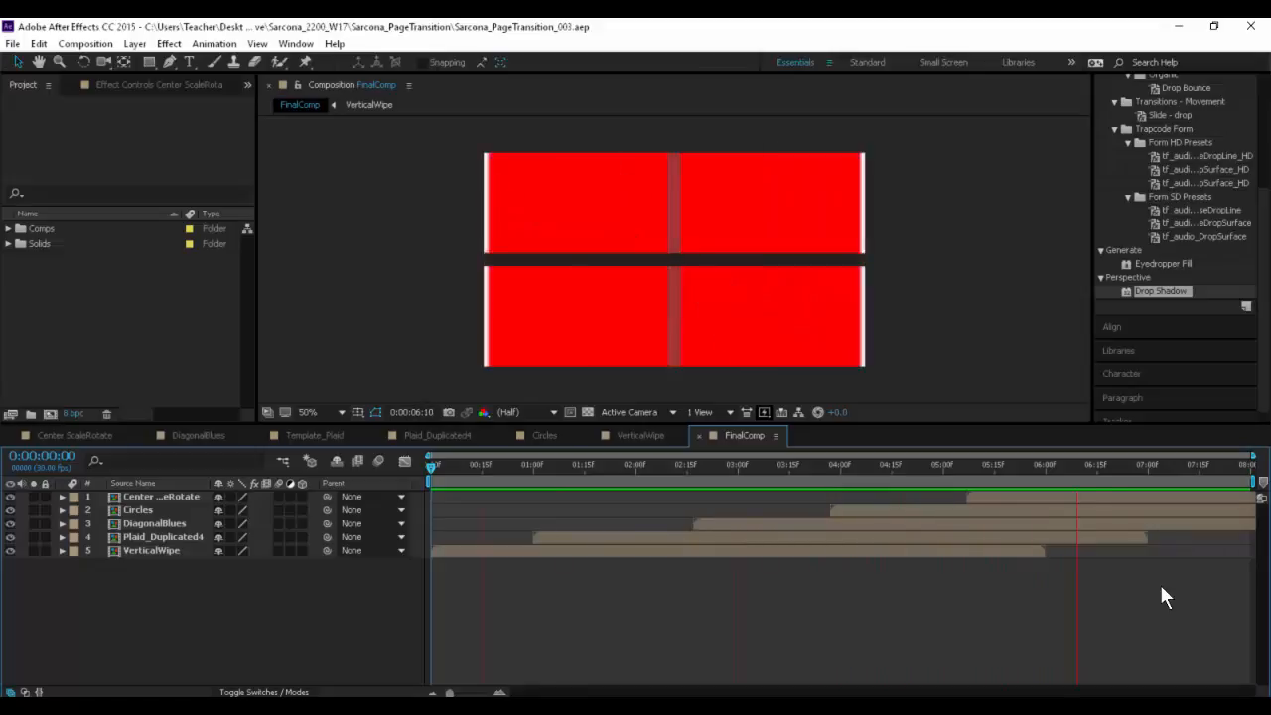
- Scrub through and play back the FinalComp animation to review its page transitions
left_click_drag(1048, 474, 1186, 473)
left_click_drag(891, 471, 811, 445)
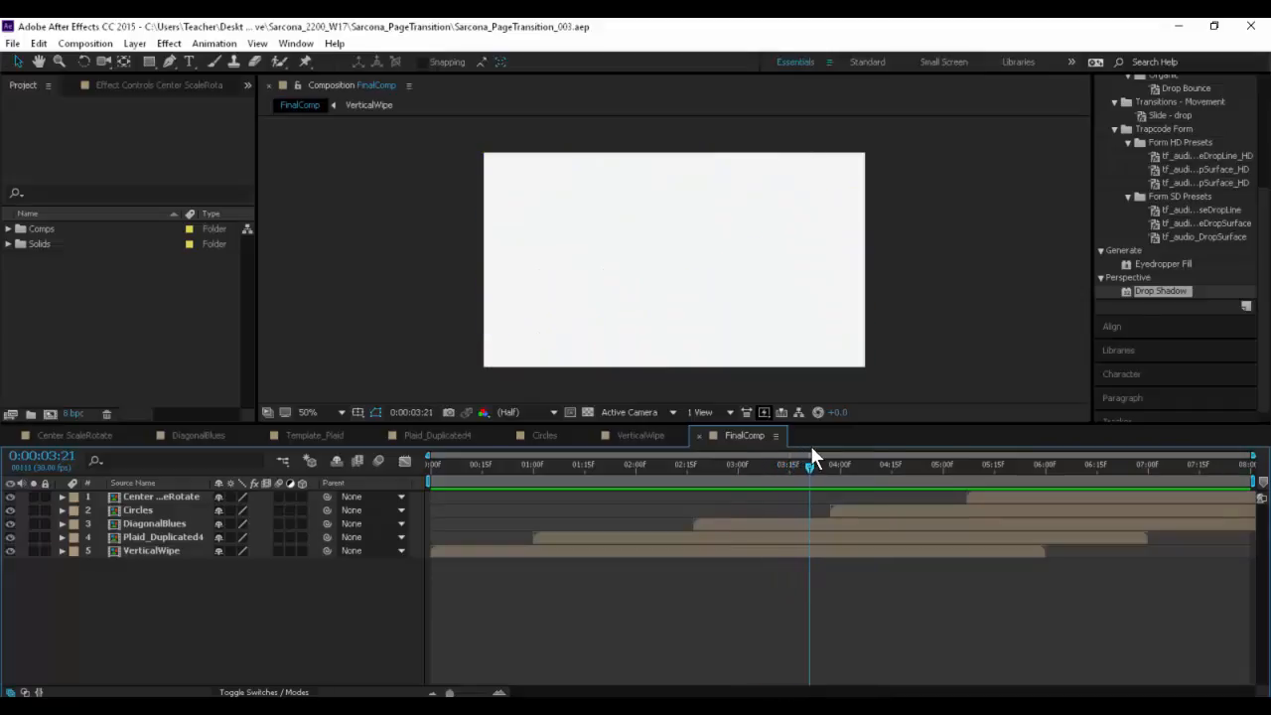
left_click_drag(565, 463, 664, 466)
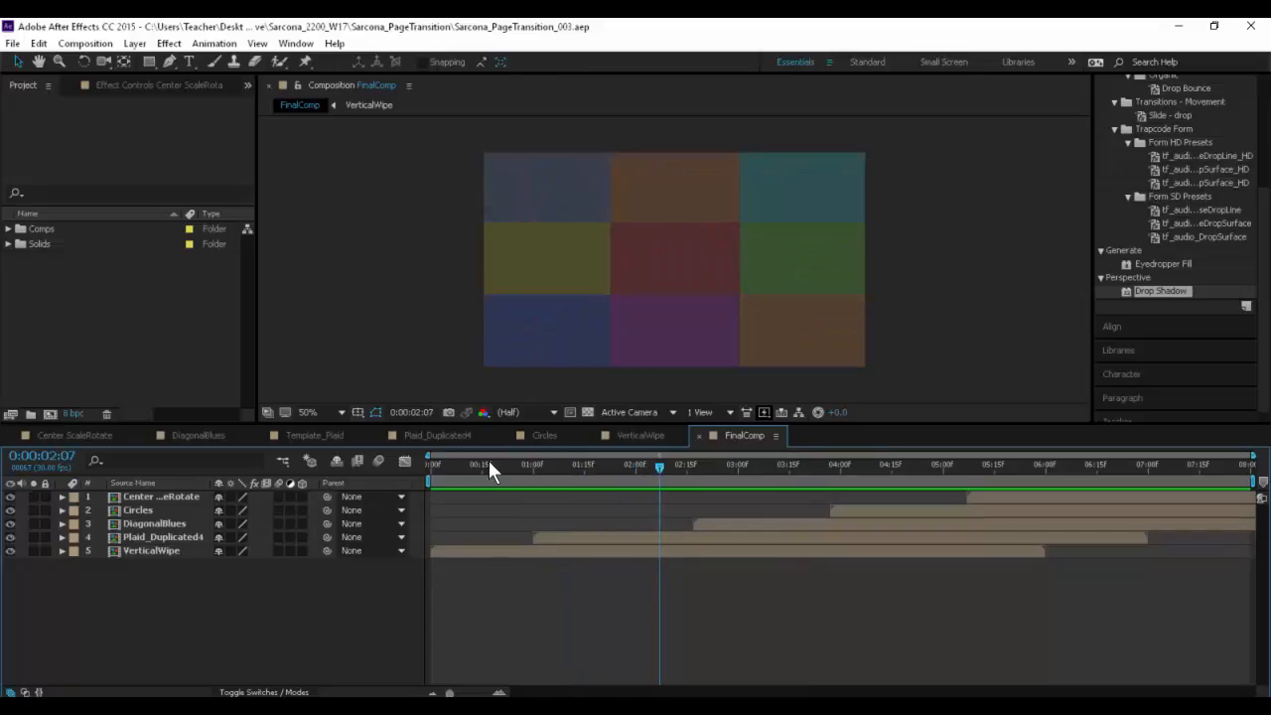
left_click_drag(488, 460, 524, 457)
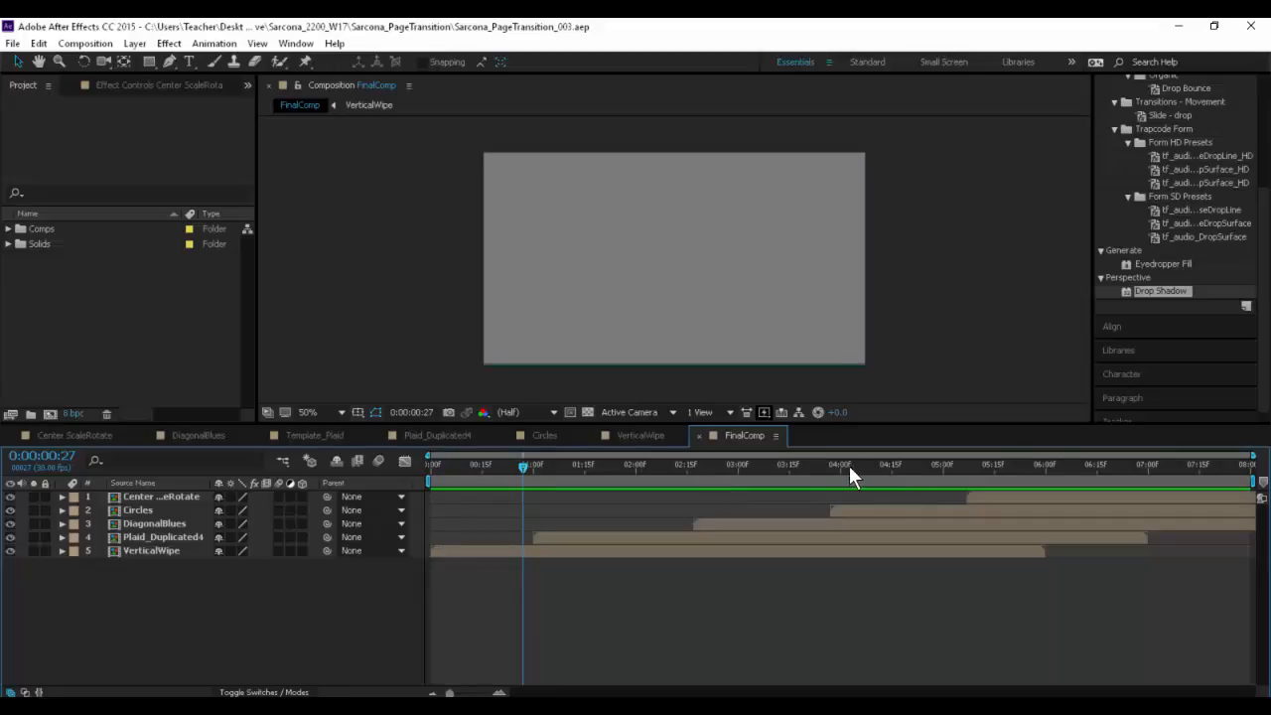
left_click_drag(850, 466, 420, 467)
key("space")
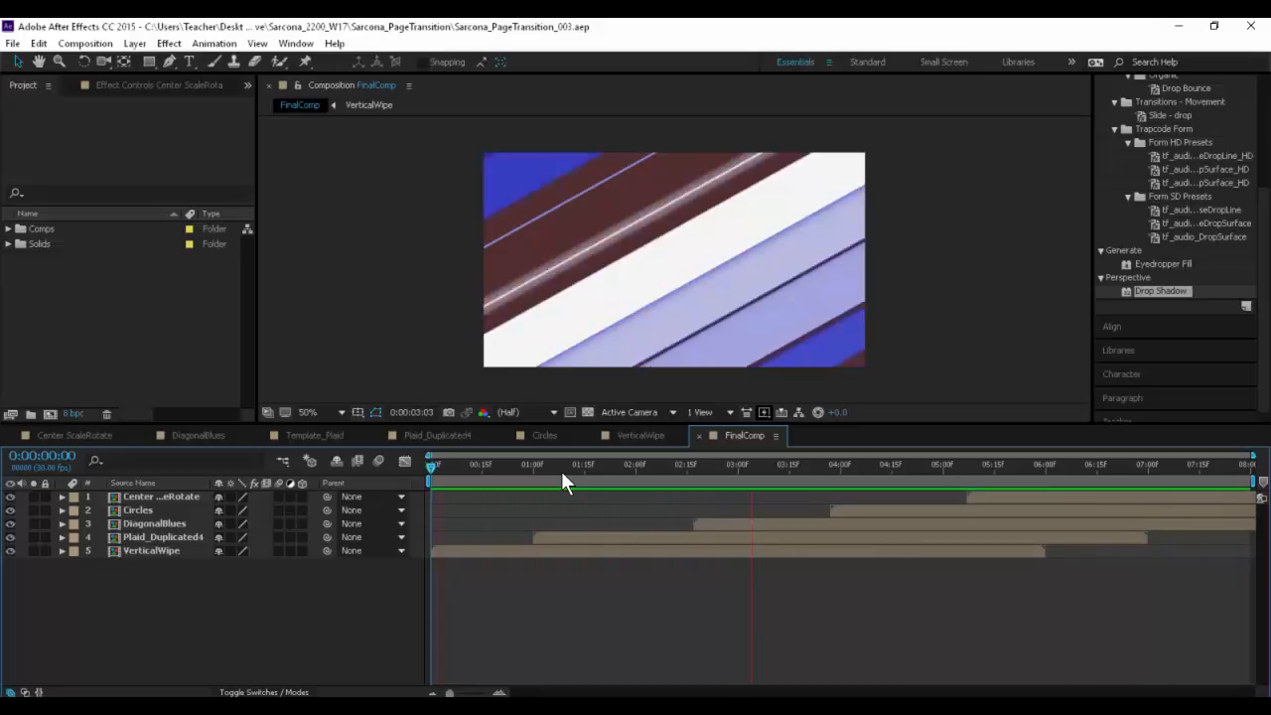
key("space")
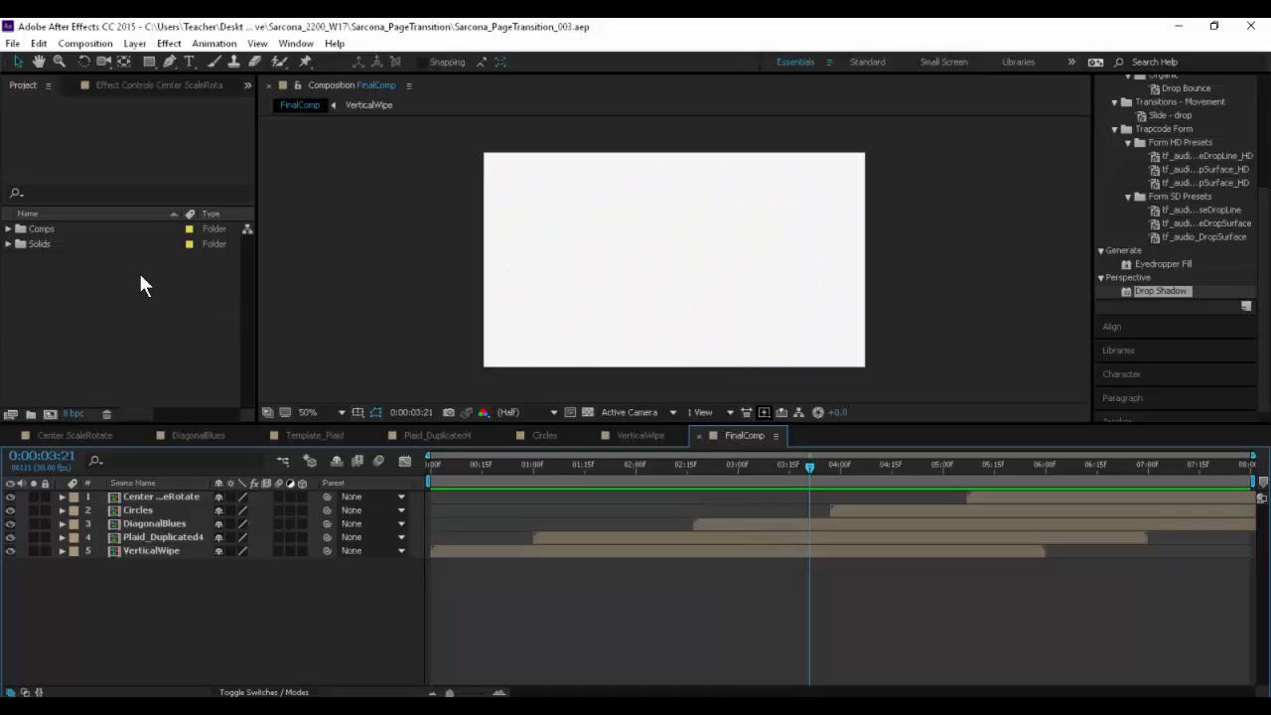
- Expand the Comps folder and inspect each composition in it, from Center ScaleRotate through VerticalWipe
left_click(49, 229)
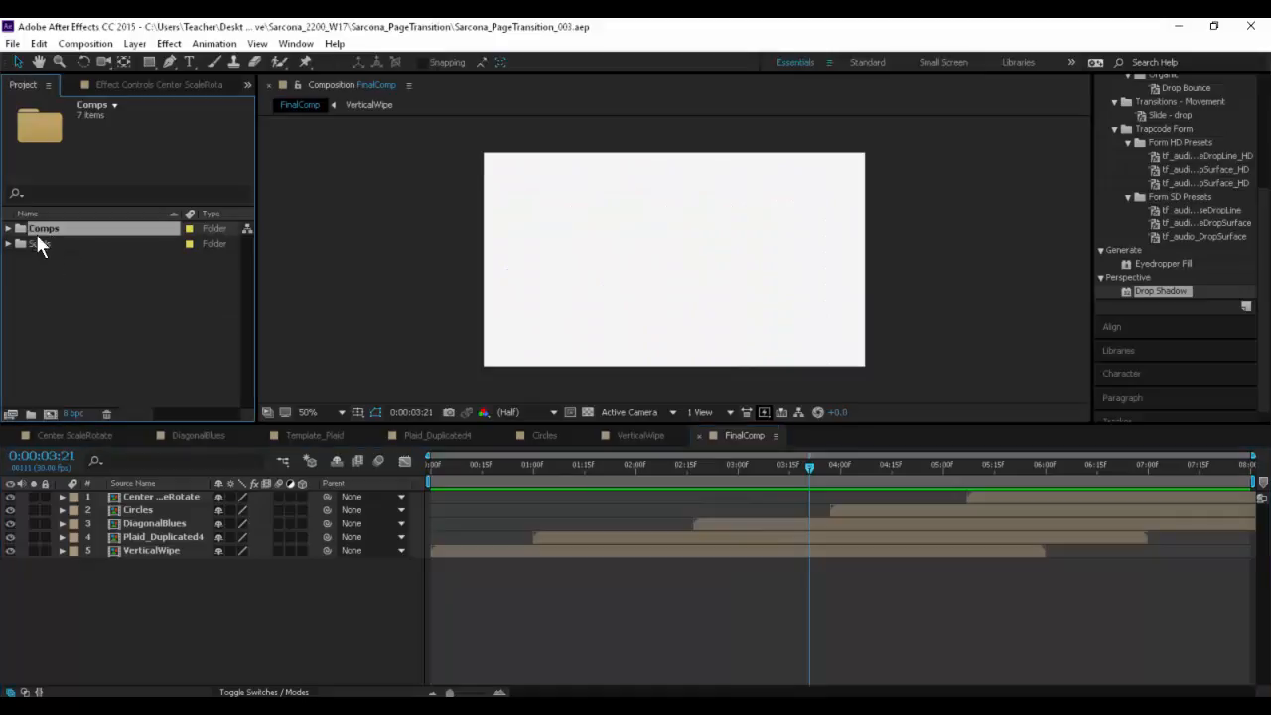
left_click(28, 230)
left_click(26, 229)
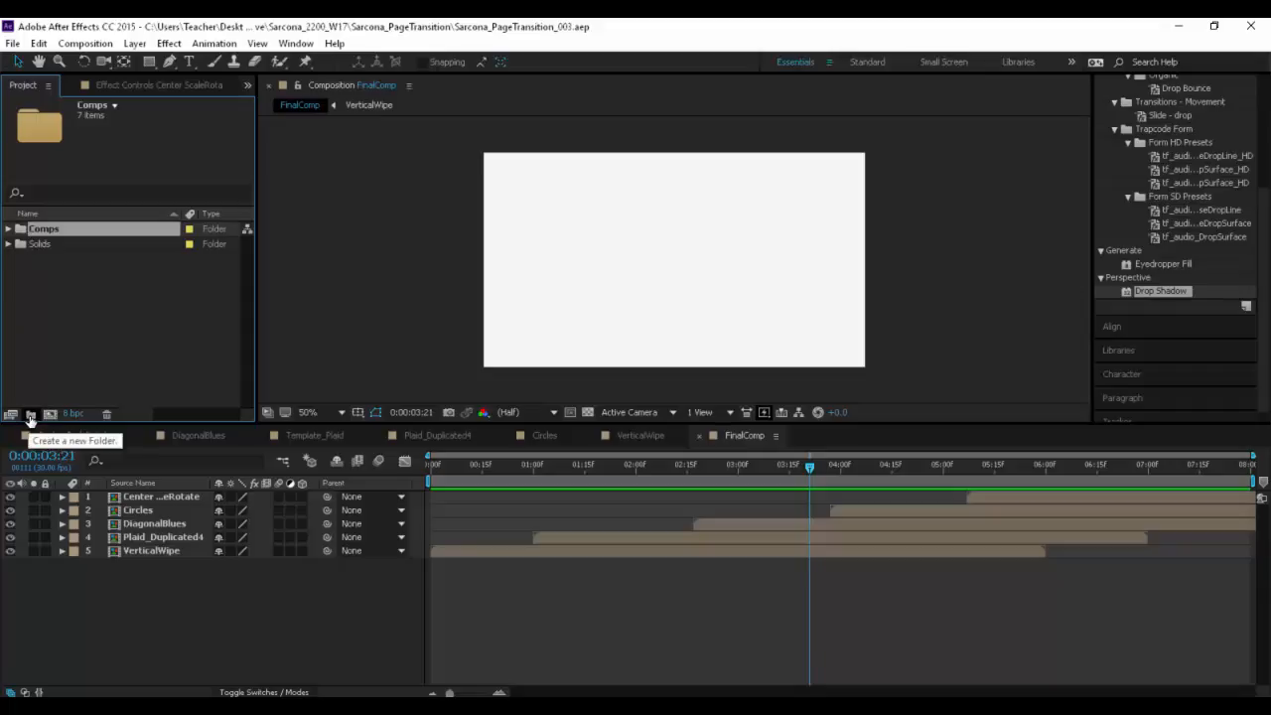
left_click(8, 228)
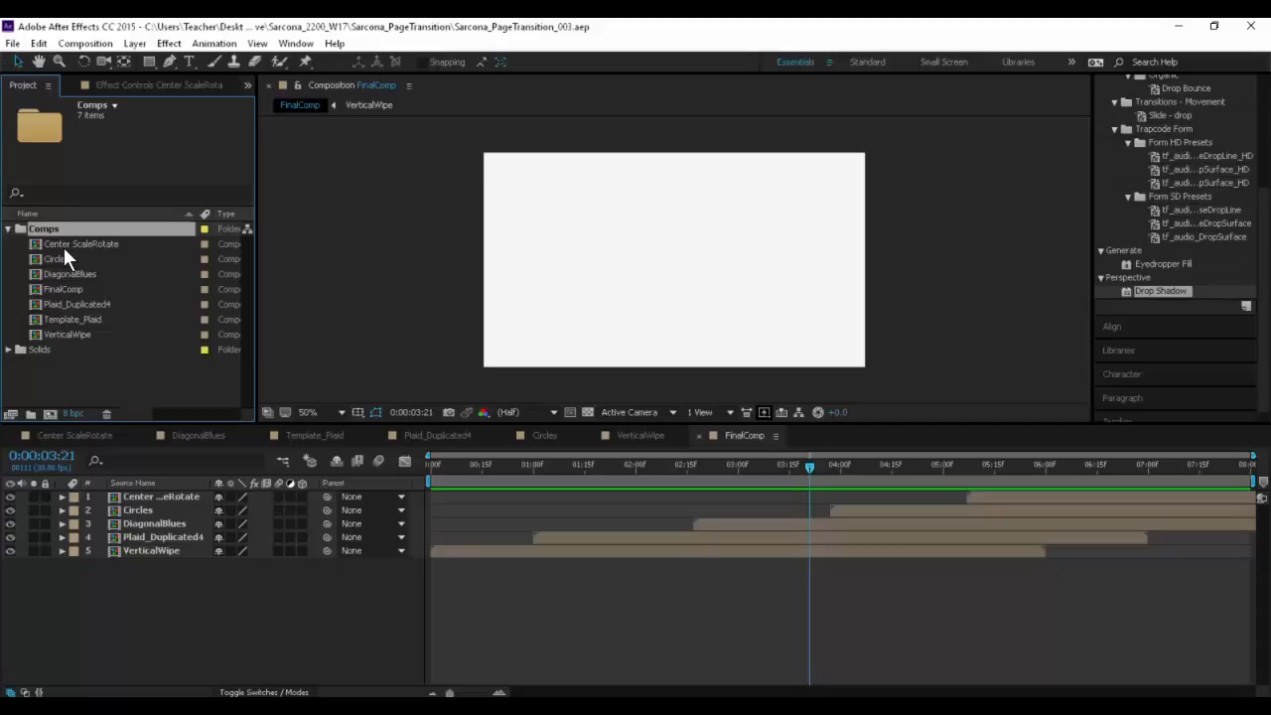
left_click(64, 247)
left_click(72, 259)
left_click(77, 274)
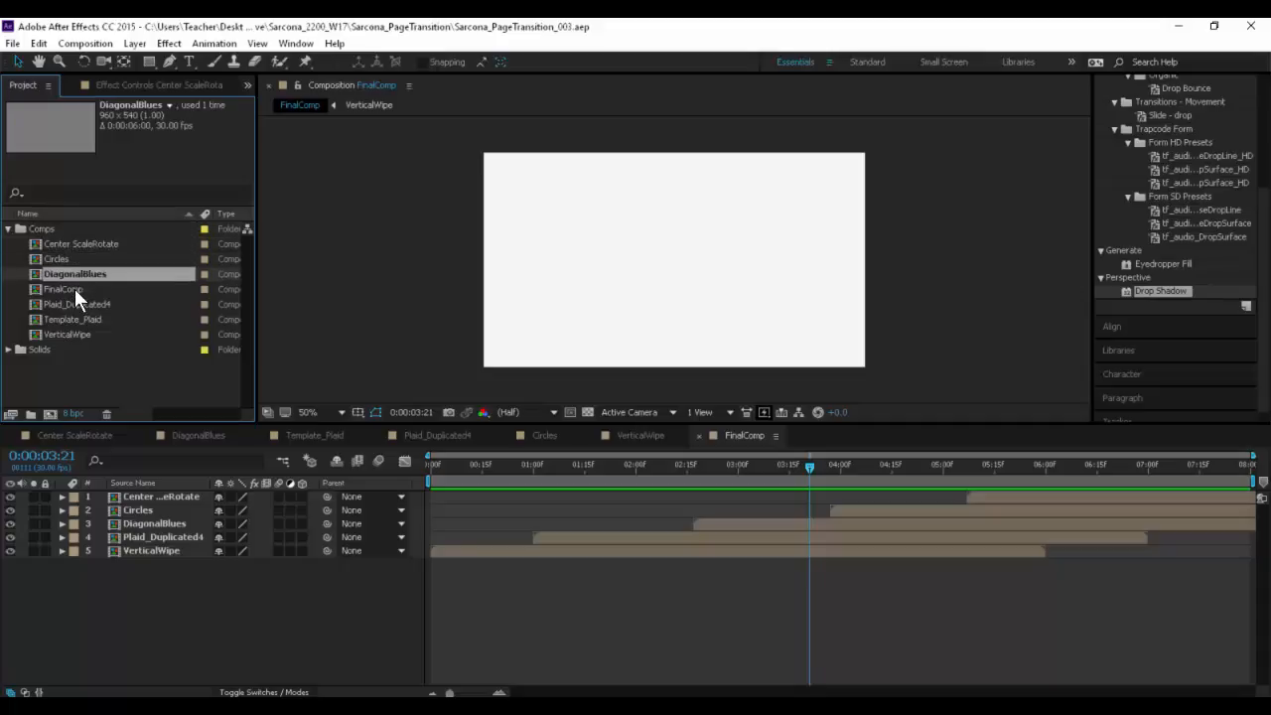
left_click(76, 289)
left_click(80, 303)
left_click(81, 318)
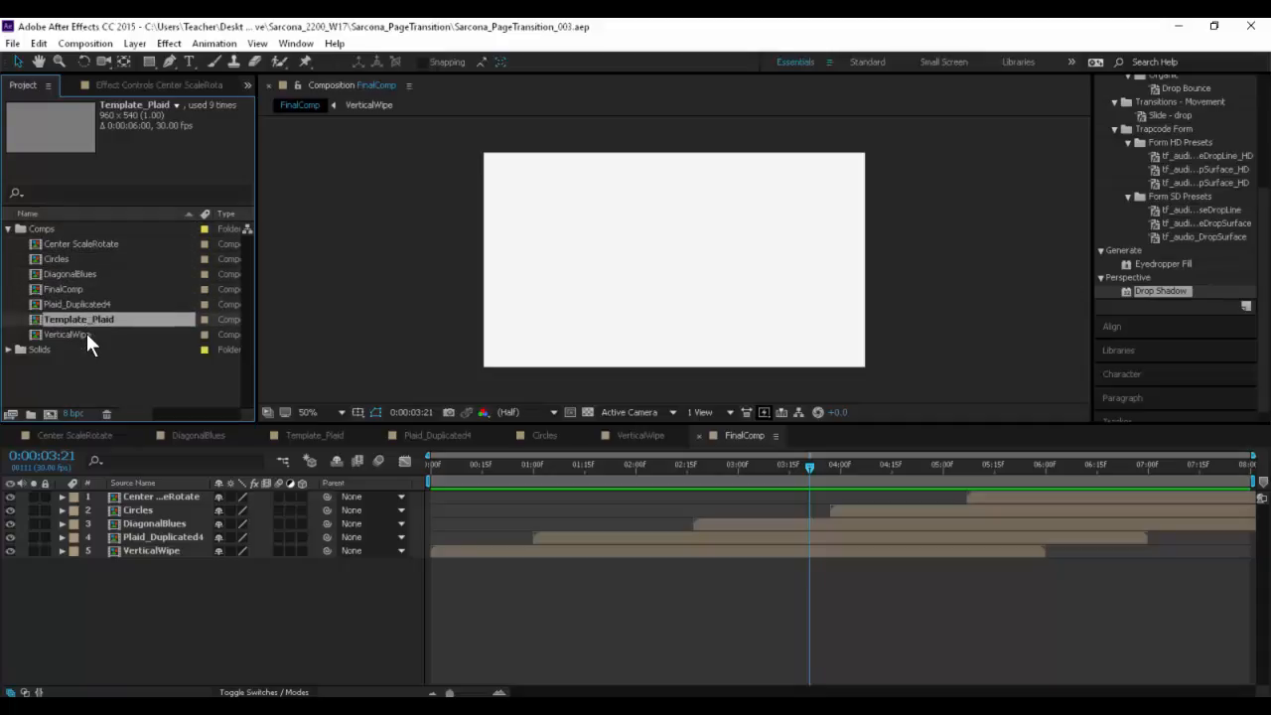
left_click(86, 335)
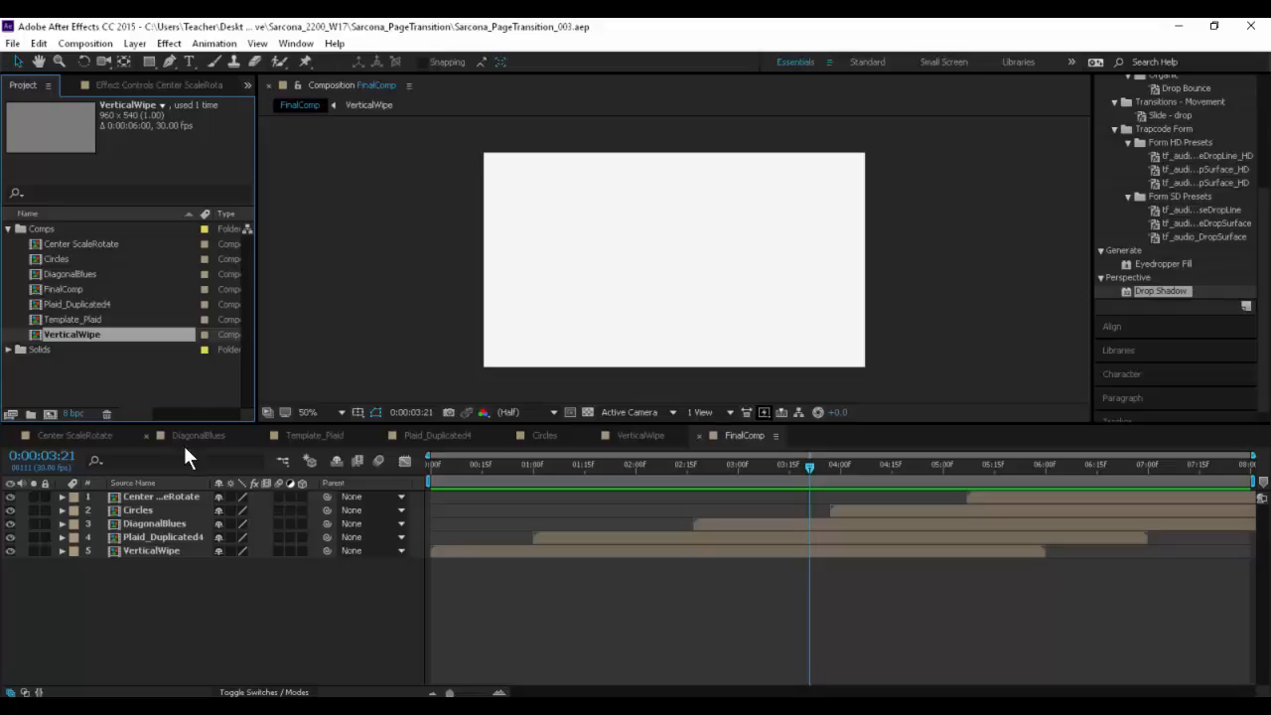
- Examine the Scale and Rotation keyframes of all Center ScaleRotate layers, including their speed curves in the Graph Editor
left_click(69, 429)
key("ctrl+a")
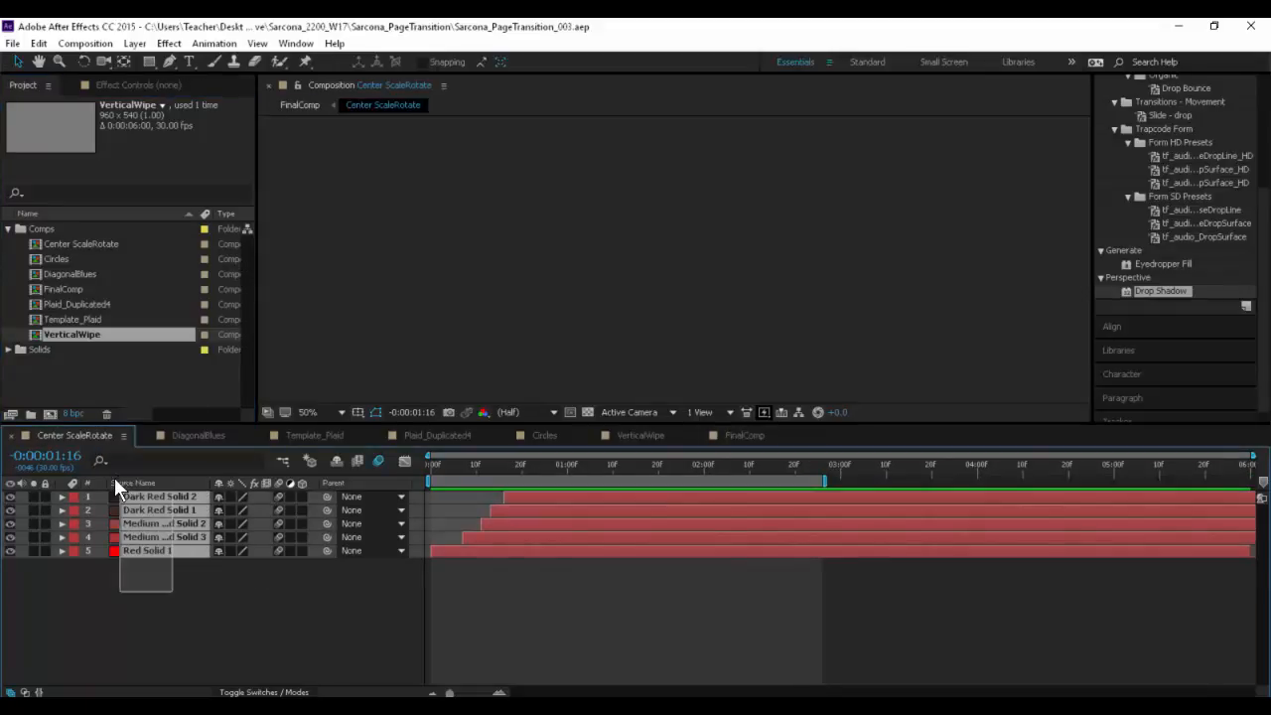
key("u")
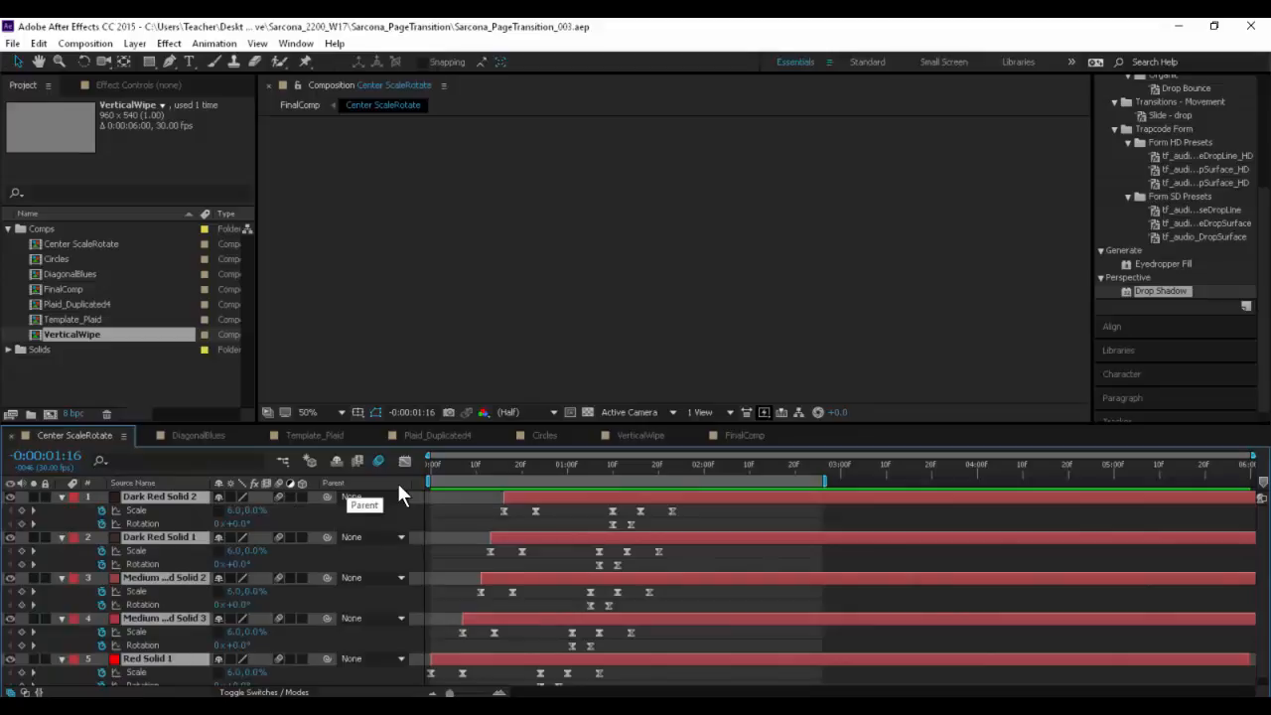
left_click_drag(700, 508, 397, 681)
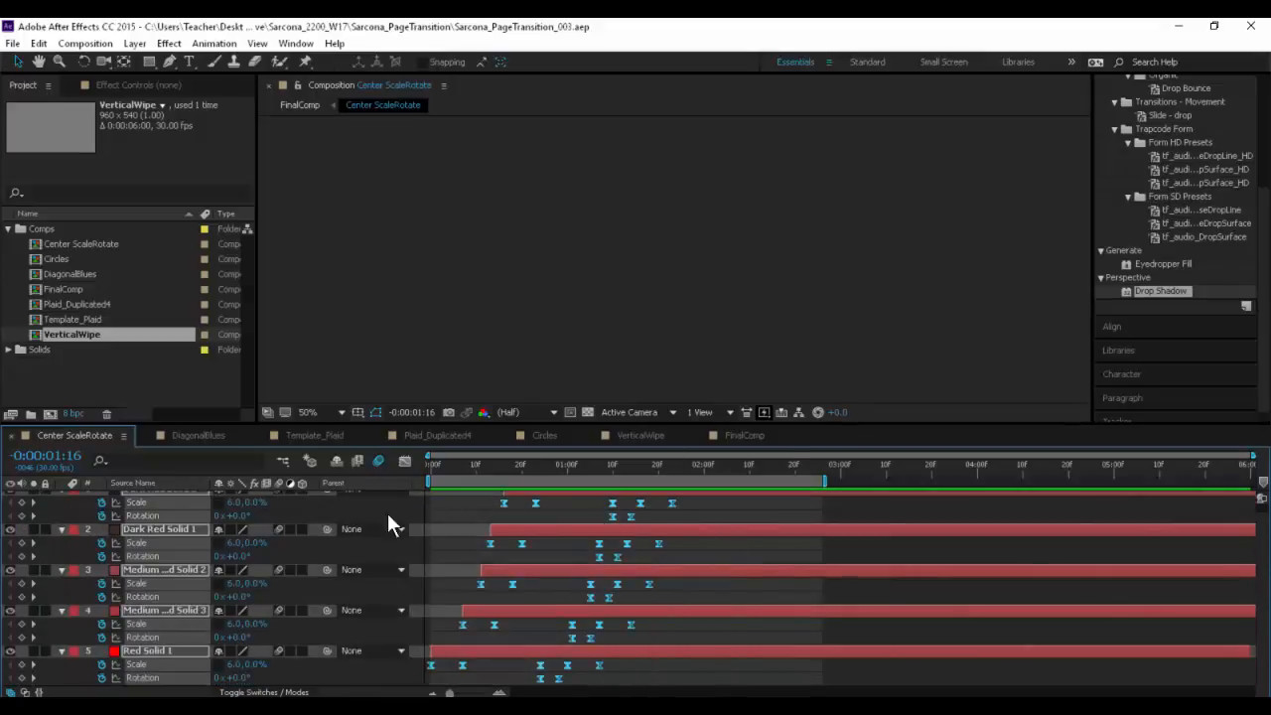
left_click(404, 460)
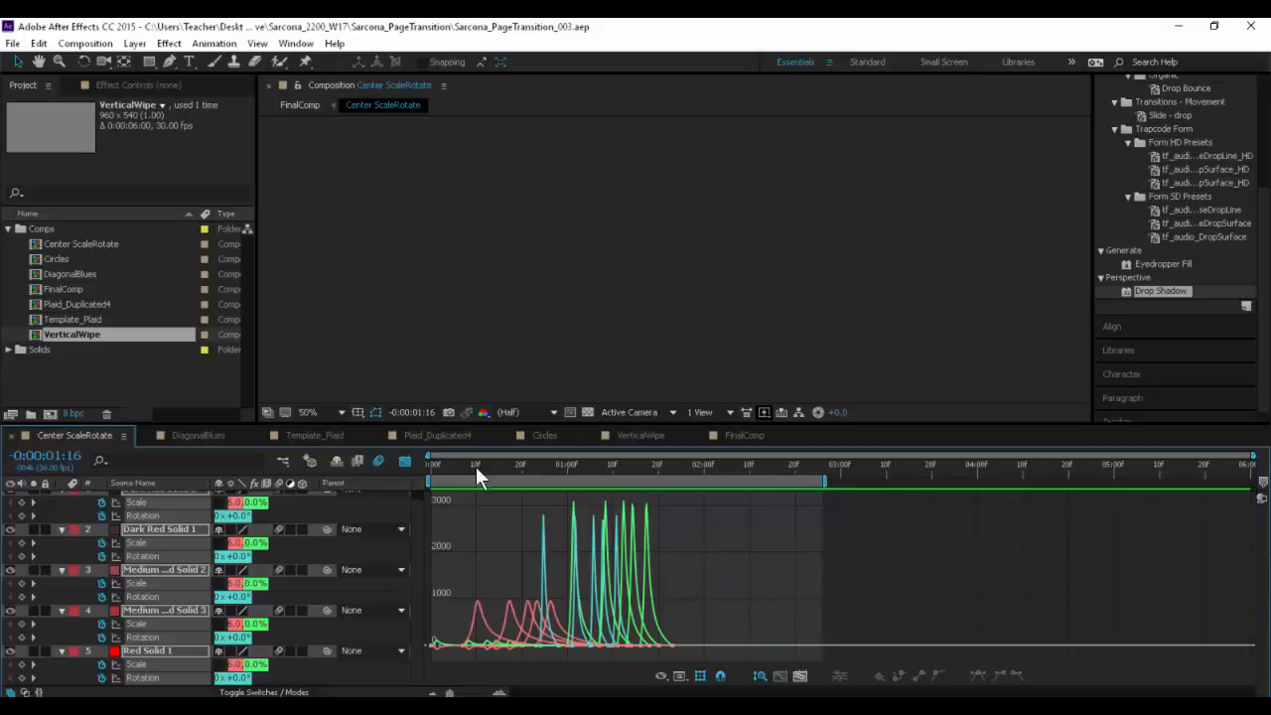
left_click(405, 460)
- Review the layers of the DiagonalBlues, Template_Plaid and Plaid_Duplicated4 compositions
left_click(191, 434)
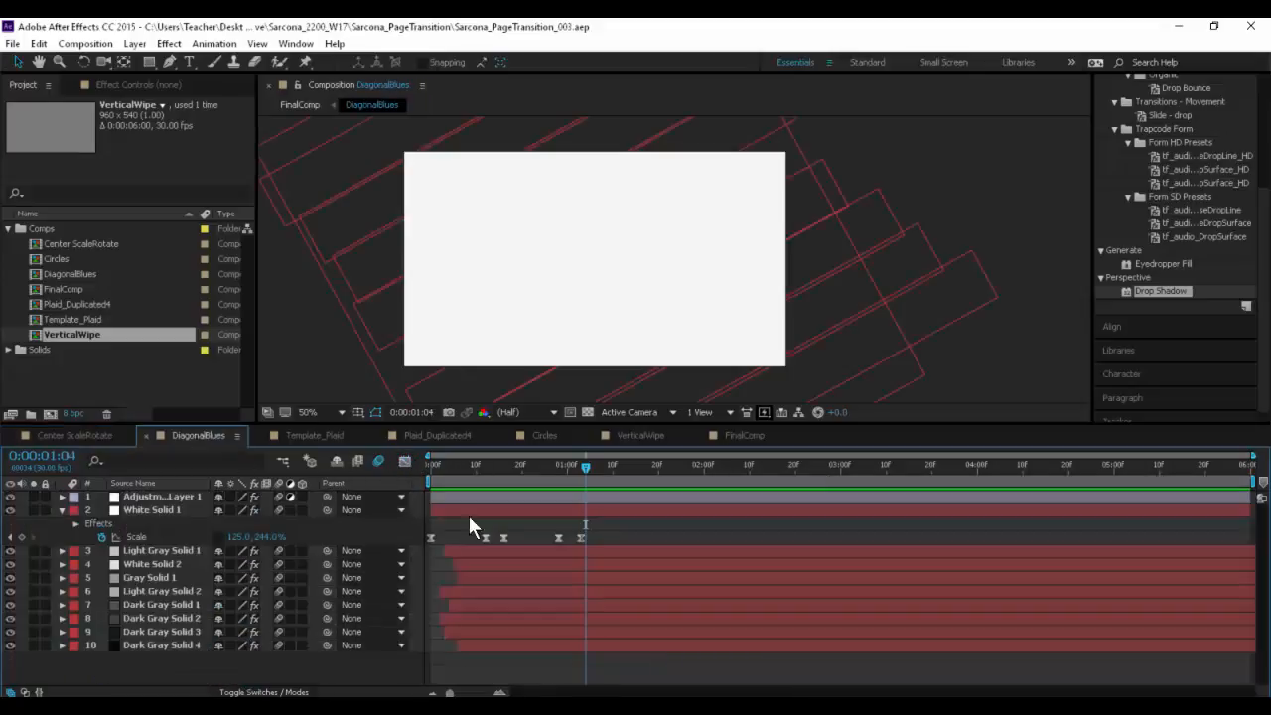
key("ctrl+a")
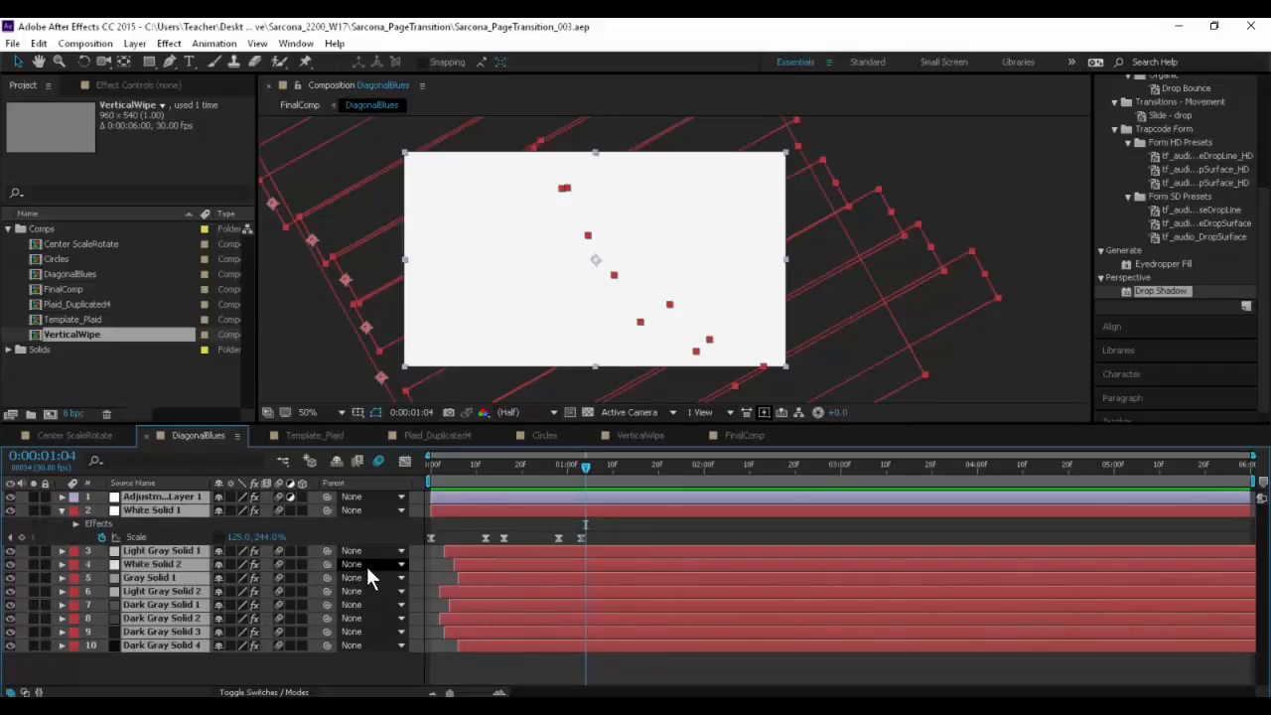
key("s")
left_click(367, 565)
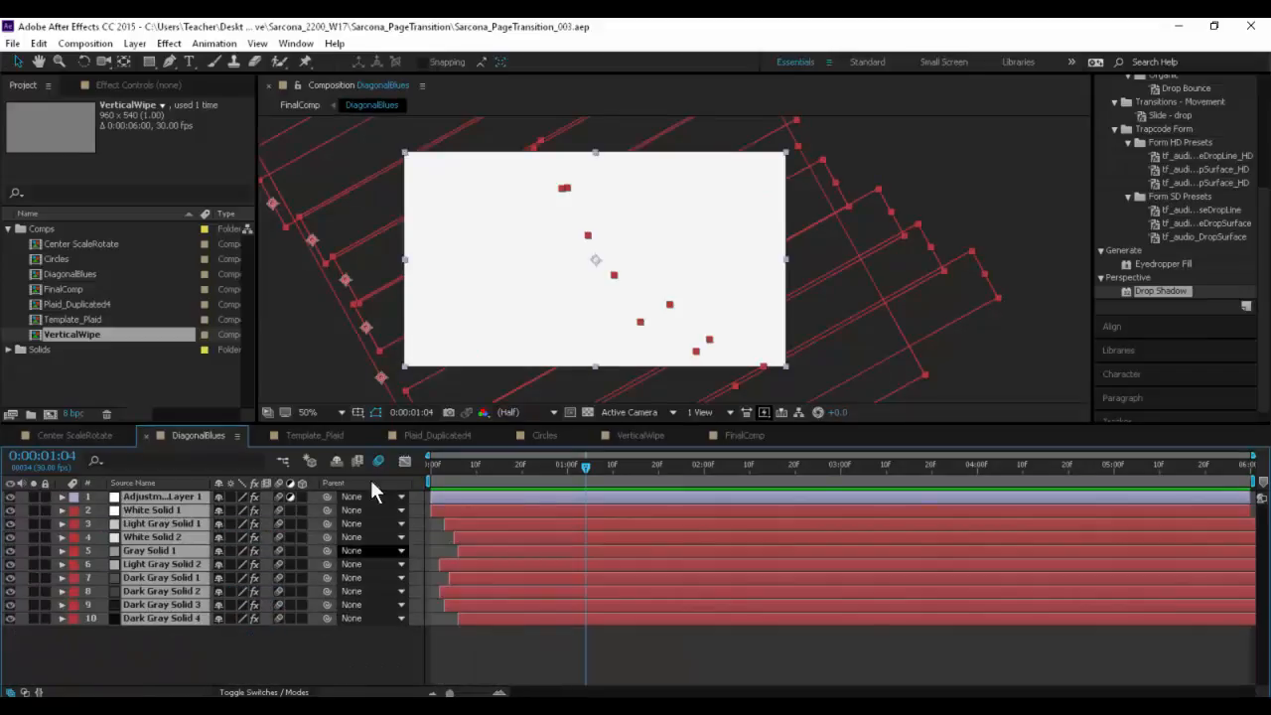
left_click(318, 435)
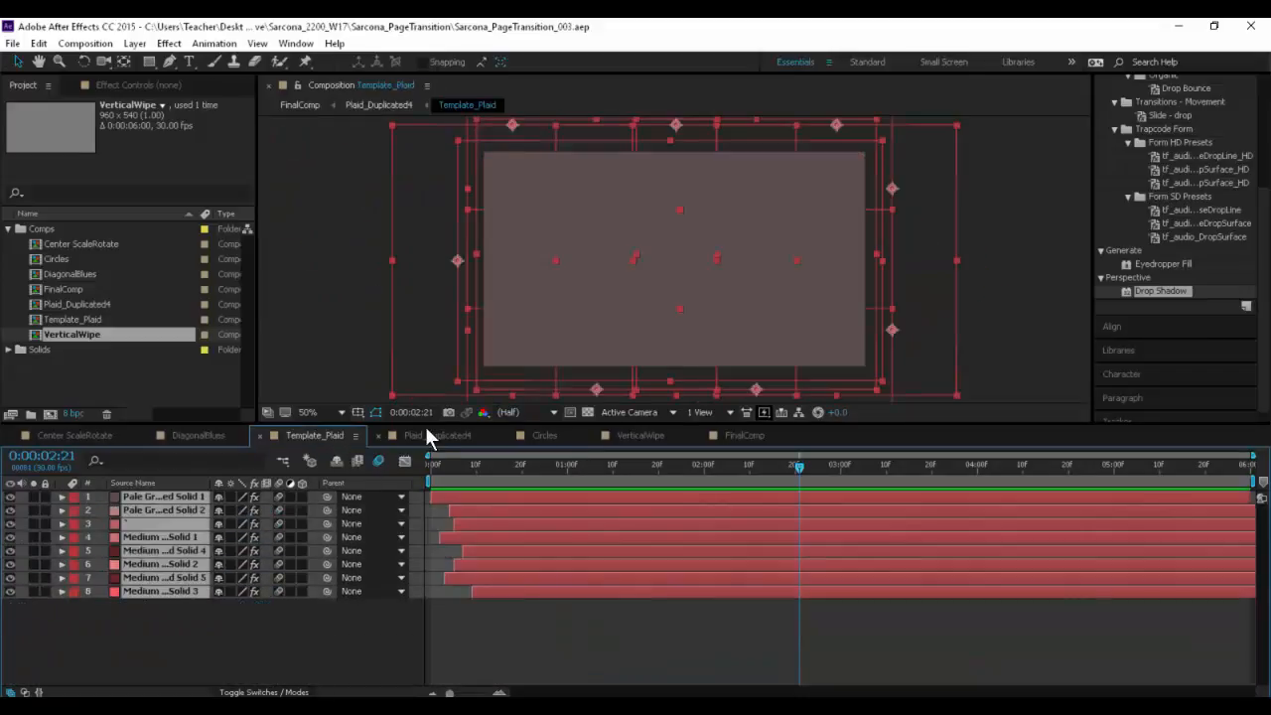
left_click(427, 435)
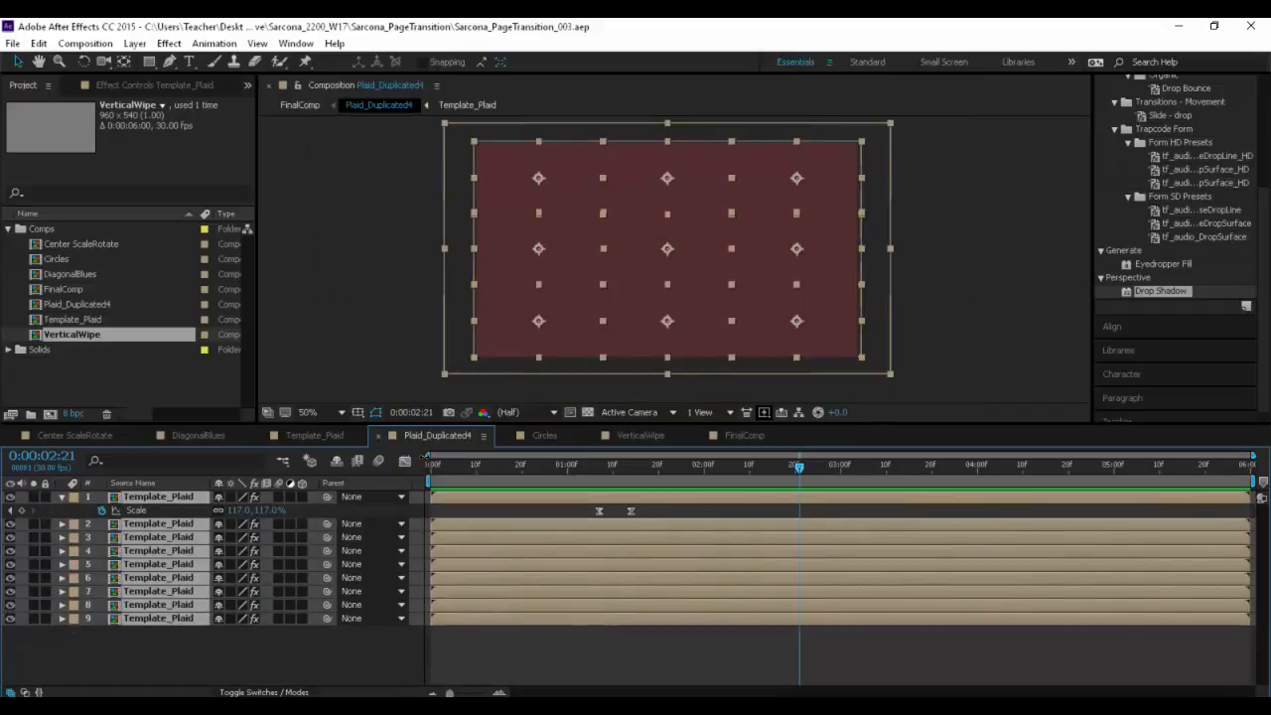
- Reveal and check the shape layer keyframes in the Circles and VerticalWipe compositions
left_click(537, 439)
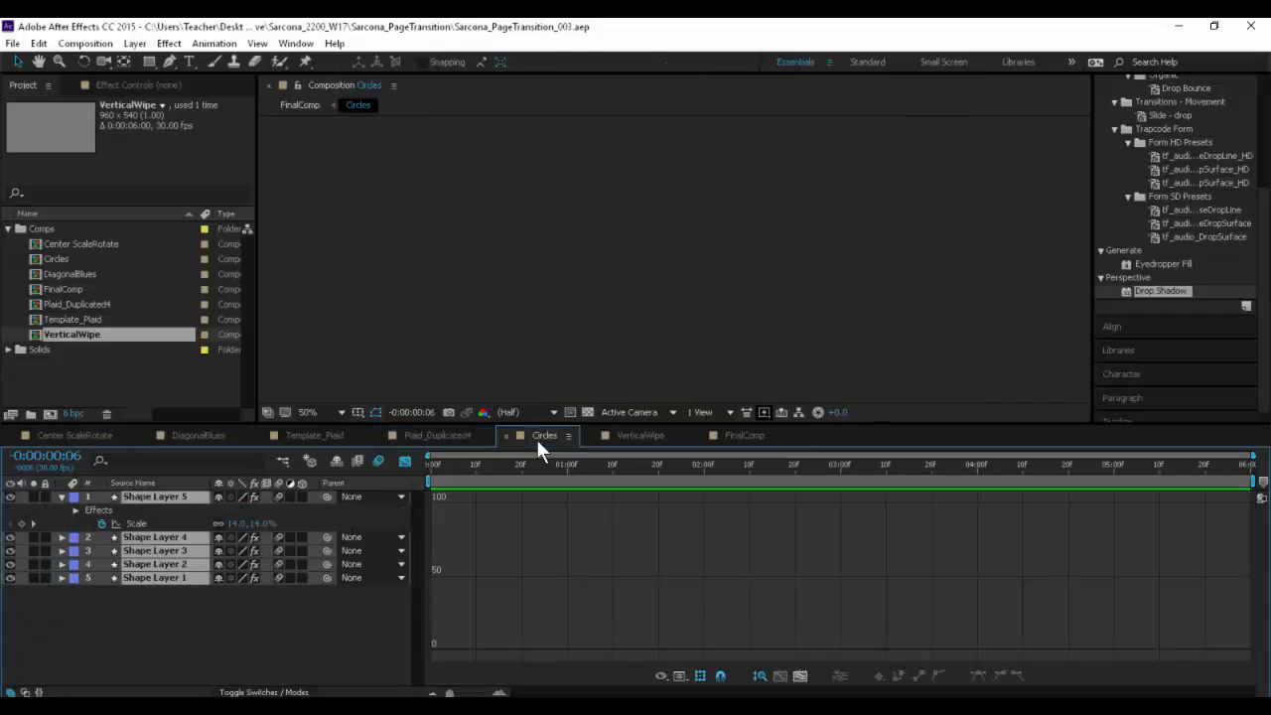
key("ctrl+a")
key("u")
left_click(405, 461)
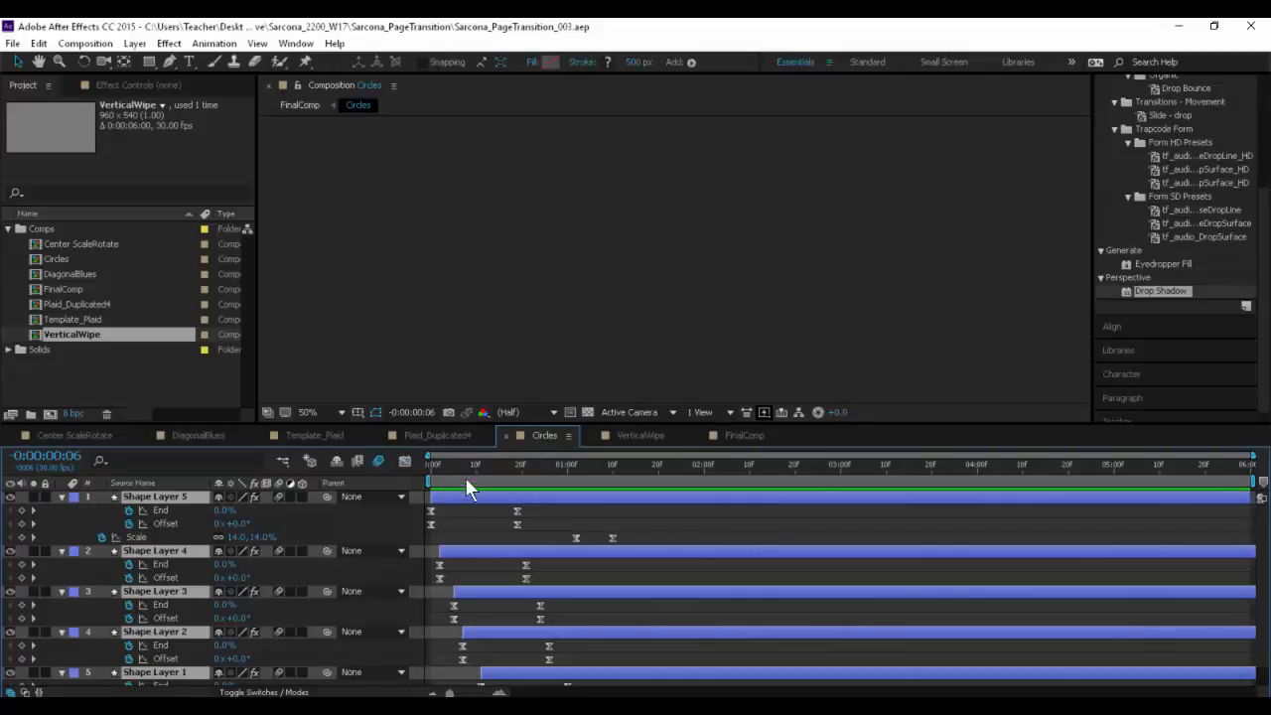
key("u")
left_click(634, 433)
key("u")
key("u")
key("u")
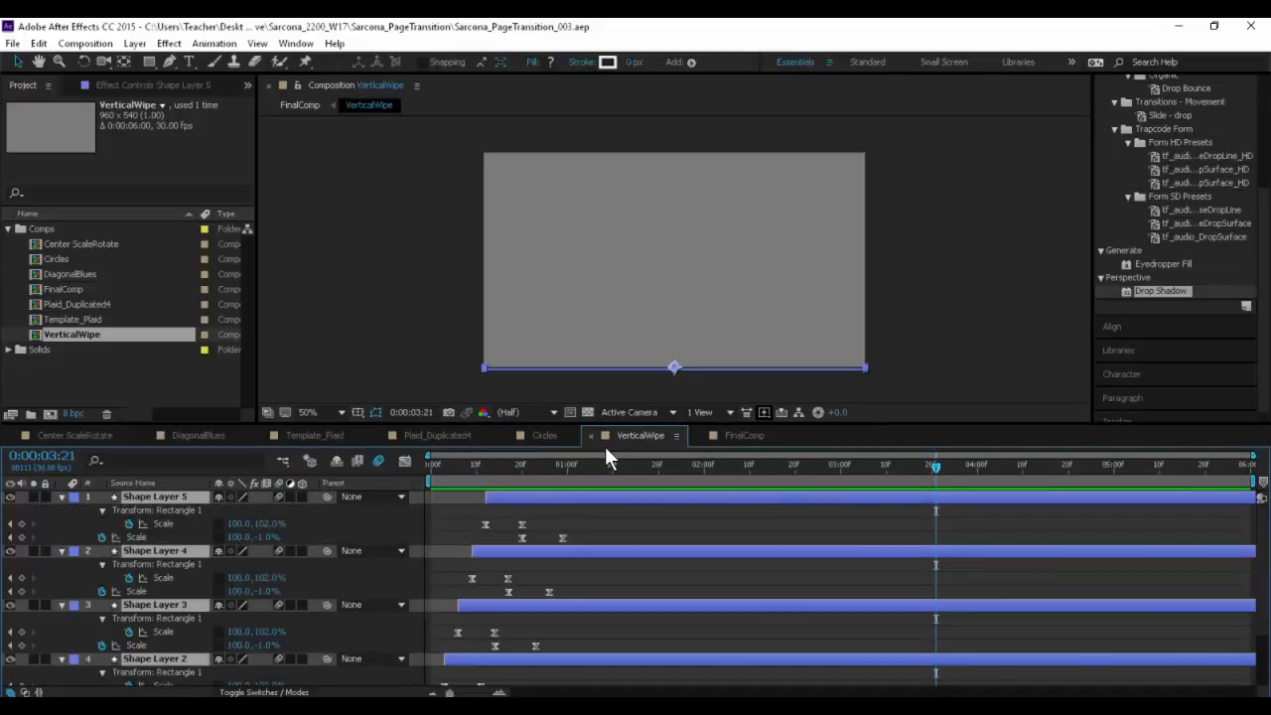
- End the work area of FinalComp at 0:00:07:11, where the last transition has finished
left_click(744, 437)
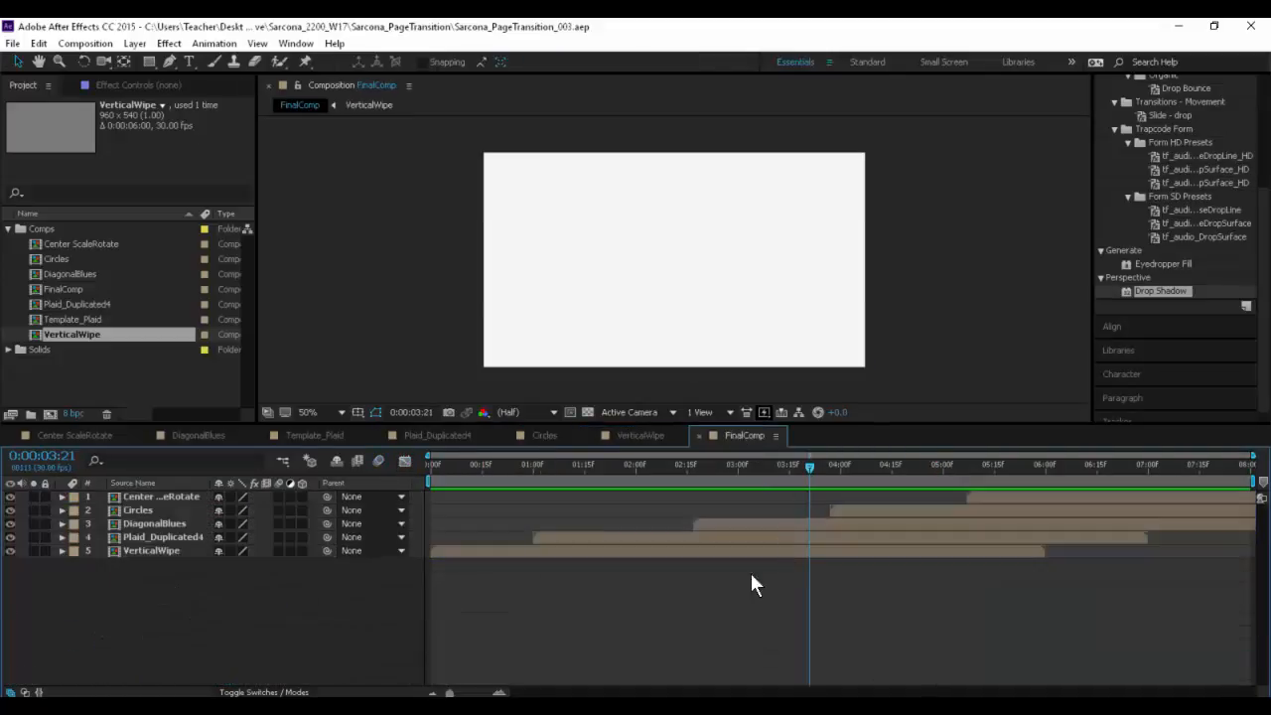
left_click_drag(492, 469, 1185, 482)
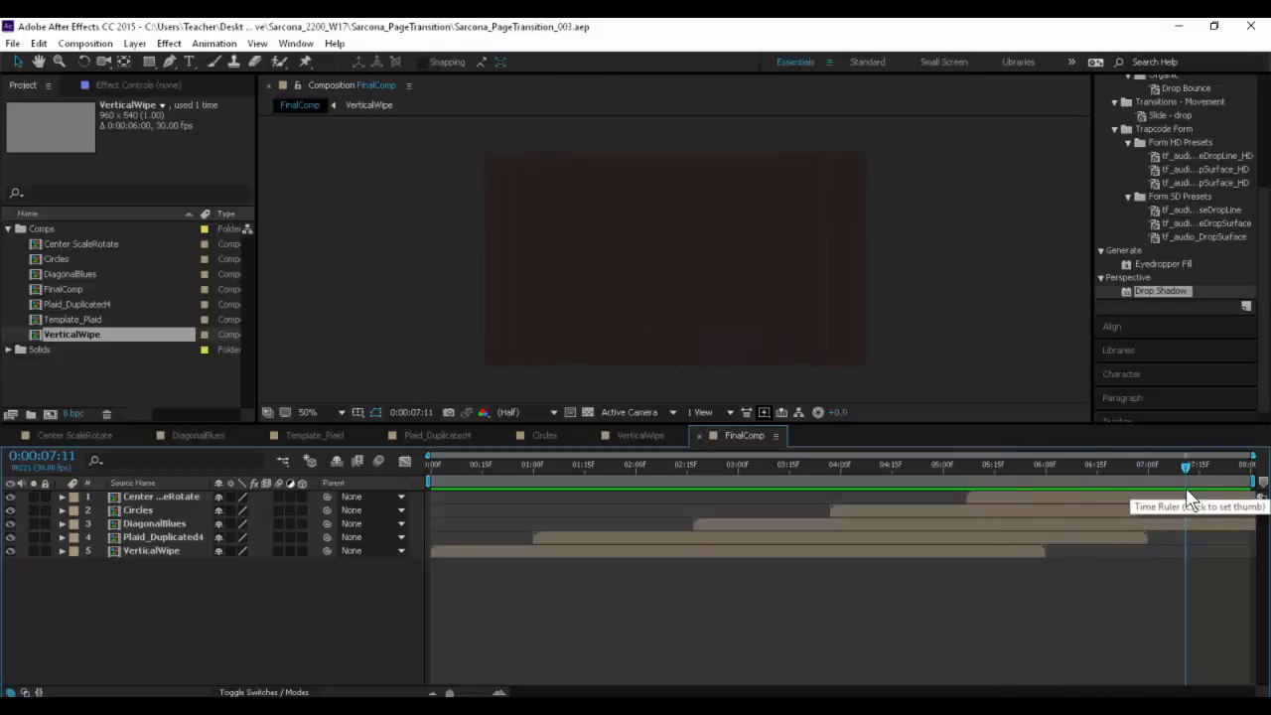
key("n")
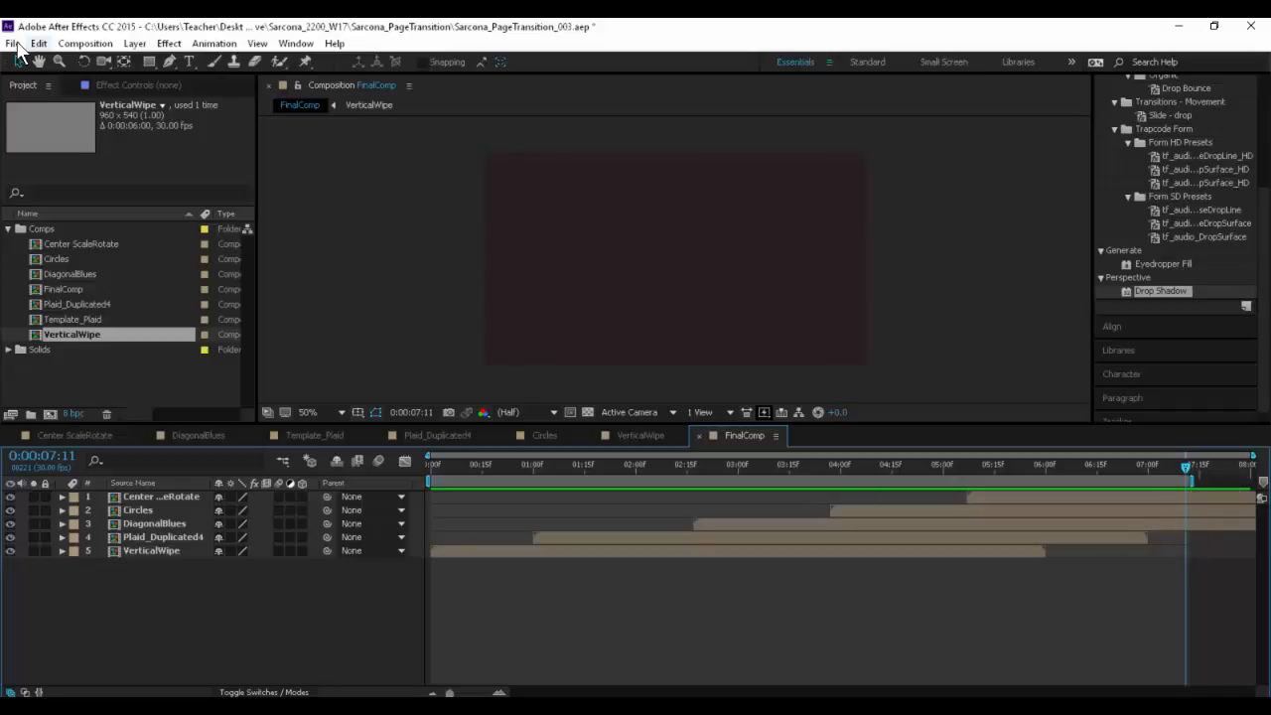
- Add FinalComp to the render queue and enlarge the queue's display area
left_click(13, 44)
mouse_move(213, 311)
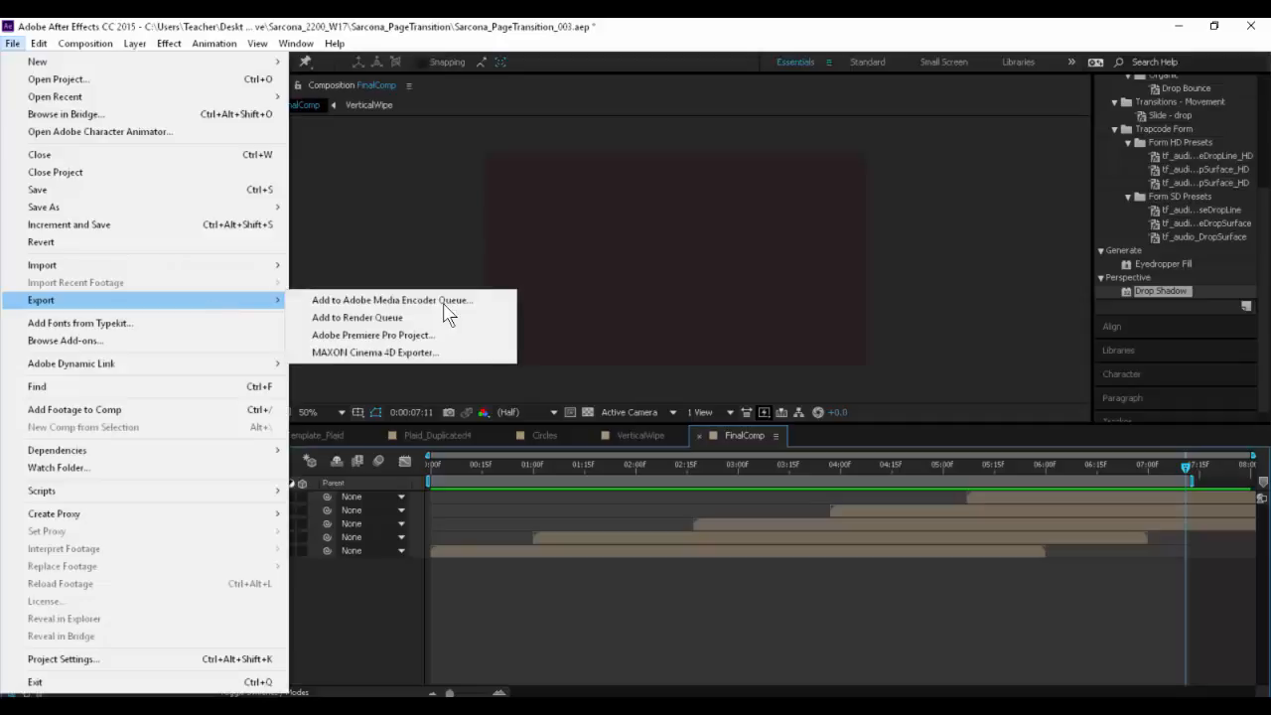
left_click(442, 318)
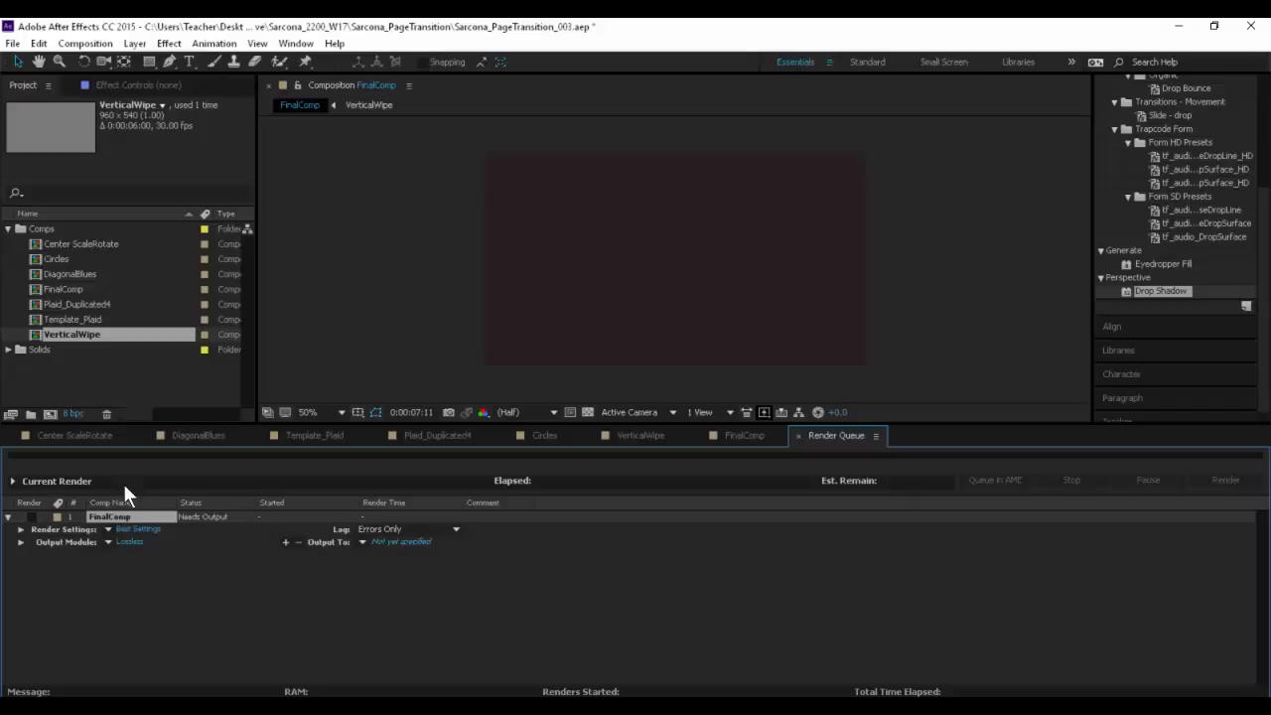
left_click_drag(724, 426, 740, 32)
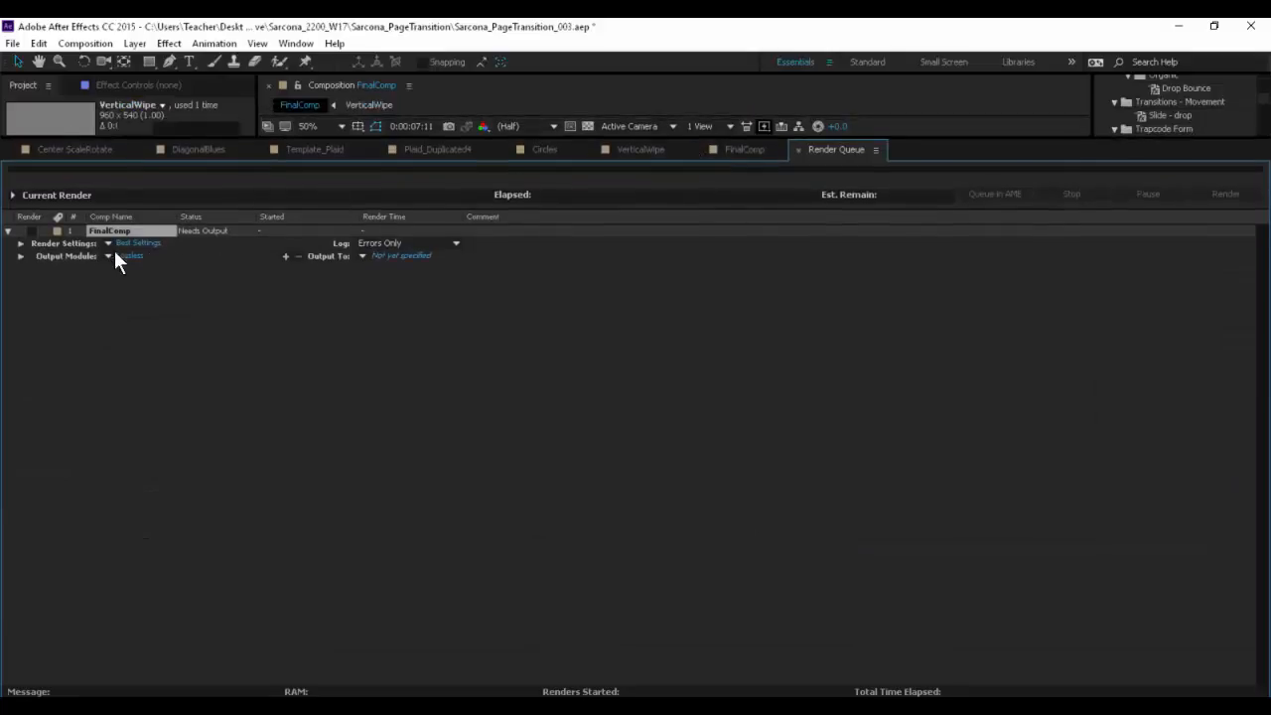
- Review FinalComp's render setting templates and the quality and resolution choices in its render settings
left_click(108, 243)
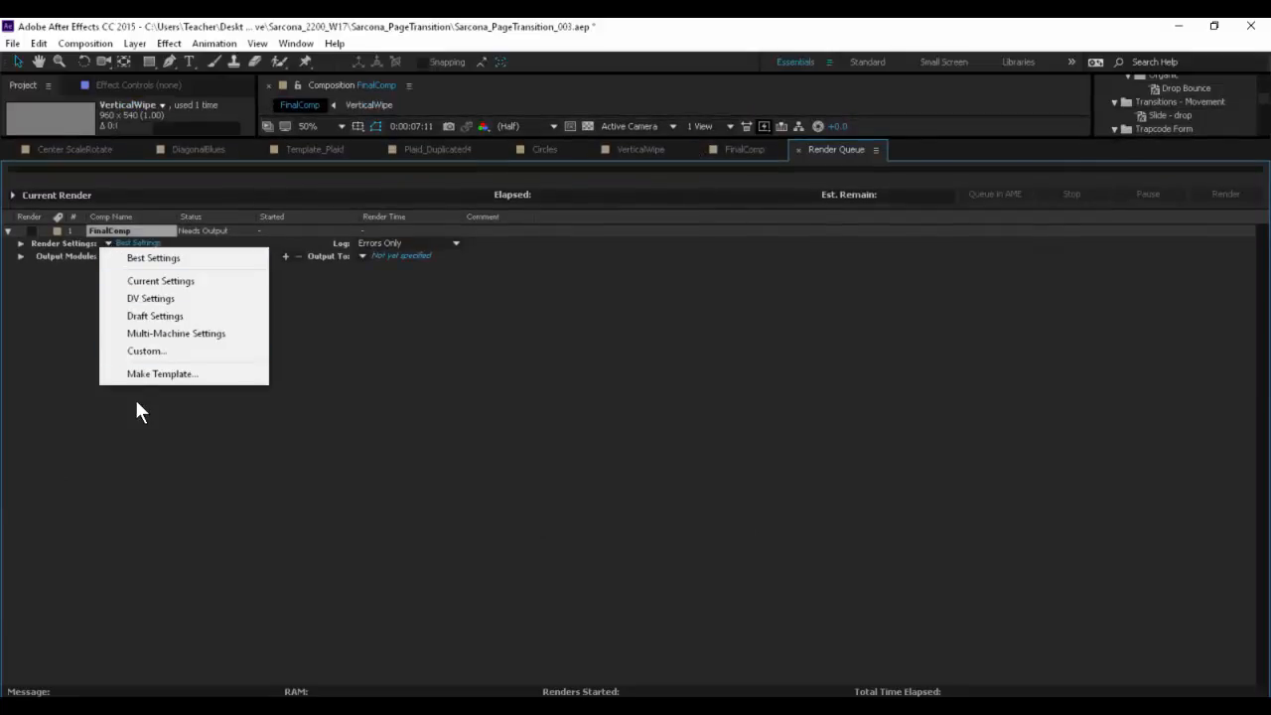
left_click(135, 485)
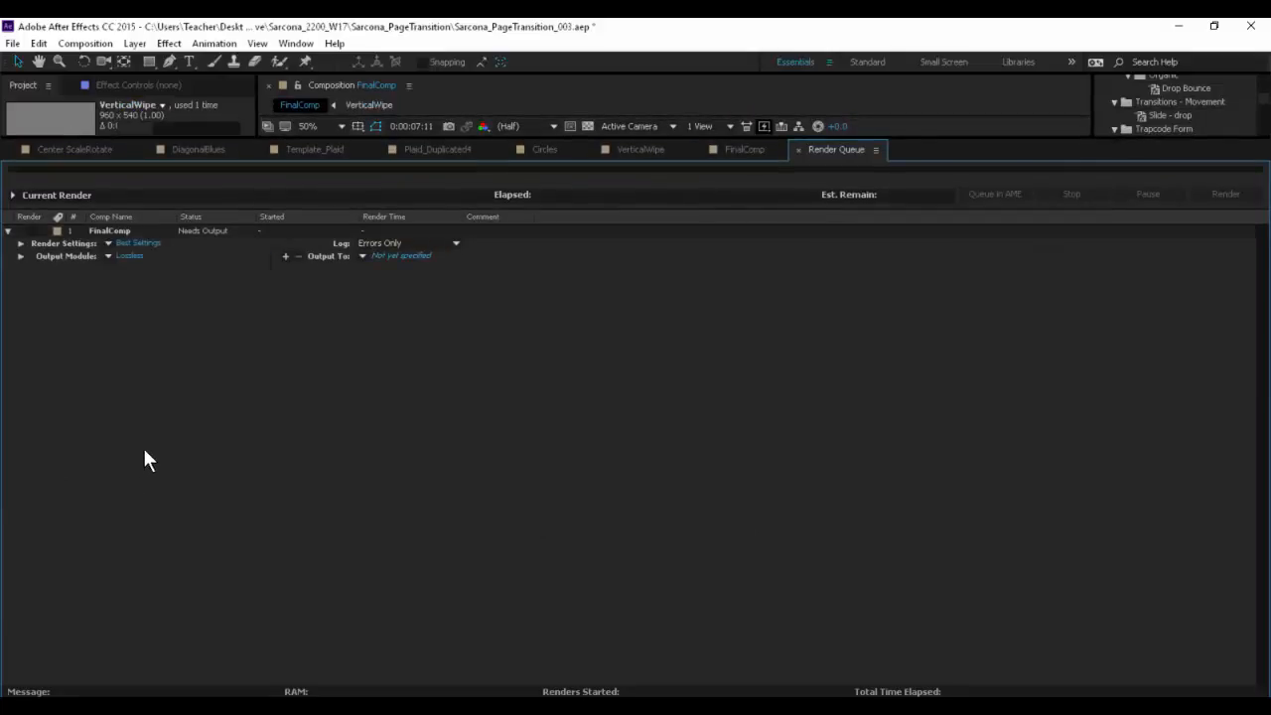
left_click(142, 245)
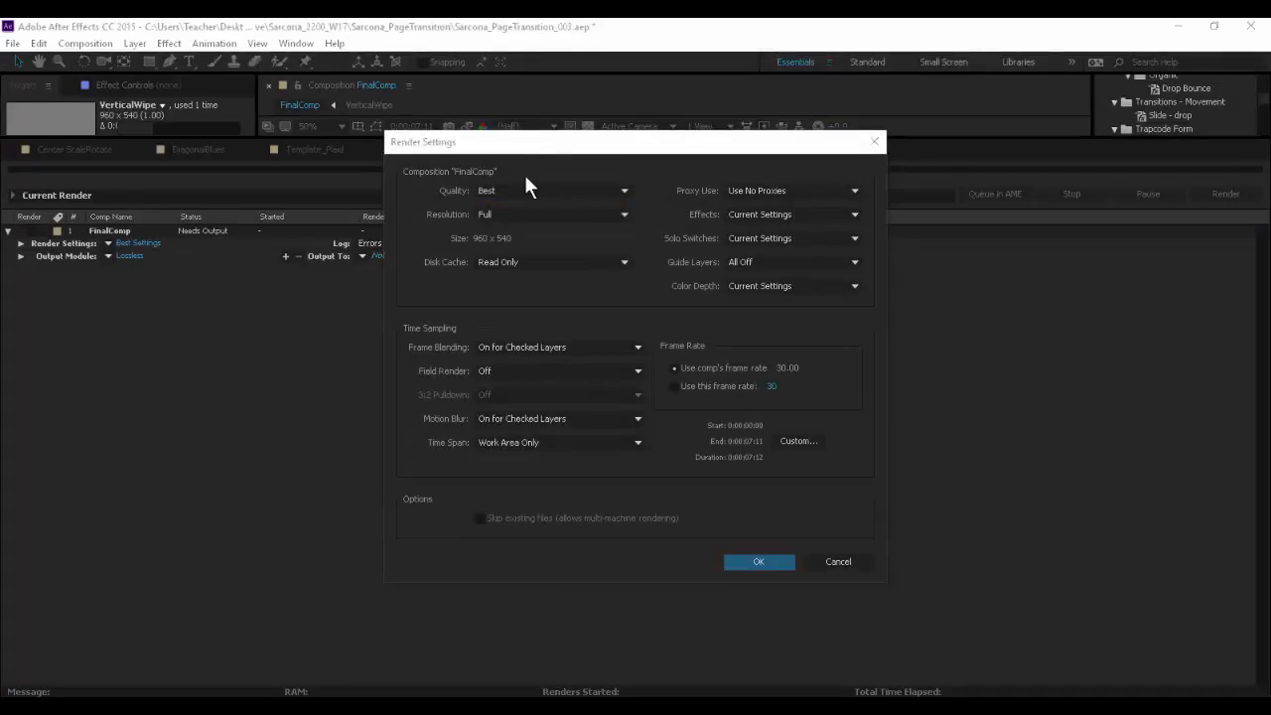
left_click_drag(501, 151, 448, 117)
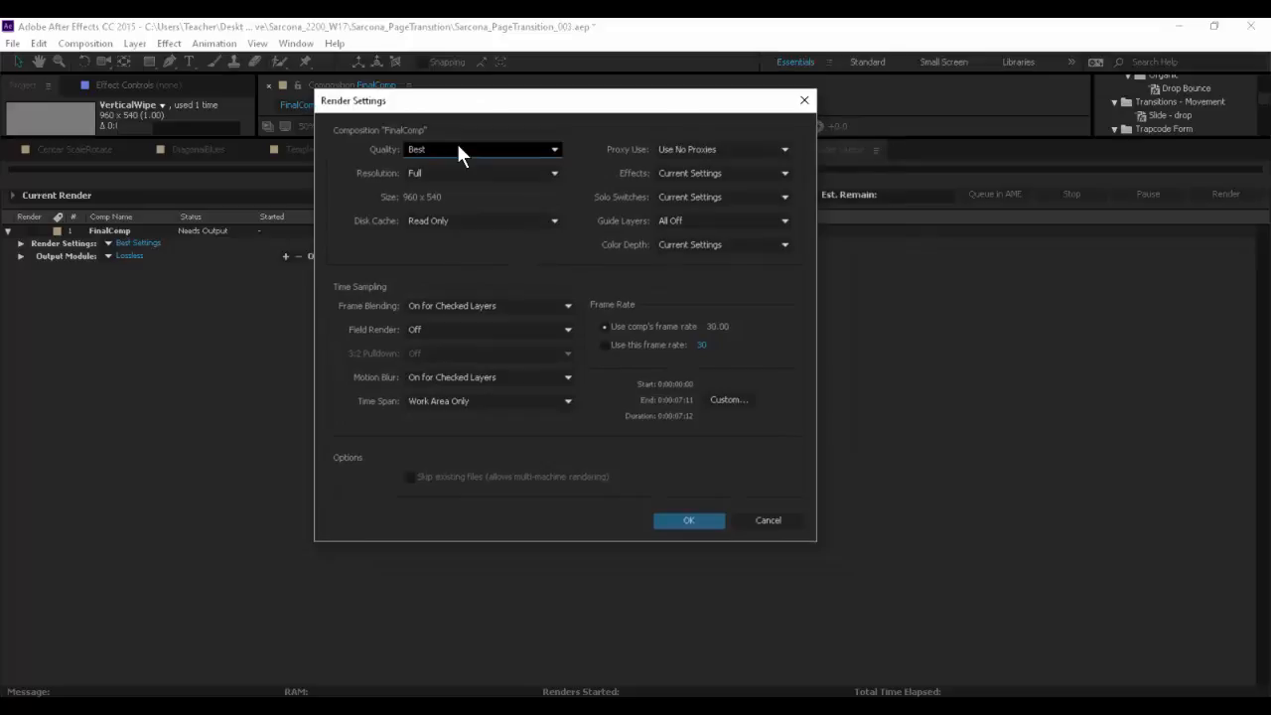
left_click(458, 147)
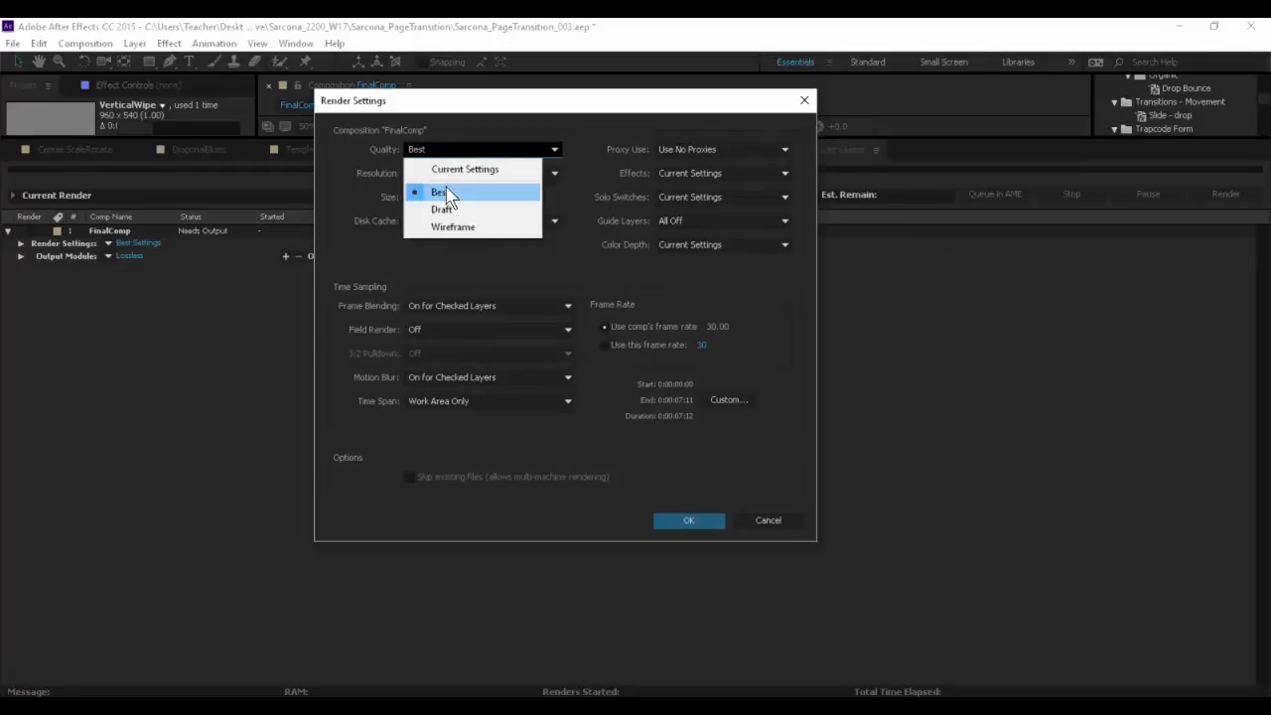
left_click(446, 196)
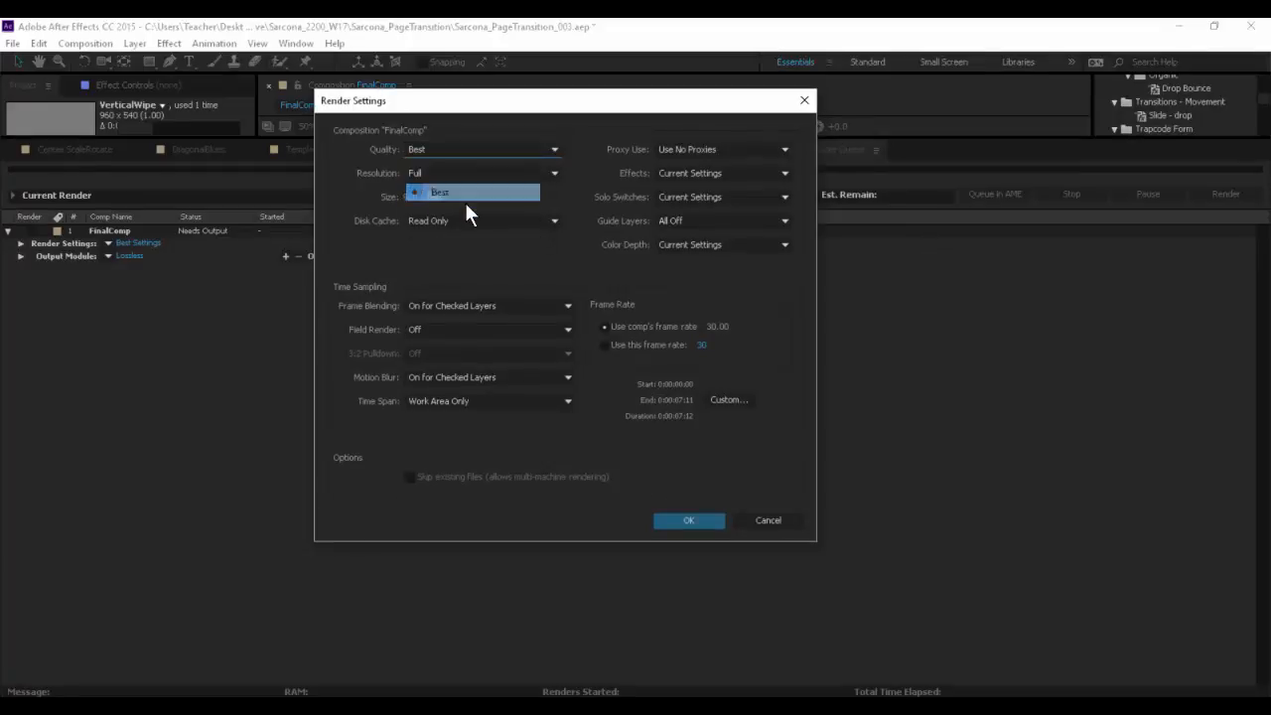
left_click(484, 175)
left_click(470, 217)
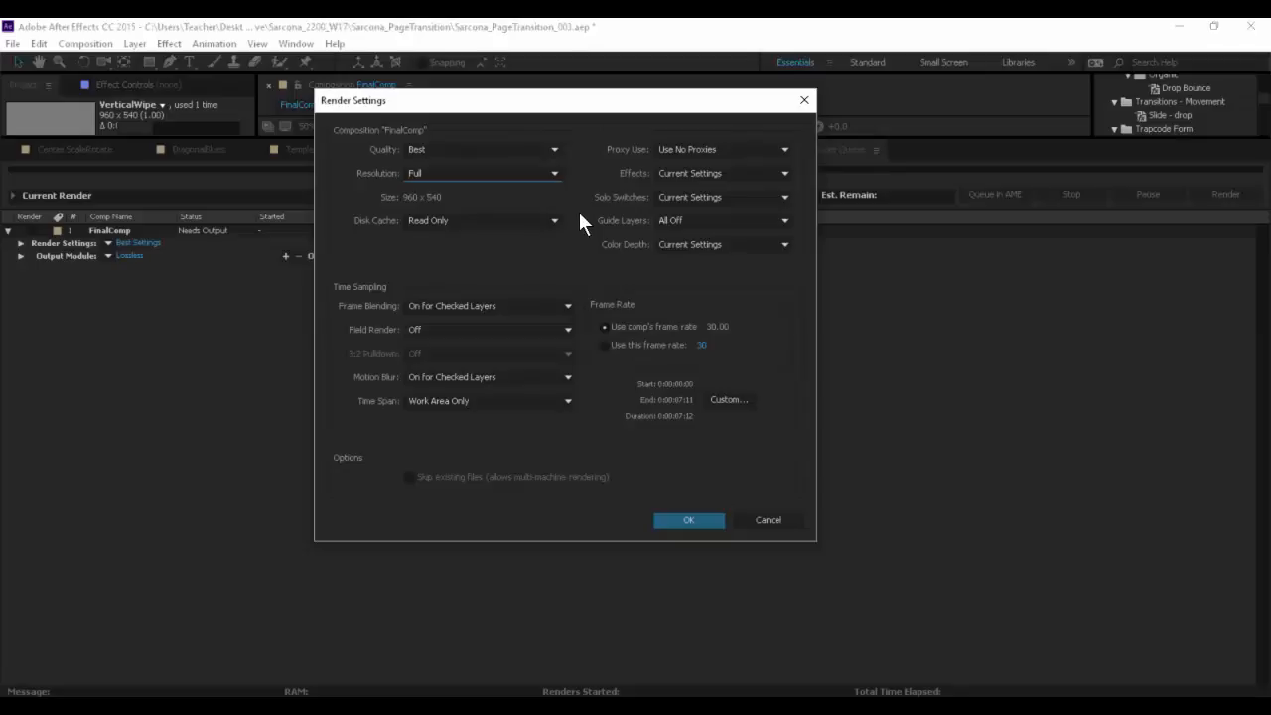
- Try Quarter resolution in FinalComp's render settings, restore Full and close the settings without saving
left_click(460, 174)
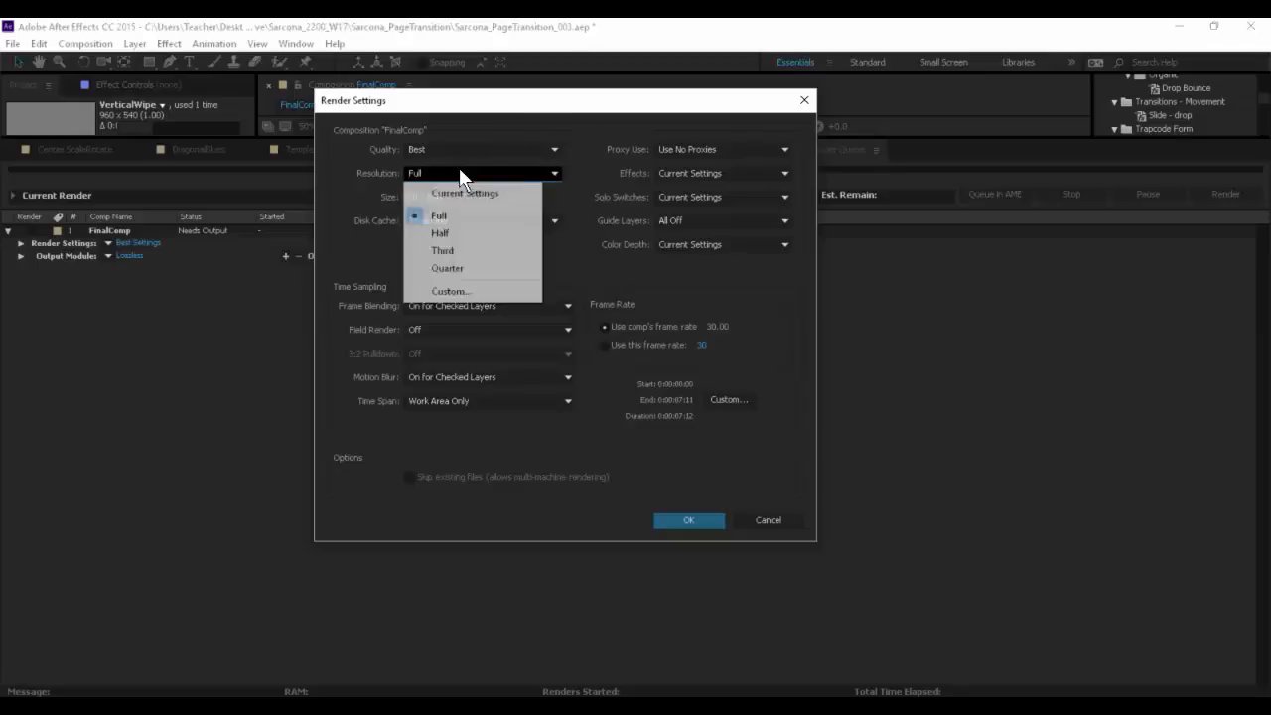
left_click(446, 267)
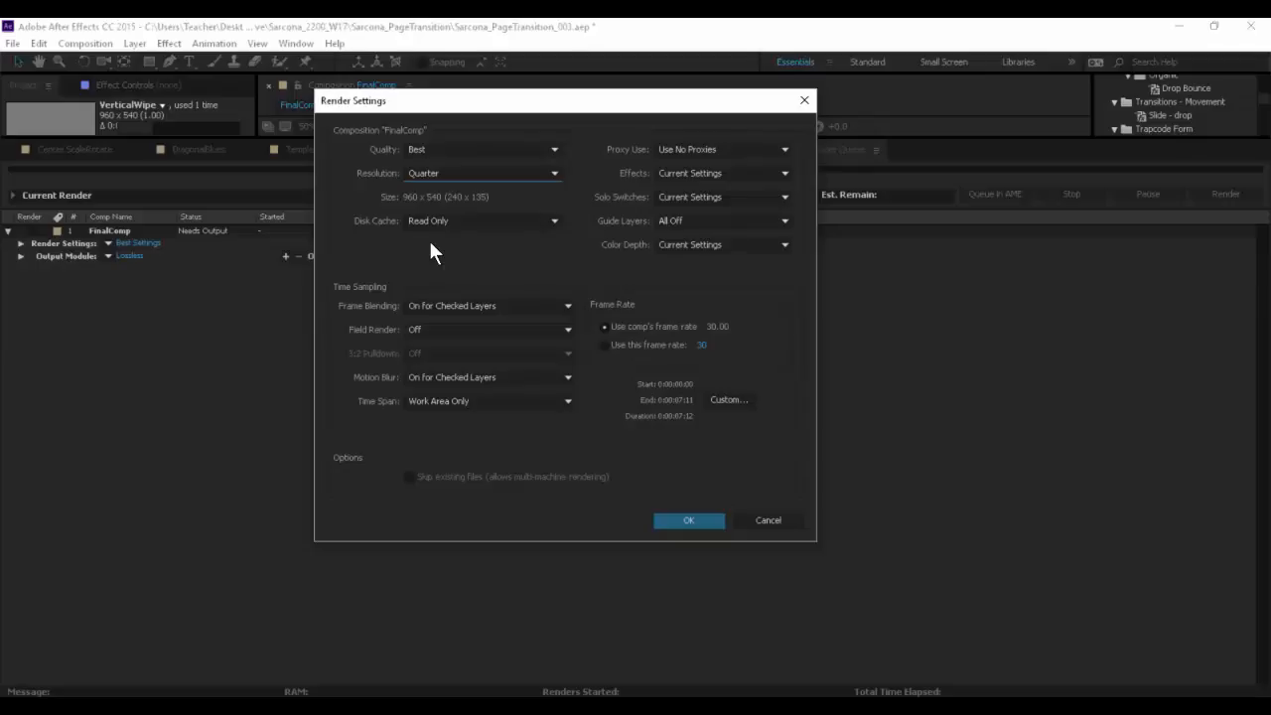
left_click(462, 169)
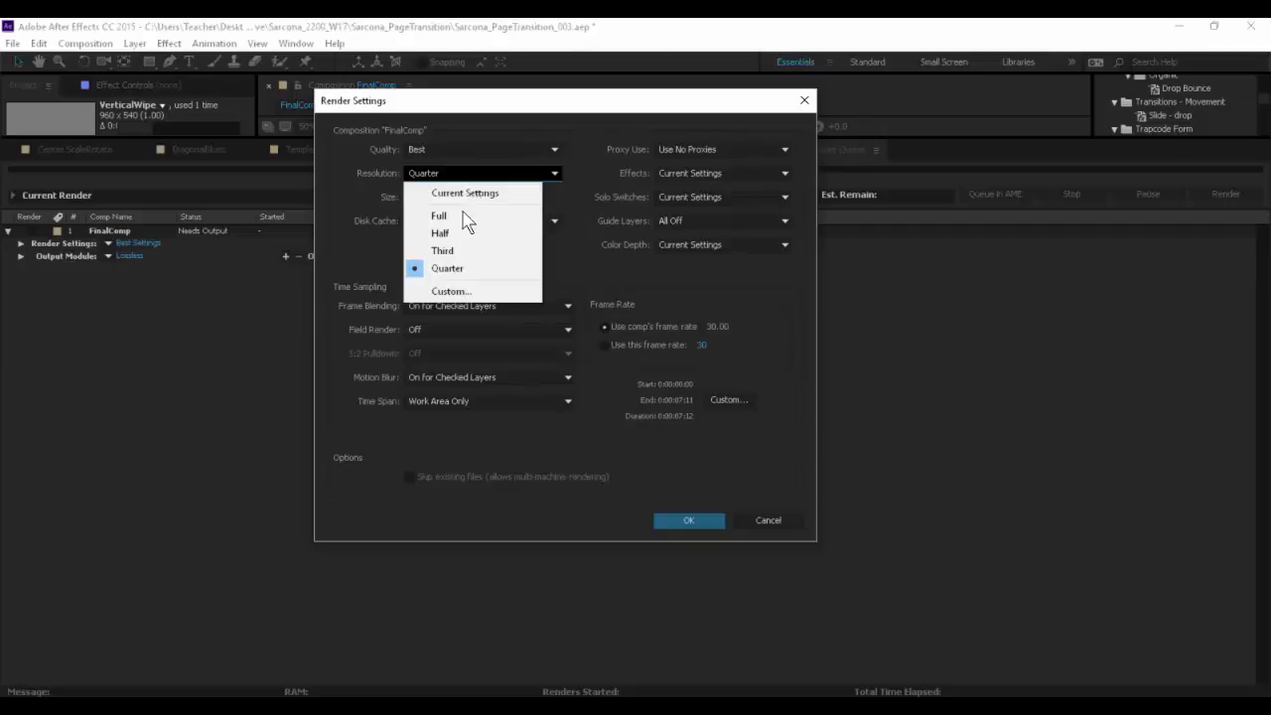
left_click(460, 219)
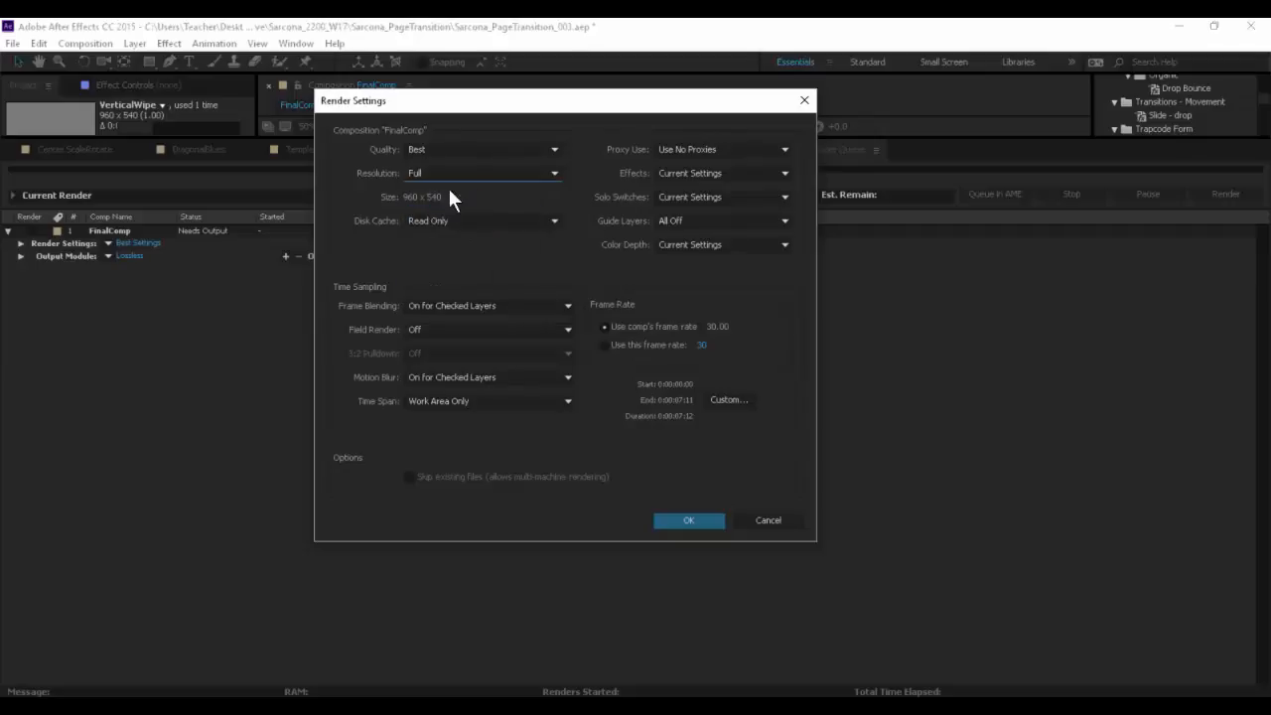
left_click(767, 523)
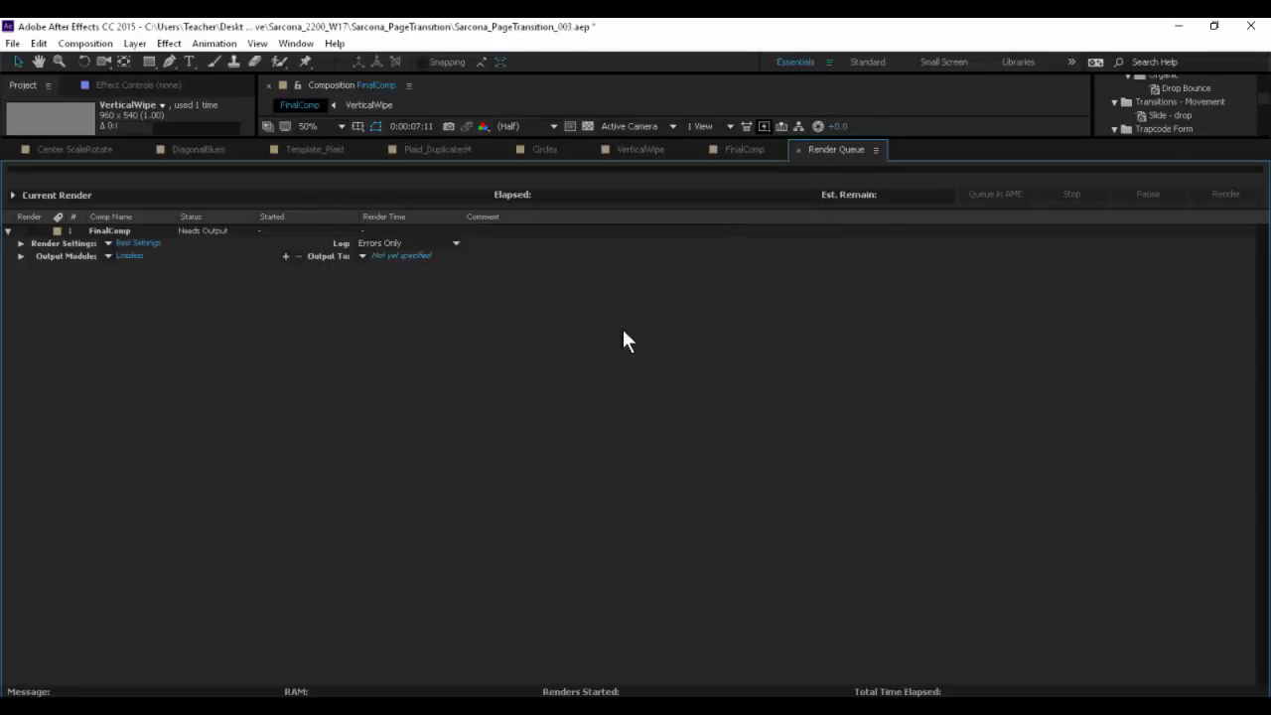
- Set FinalComp's output module format to QuickTime and review the available post-render actions
left_click(133, 254)
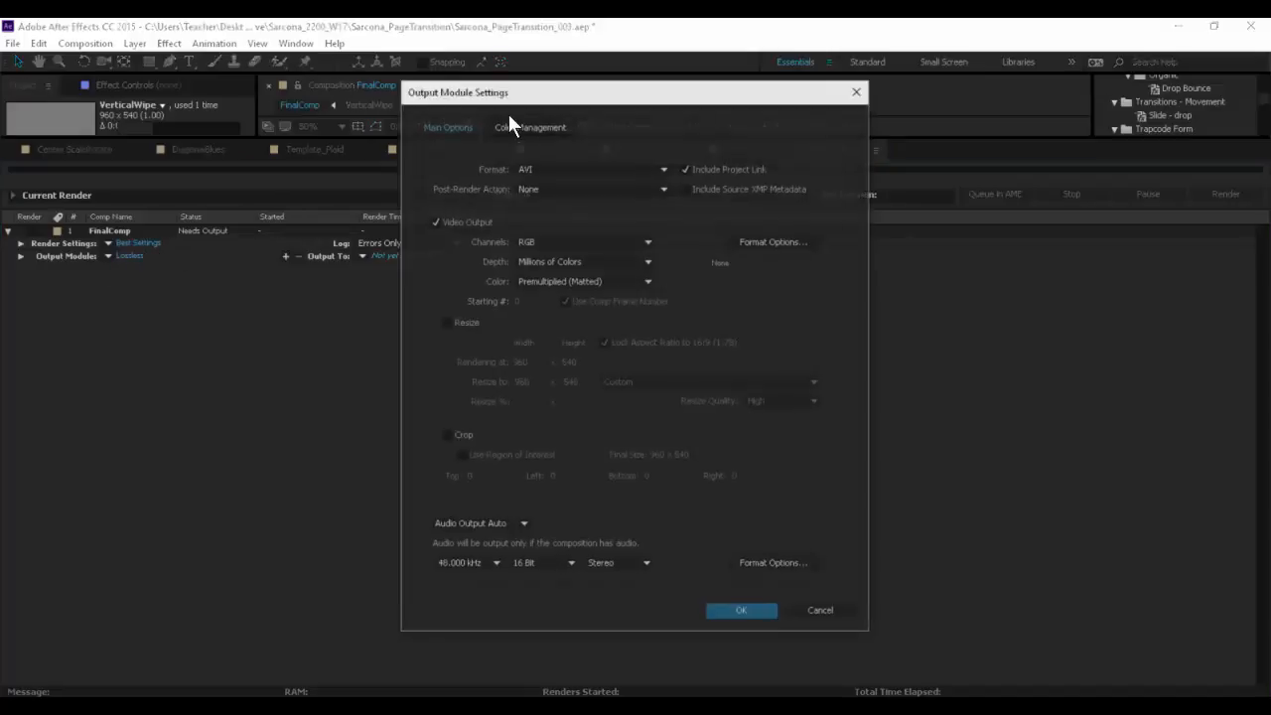
left_click_drag(520, 95, 574, 67)
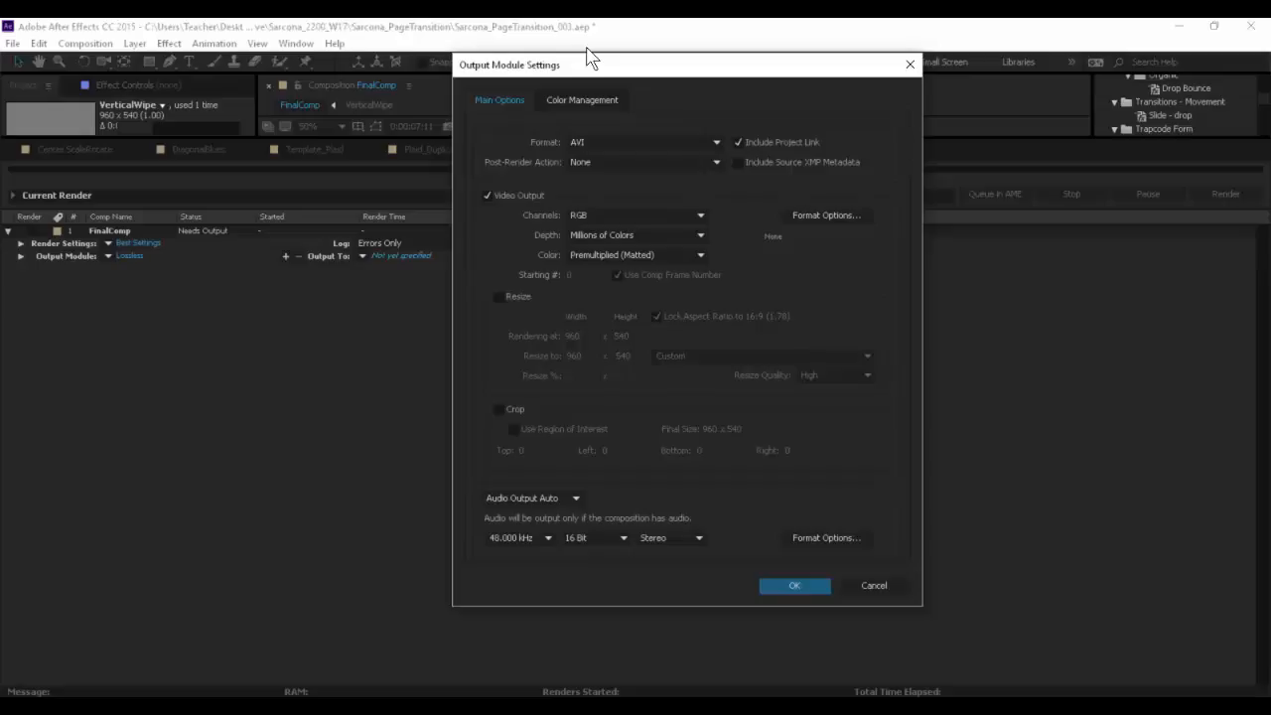
left_click_drag(656, 76, 502, 46)
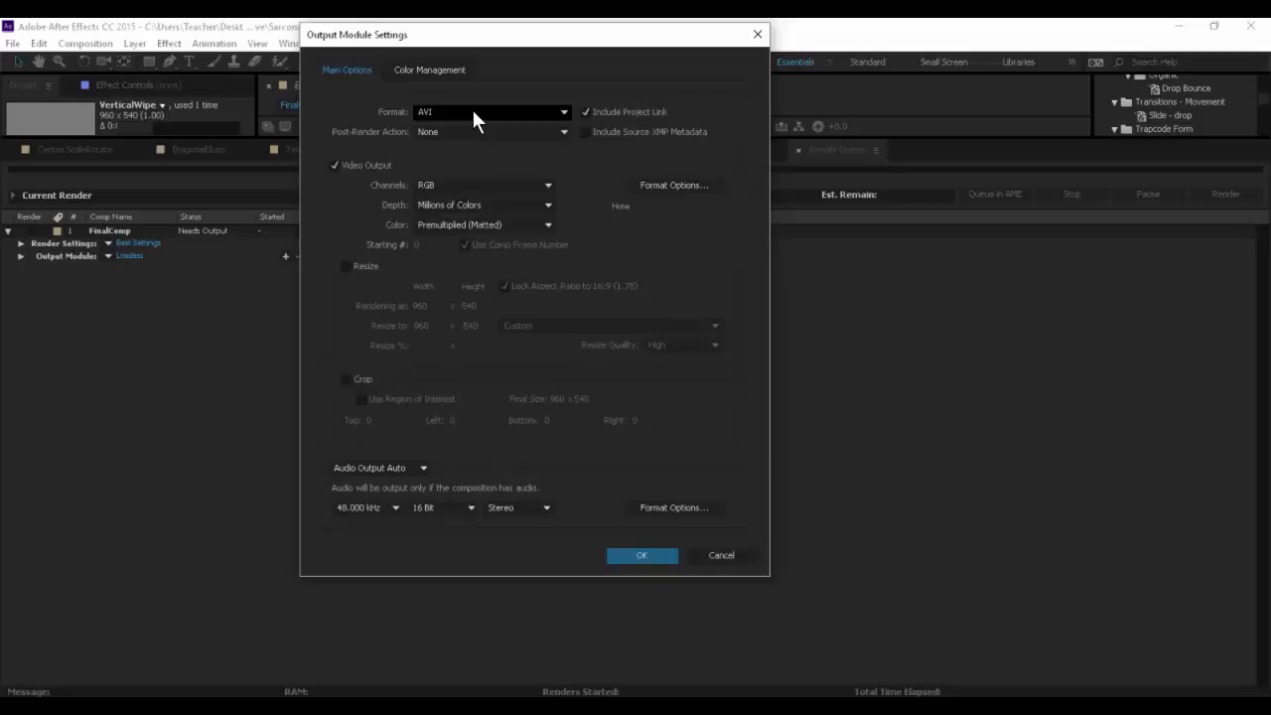
left_click(474, 114)
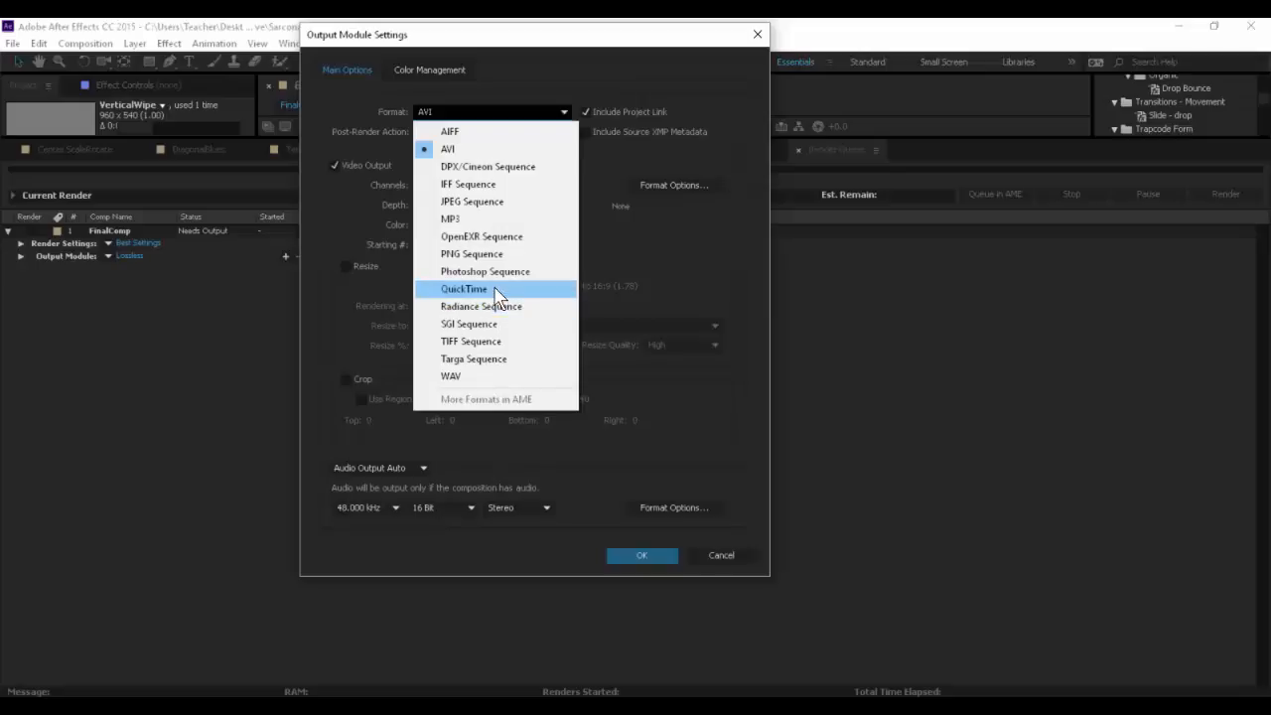
left_click(432, 112)
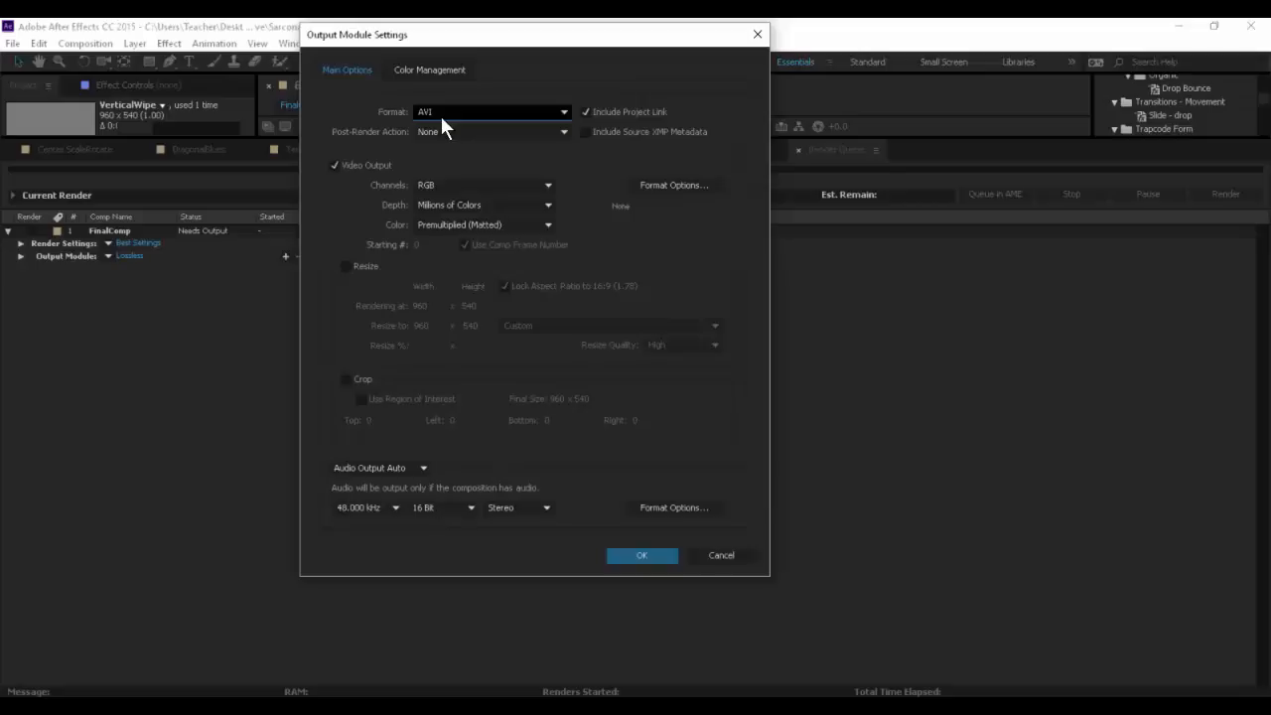
left_click(440, 113)
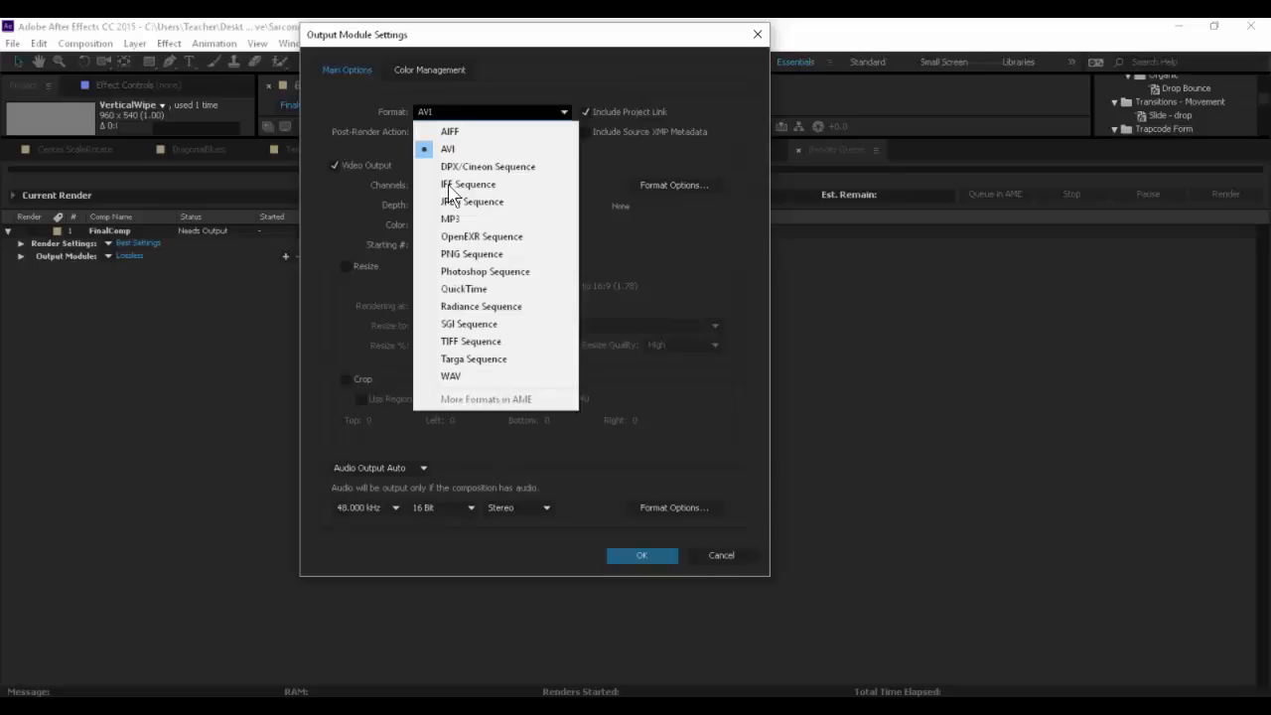
left_click(481, 290)
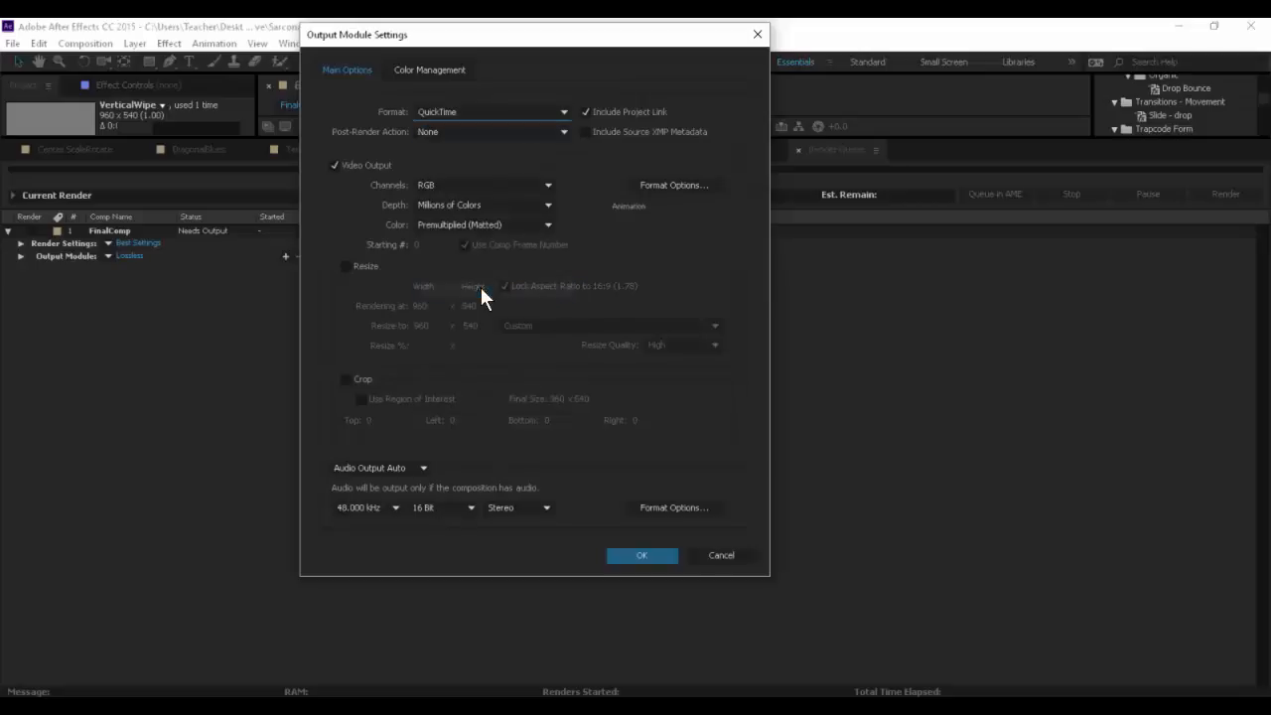
left_click(491, 133)
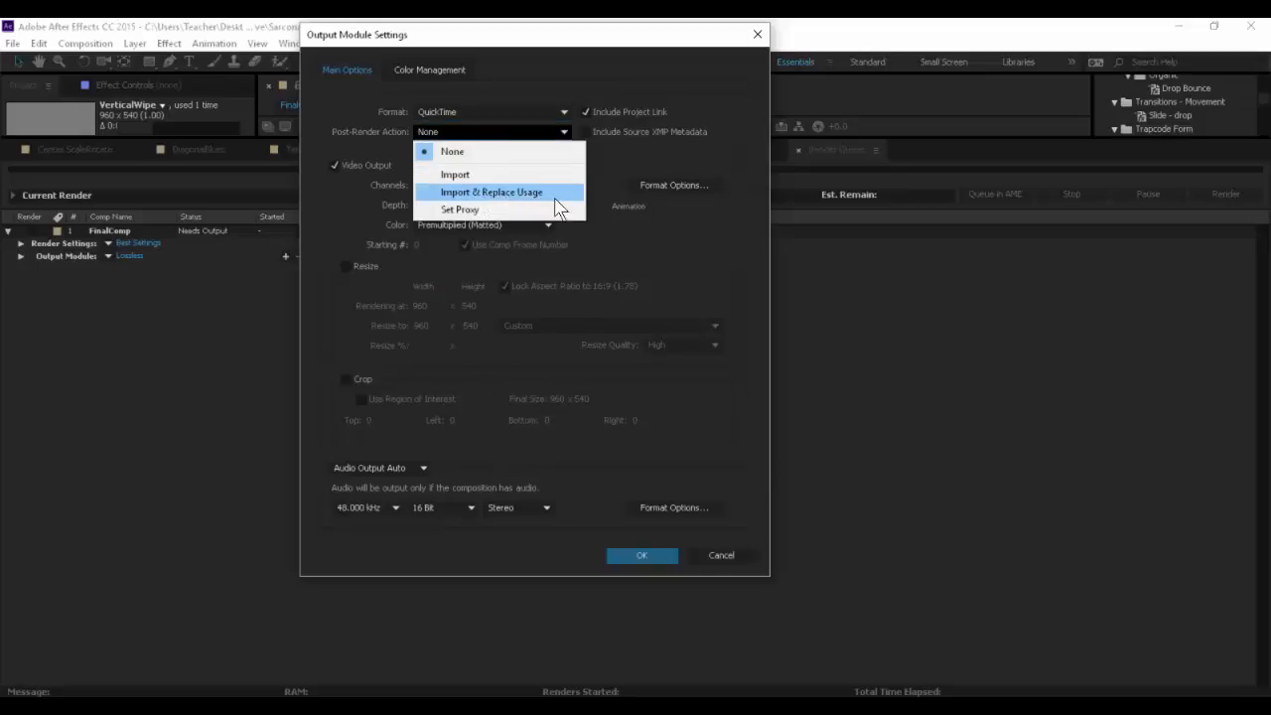
left_click(364, 138)
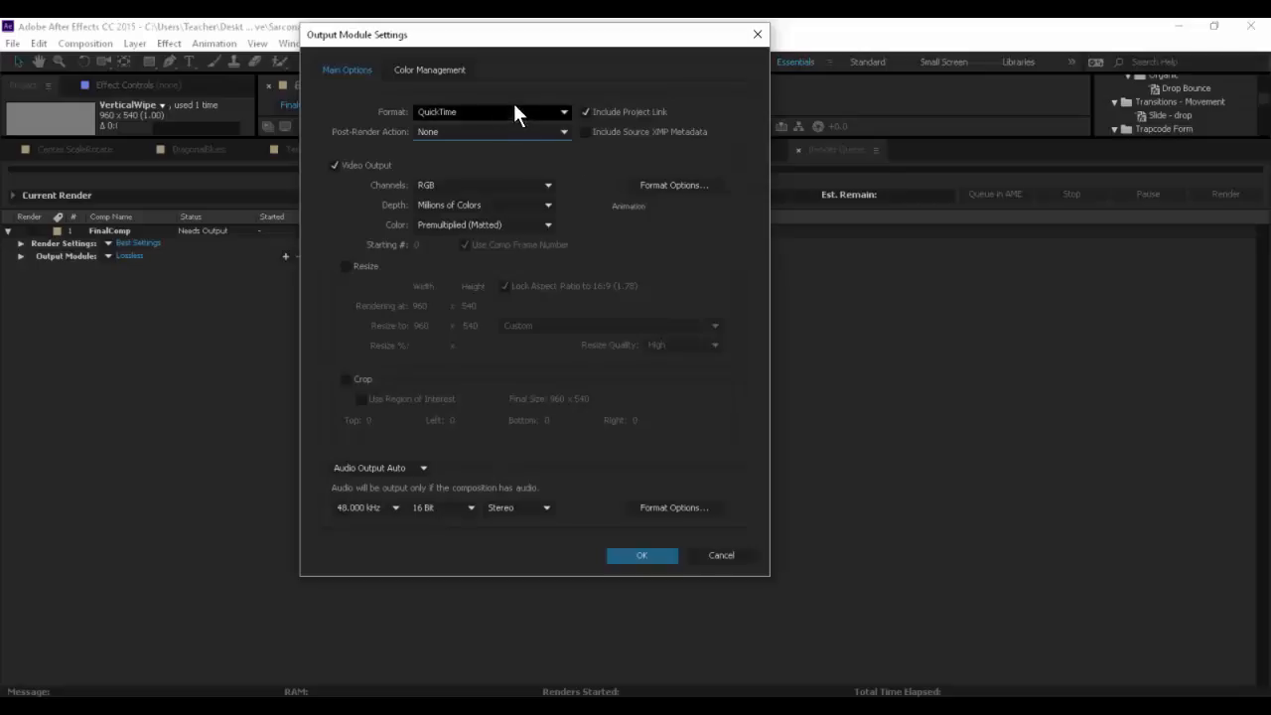
- Set the video codec to H.264 in the QuickTime format options
left_click(674, 185)
left_click(578, 191)
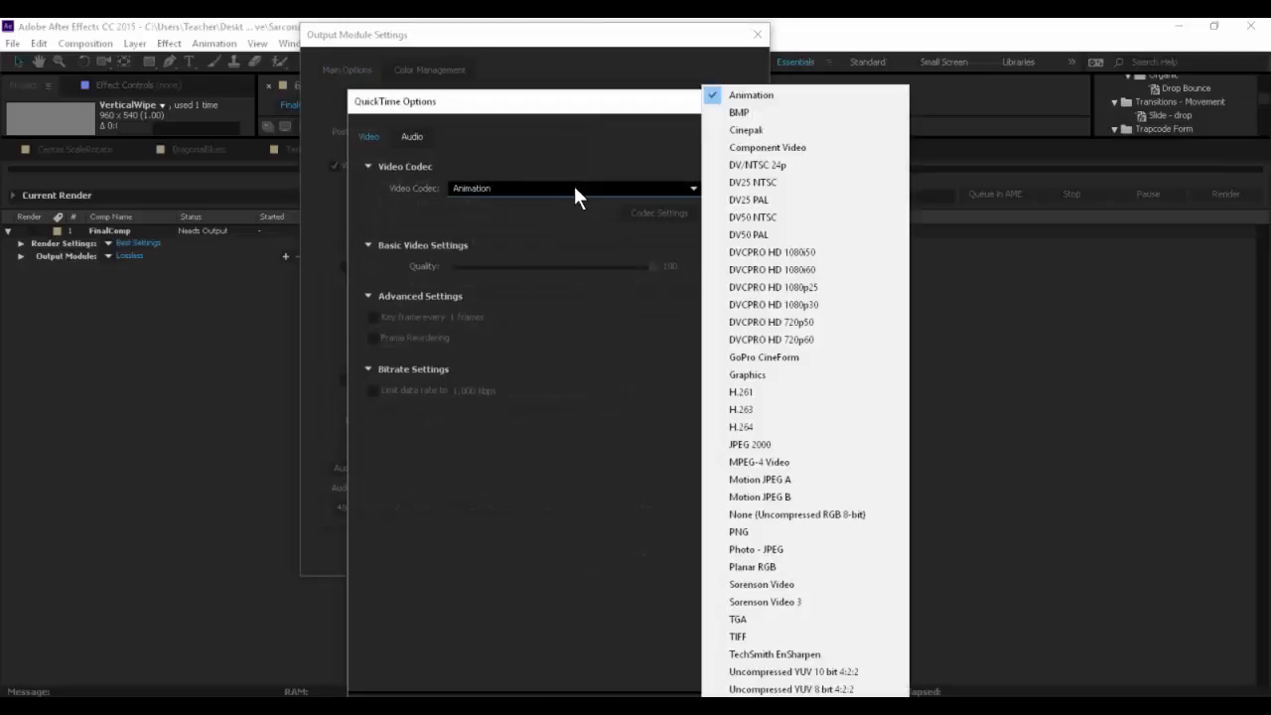
left_click(792, 429)
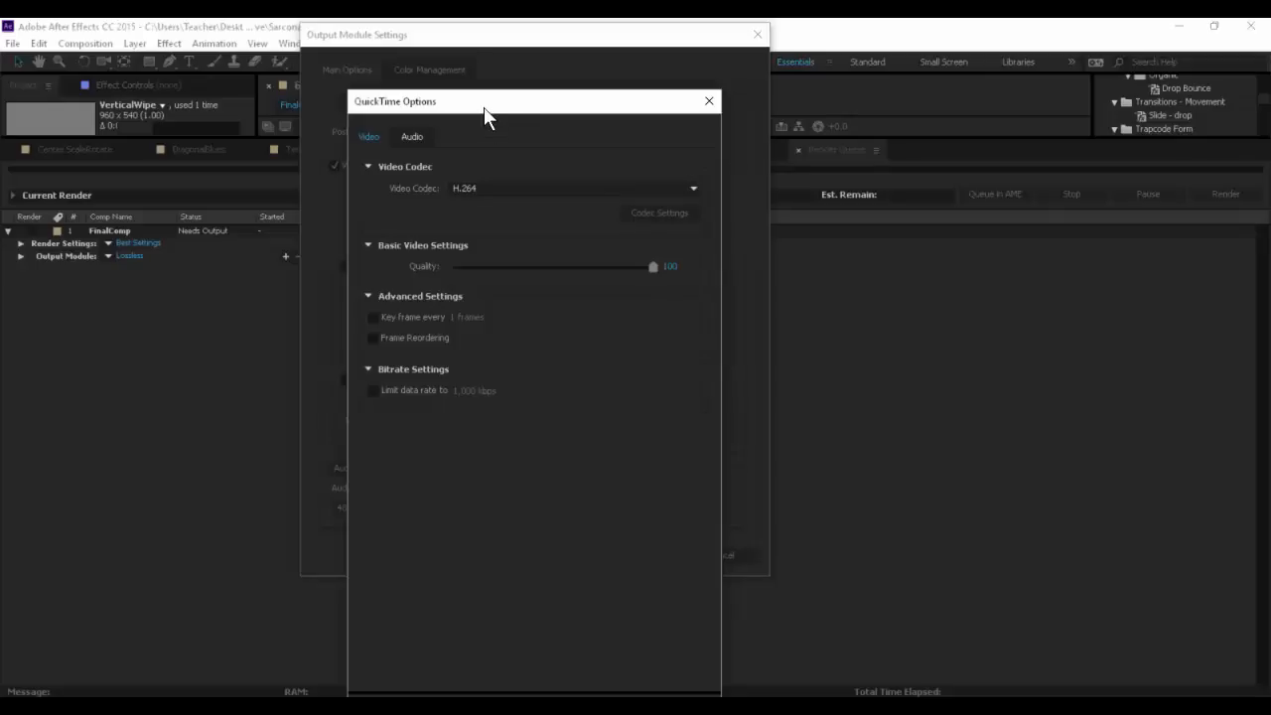
left_click_drag(487, 105, 493, 48)
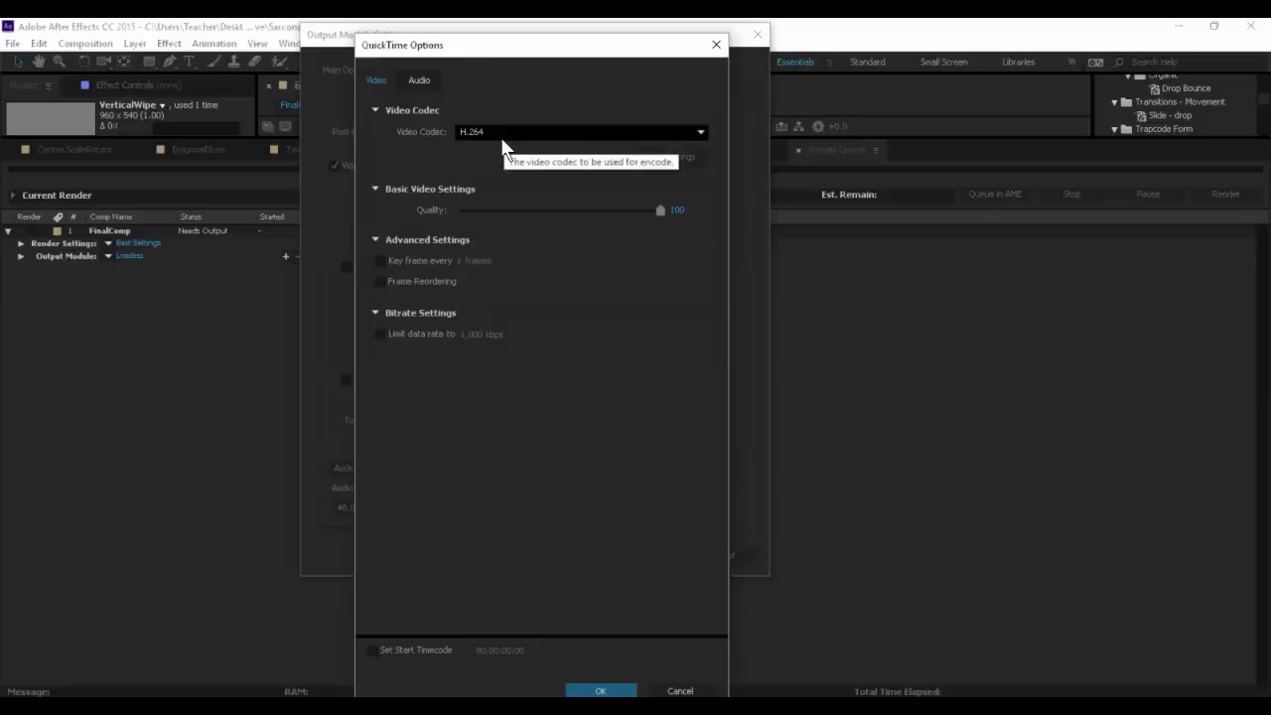
- Try AAC as the QuickTime audio codec and restore Uncompressed
left_click(431, 79)
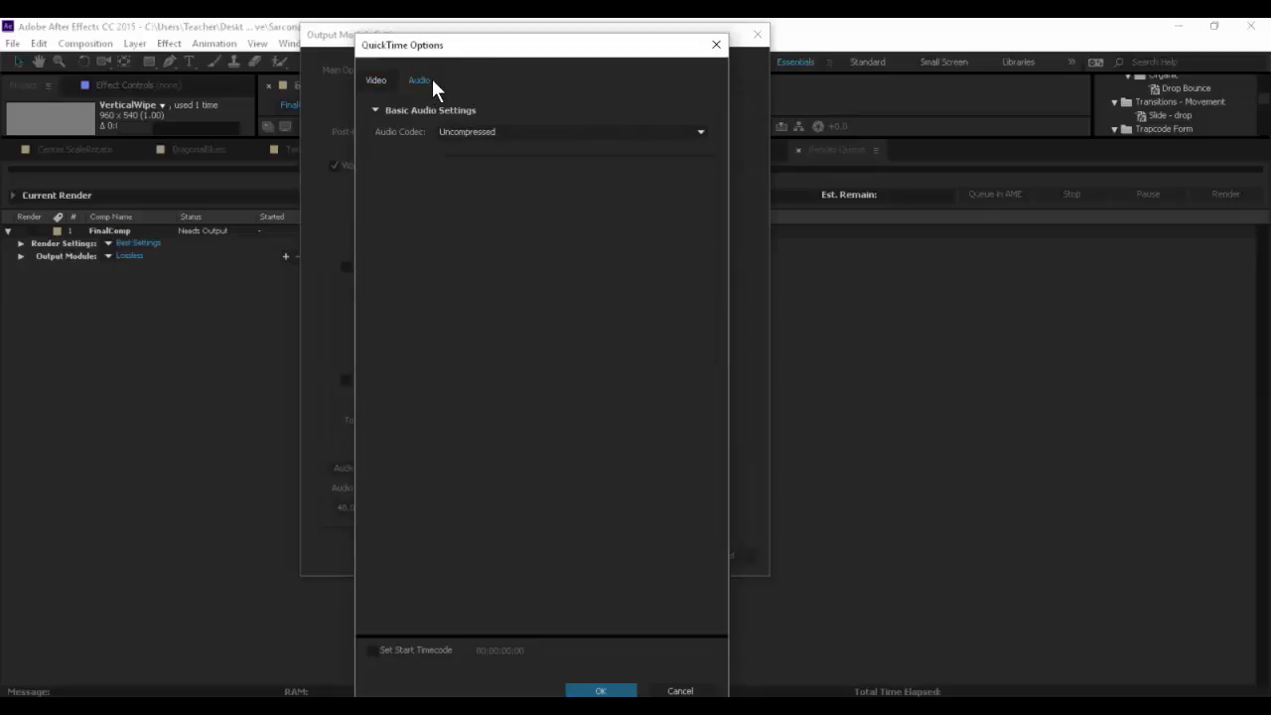
left_click(520, 136)
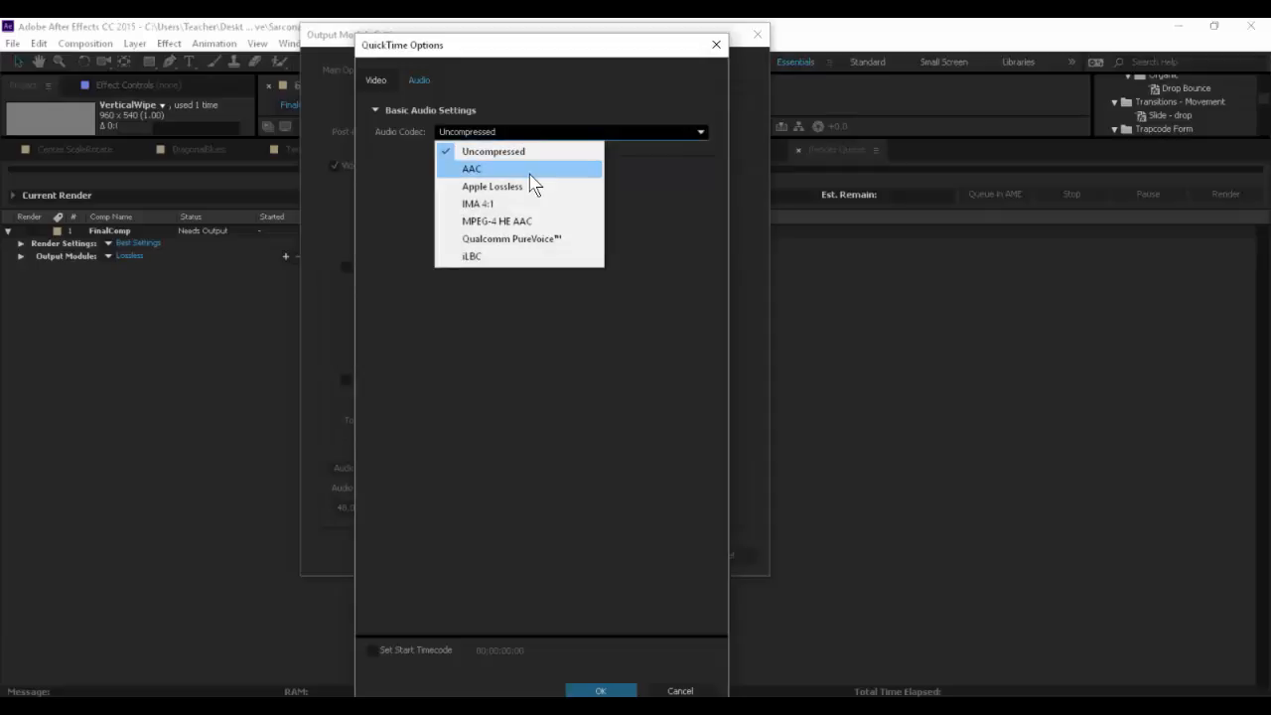
left_click(529, 169)
left_click(504, 130)
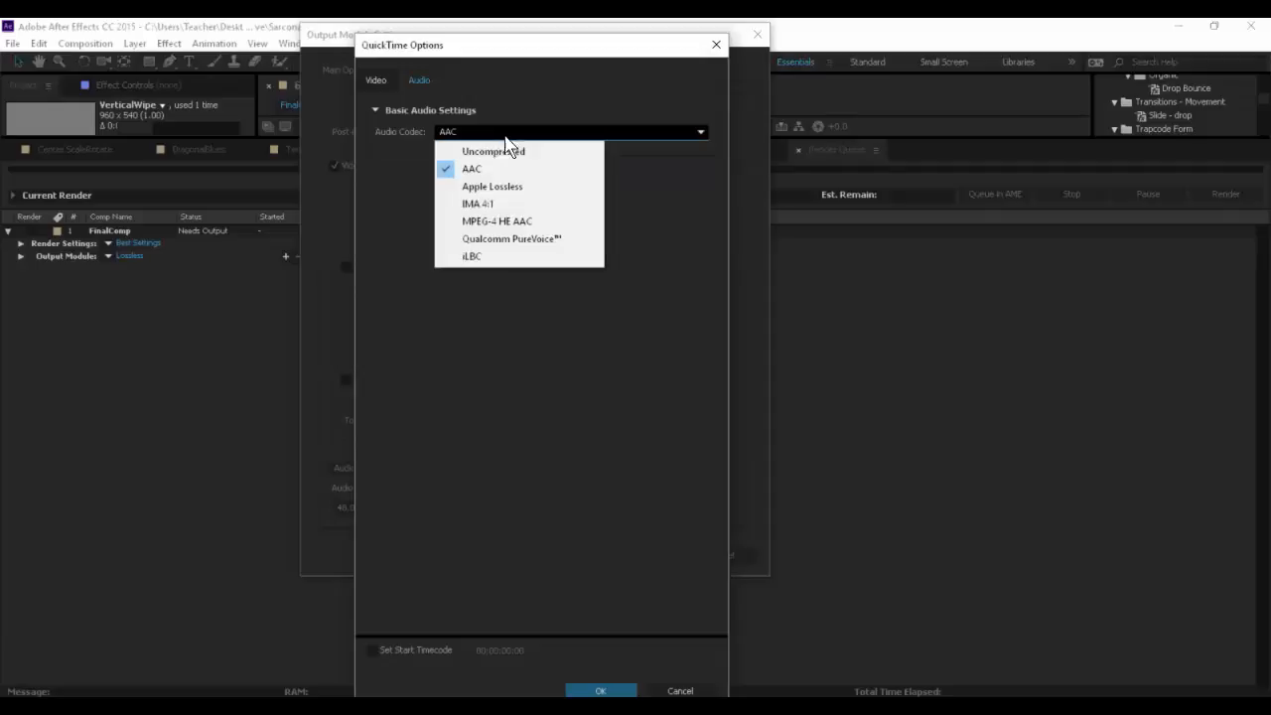
left_click(487, 151)
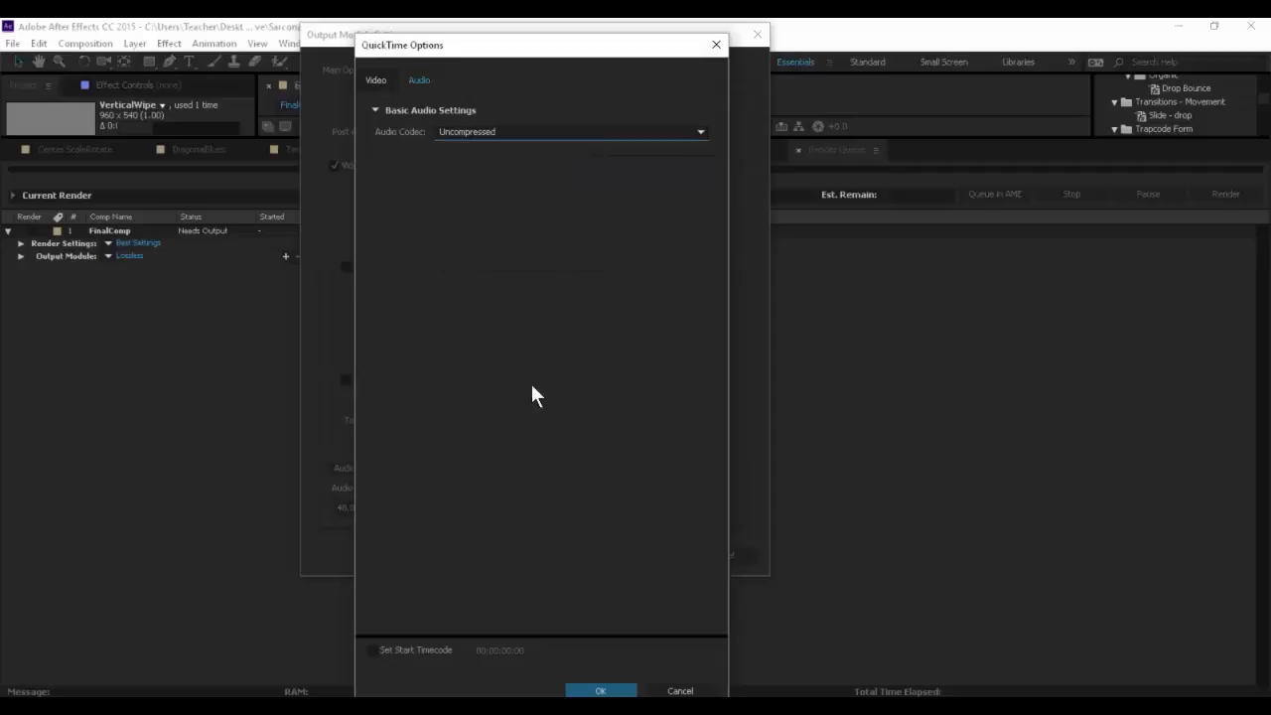
- Accept the QuickTime options and turn audio output off for the output module
left_click(586, 691)
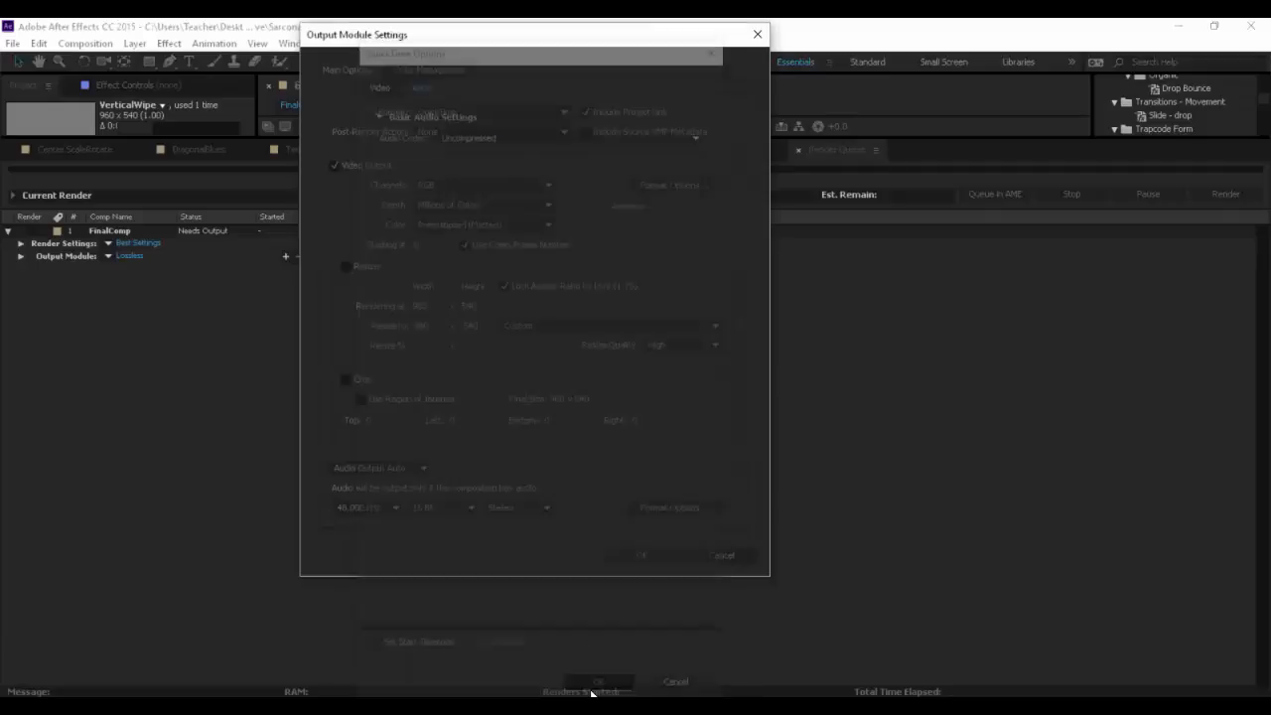
left_click(383, 469)
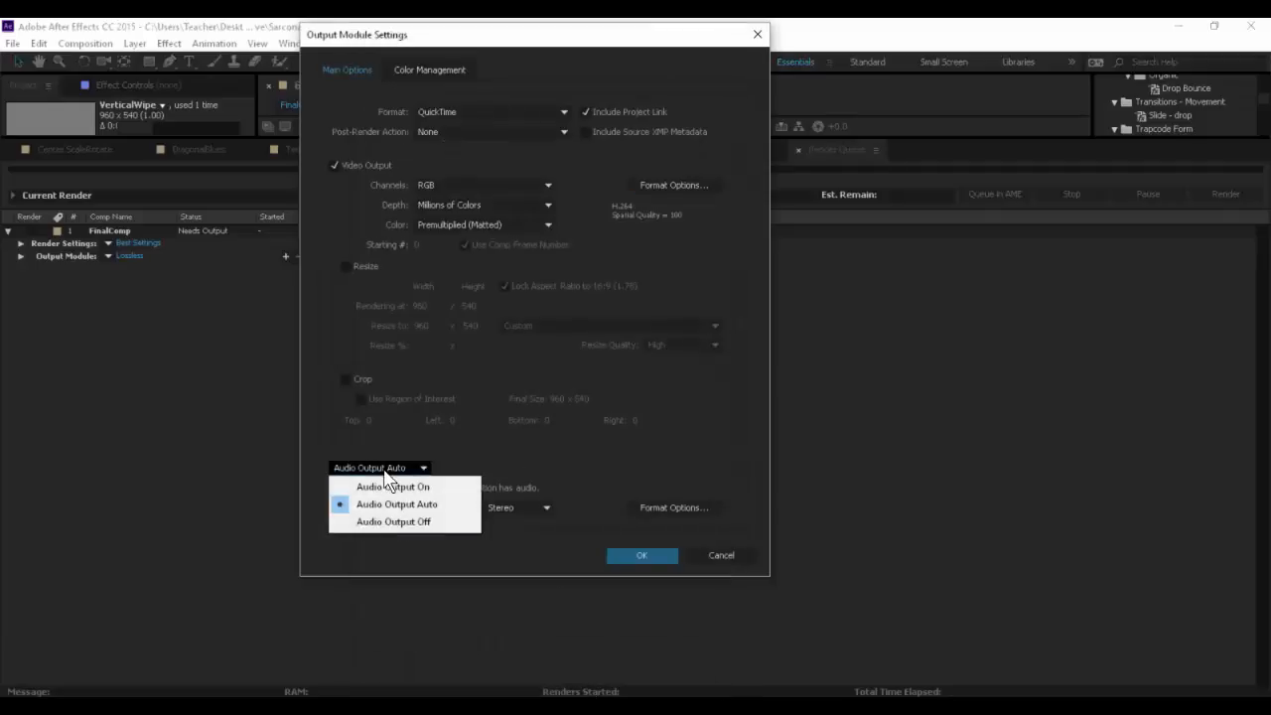
left_click(399, 519)
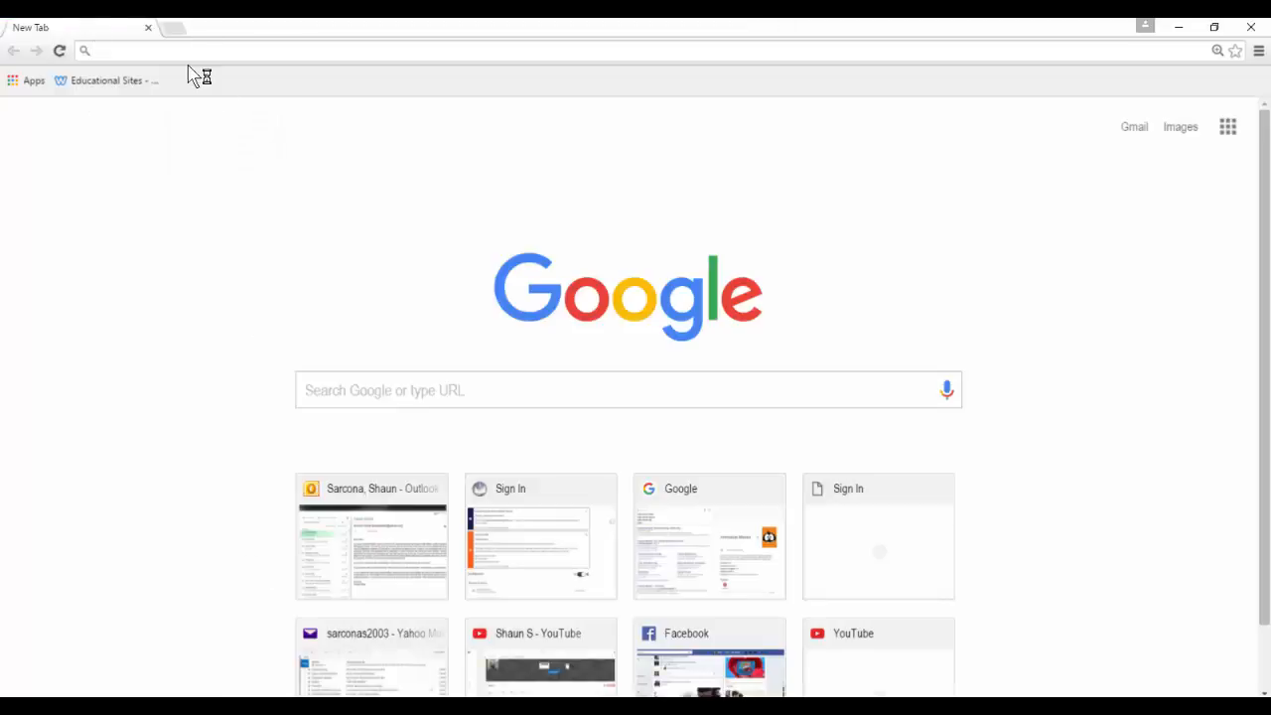
- Search the web for "youtube.com upload settings" and open YouTube Help's Recommended upload encoding settings article
type("youtue.co")
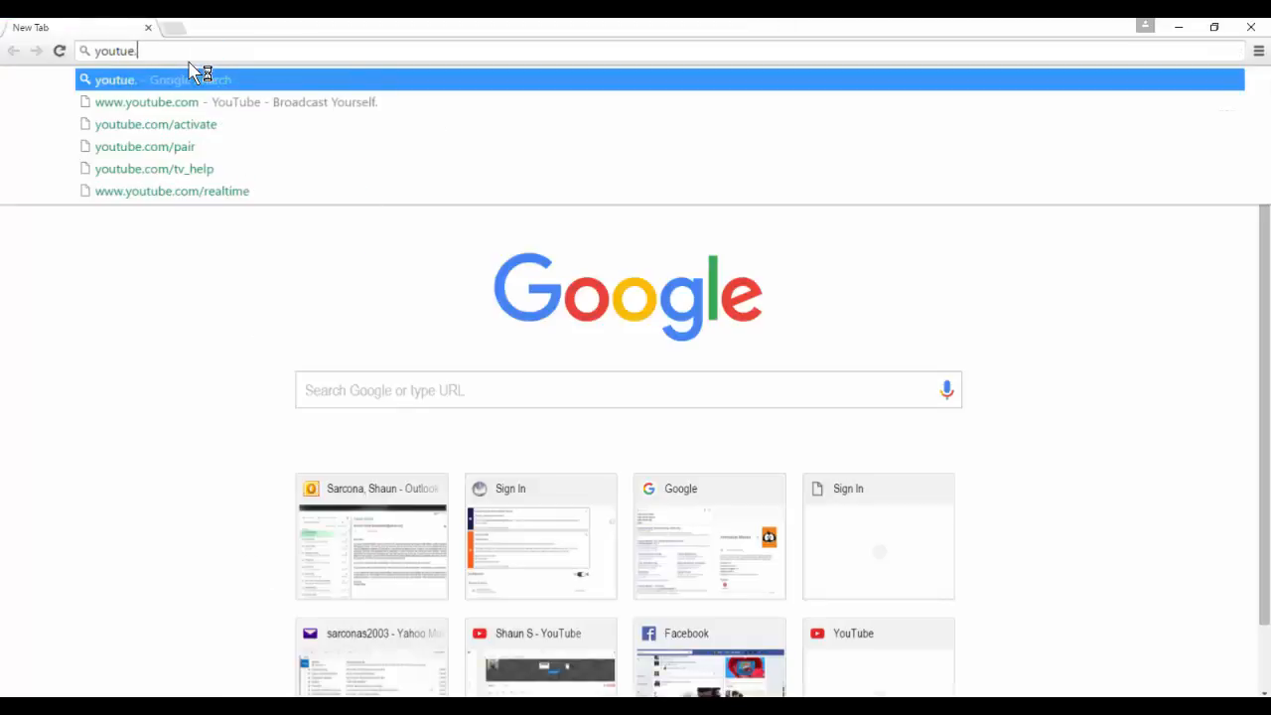
key("BackSpace")
key("BackSpace")
key("BackSpace")
key("BackSpace")
type("be. co")
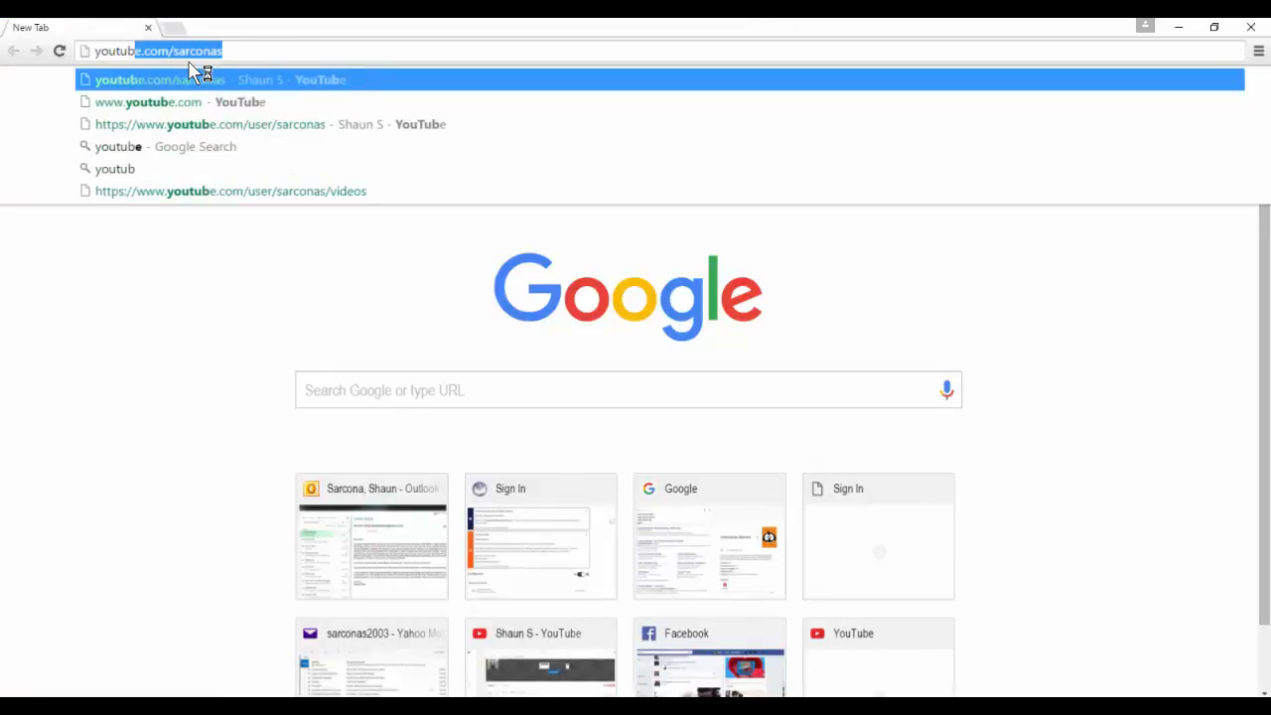
key("BackSpace")
key("BackSpace")
key("BackSpace")
key("BackSpace")
type(".")
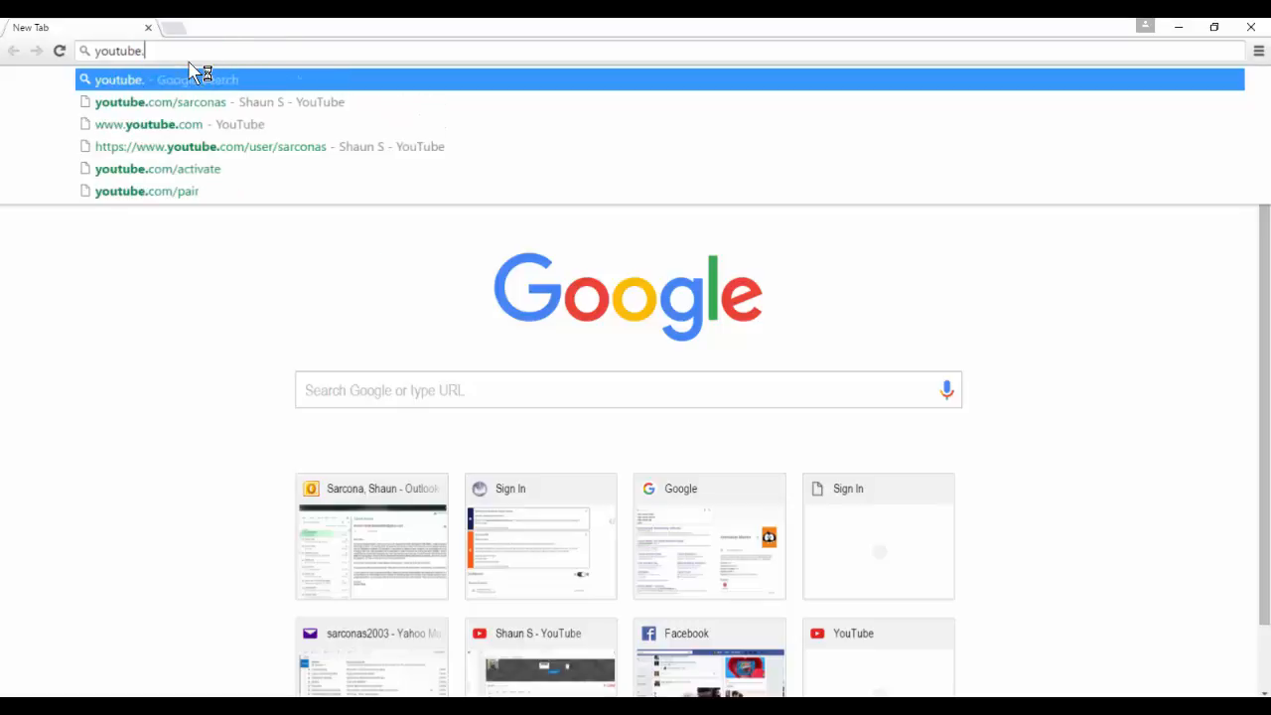
type("com upload")
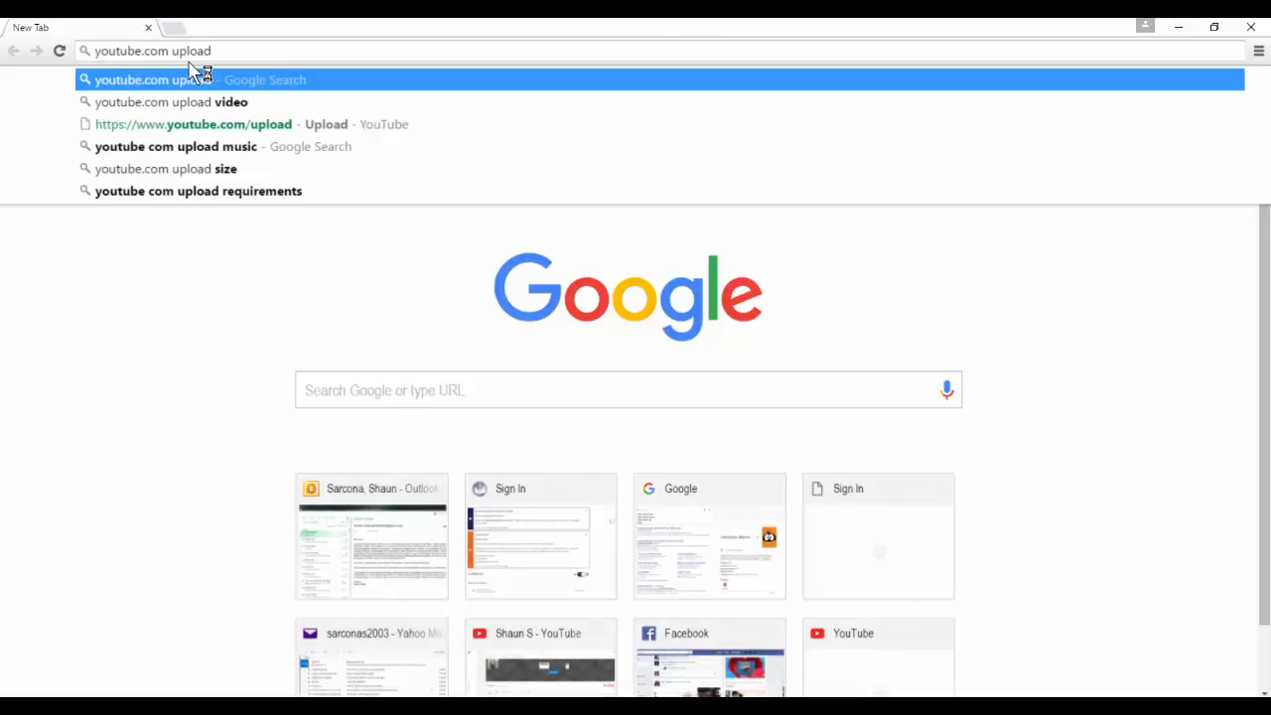
type("settings")
key("Return")
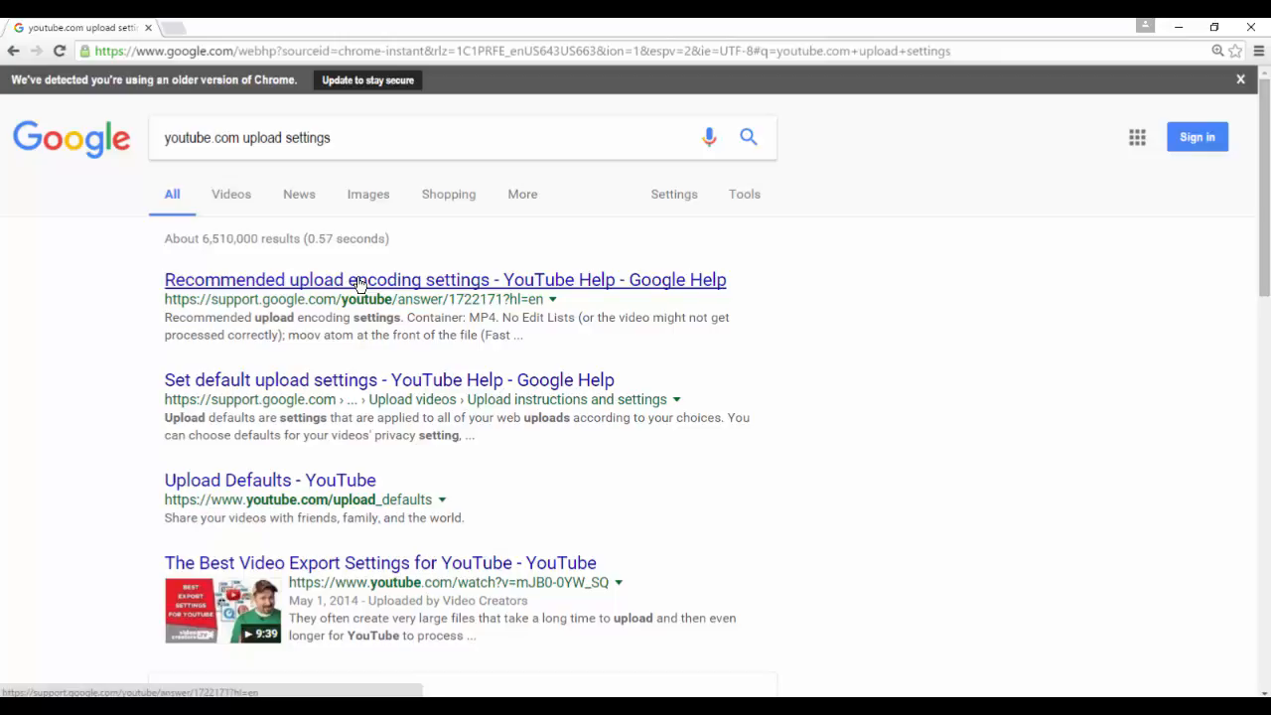
left_click(360, 284)
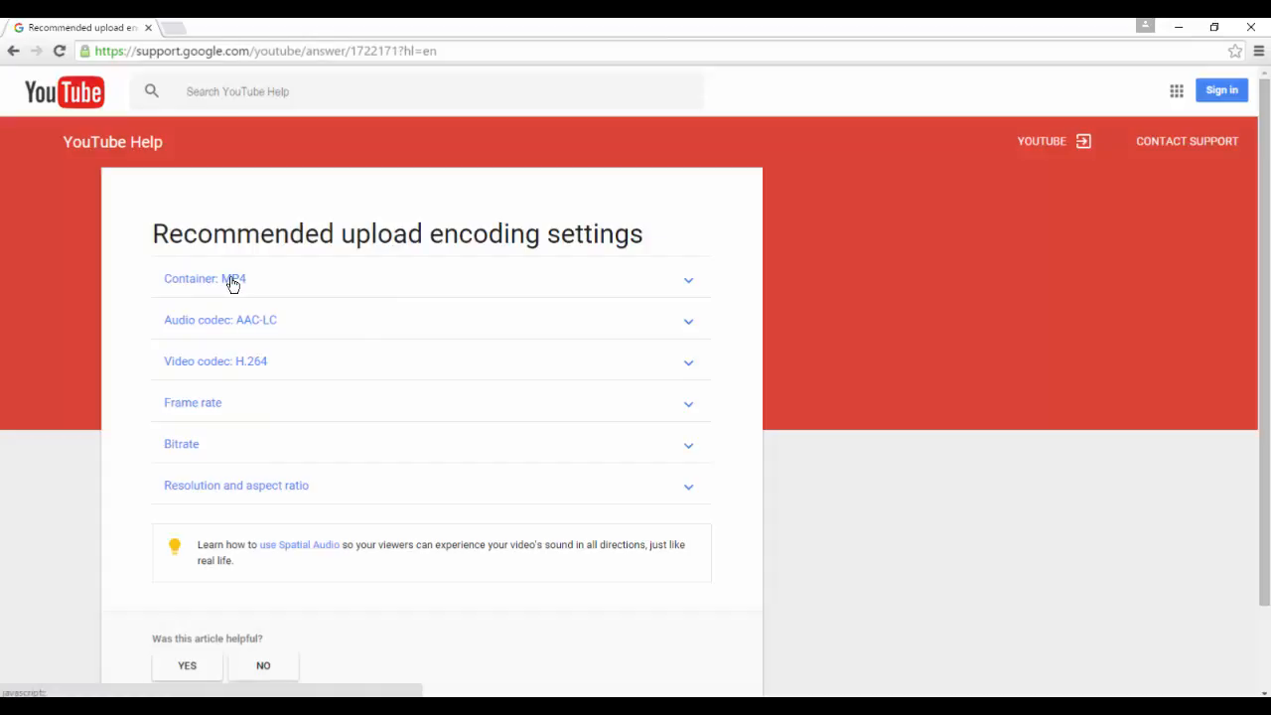
- Return to After Effects, review the available output formats, and accept FinalComp's QuickTime output module settings
key("alt+Tab")
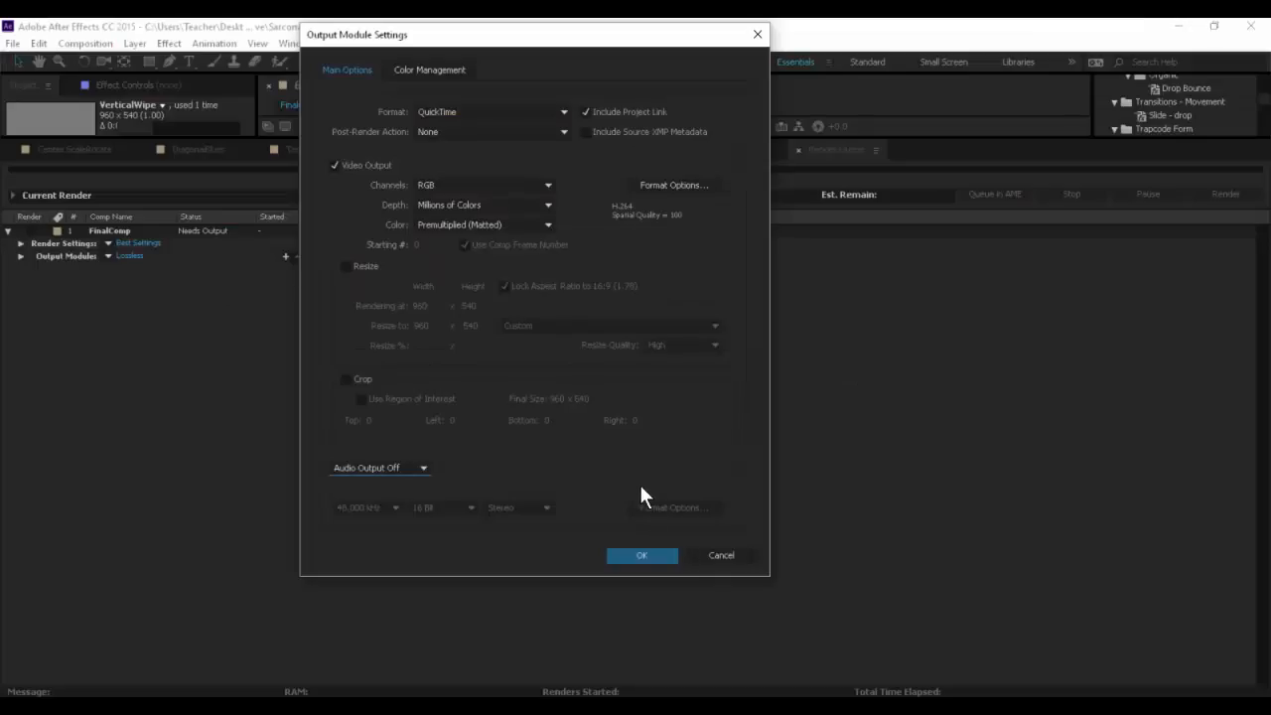
left_click(472, 112)
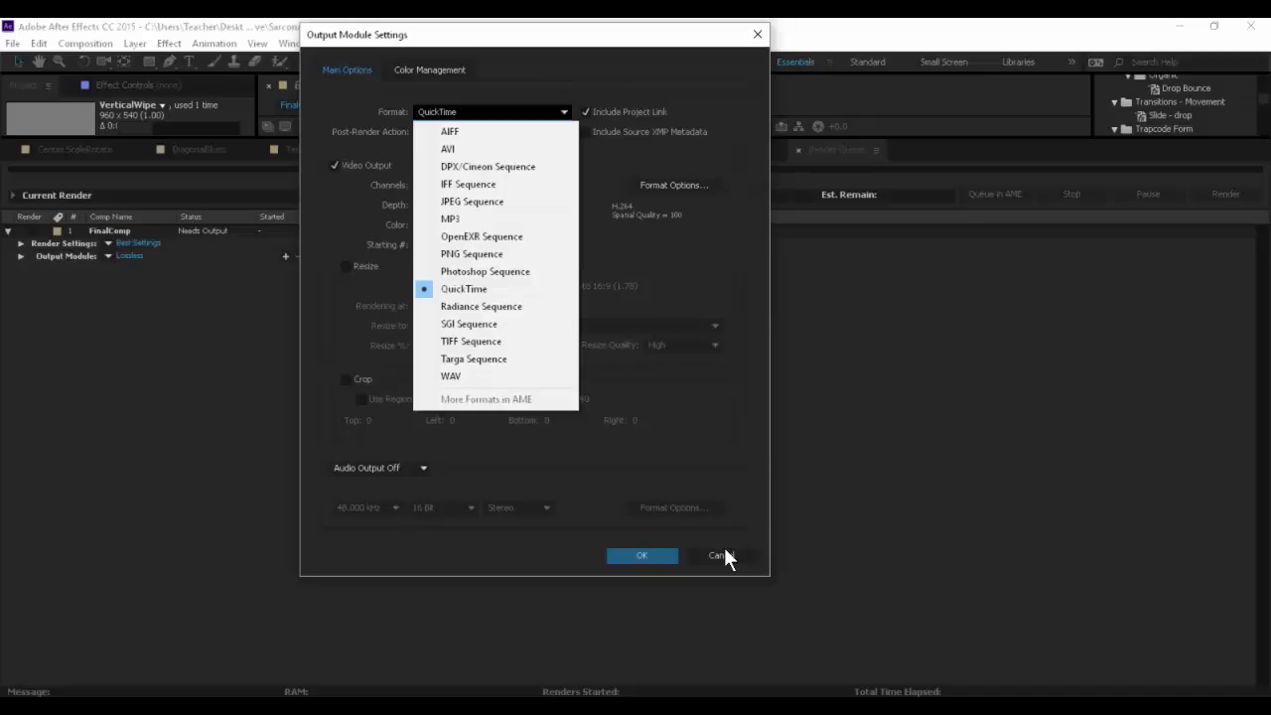
left_click(643, 556)
left_click(642, 555)
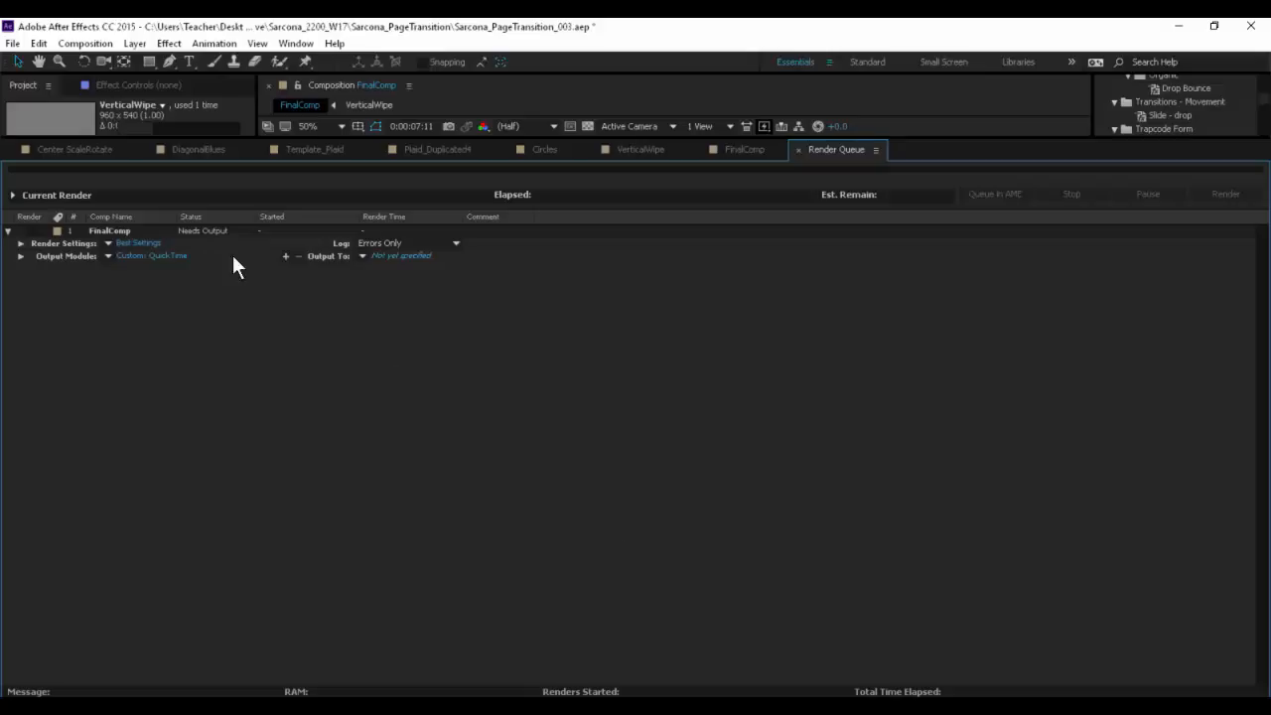
- Reopen FinalComp's QuickTime format options, try the key frame interval option and restore it, and accept both dialogs
left_click(169, 256)
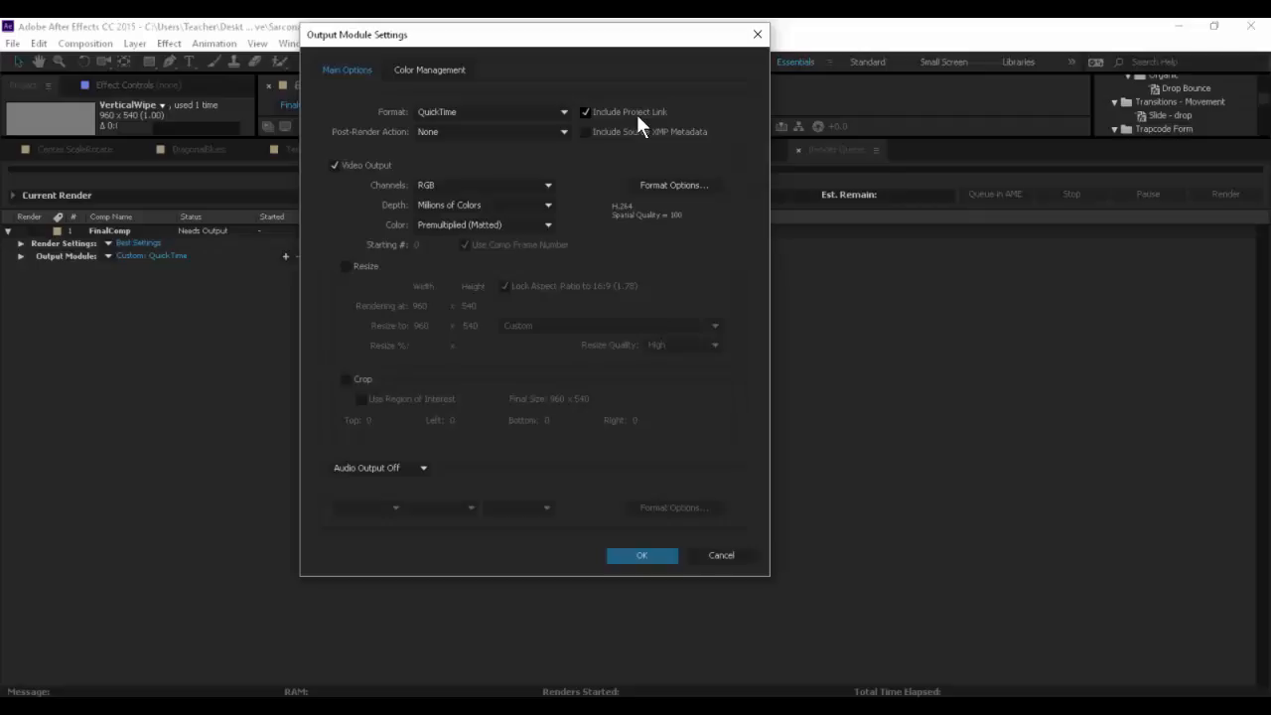
left_click(666, 179)
left_click(679, 185)
left_click_drag(568, 106, 576, 33)
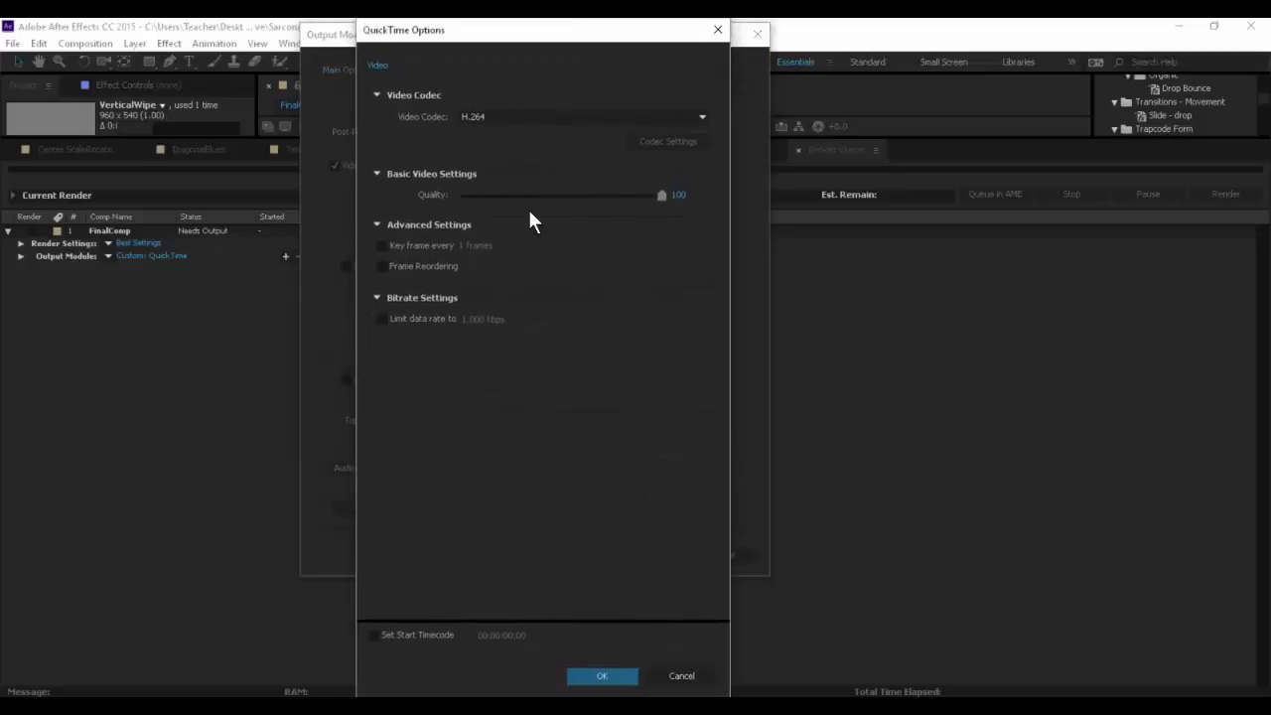
left_click(383, 244)
left_click(382, 246)
left_click(594, 676)
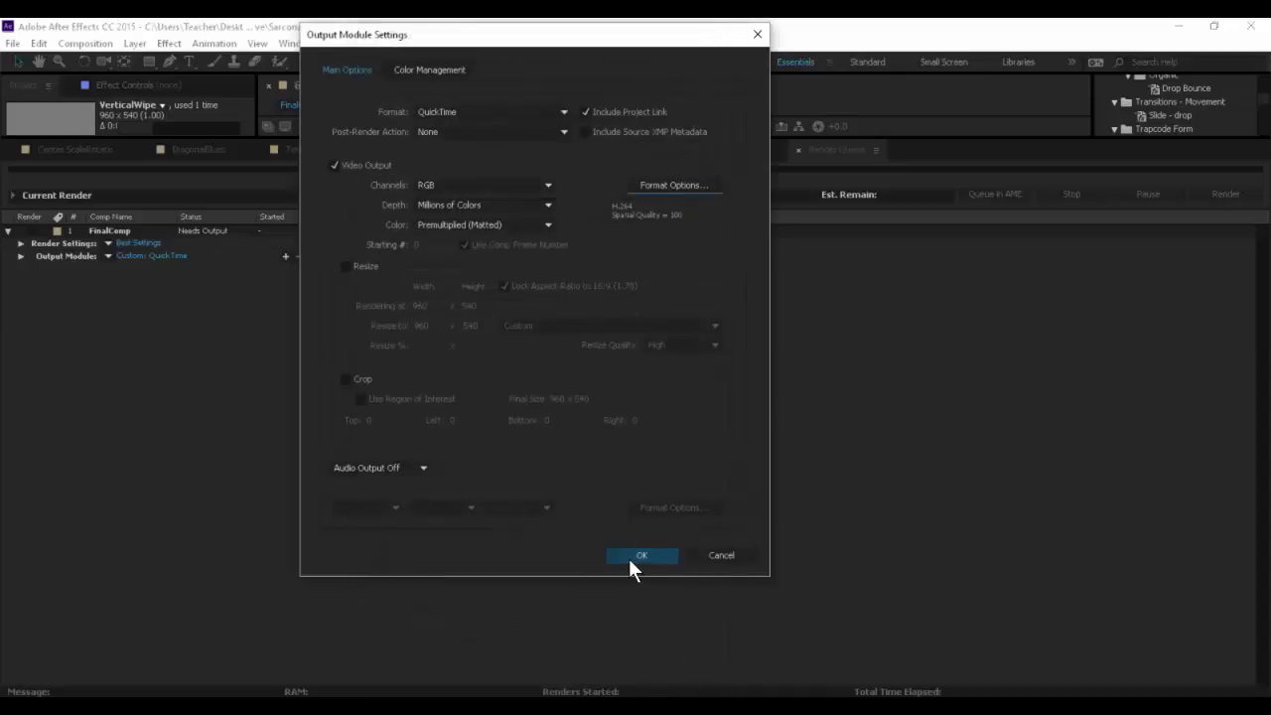
left_click(636, 556)
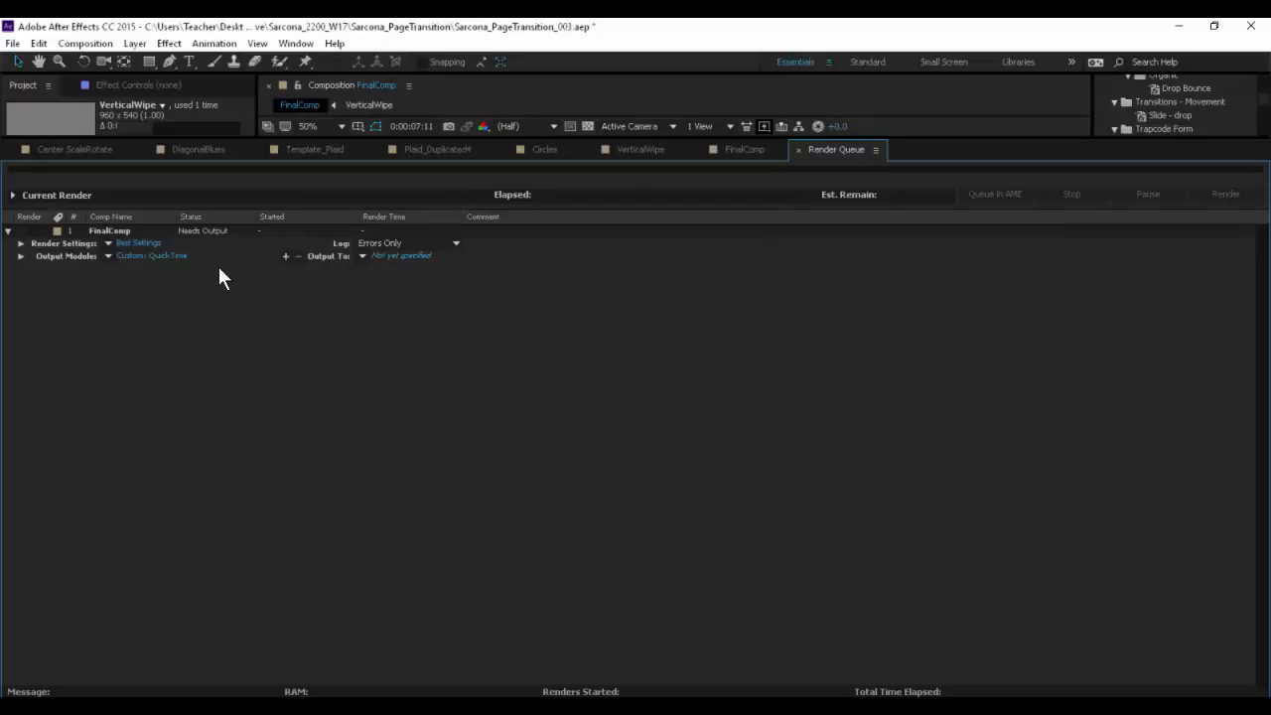
- Search the installed programs for "media" and launch Adobe Media Encoder CC 2015.3
key("super")
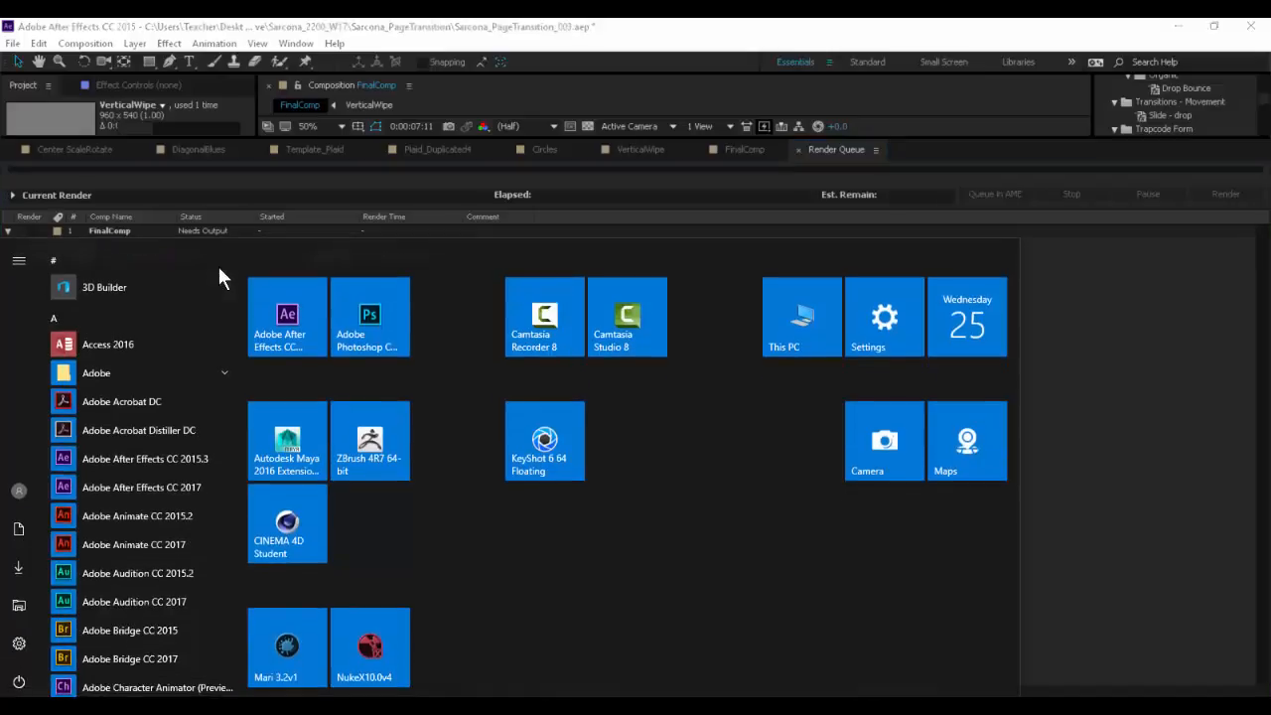
type("media")
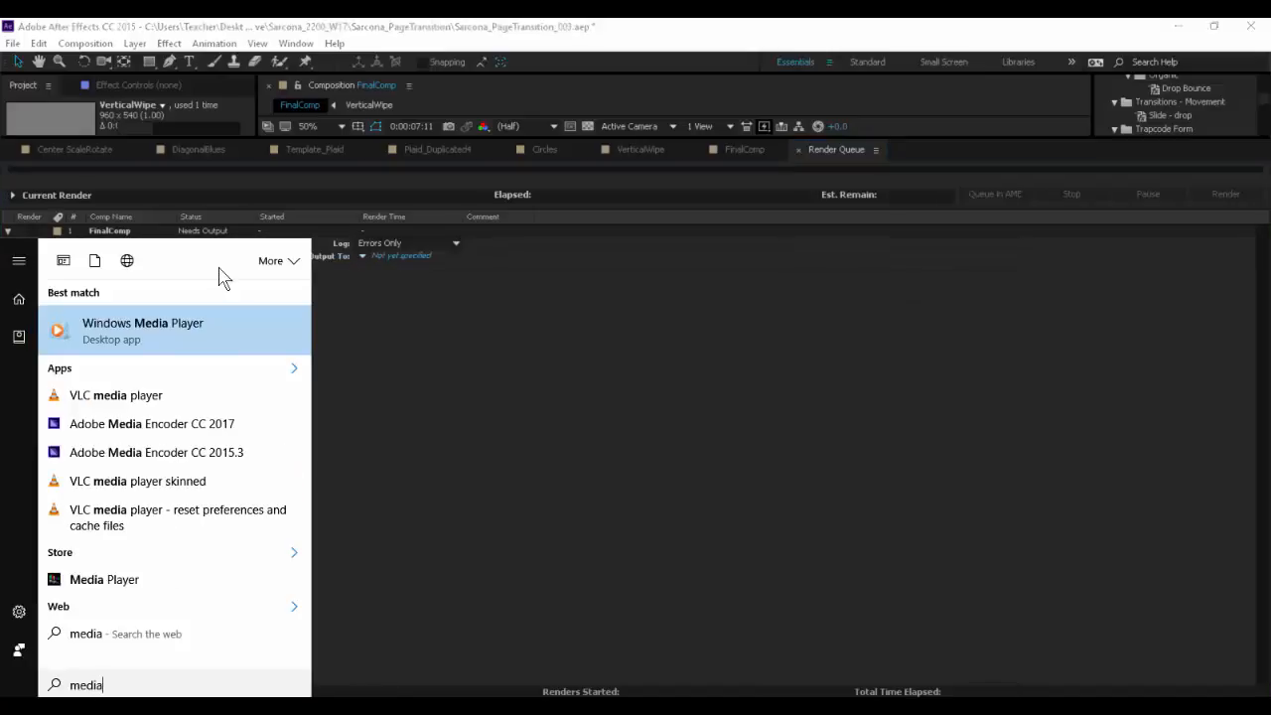
key("Down")
key("Down")
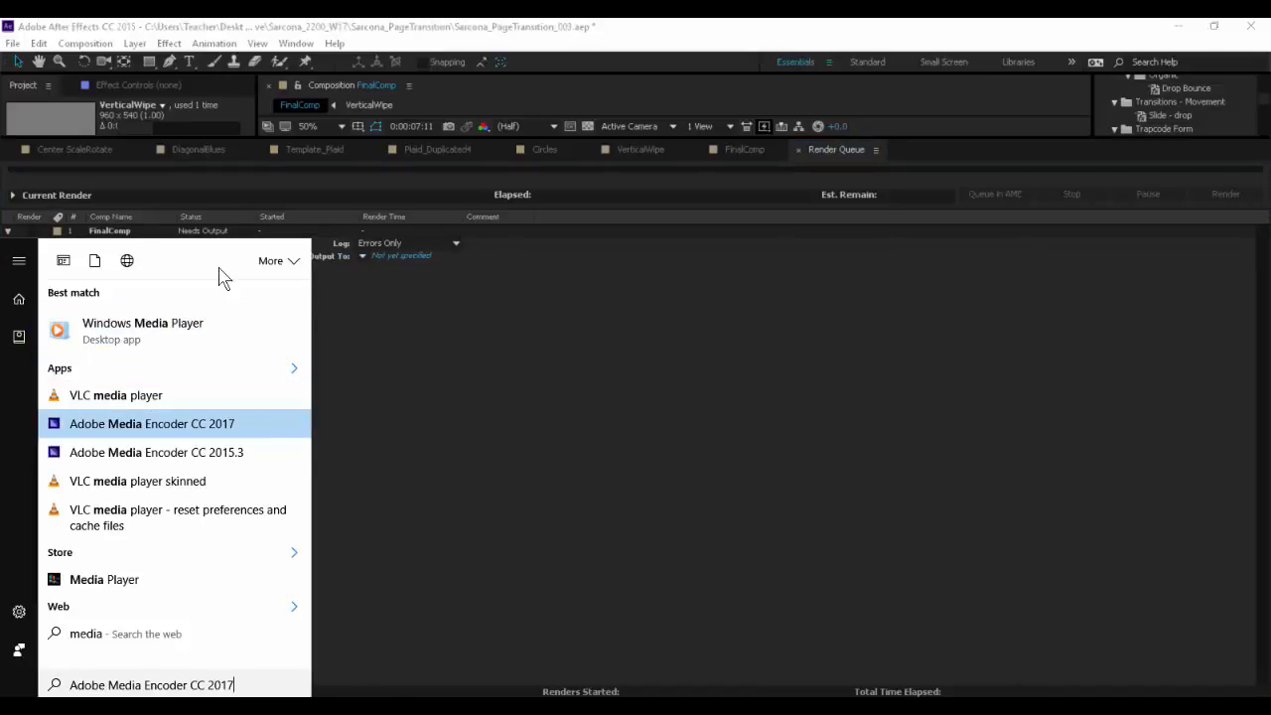
key("Down")
key("Return")
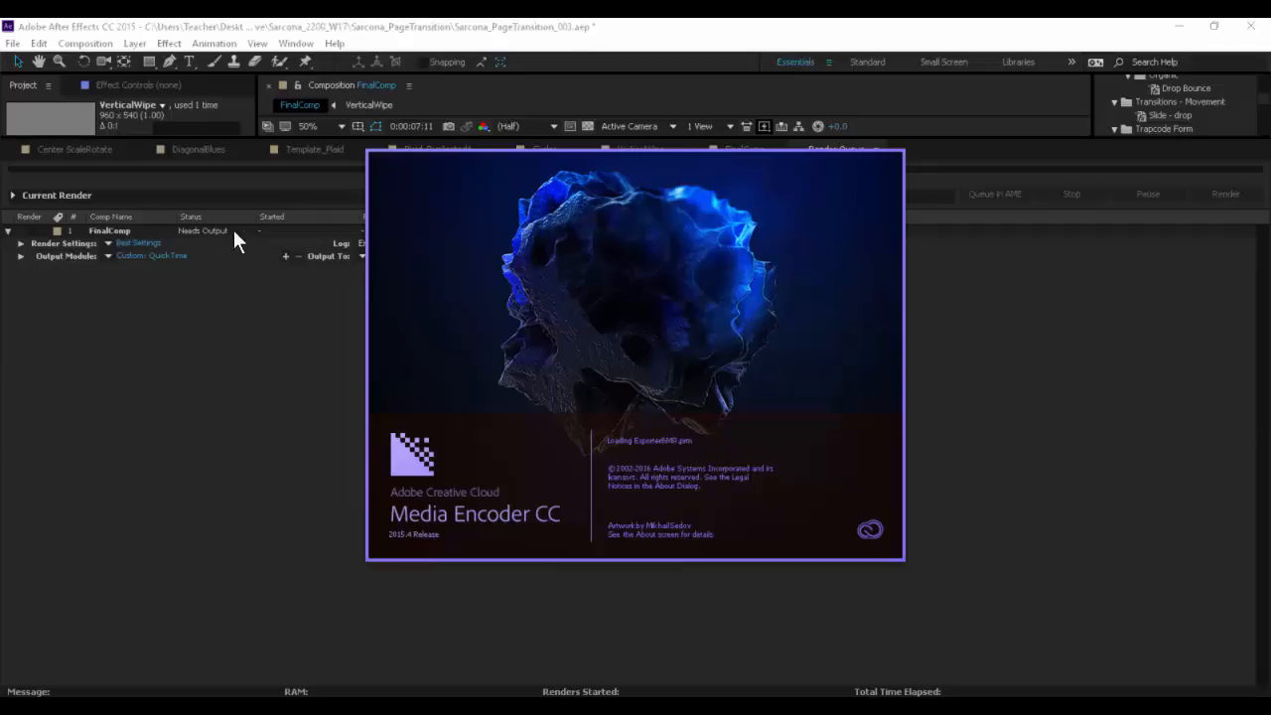
left_click_drag(313, 139, 328, 451)
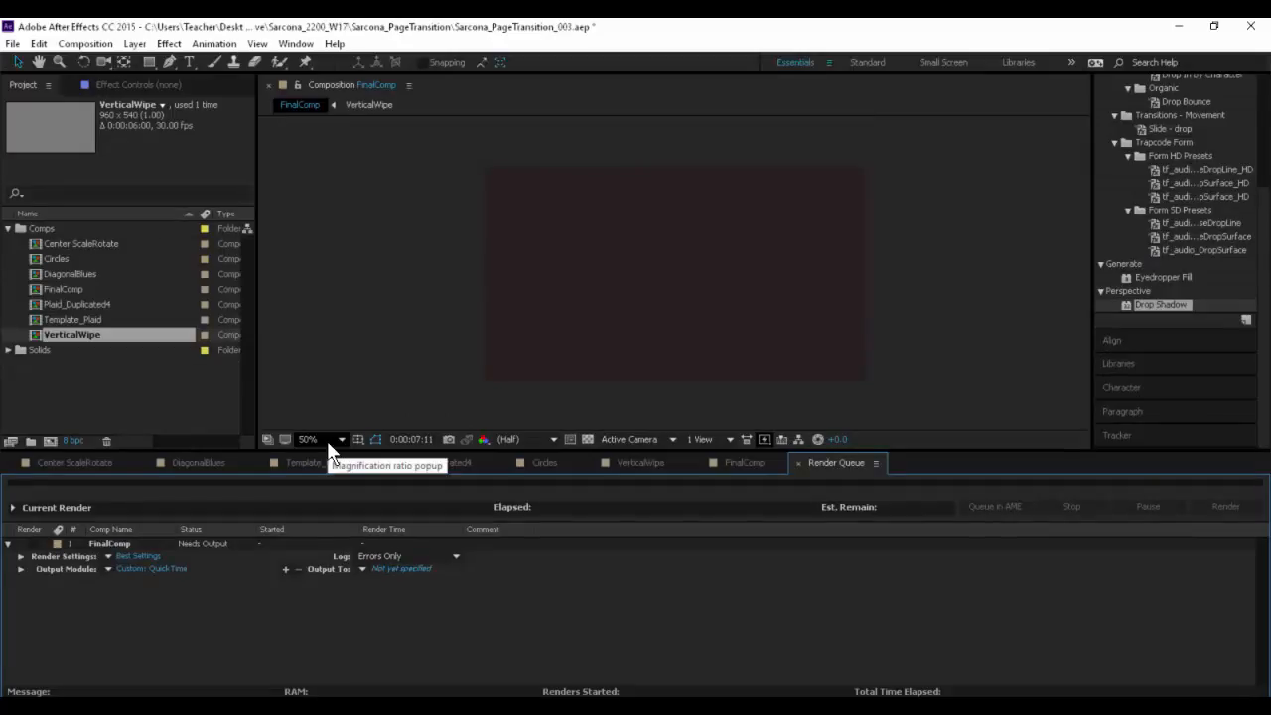
left_click_drag(459, 450, 453, 327)
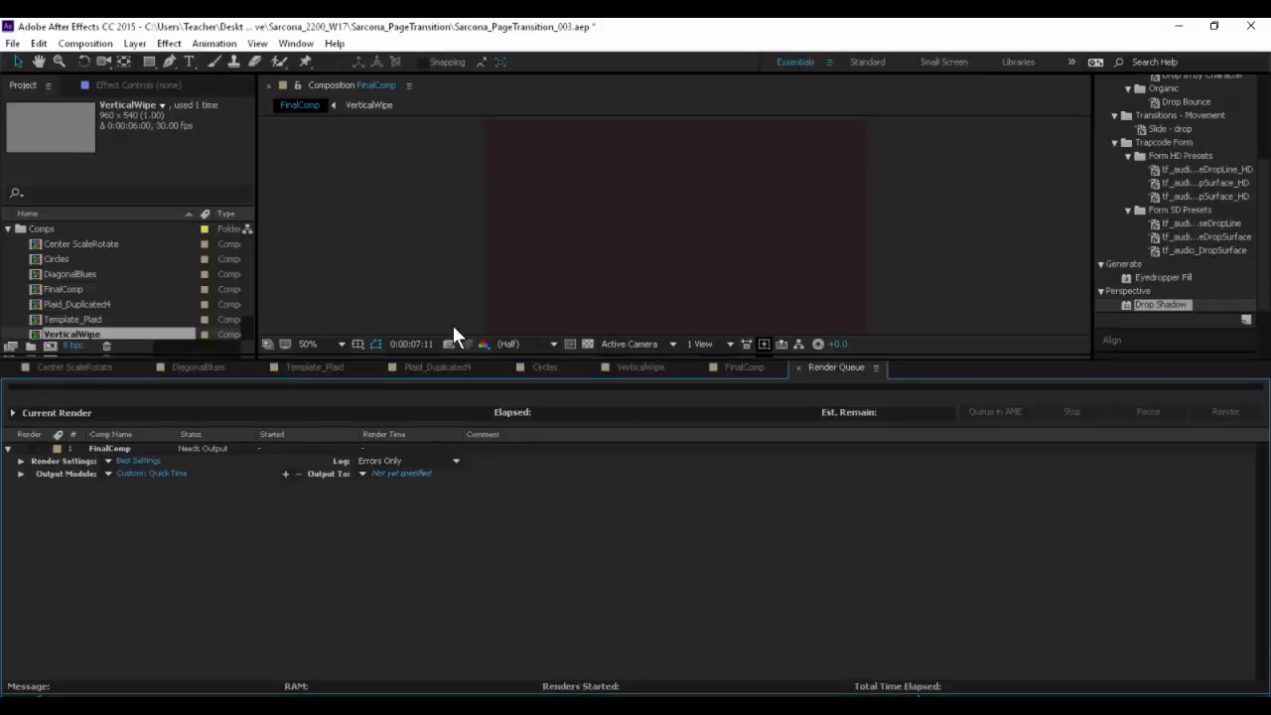
left_click(401, 431)
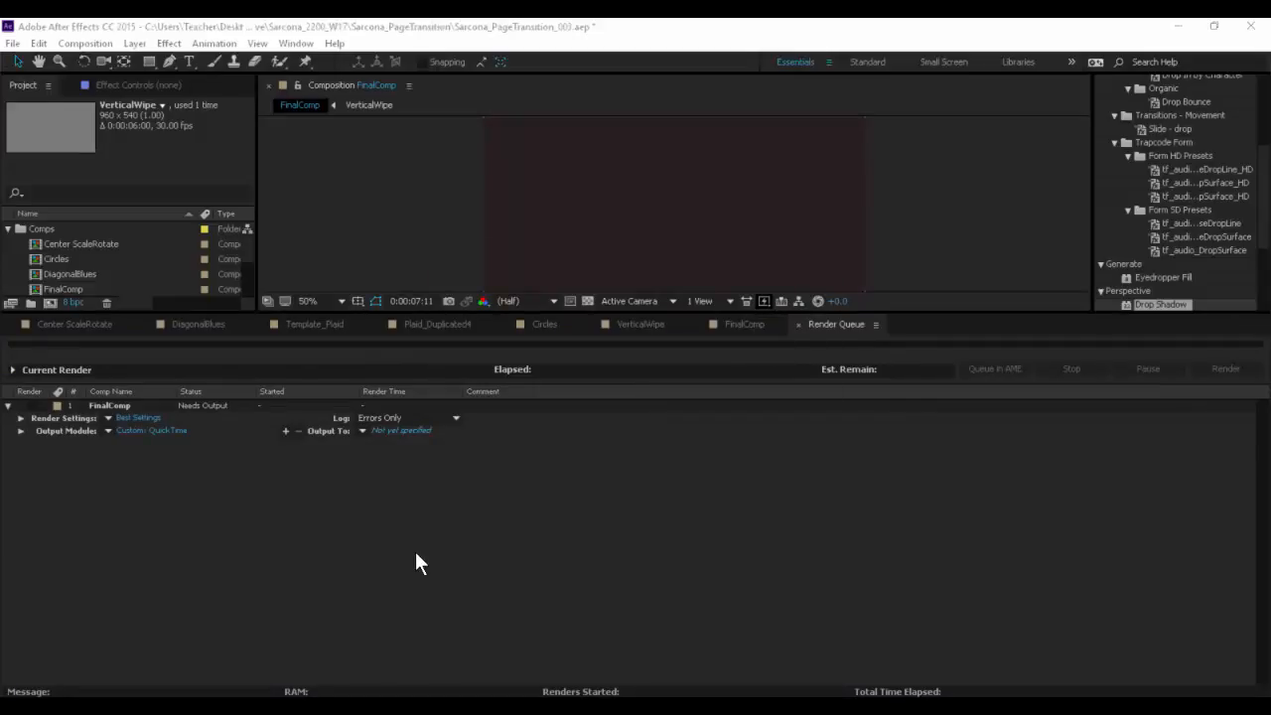
left_click(732, 487)
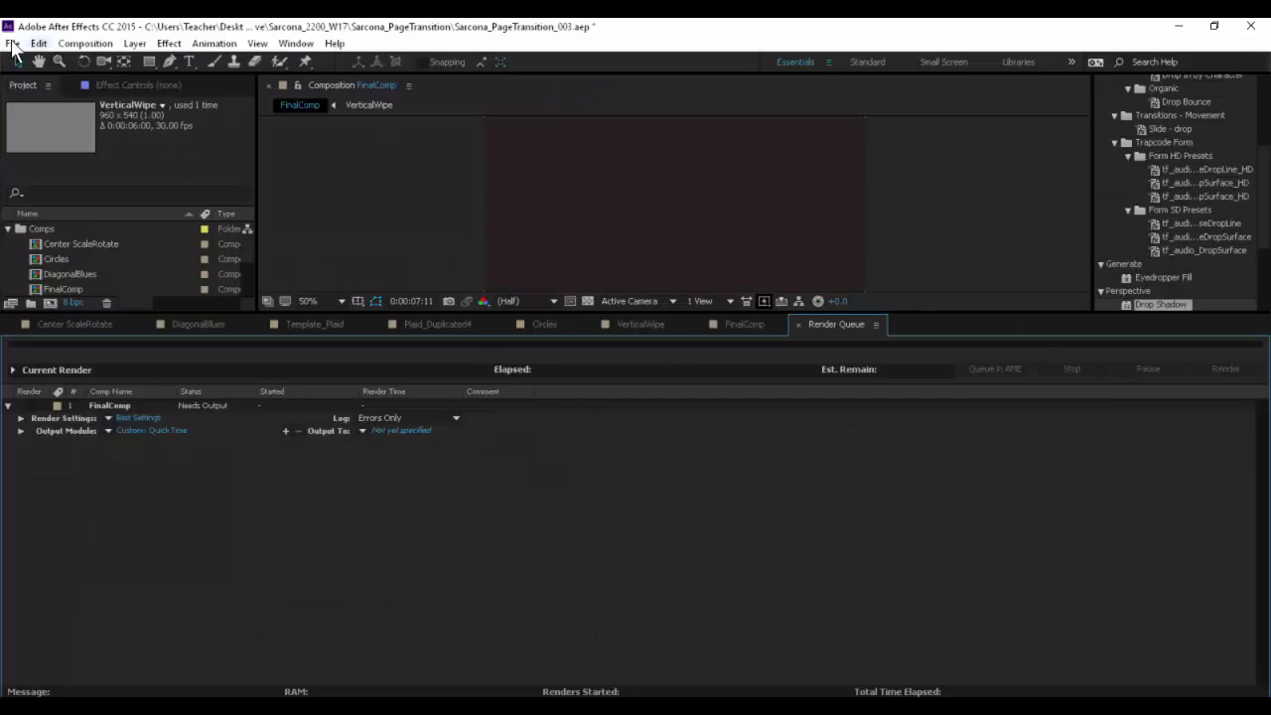
- Try to export the composition to the Adobe Media Encoder queue and to add a source file in Media Encoder
left_click(11, 43)
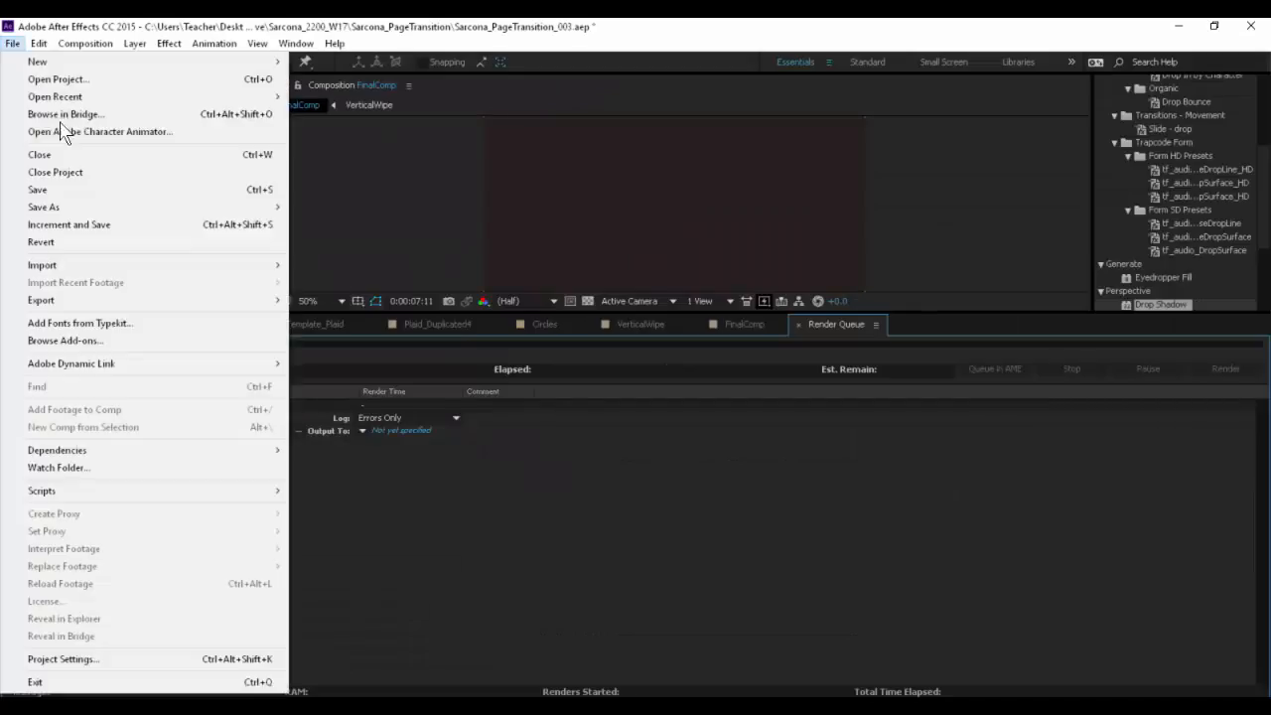
mouse_move(249, 300)
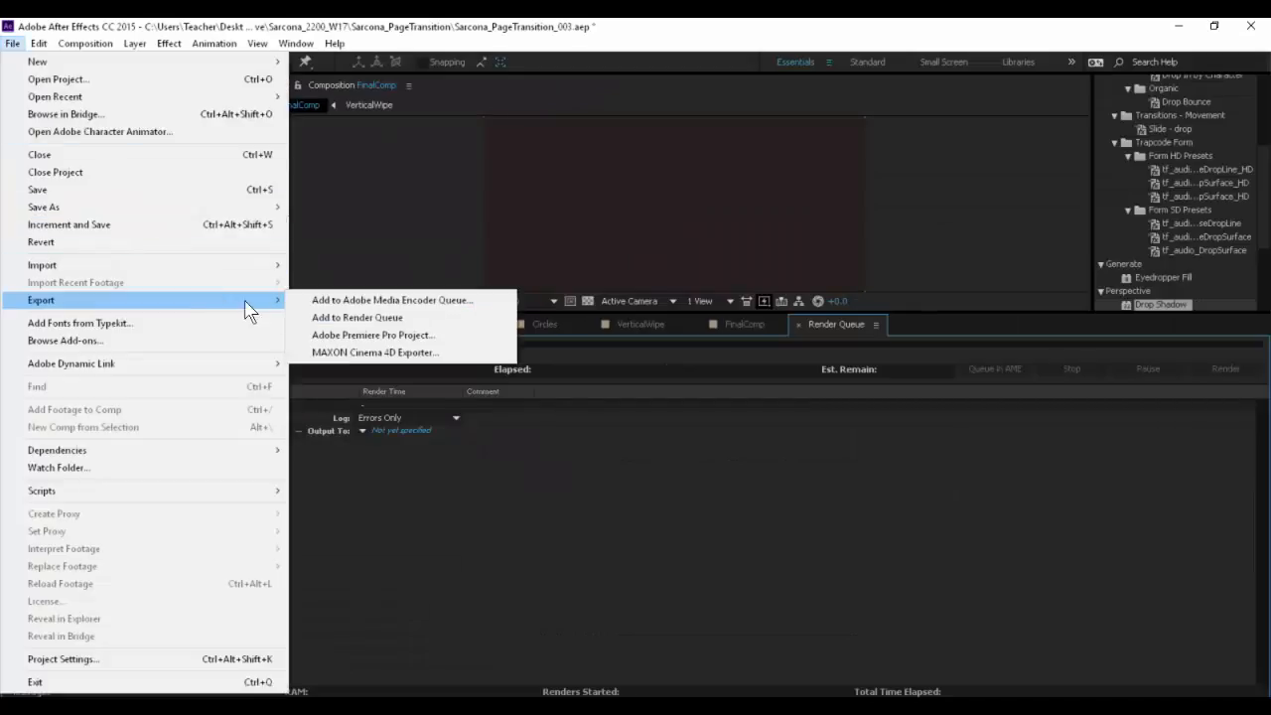
left_click(397, 301)
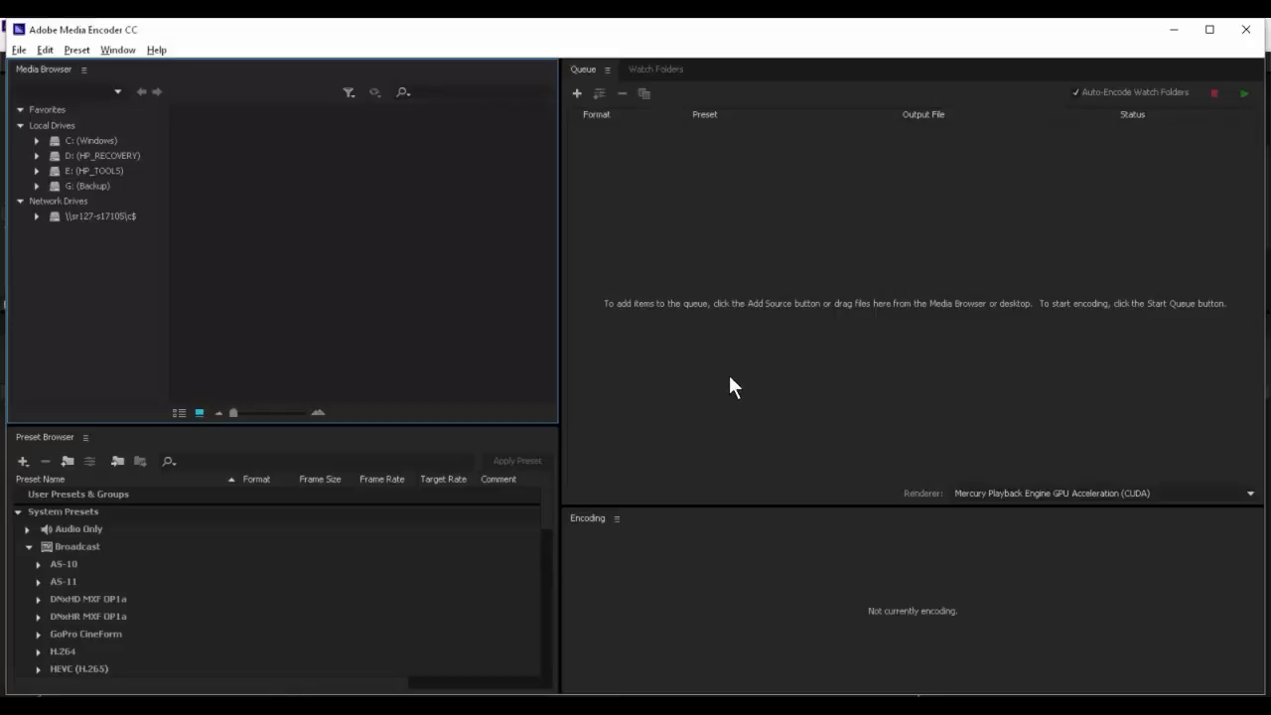
left_click(577, 93)
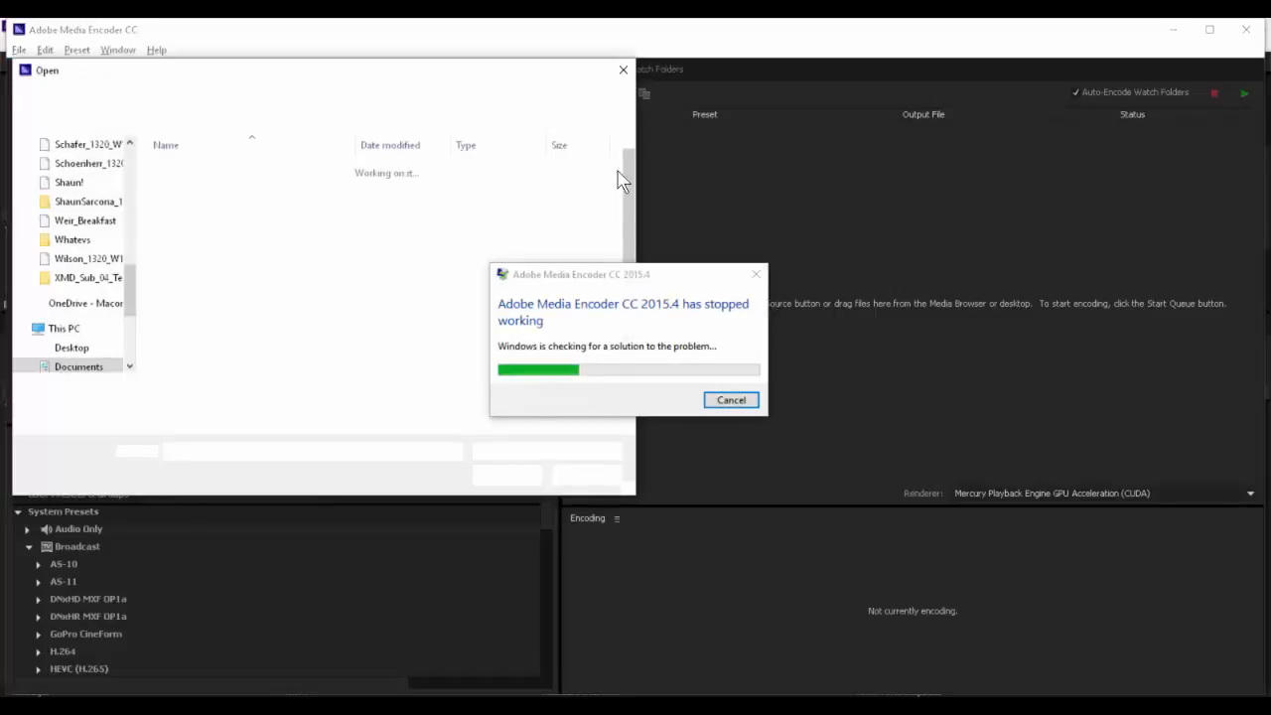
left_click(726, 403)
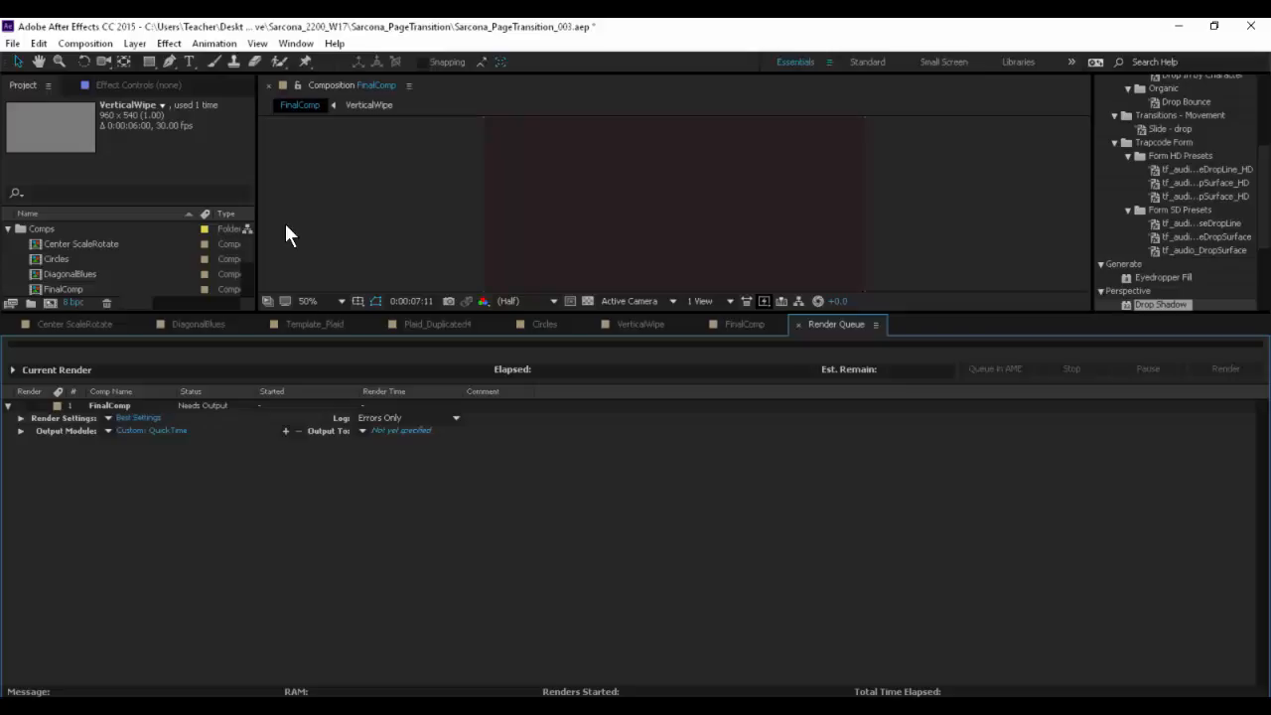
left_click(14, 44)
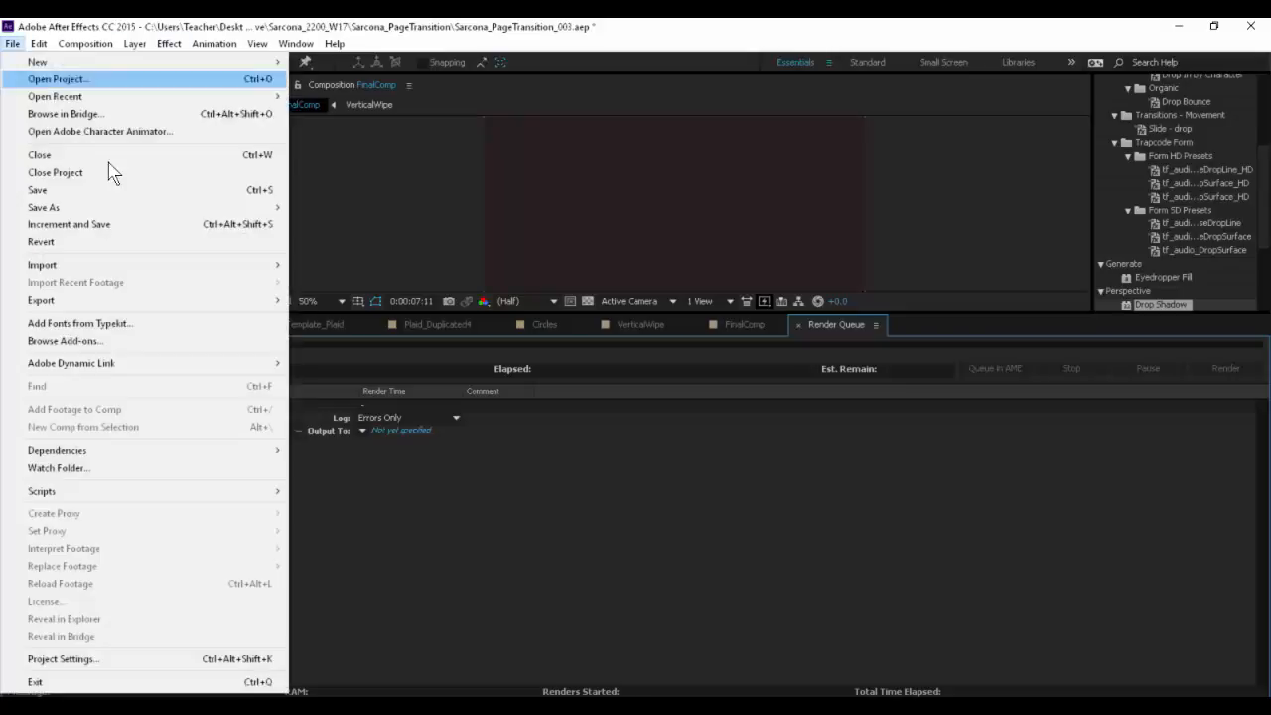
mouse_move(208, 302)
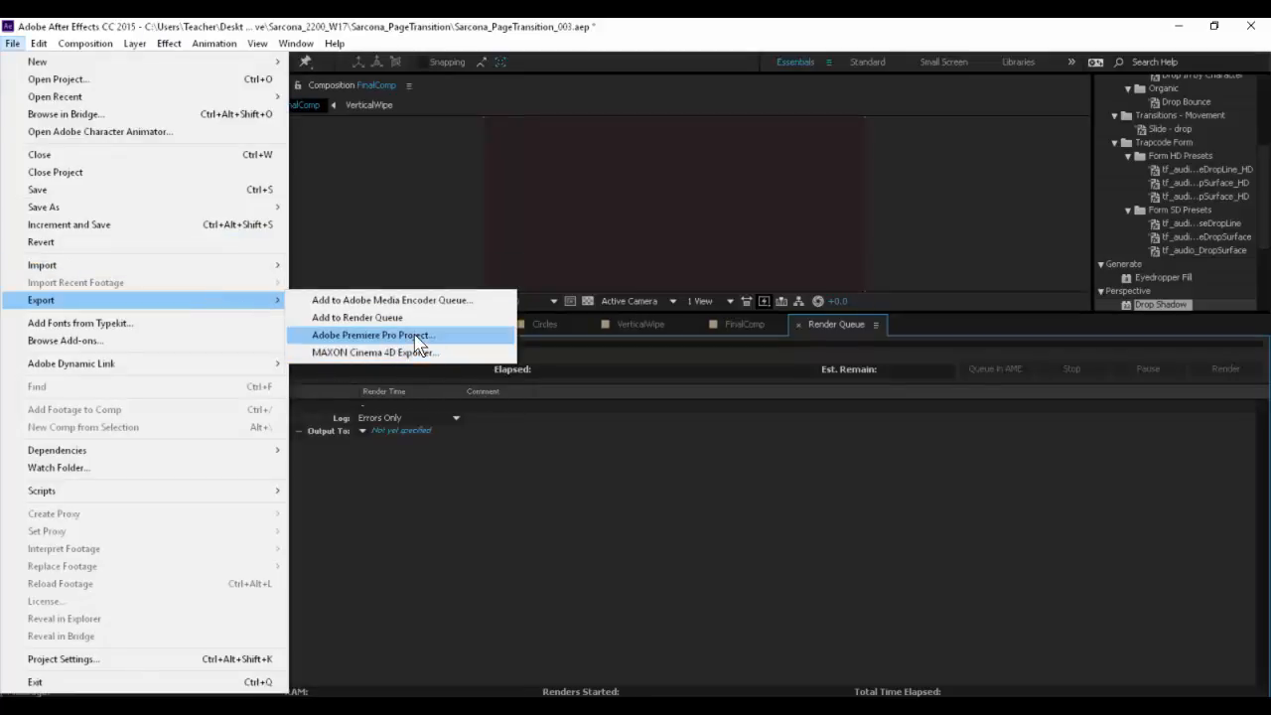
left_click(675, 517)
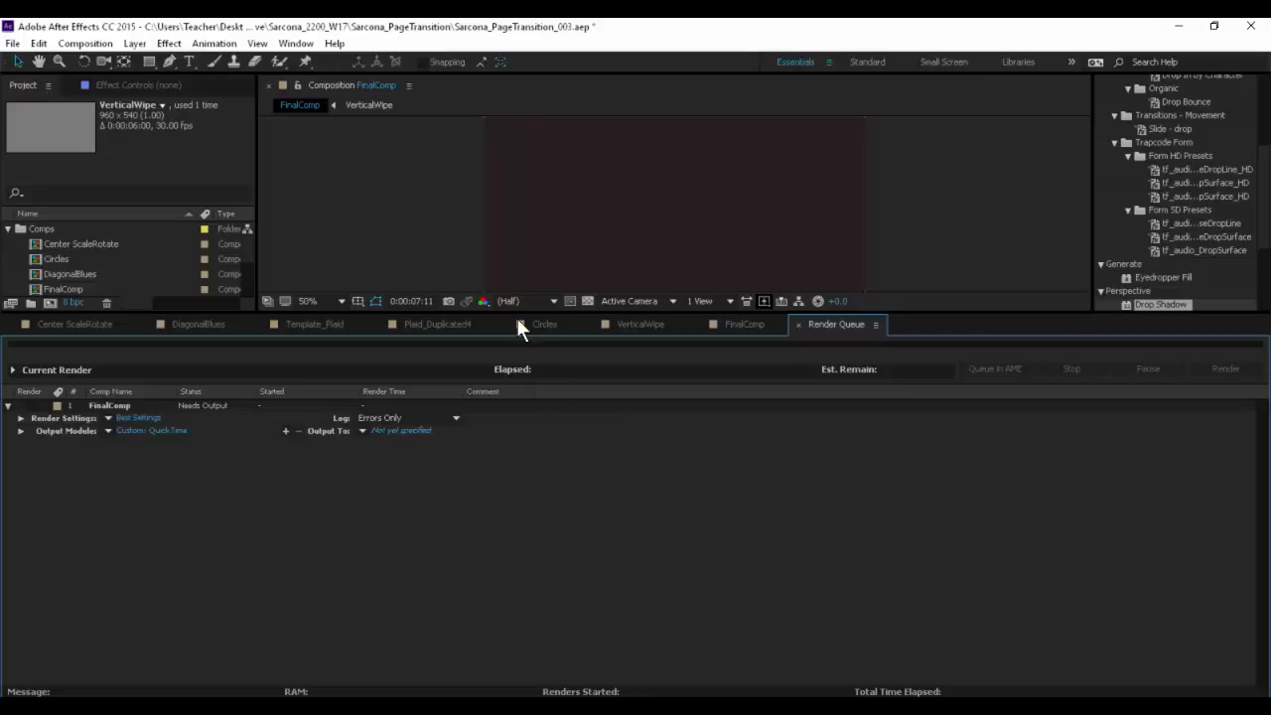
left_click_drag(516, 314, 521, 435)
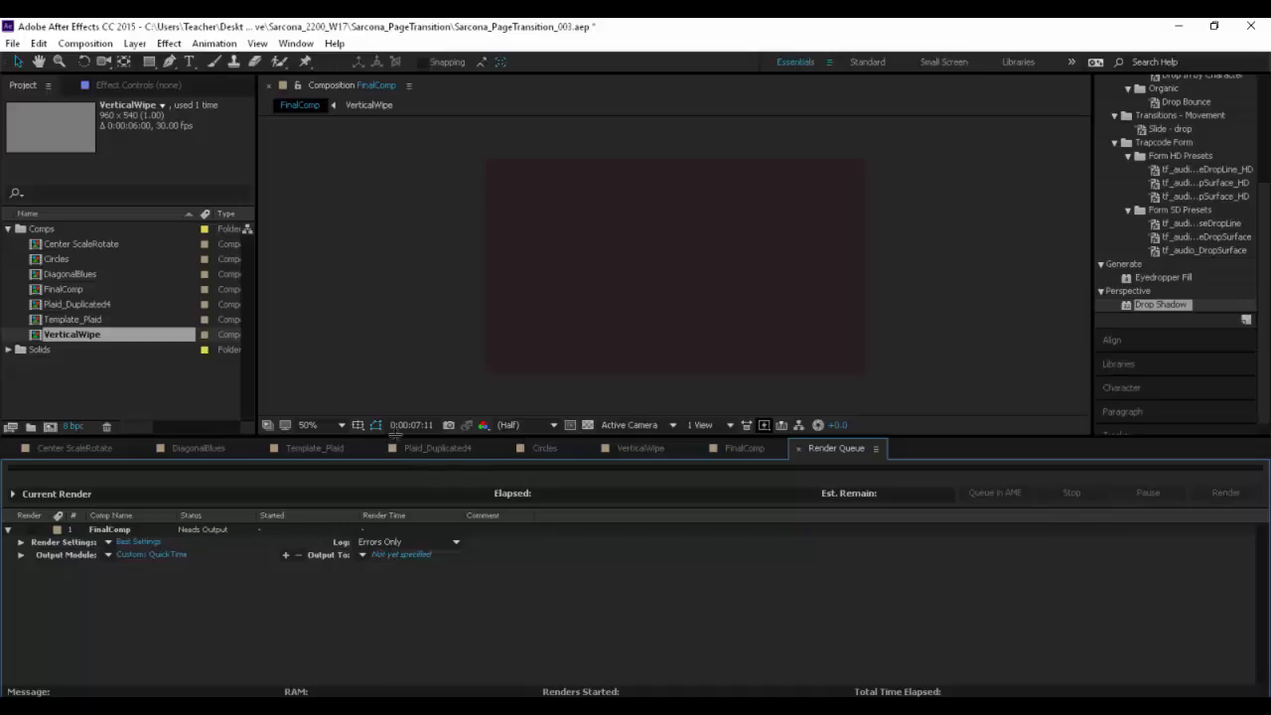
left_click_drag(321, 438, 351, 465)
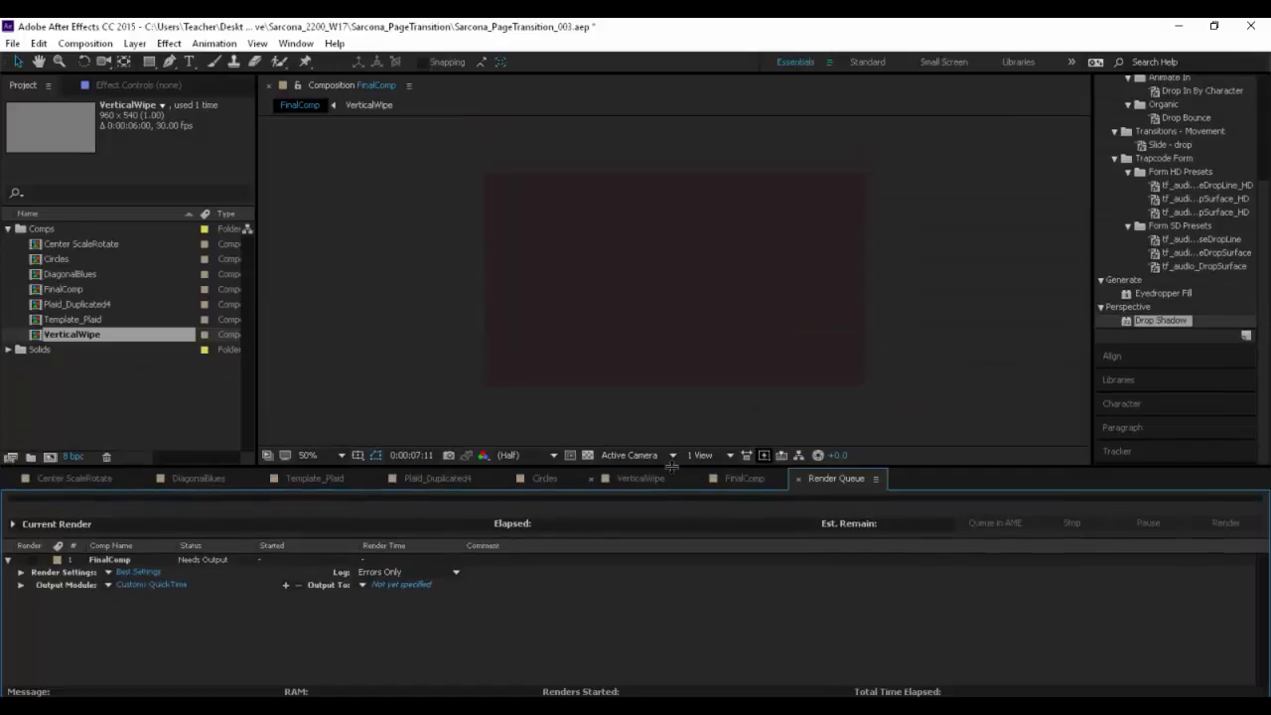
- Show FinalComp's timeline and locate the export option that adds it to the Render Queue
left_click(741, 477)
left_click(14, 44)
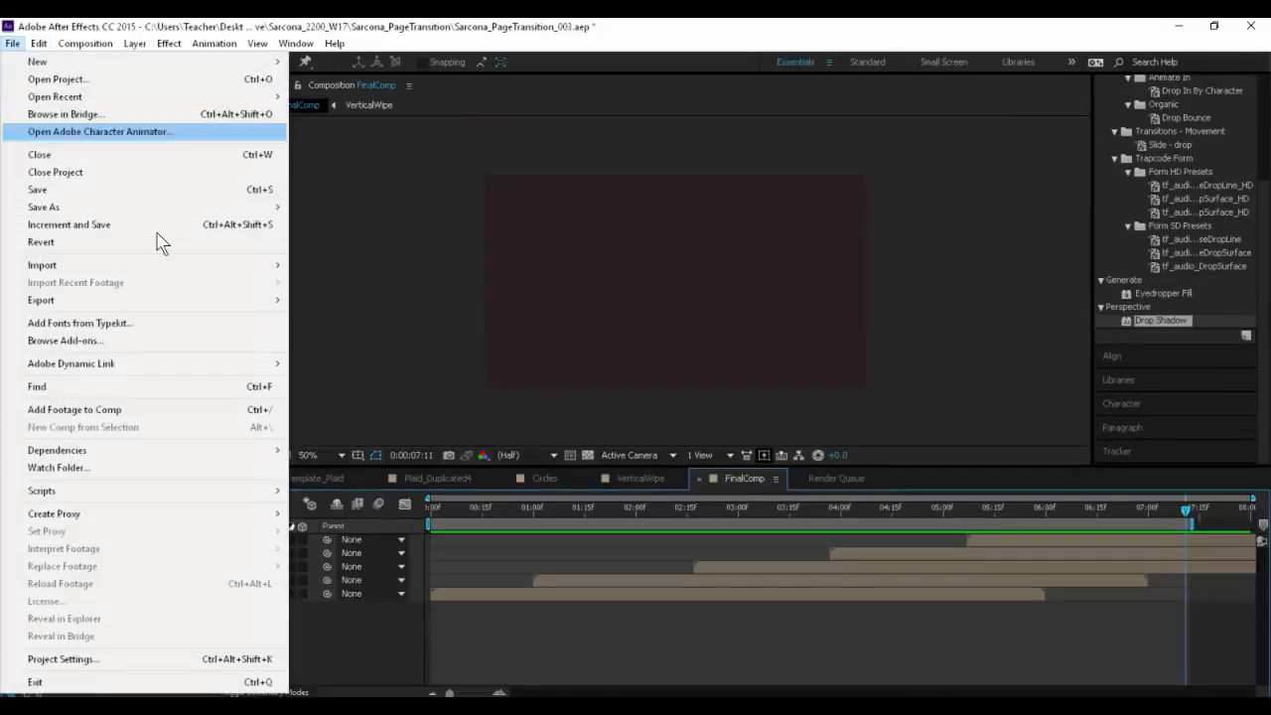
mouse_move(209, 300)
left_click(353, 317)
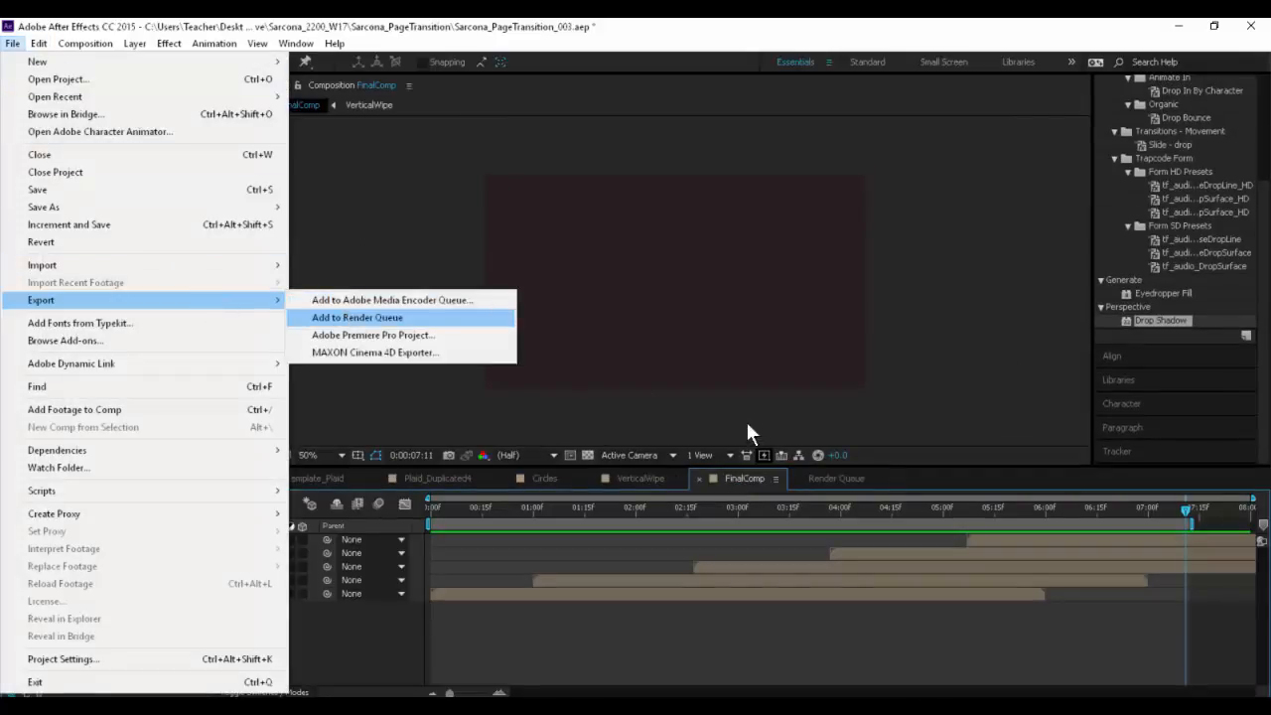
- Show the Render Queue, review FinalComp's output module and QuickTime format options with the H.264 codec, and accept both dialogs
left_click_drag(800, 468, 741, 166)
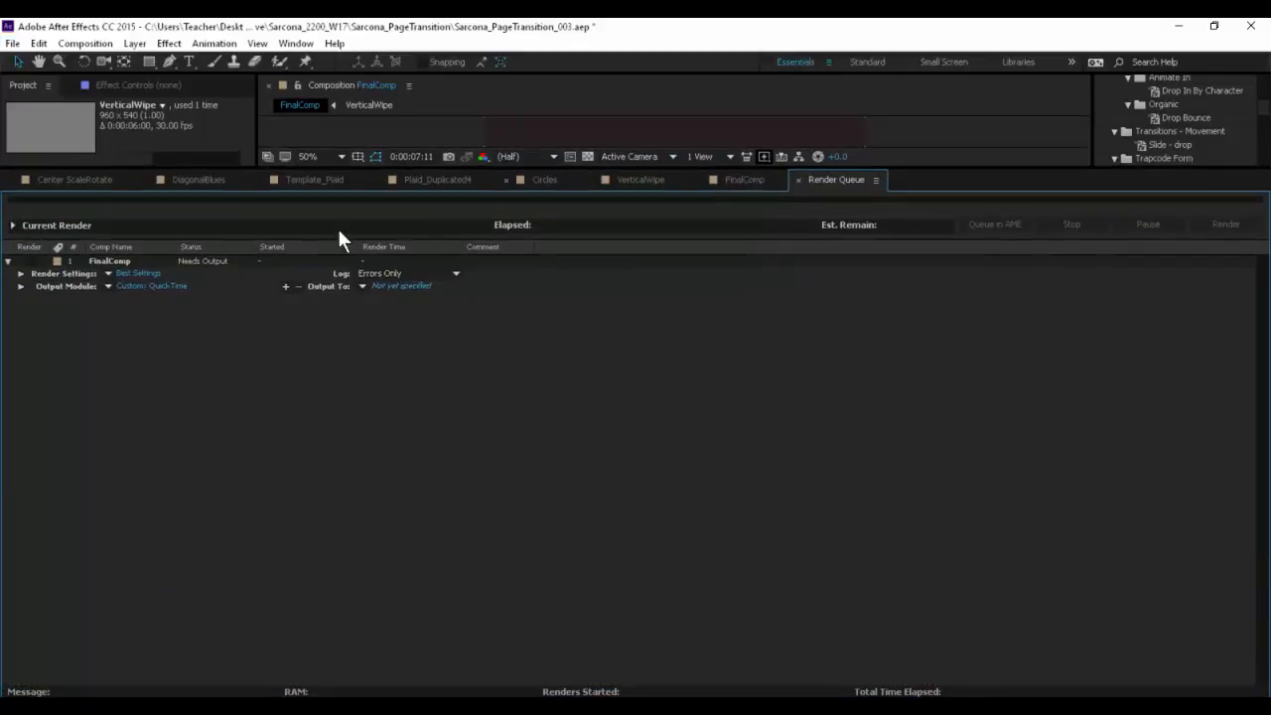
left_click(135, 286)
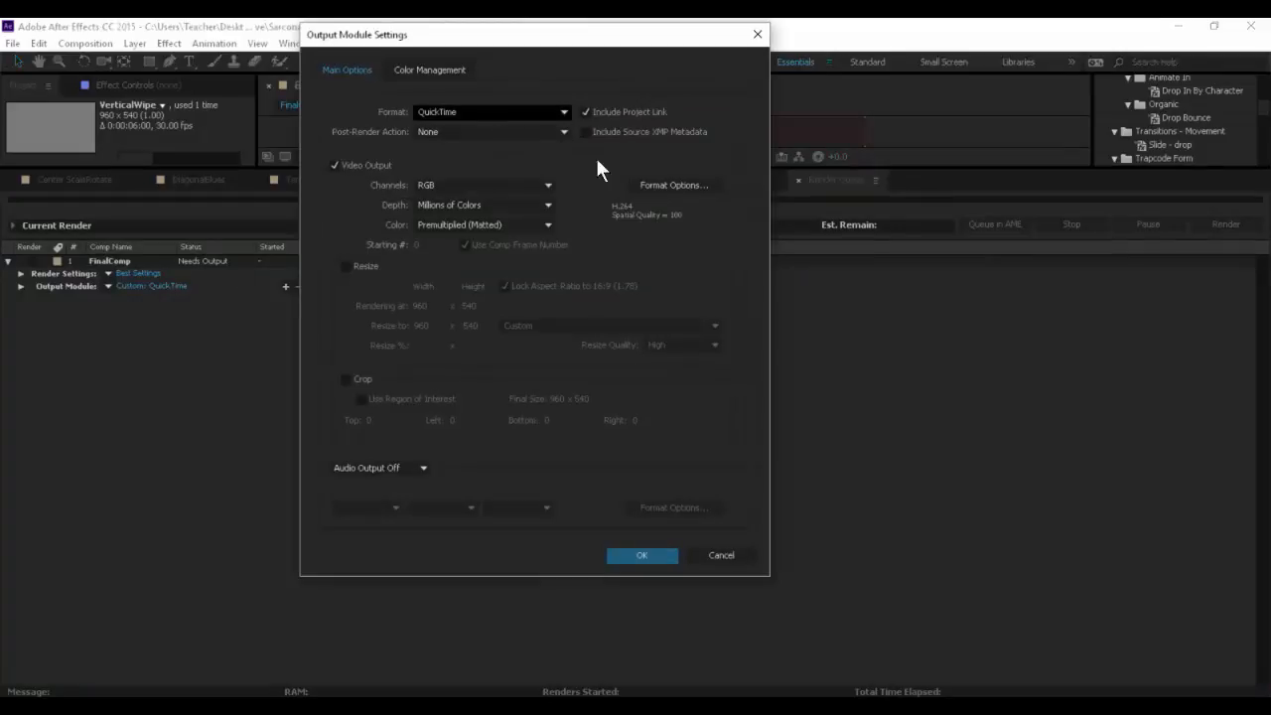
left_click(647, 184)
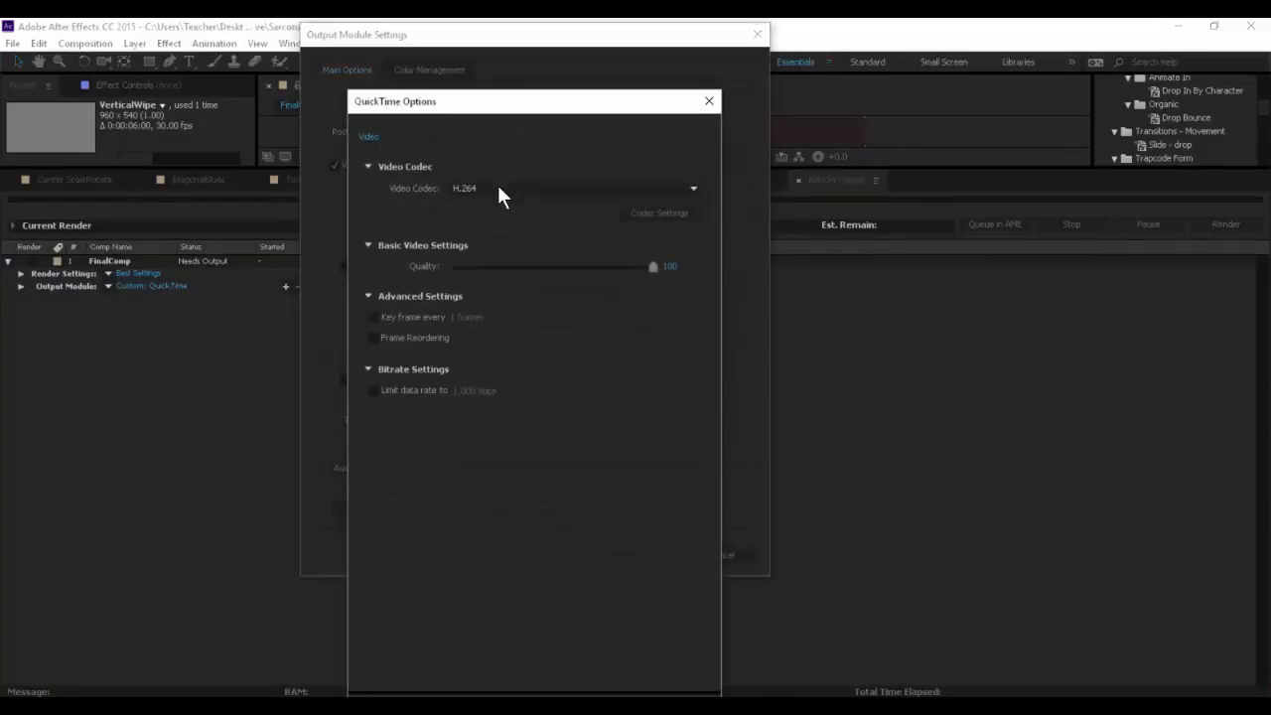
left_click(497, 188)
left_click(743, 427)
key("Return")
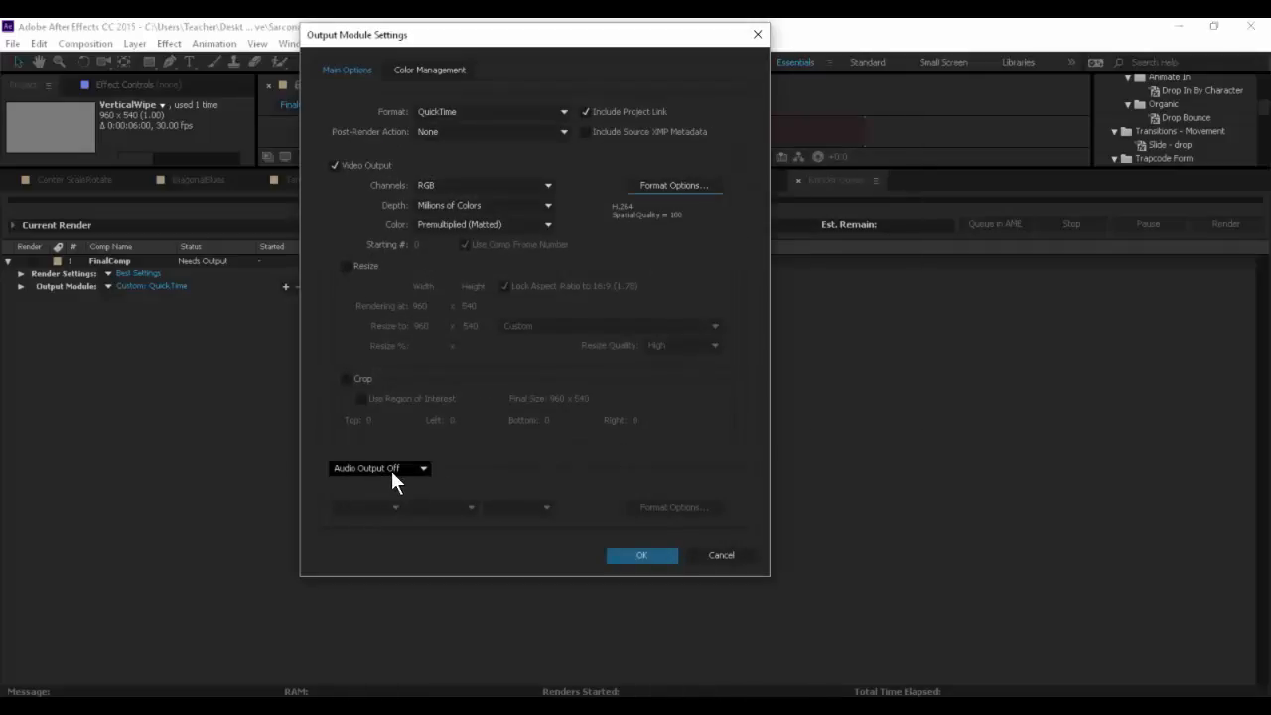
left_click(672, 184)
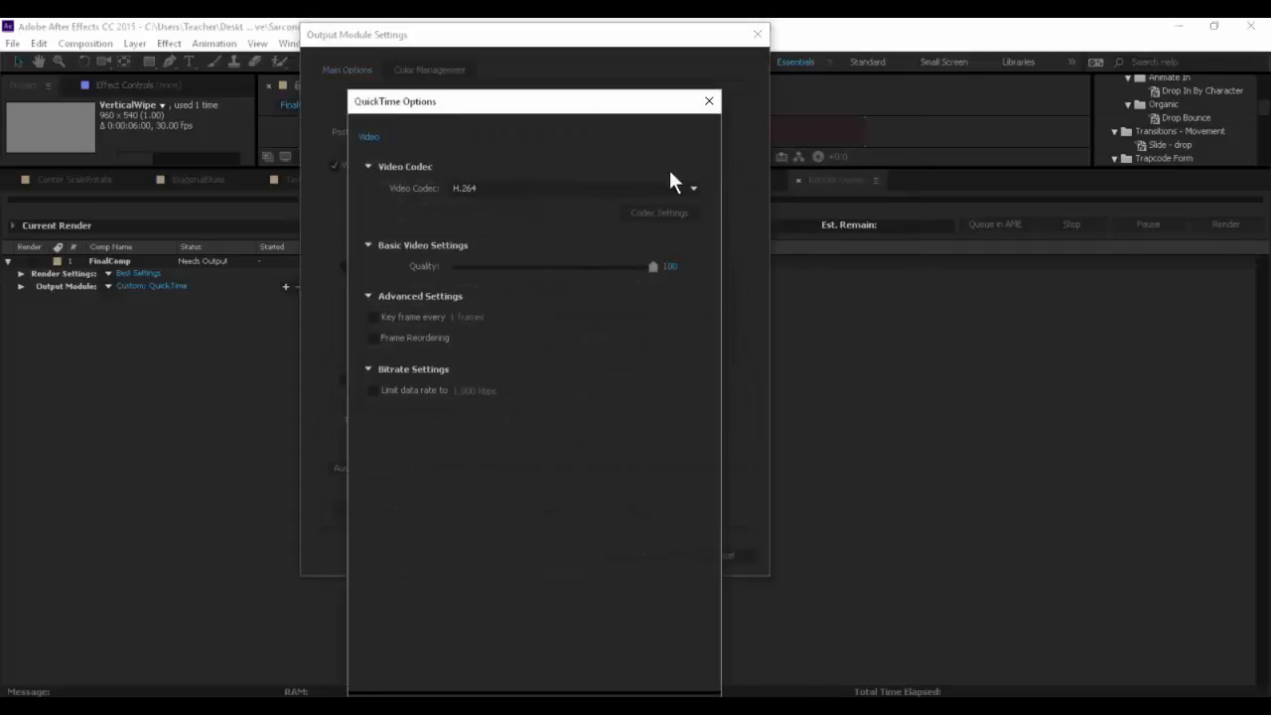
key("Return")
left_click(641, 555)
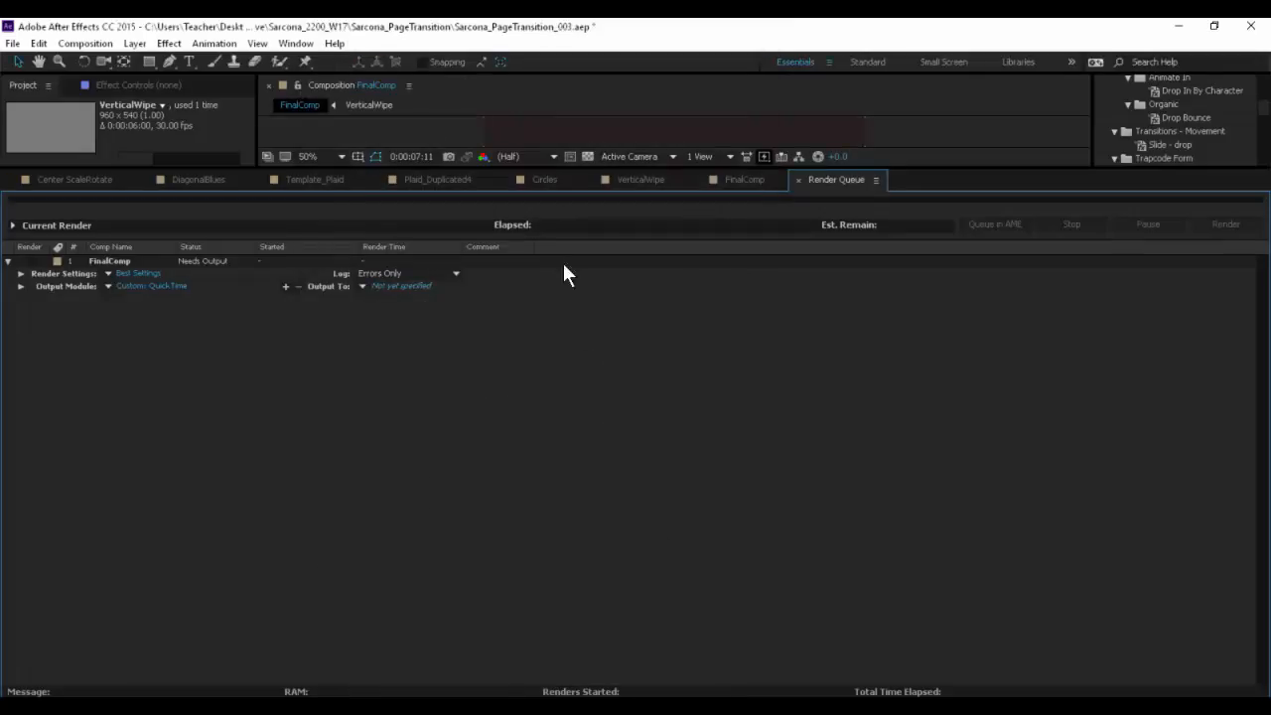
- Open the output destination for FinalComp and browse through the desktop's PDrive folder to the page transition project's Output folder
left_click_drag(544, 167, 571, 313)
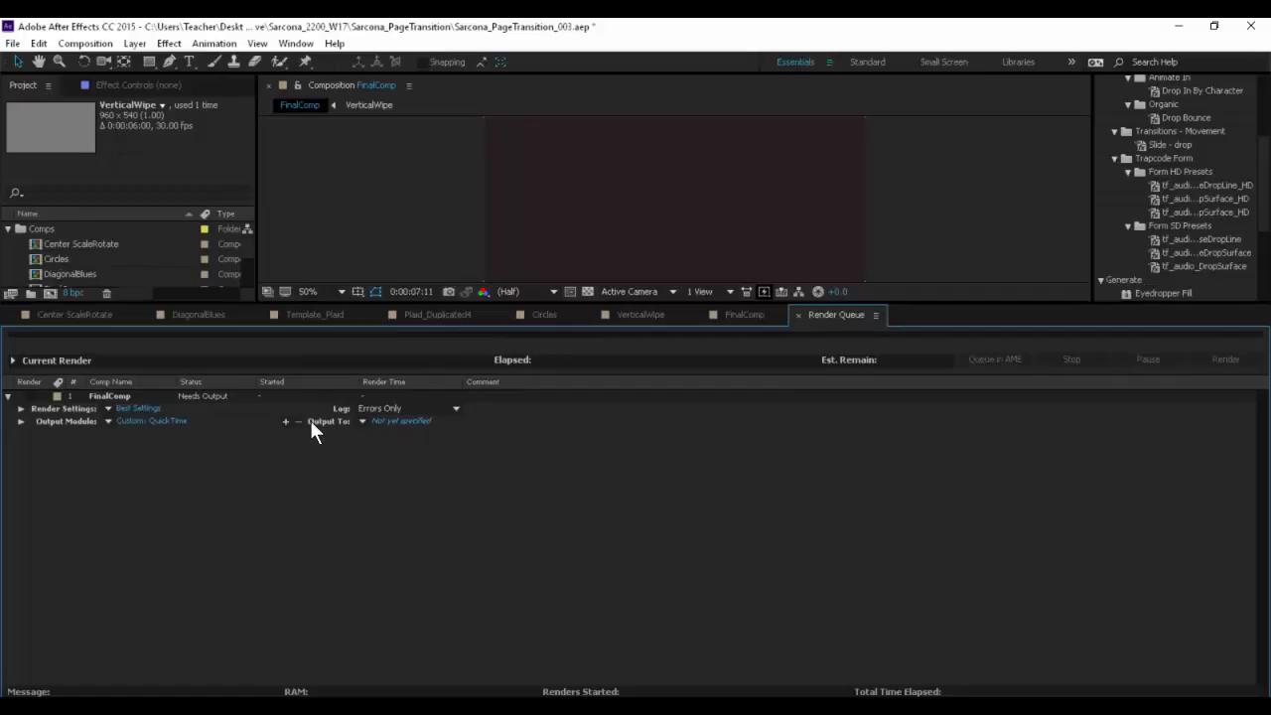
left_click(413, 420)
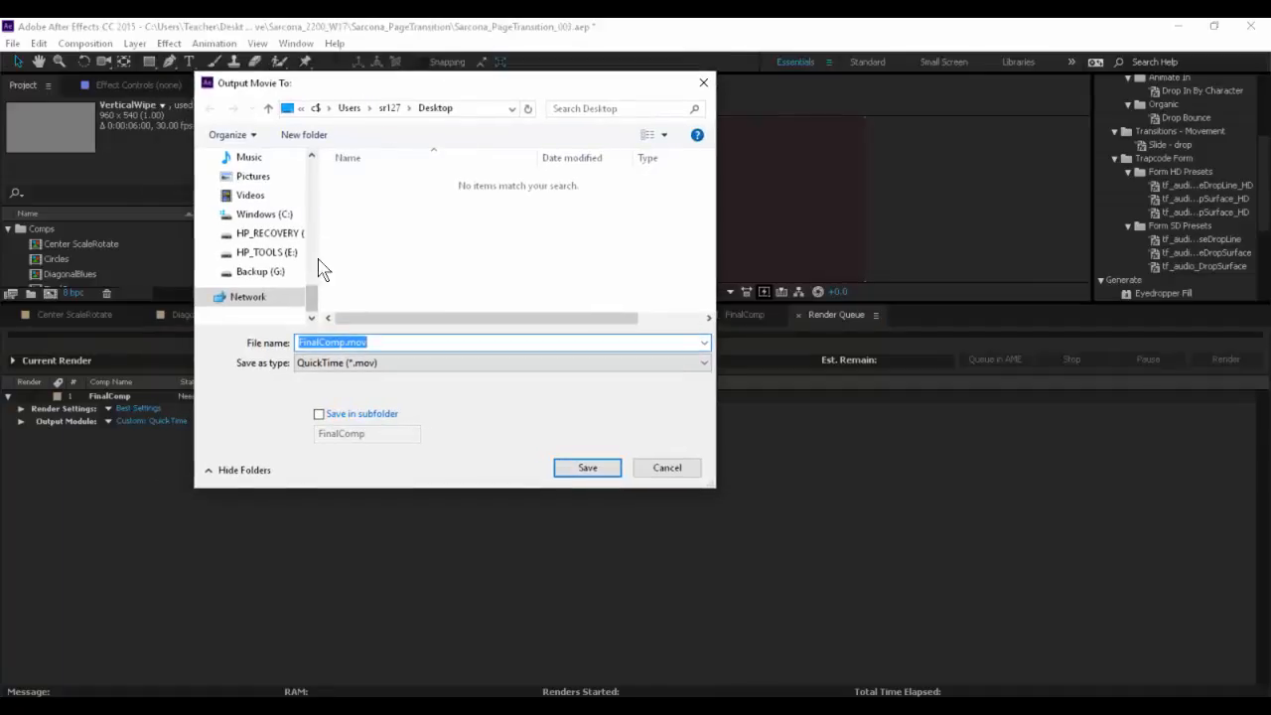
left_click_drag(312, 289, 318, 169)
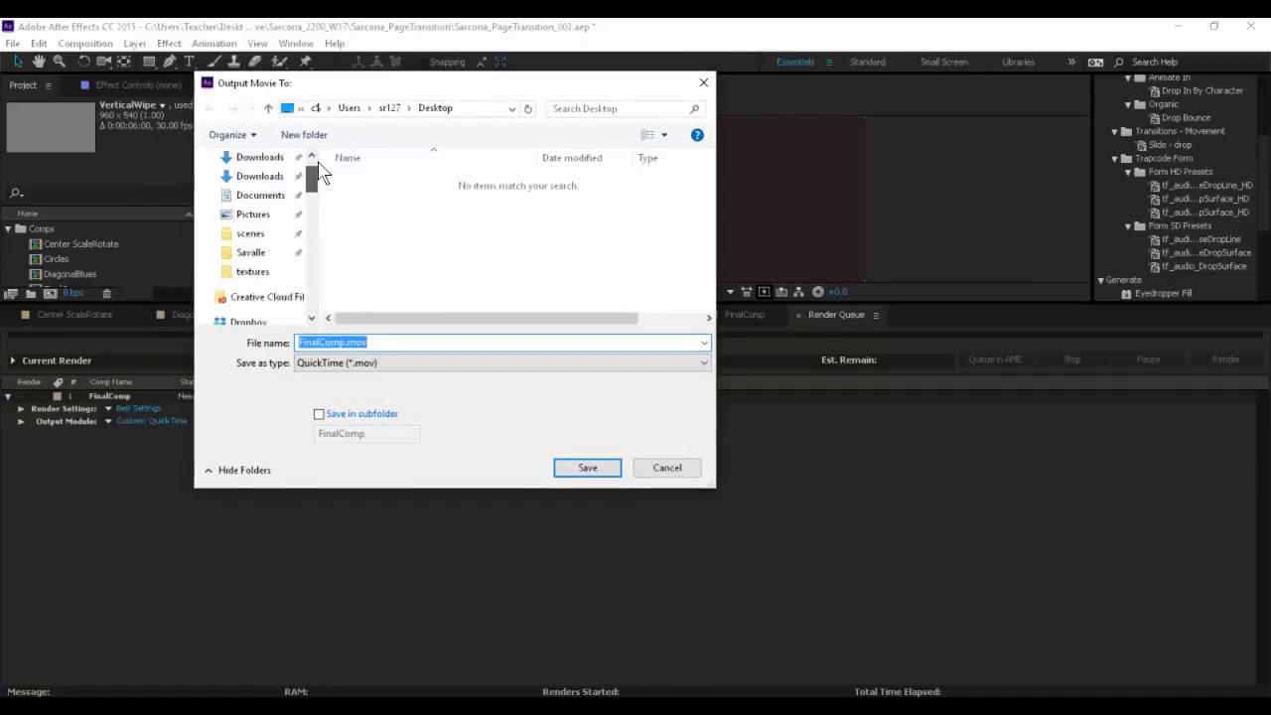
left_click(253, 189)
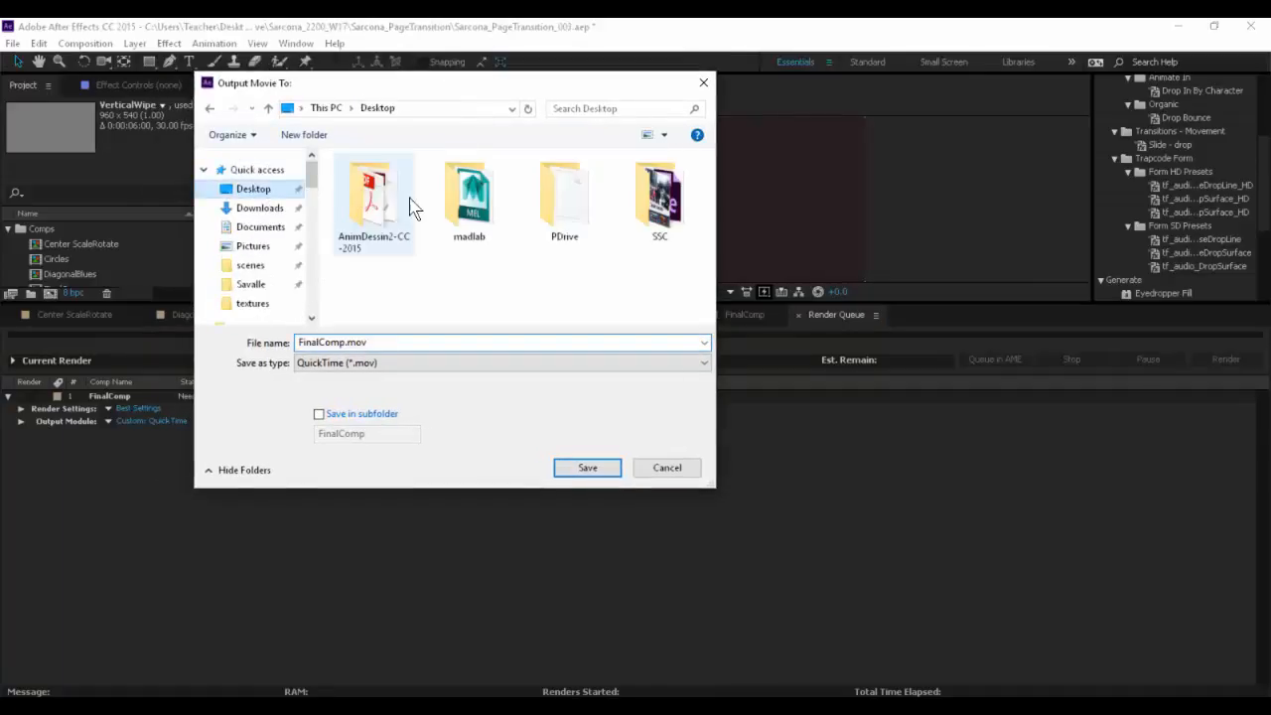
double_click(596, 199)
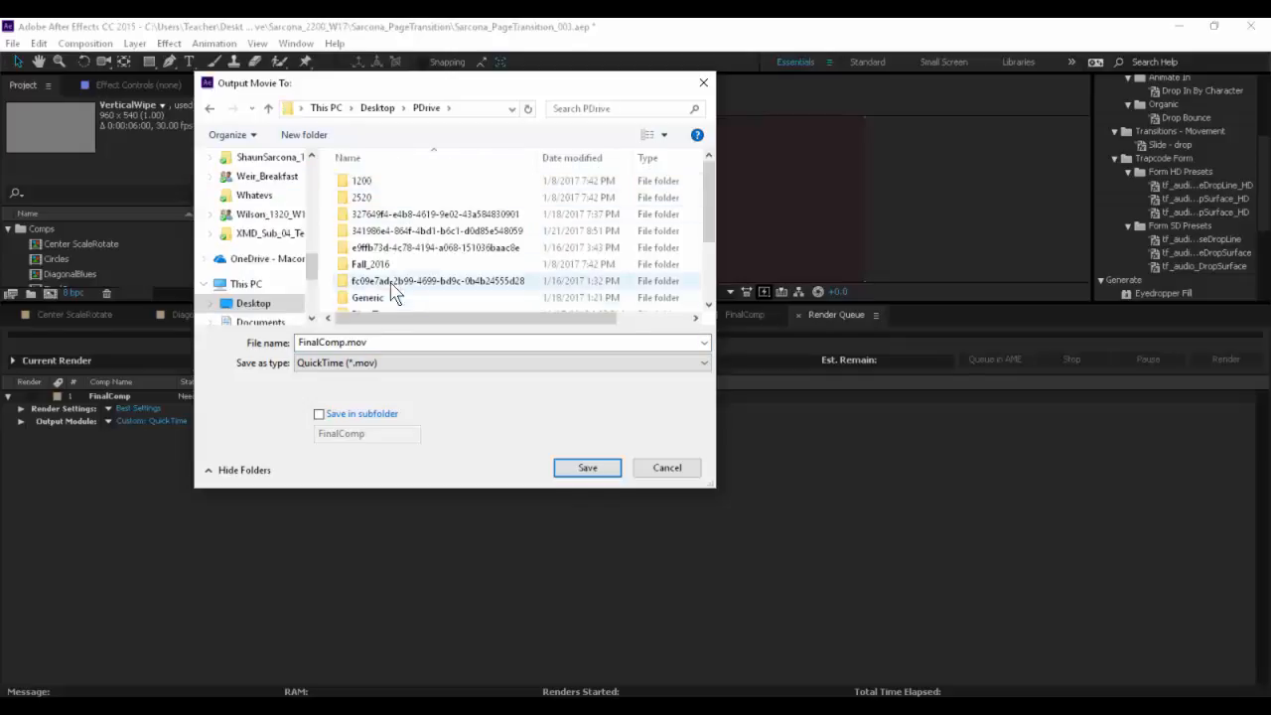
scroll(398, 290, "down", 2)
double_click(400, 238)
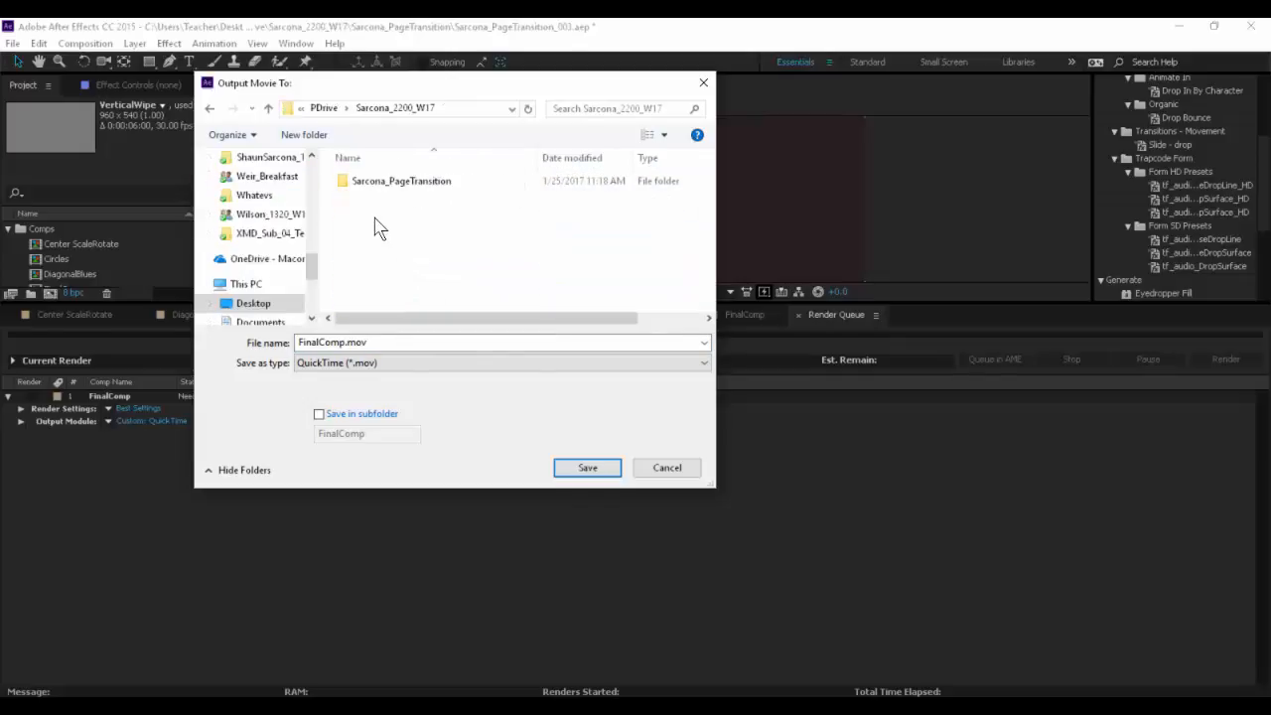
double_click(379, 182)
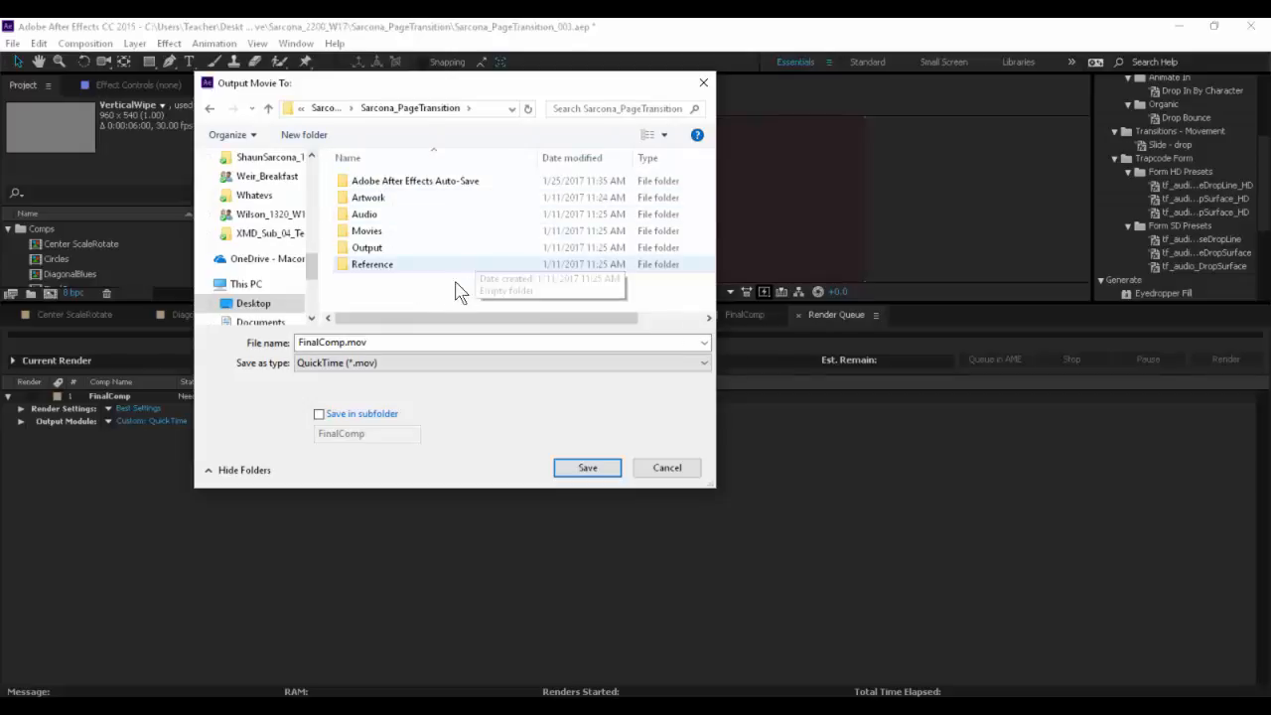
double_click(366, 248)
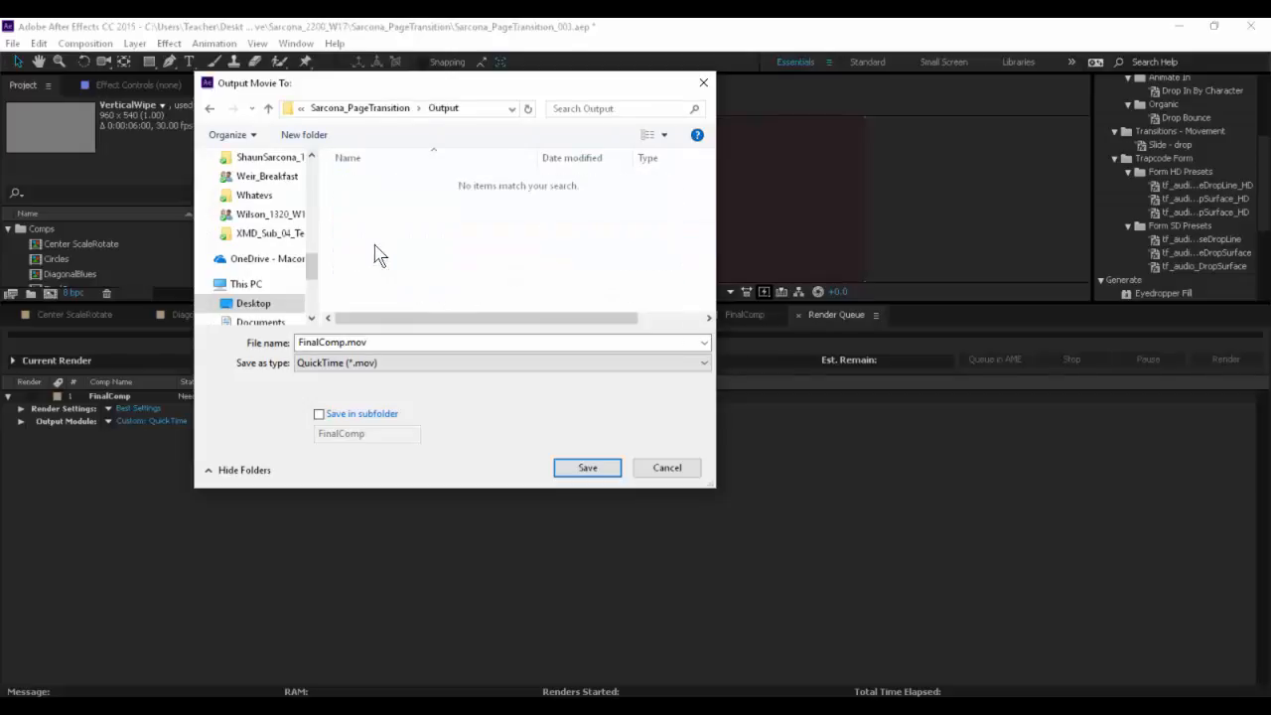
- Name the QuickTime movie with the author's surname followed by _PageTransitions and save the output destination
double_click(376, 342)
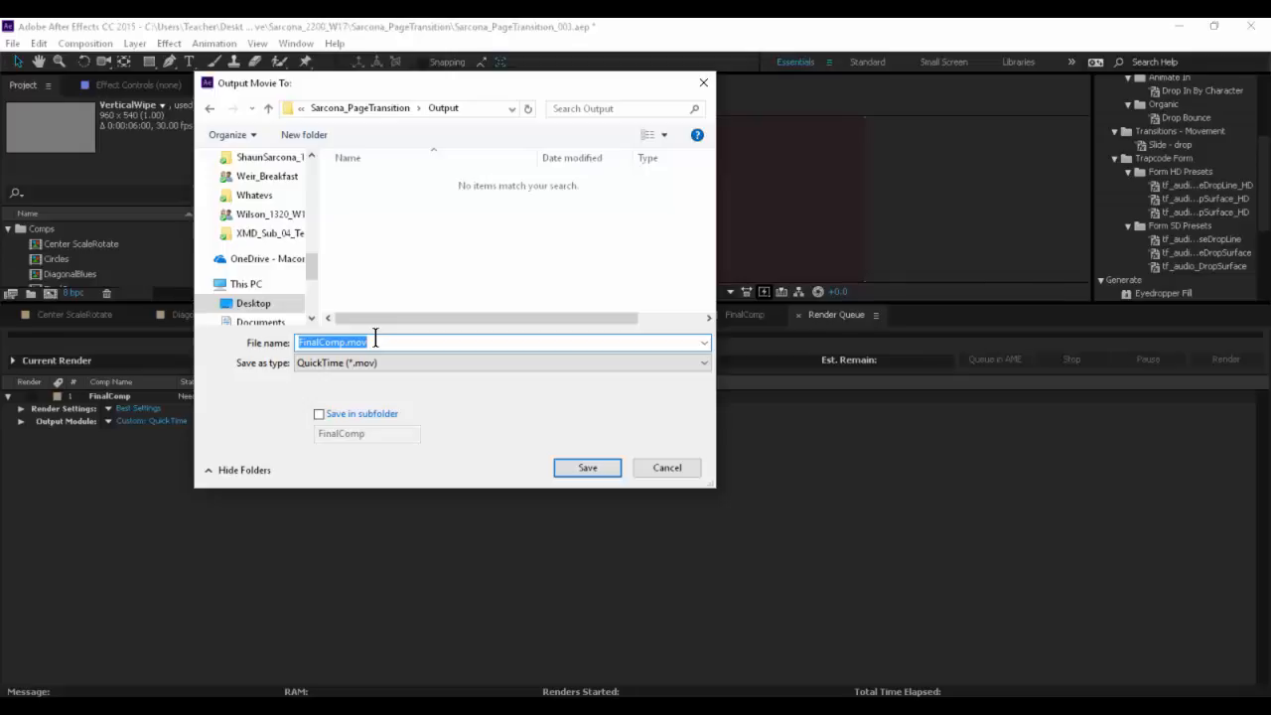
type("SAR")
key("BackSpace")
key("BackSpace")
type("arcona_Shaun_PageTransitions_F")
key("BackSpace")
key("BackSpace")
key("Left")
key("Left")
key("Left")
key("Left")
key("Left")
key("Left")
key("Left")
key("BackSpace")
key("BackSpace")
key("BackSpace")
key("BackSpace")
key("BackSpace")
key("BackSpace")
key("Return")
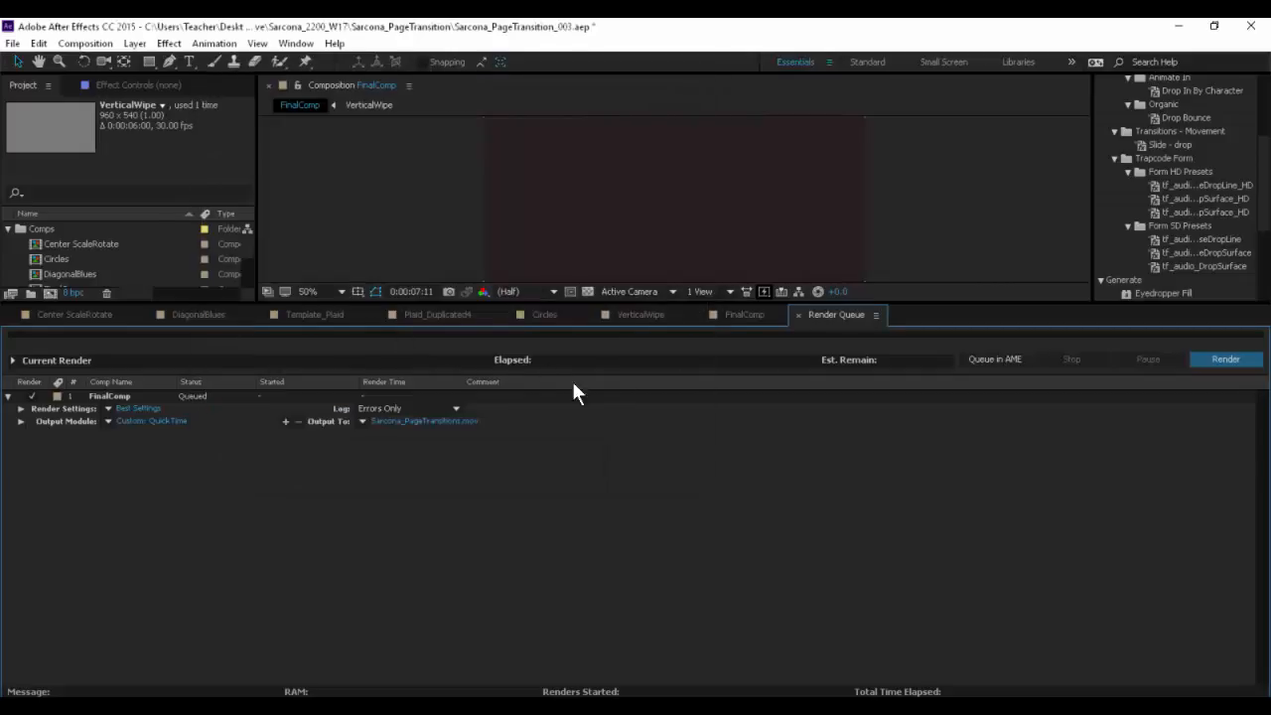
- Render the queued FinalComp and expand the current render details
left_click(1219, 358)
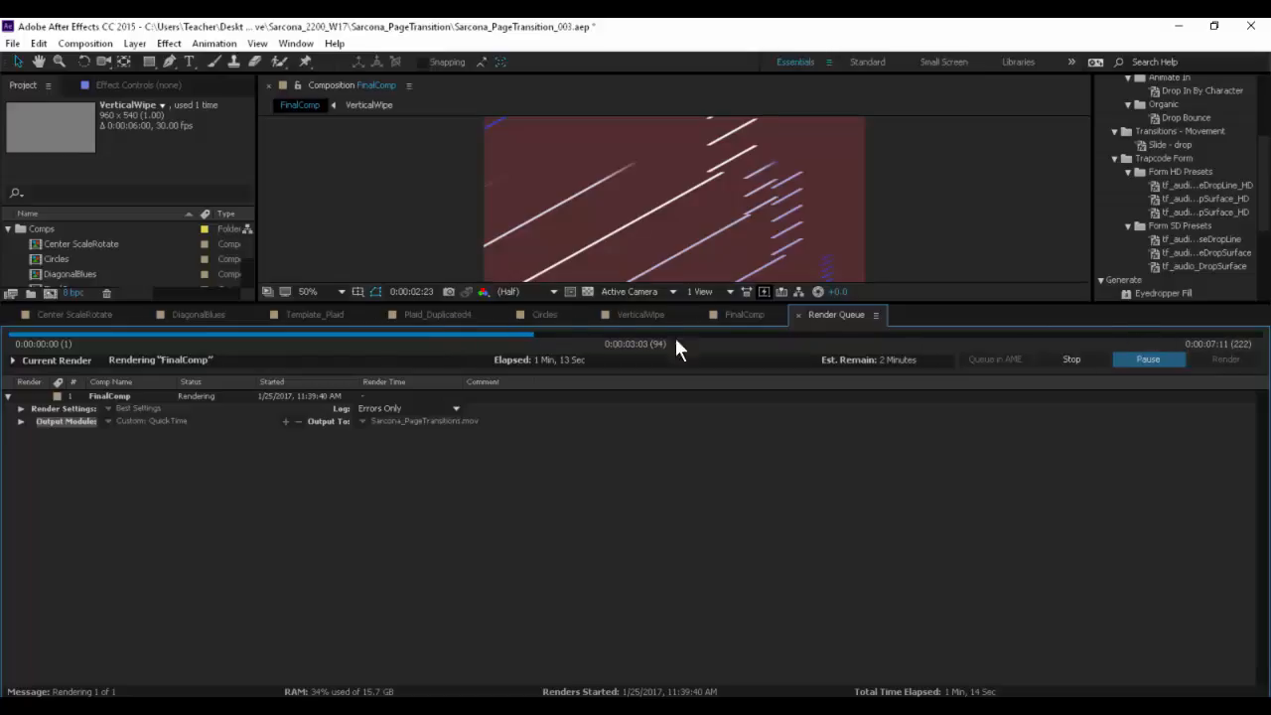
left_click(14, 360)
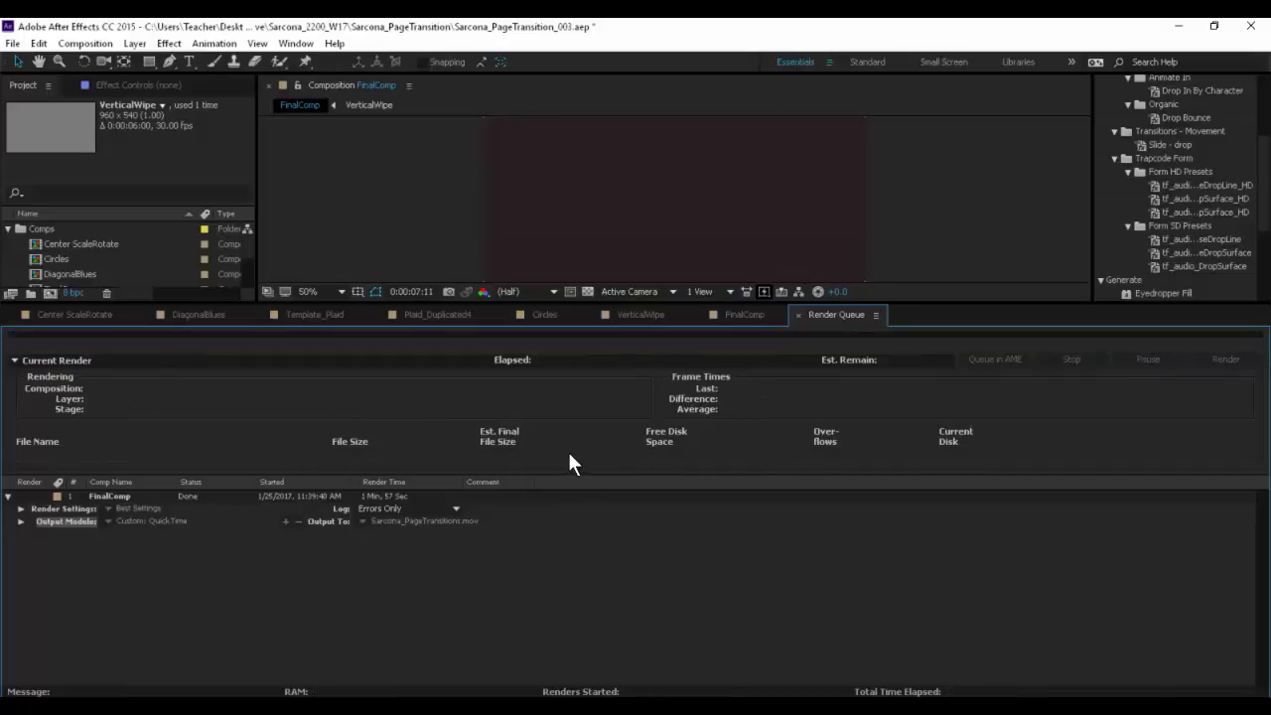
- Switch to File Explorer and browse through the desktop's PDrive folder to the page transition project's Output folder
key("alt+Tab")
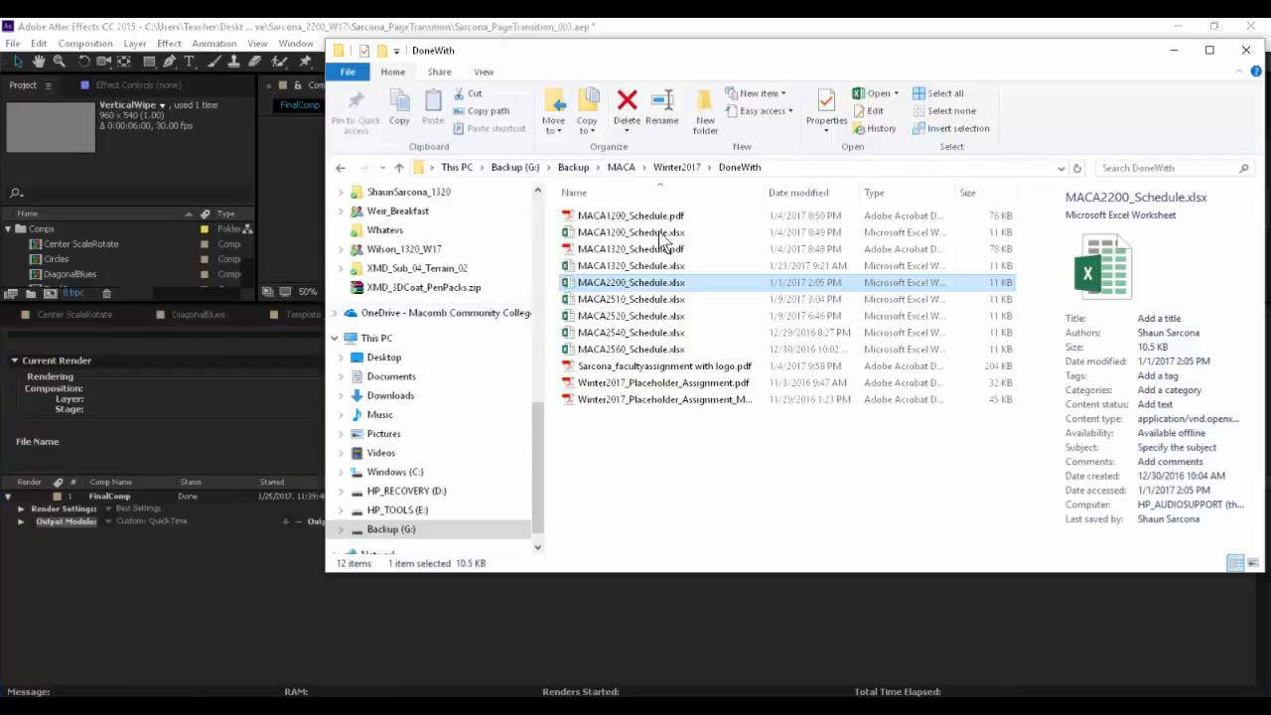
left_click(387, 359)
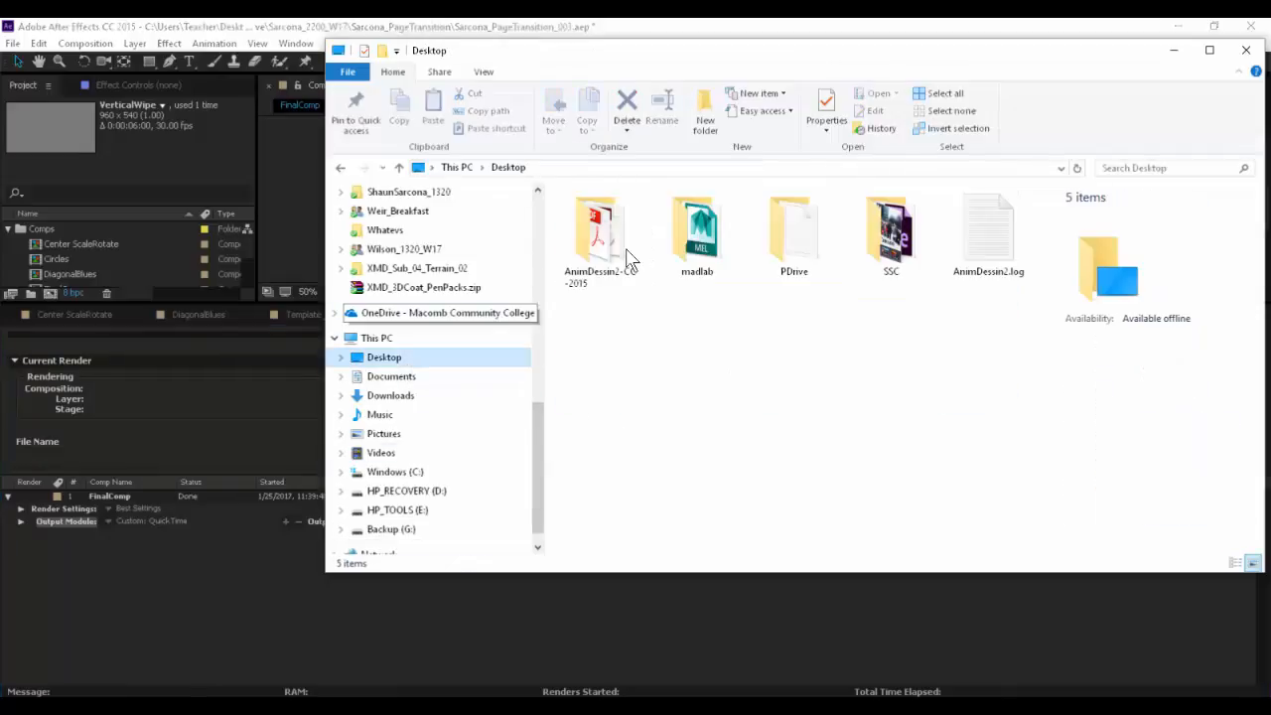
double_click(766, 242)
double_click(613, 366)
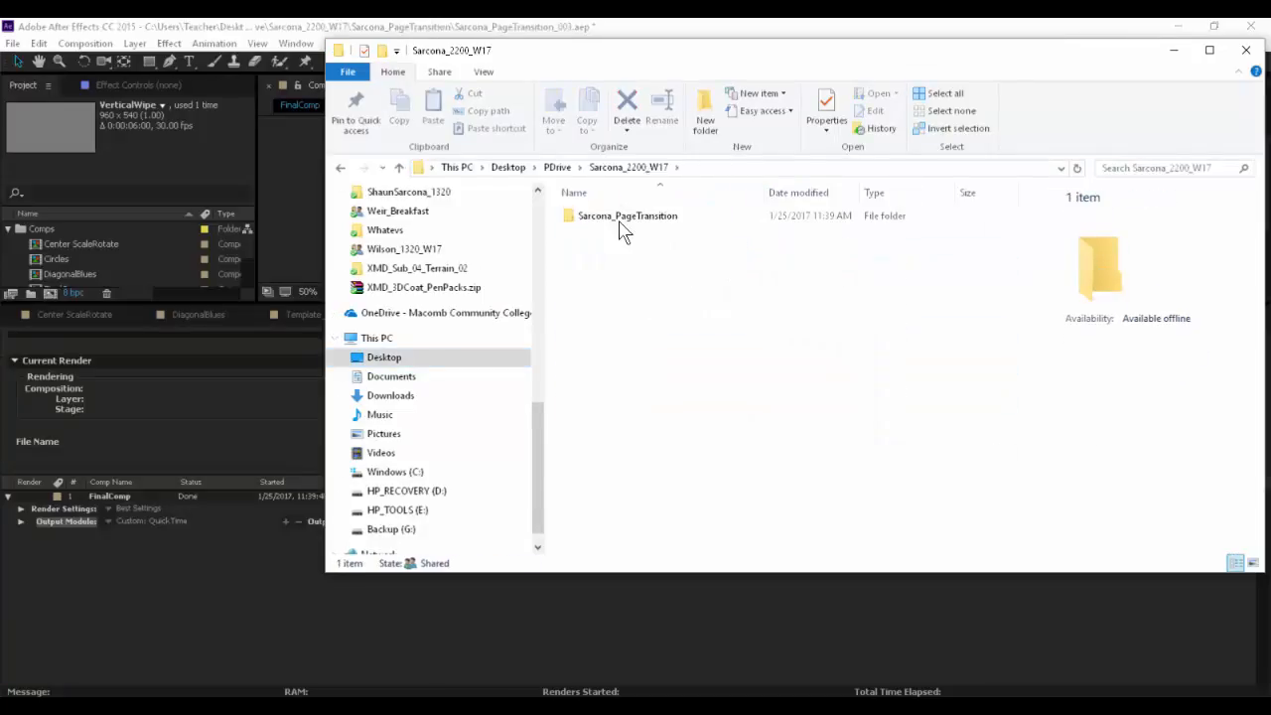
double_click(622, 216)
double_click(593, 283)
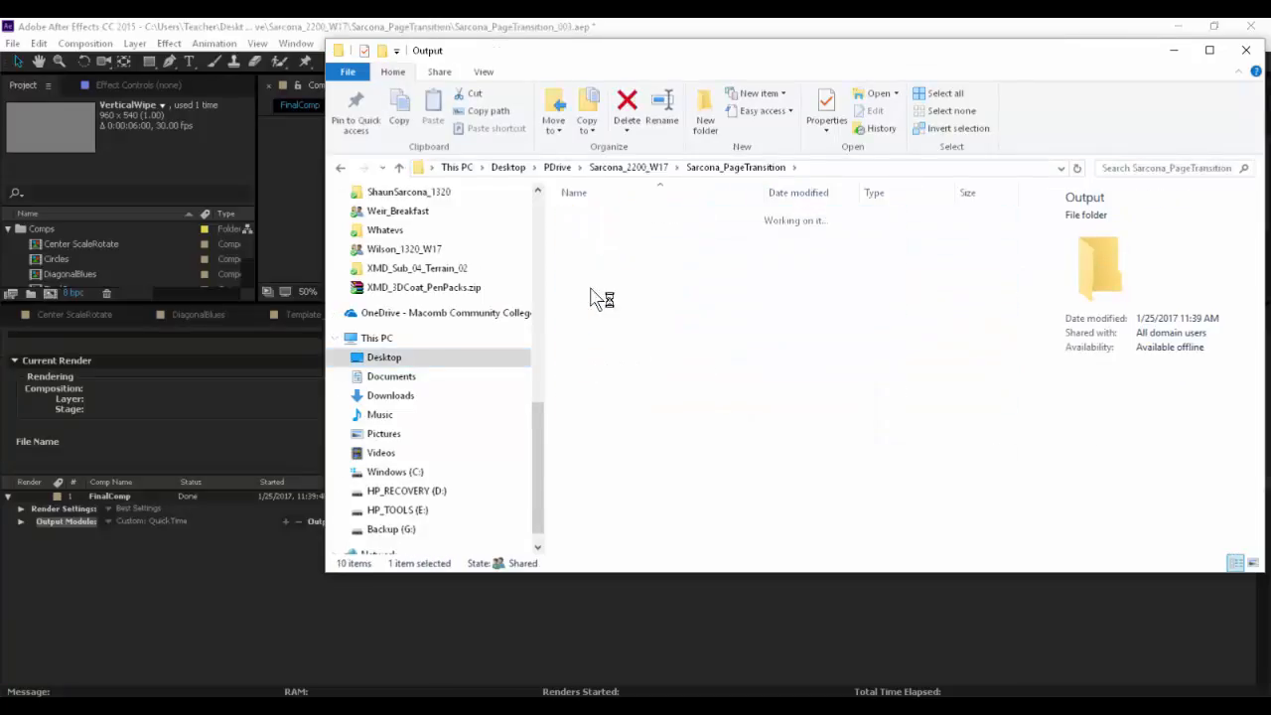
- Open the rendered PageTransitions movie, play it, and scrub back to the diagonal stripes at about 2 seconds
left_click(603, 255)
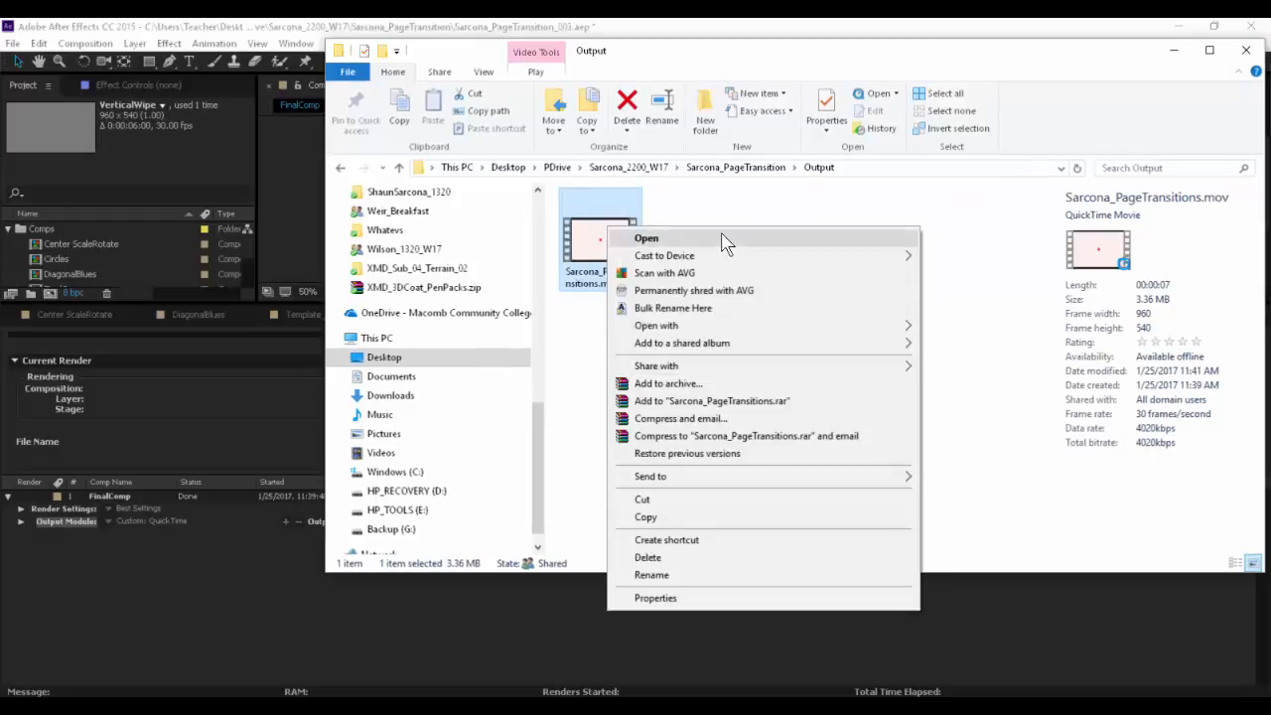
left_click(765, 236)
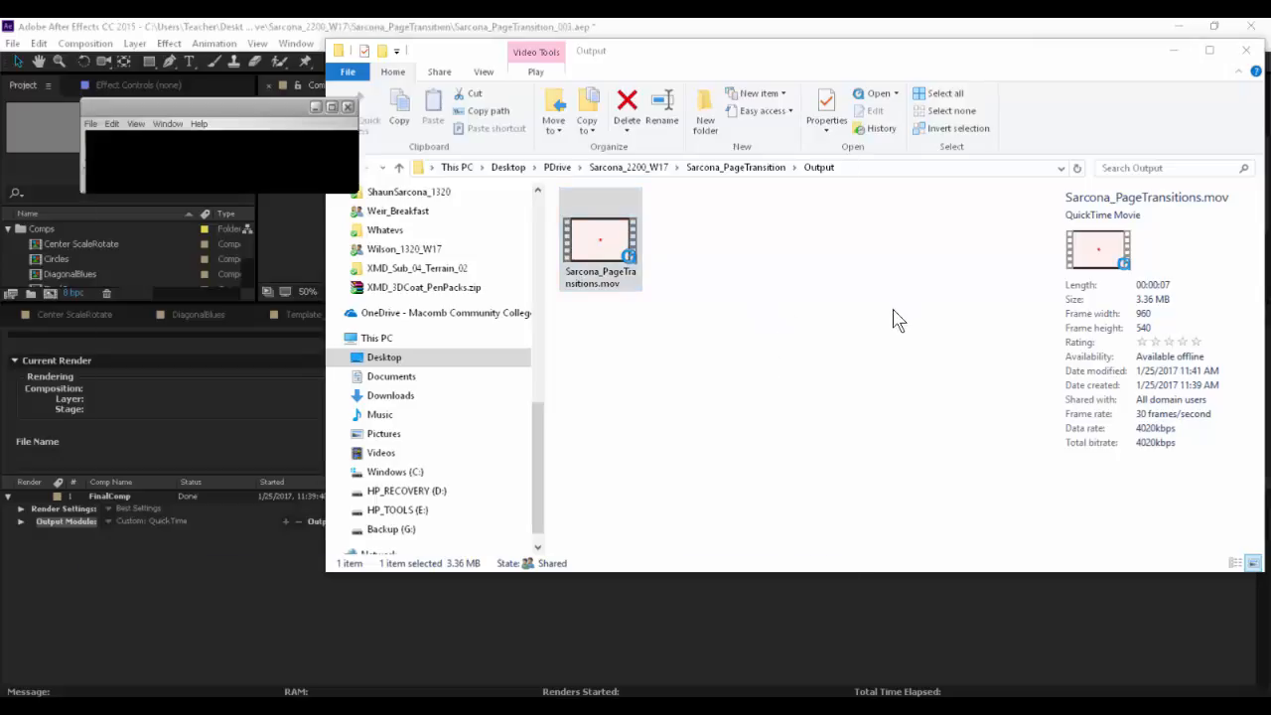
key("space")
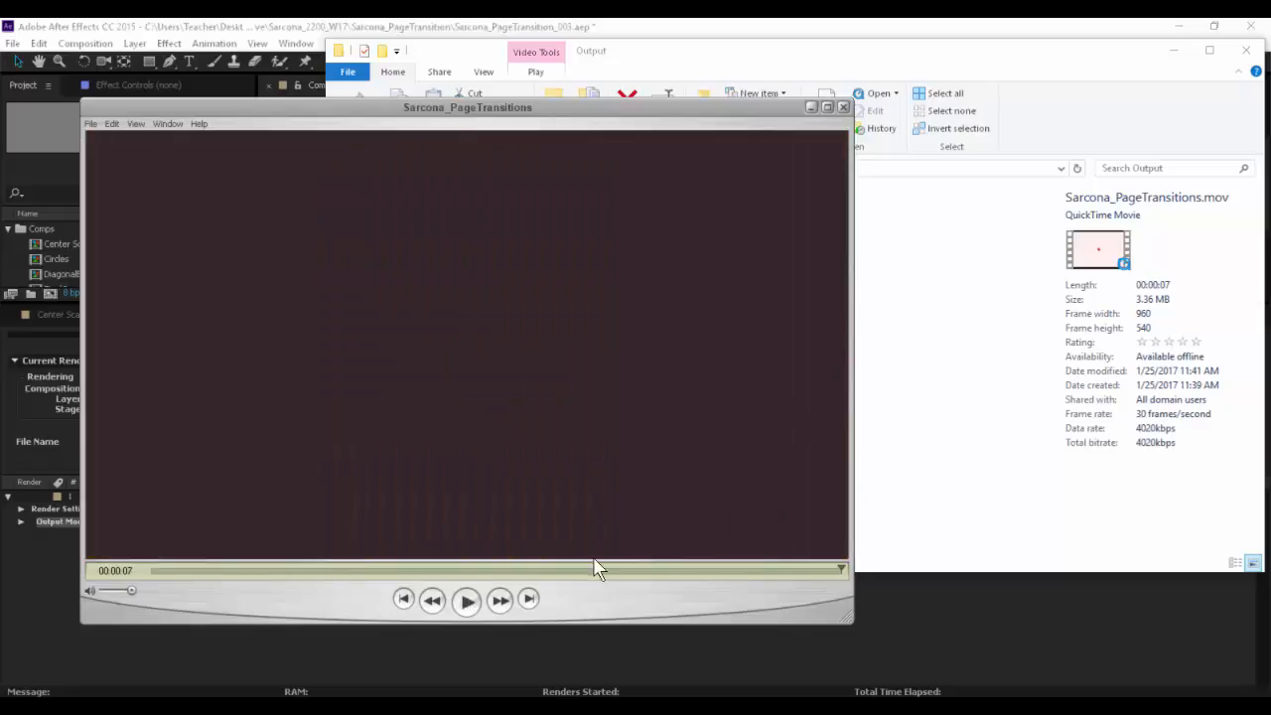
left_click_drag(594, 570, 425, 579)
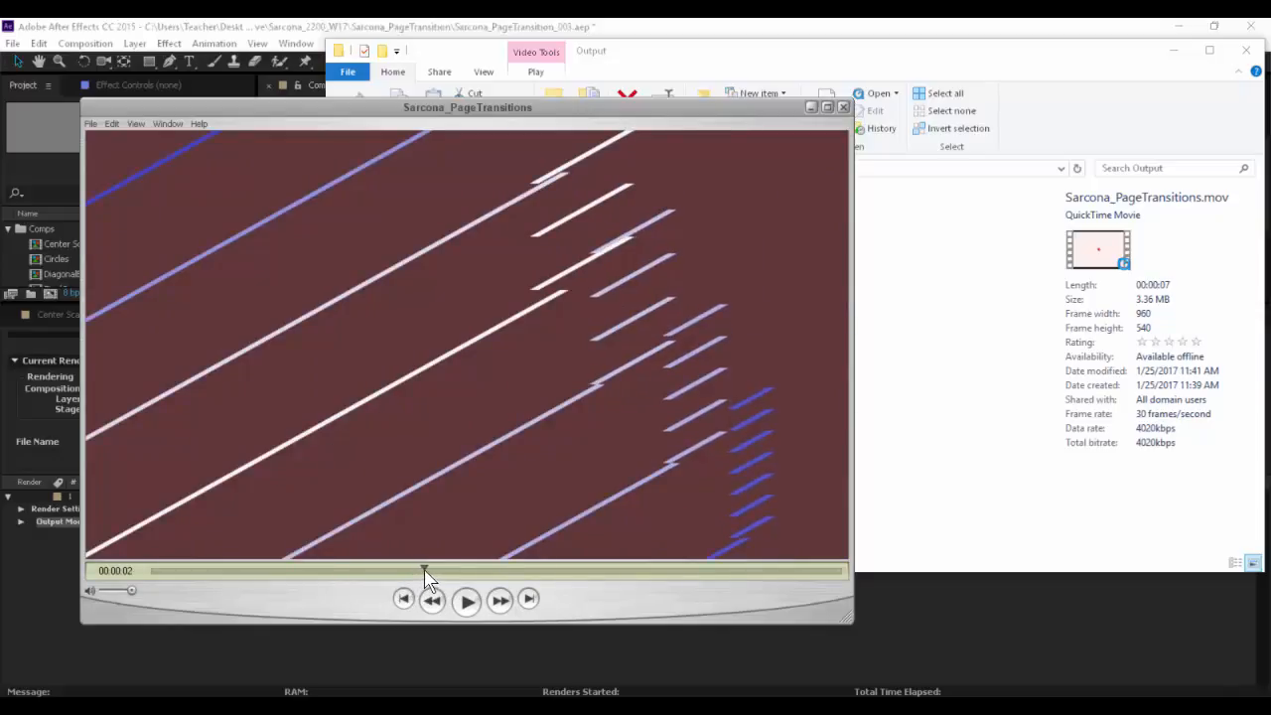
- Return to After Effects, enlarge the viewer, and inspect the diagonal stripes in DiagonalBlues at 0:00:00:27 and in FinalComp at 0:00:03:13
left_click(249, 26)
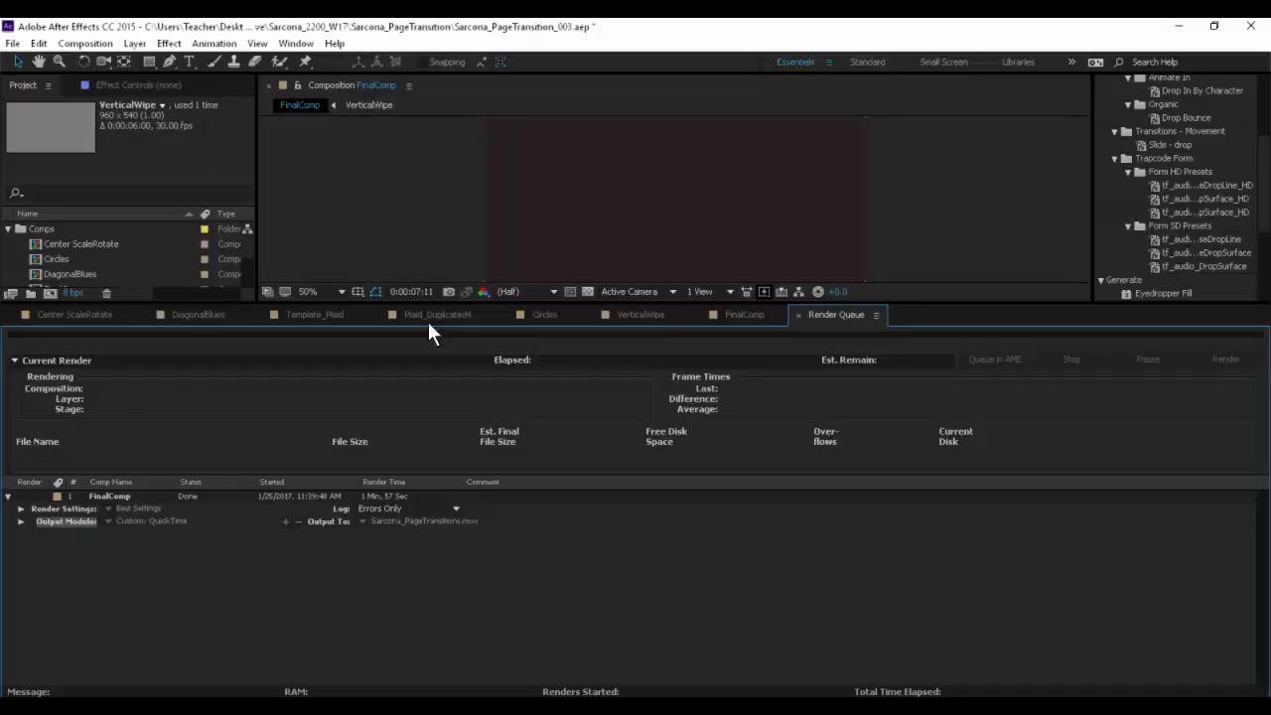
left_click_drag(517, 304, 514, 485)
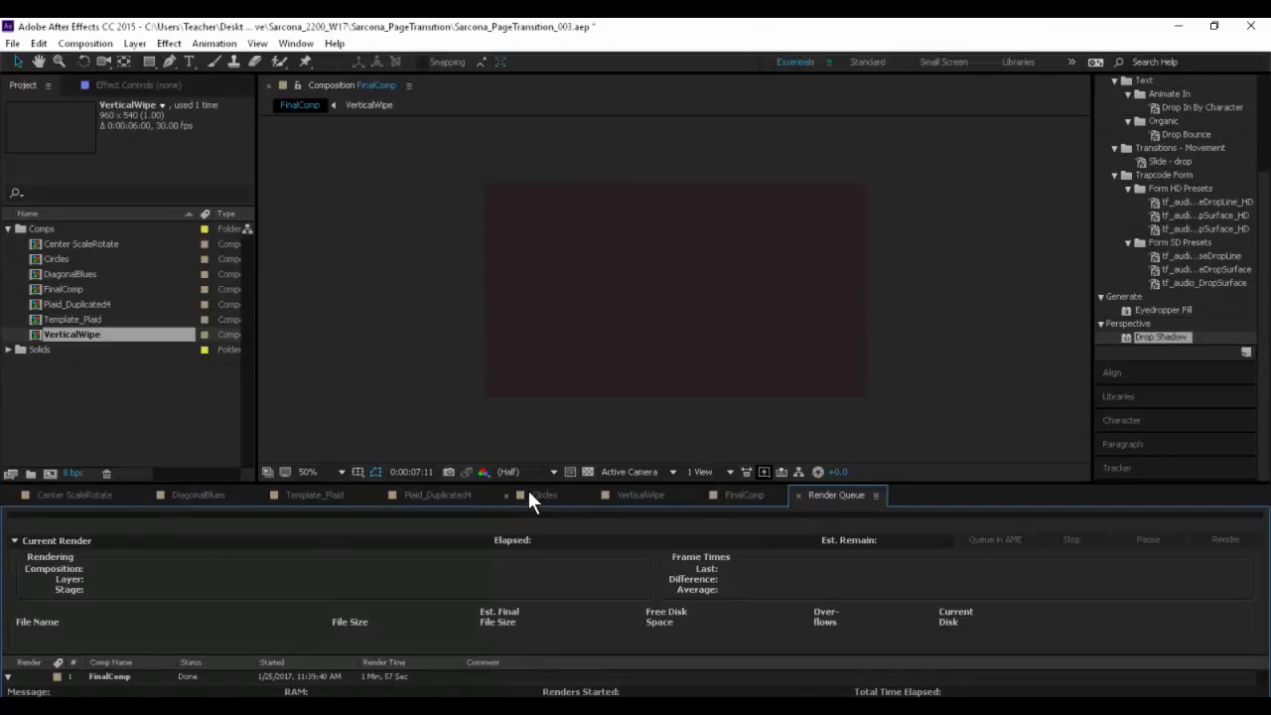
left_click(437, 493)
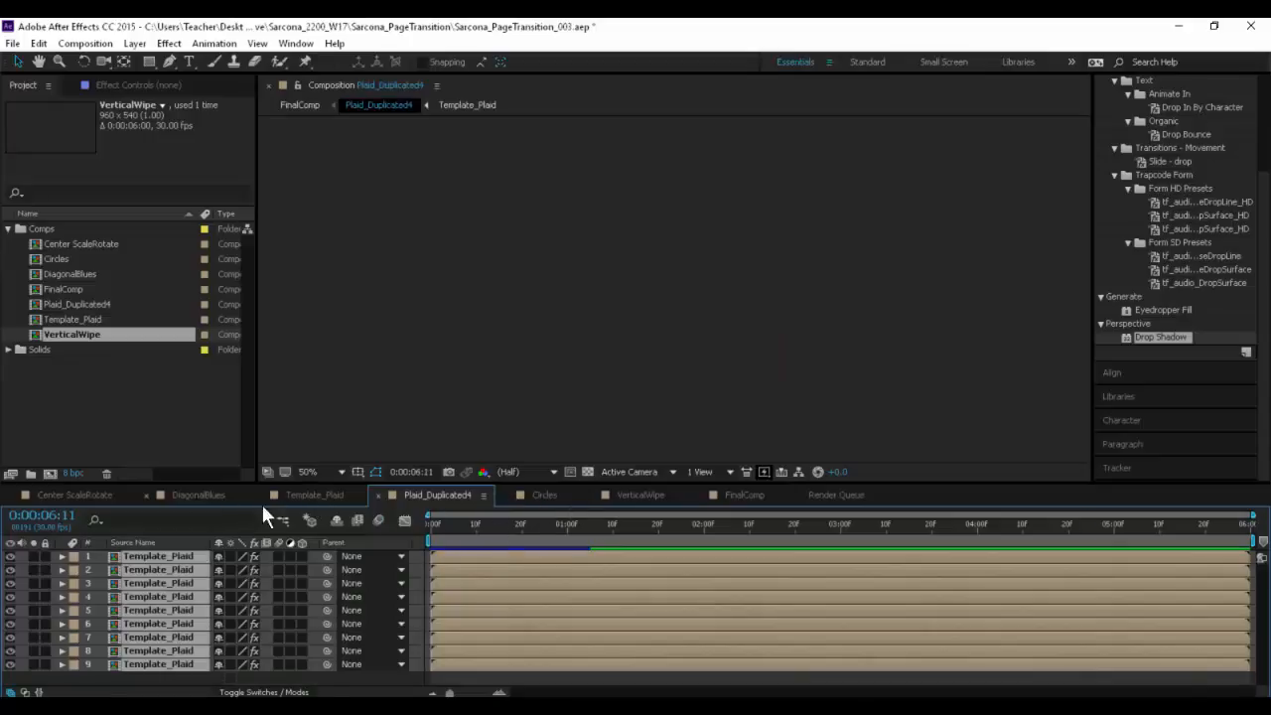
left_click(199, 495)
left_click_drag(489, 526, 554, 517)
key("Caps_Lock")
key("Caps_Lock")
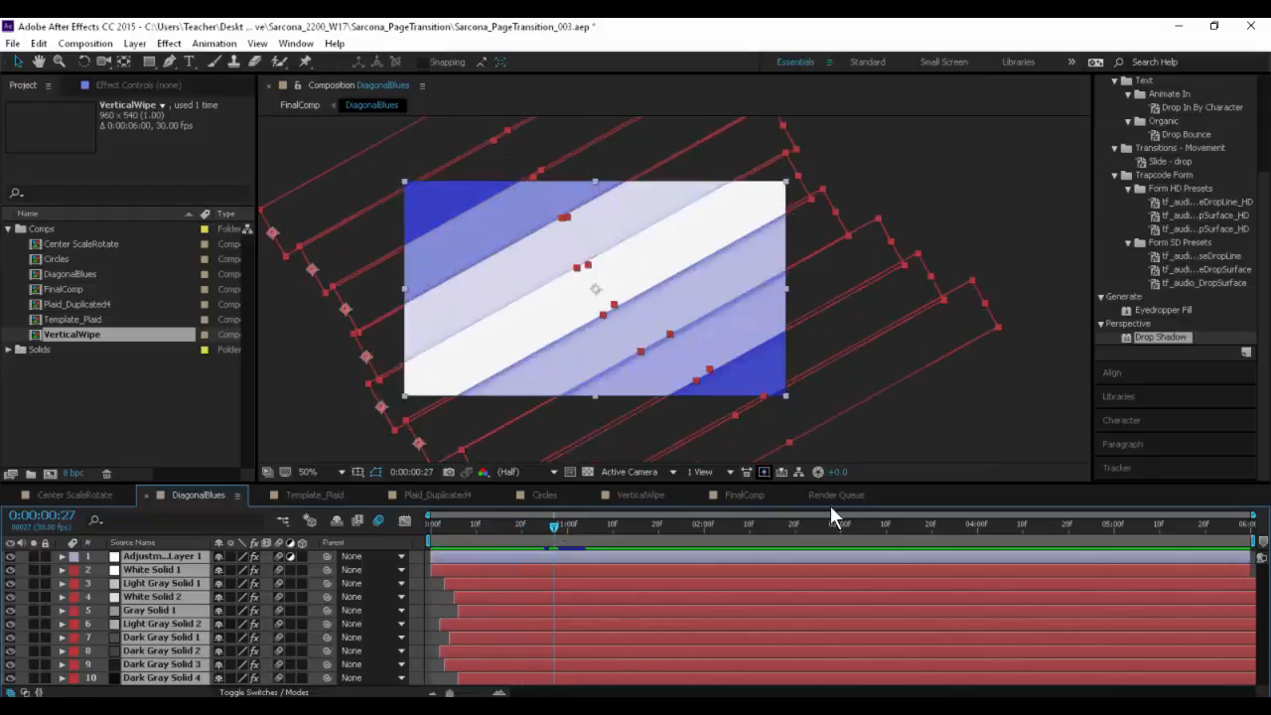
left_click(736, 496)
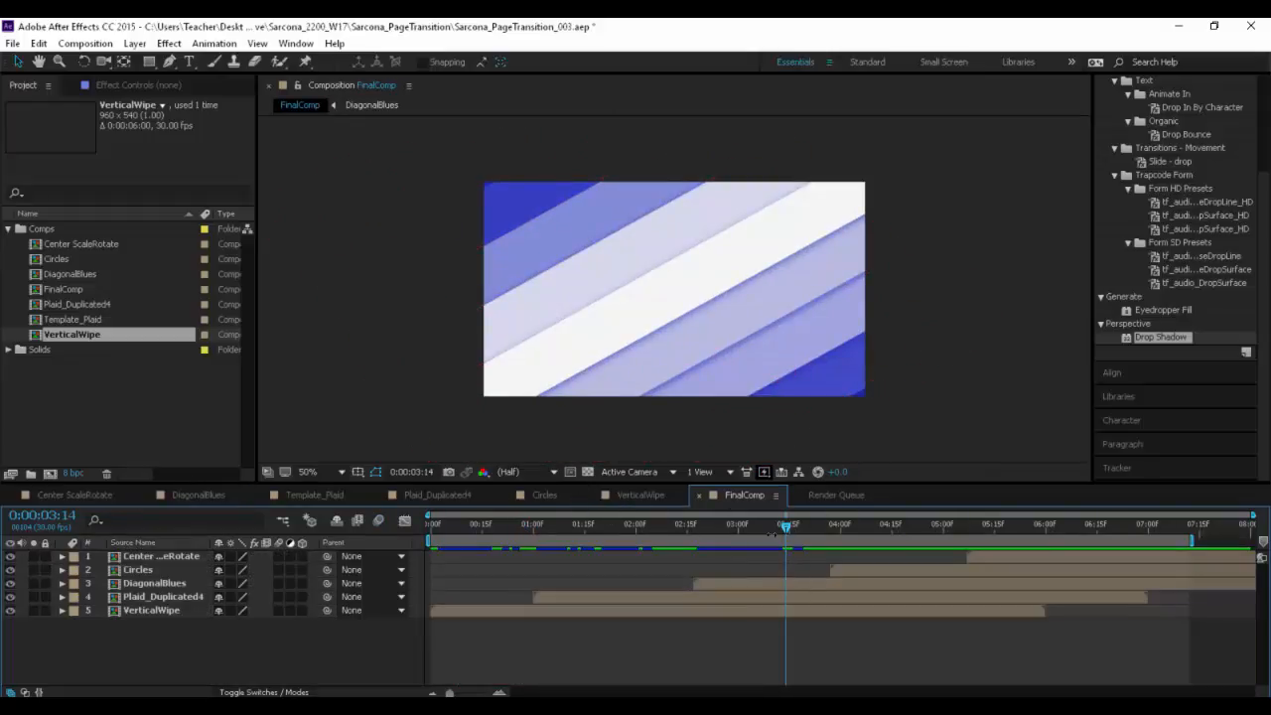
mouse_move(781, 529)
left_mouse_down()
mouse_move(683, 558)
mouse_move(852, 532)
mouse_move(593, 541)
mouse_move(774, 524)
mouse_move(762, 528)
left_mouse_up()
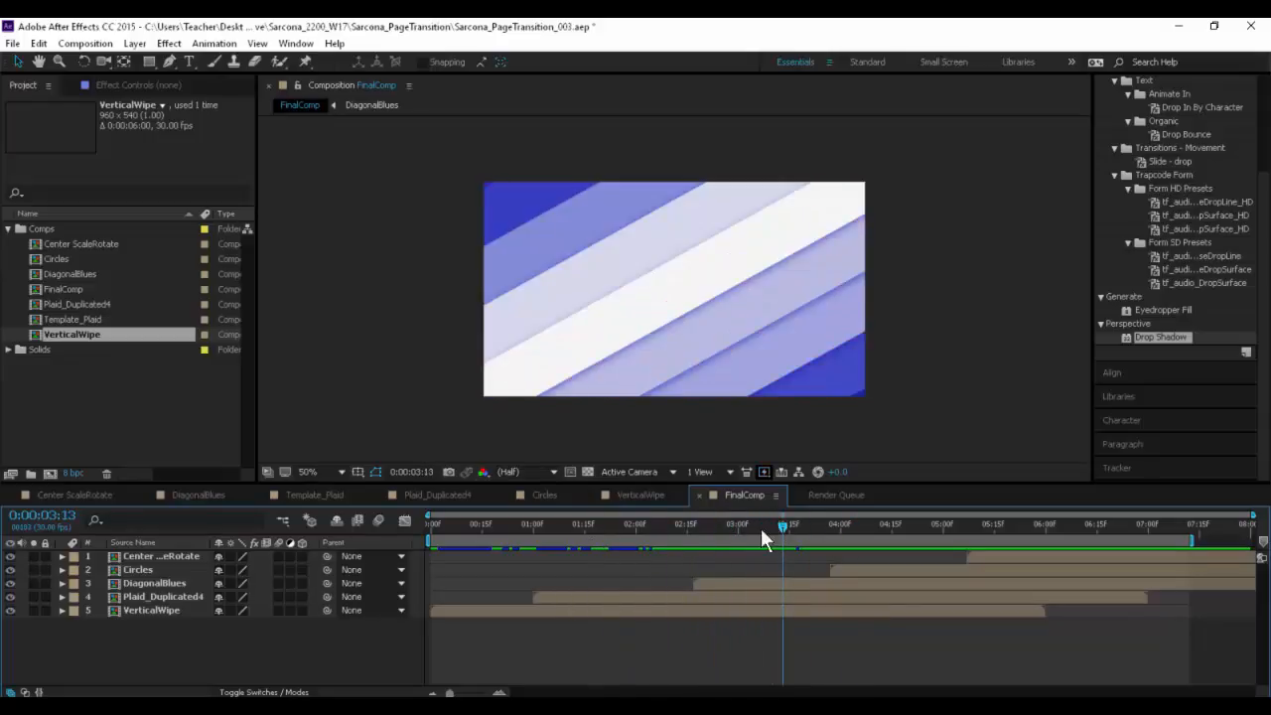
- Open DiagonalBlues at 0:00:00:09 and examine the Hue/Saturation and Curves effects on Adjustment Layer 1
left_click(174, 492)
left_click_drag(551, 536, 473, 528)
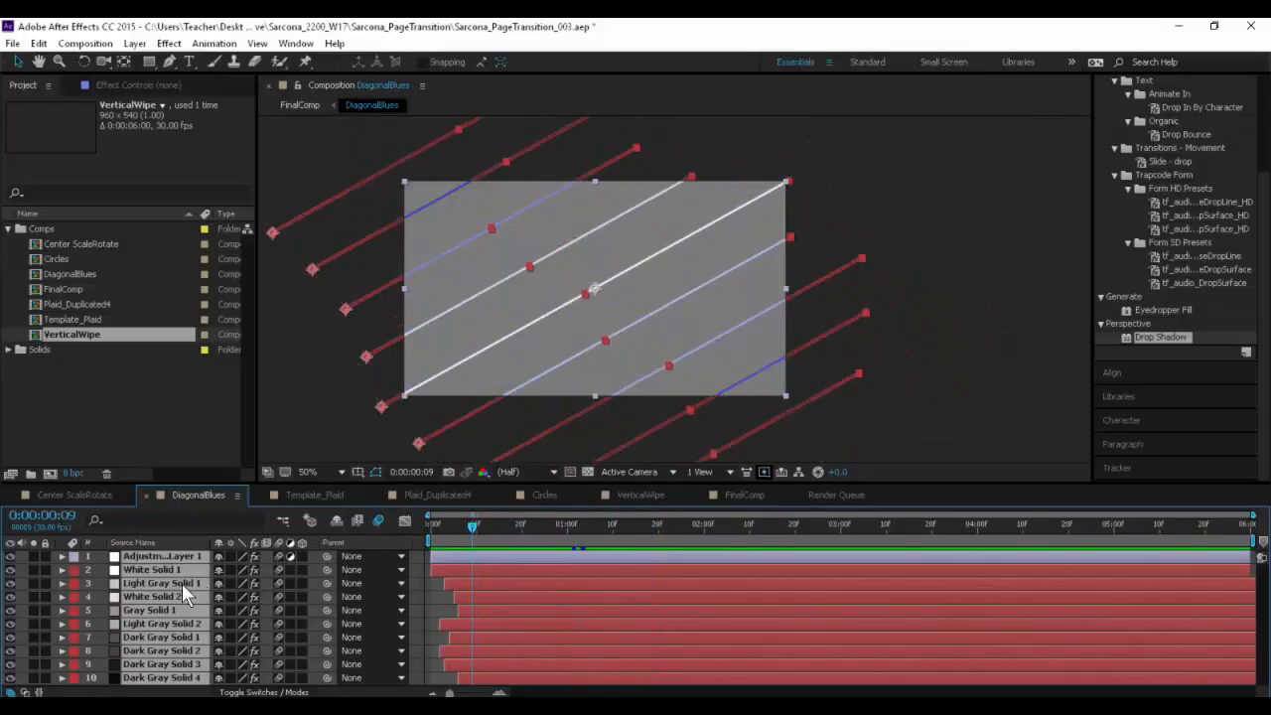
left_click(419, 571)
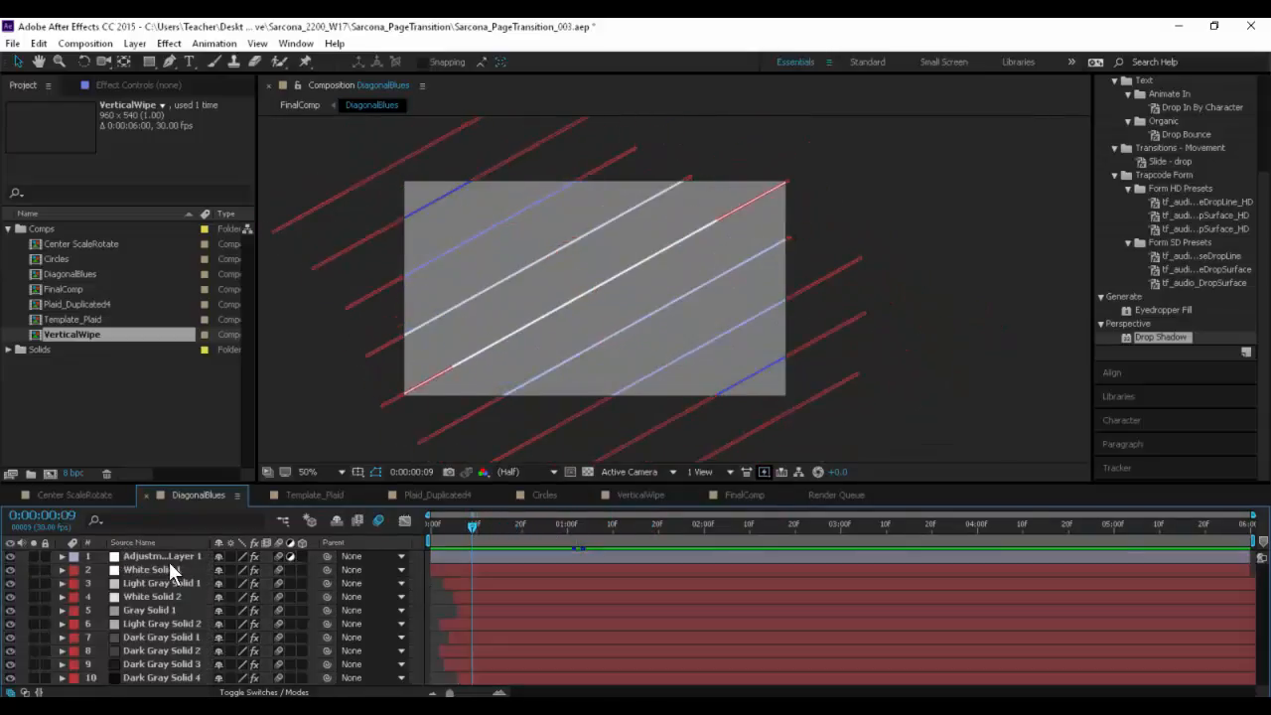
left_click(174, 555)
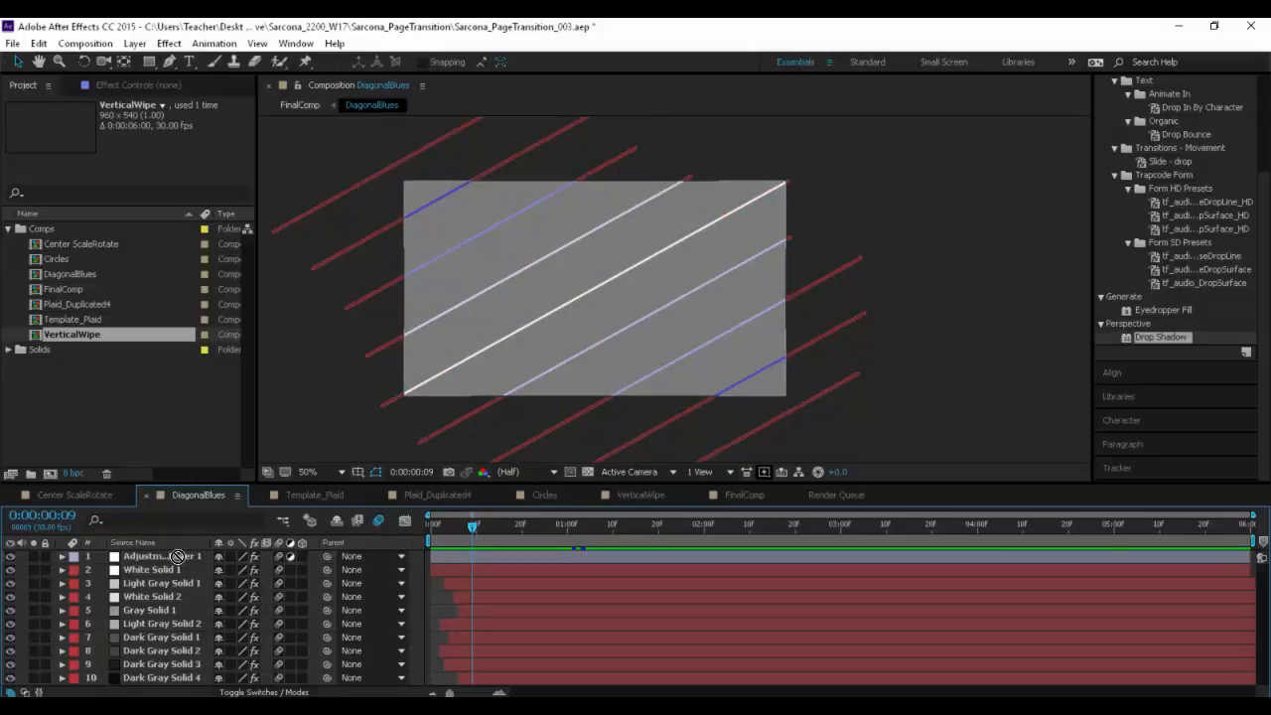
left_click(156, 83)
left_click(10, 131)
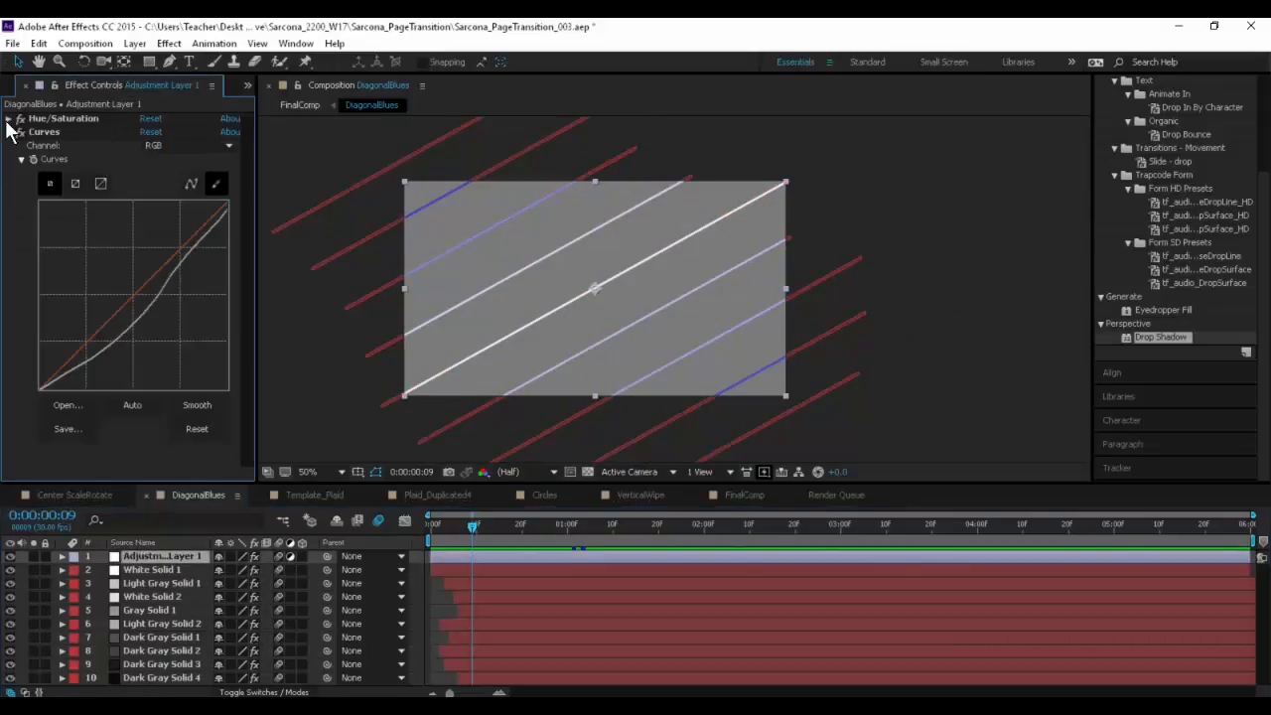
left_click(8, 118)
left_click(8, 118)
- Compare the stripes at Full and Half preview resolution, leaving the viewer resolution at Full
left_click(532, 474)
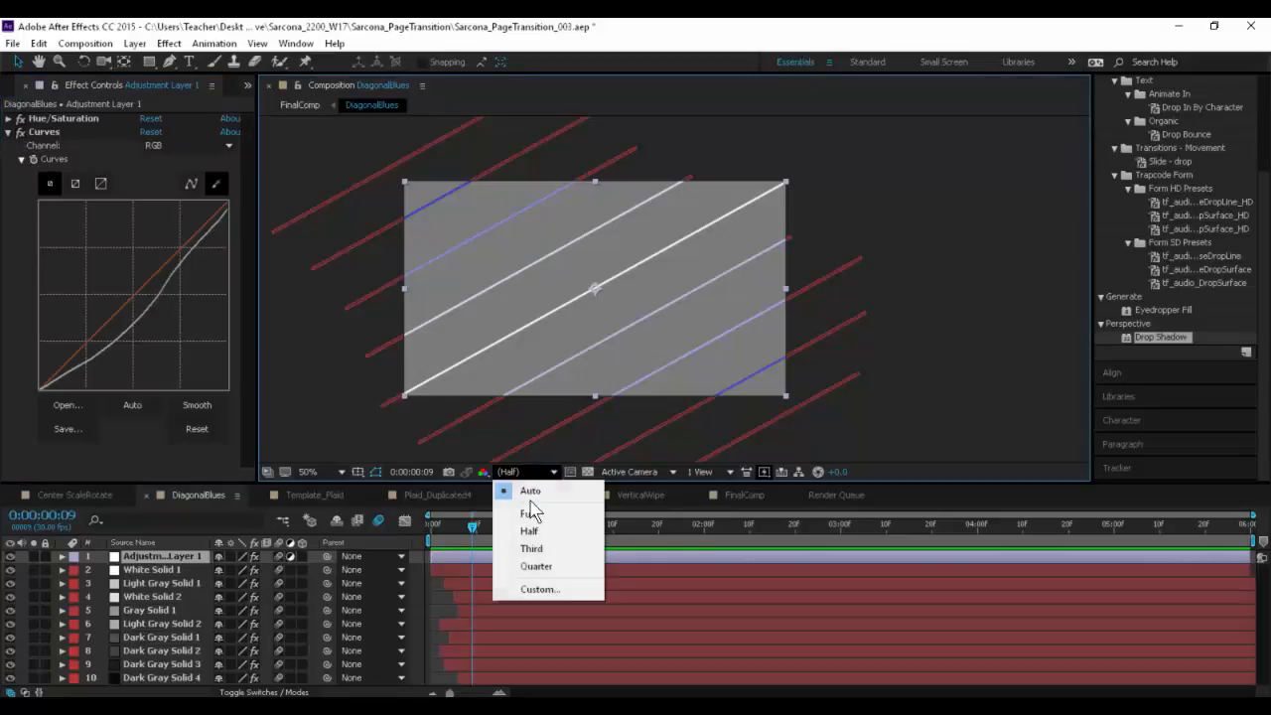
left_click(538, 511)
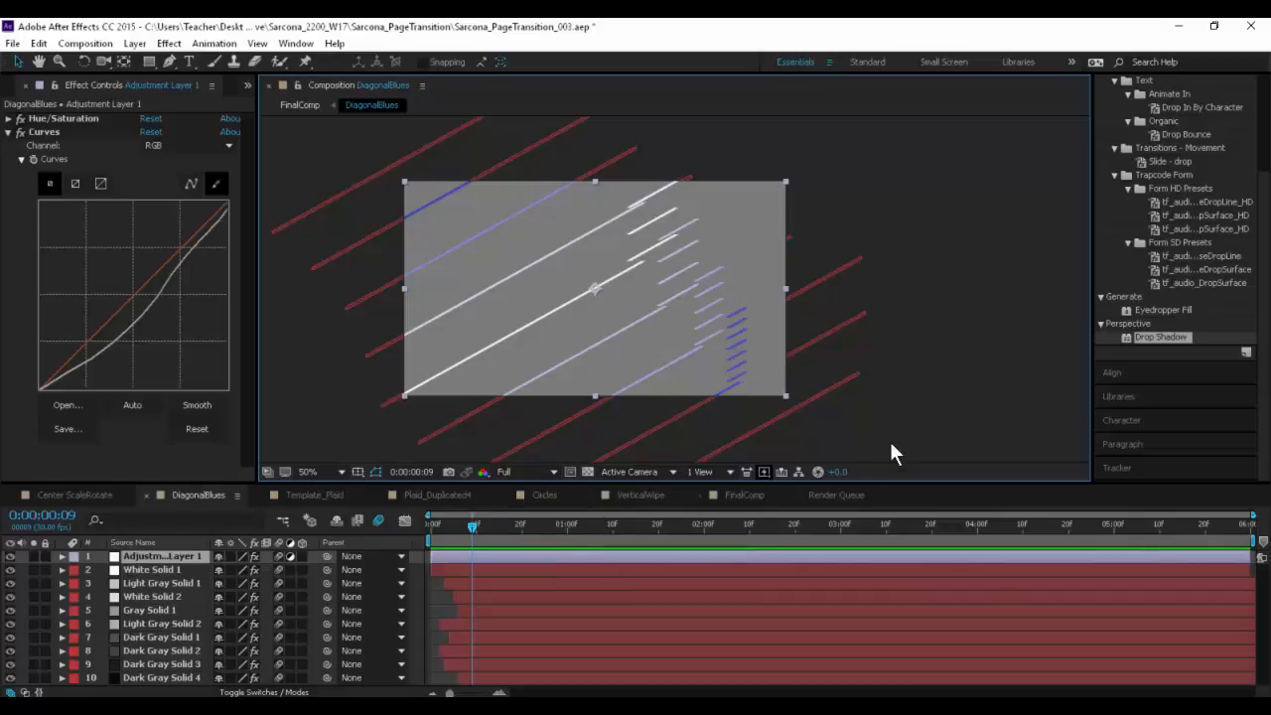
left_click(536, 476)
left_click(538, 523)
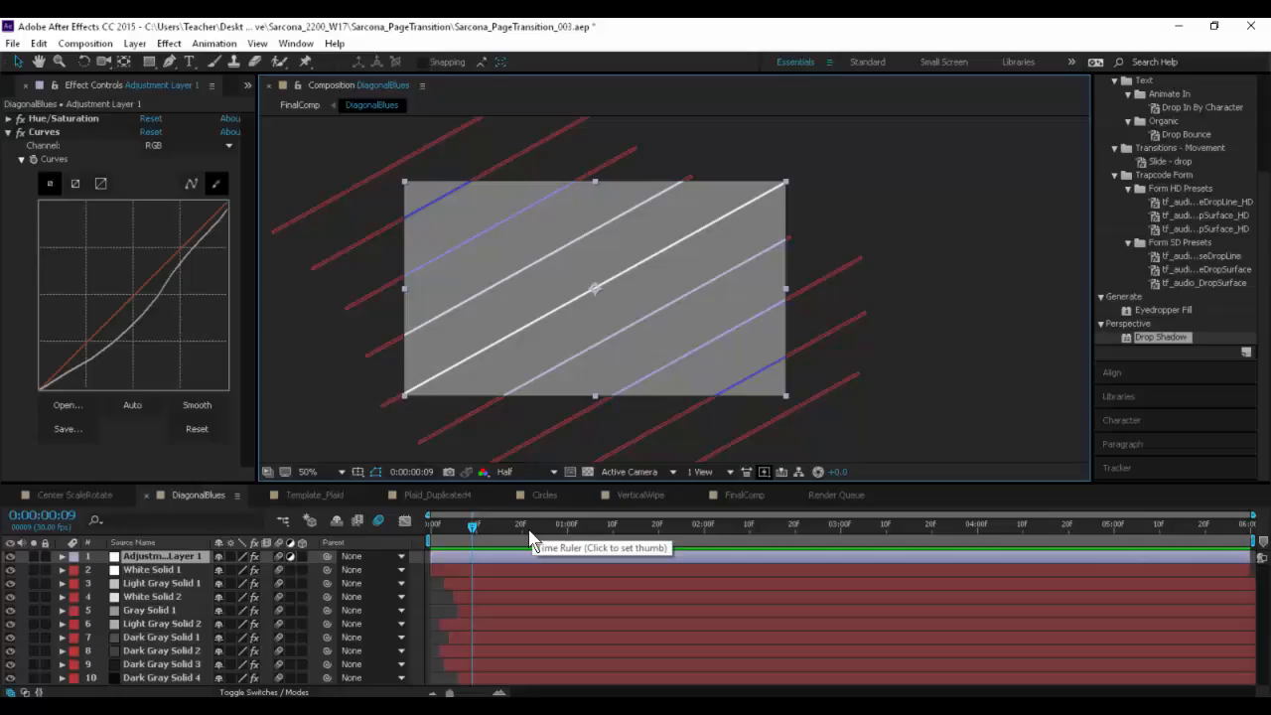
left_click(534, 476)
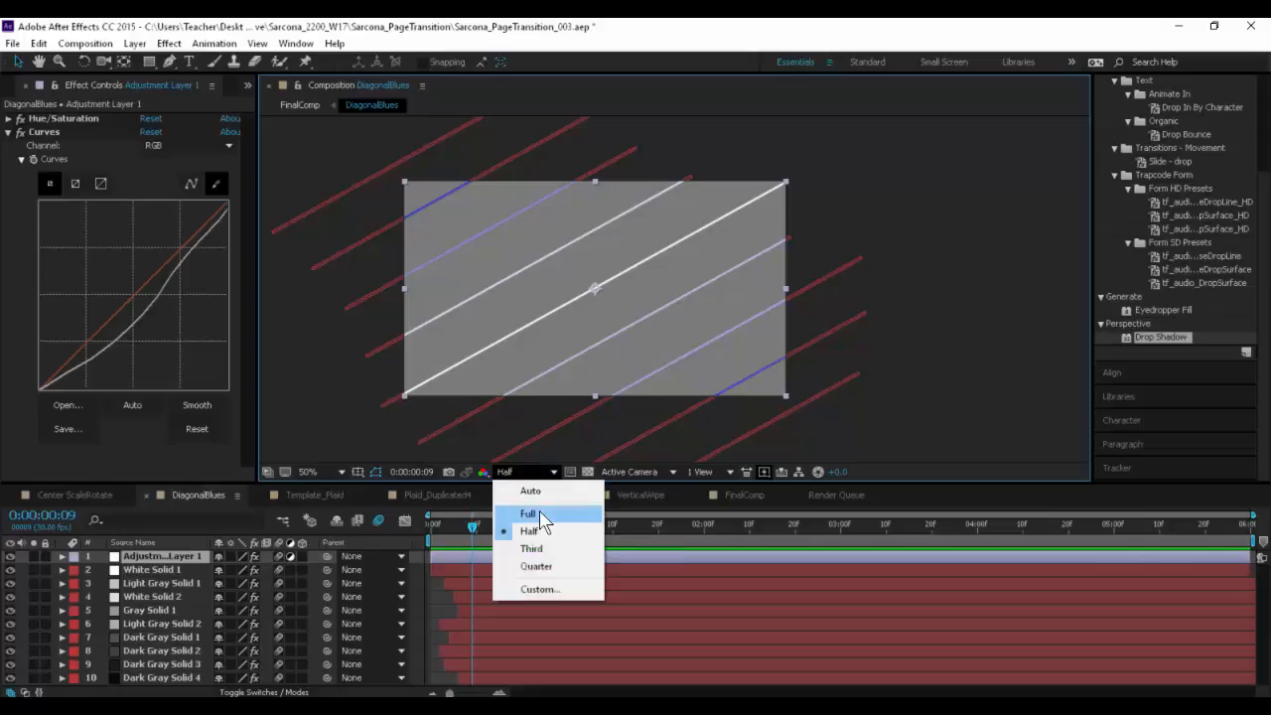
left_click(540, 511)
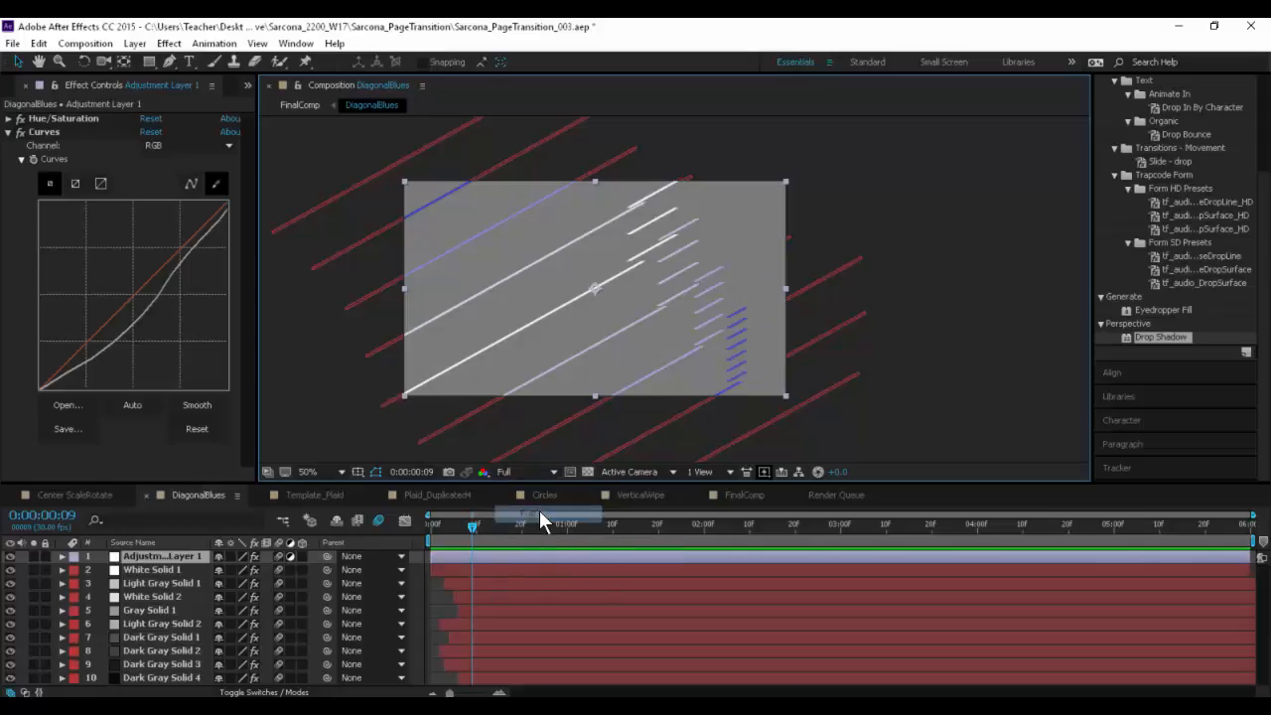
- Disable the Curves and Hue/Saturation effects on Adjustment Layer 1 and inspect the broken diagonal lines at 100% in an undimmed timeline layout
left_click(8, 131)
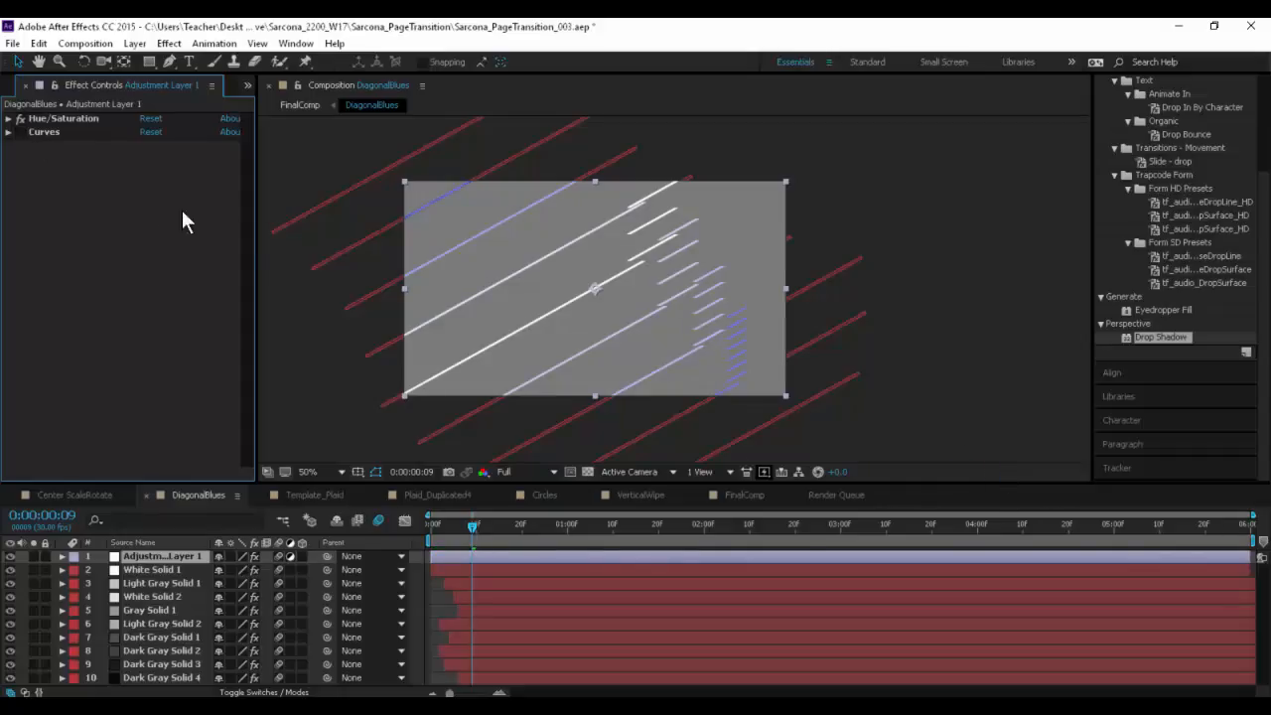
left_click(23, 118)
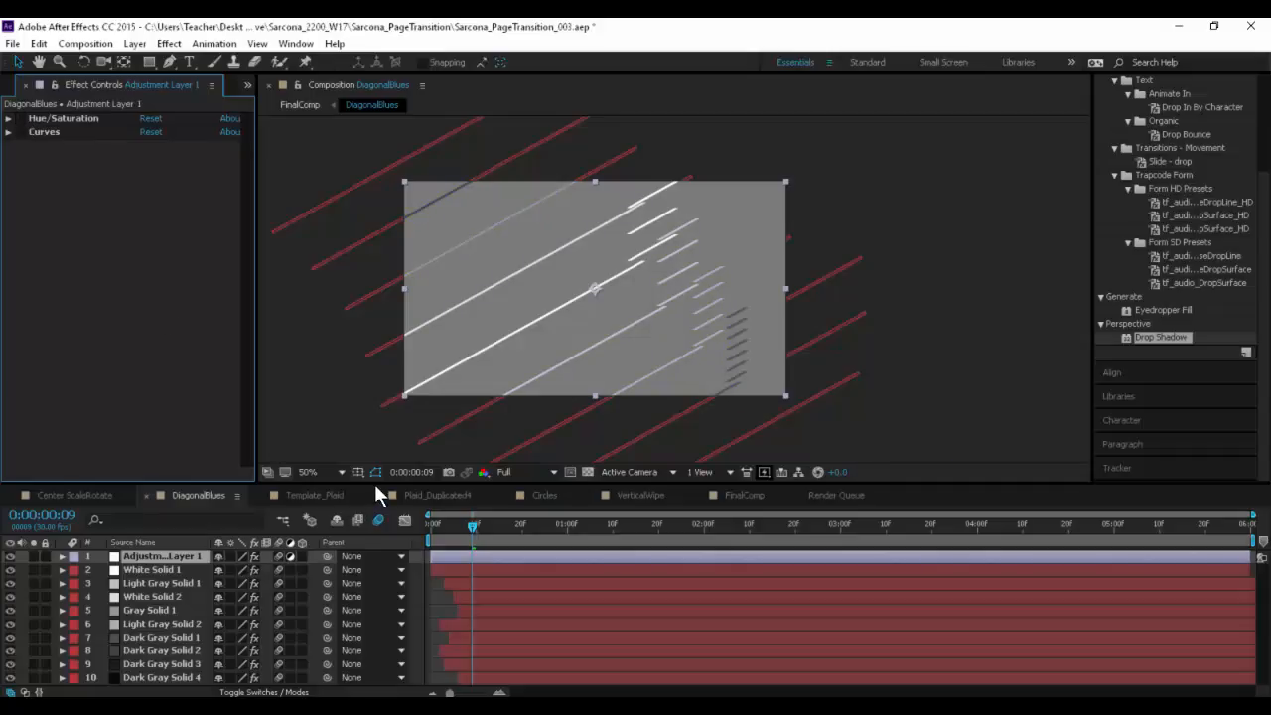
left_click_drag(375, 484, 374, 421)
scroll(703, 239, "up", 2)
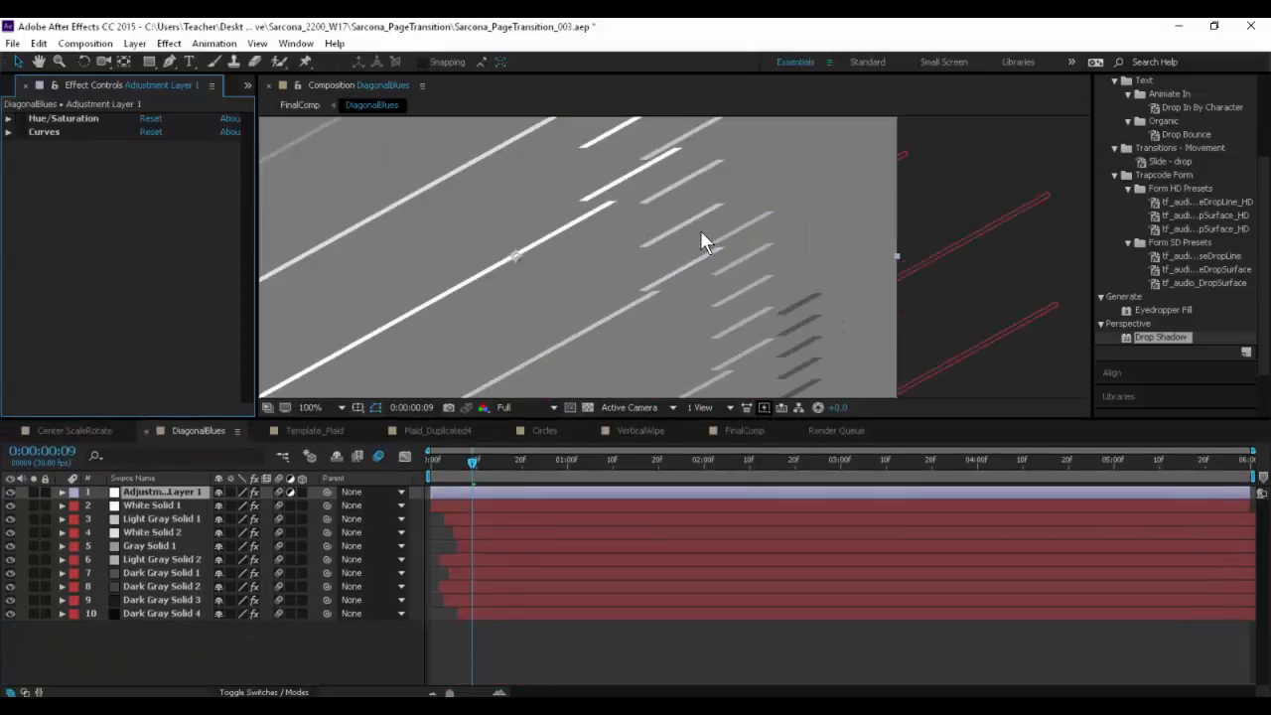
scroll(700, 242, "up", 1)
scroll(425, 358, "down", 1)
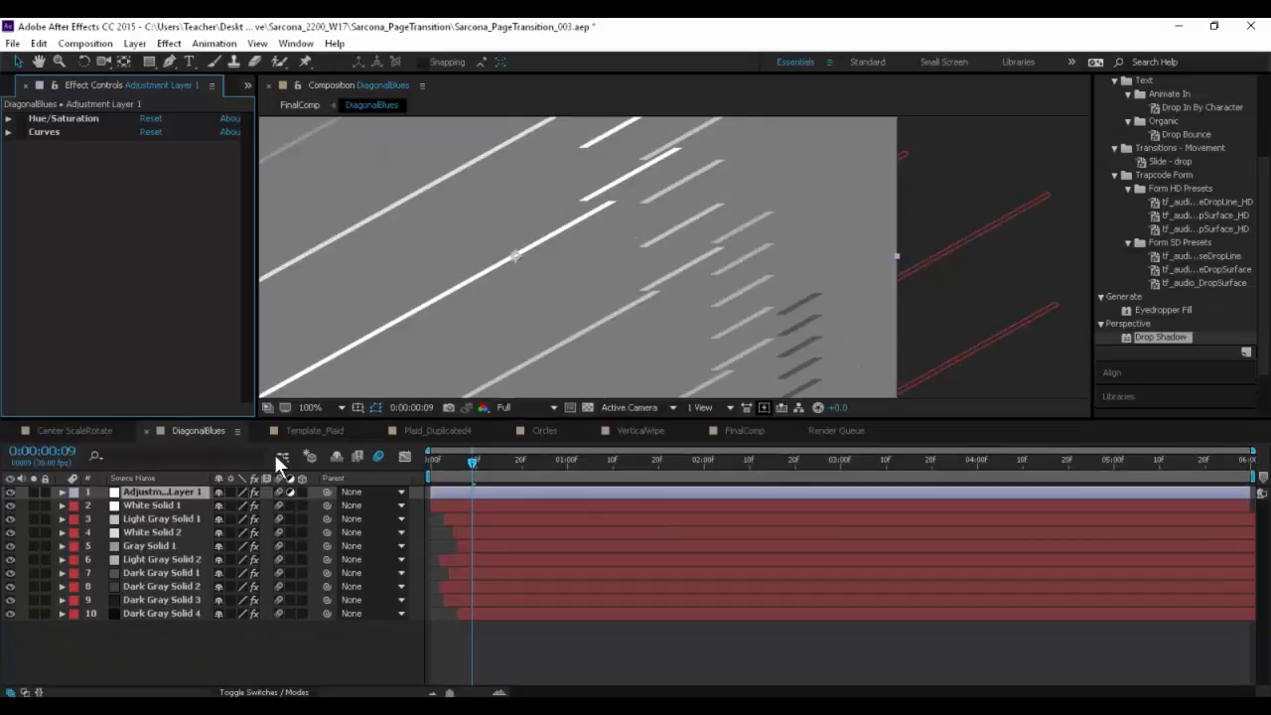
- Turn off motion blur for the DiagonalBlues composition and check the lines in the full frame at 50%
left_click(151, 505)
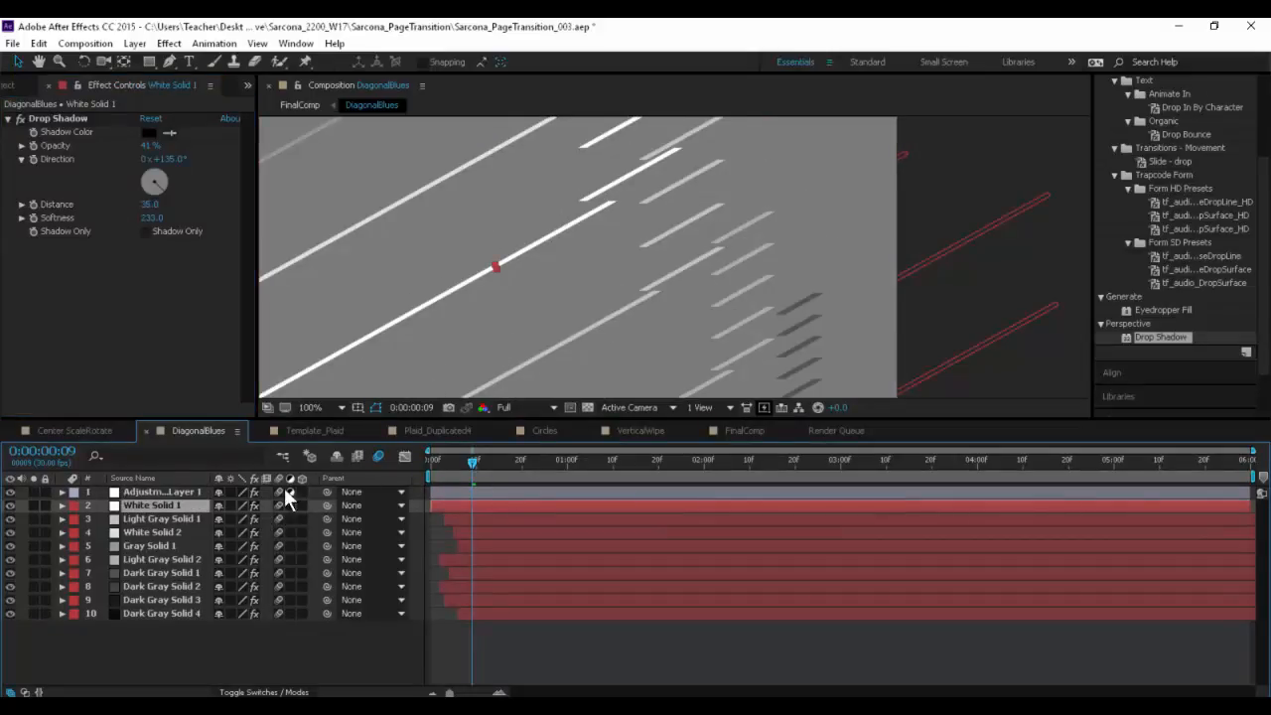
left_click(377, 456)
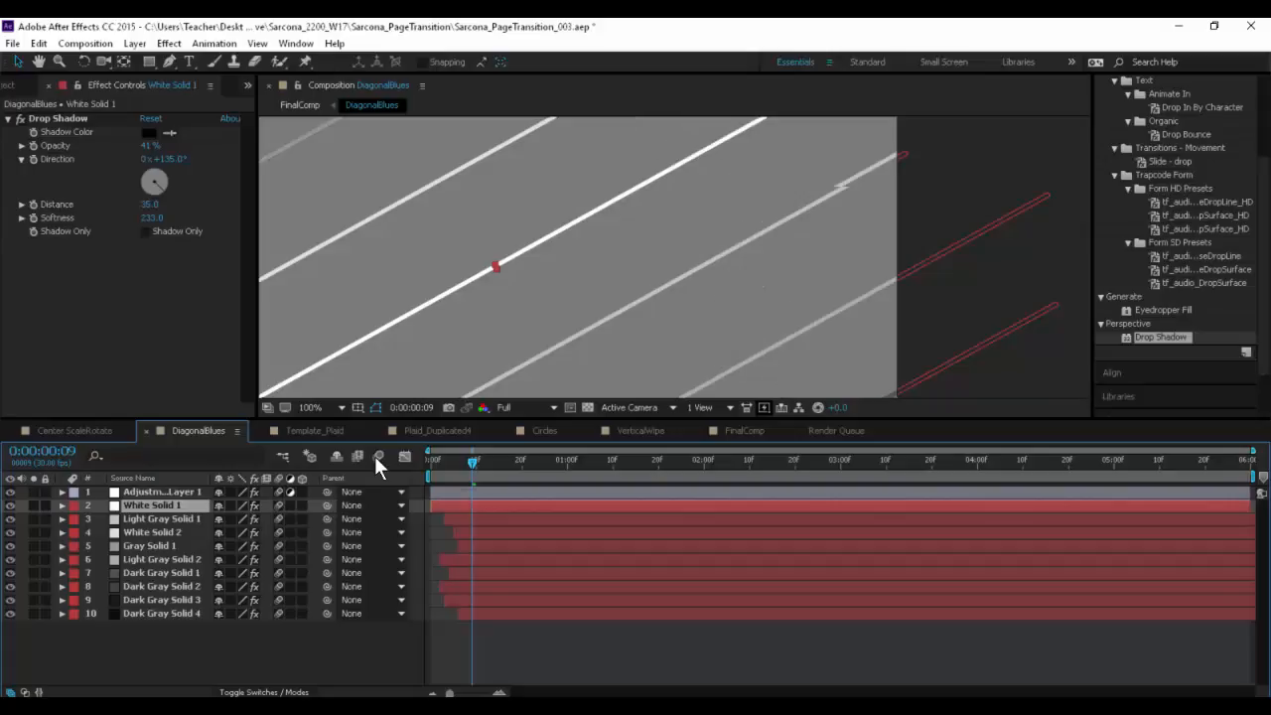
key("comma")
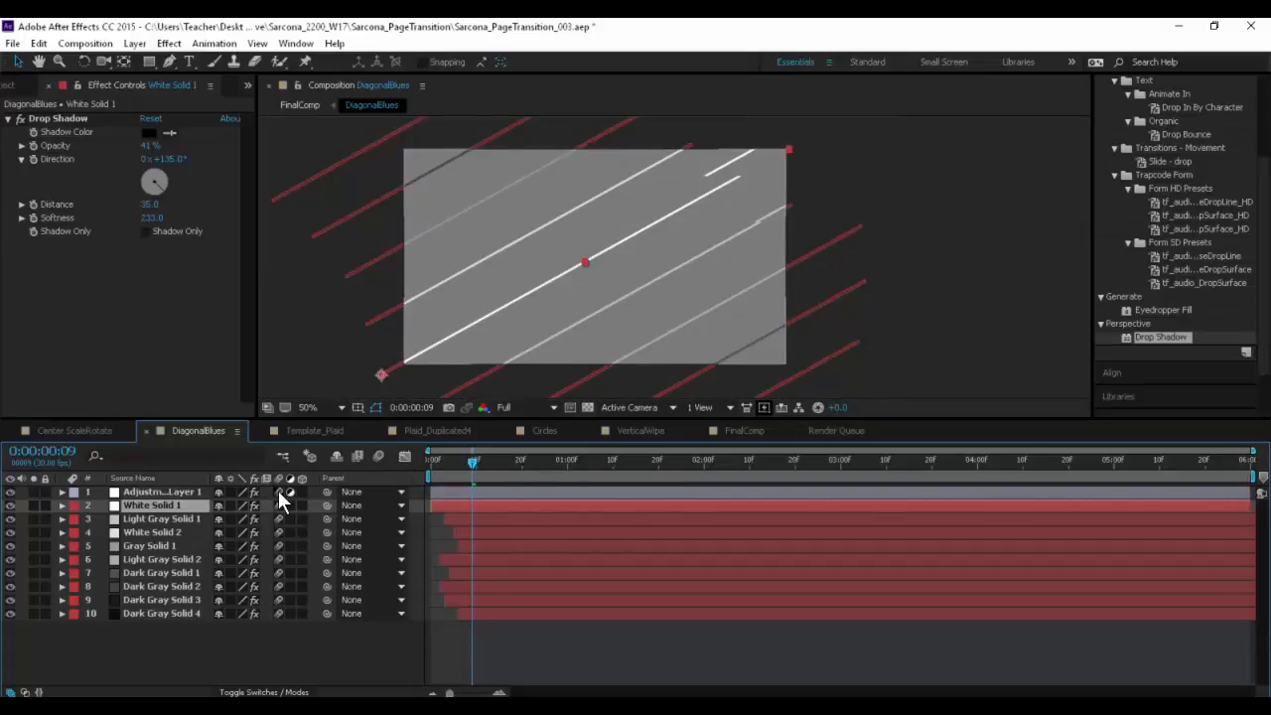
- Hide and reshow White Solid 2, Gray Solid 1, and White Solid 1 to identify which line each layer draws
left_click(175, 532)
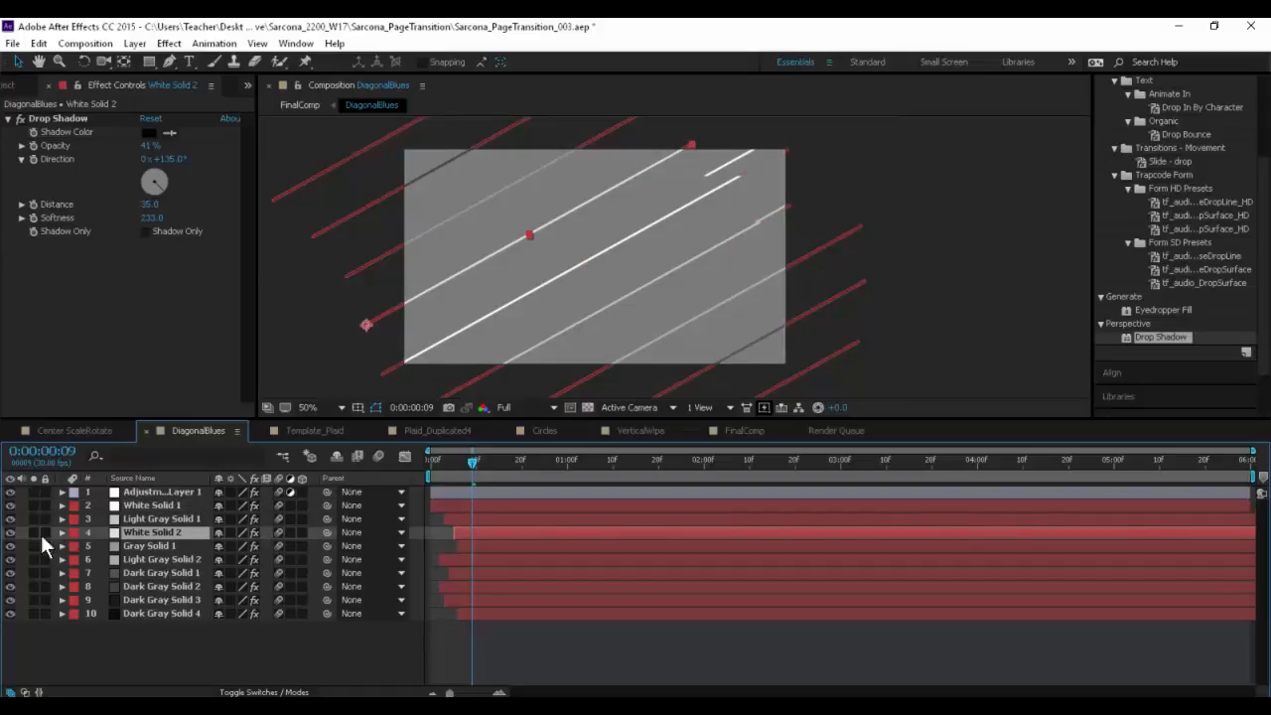
left_click(11, 535)
left_click(11, 534)
left_click(9, 549)
left_click(9, 546)
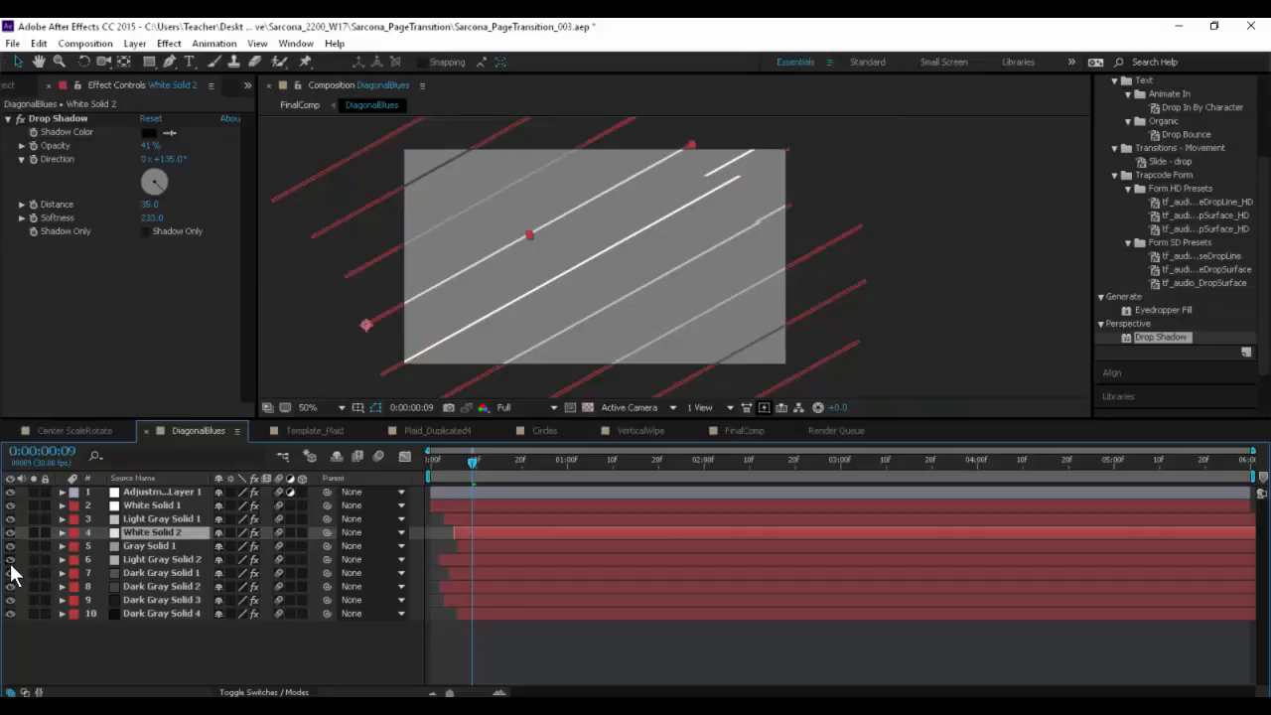
left_click(11, 505)
left_click(11, 506)
- Reveal White Solid 1's Scale keyframes and move the current time to 0:00:00:08
left_click(146, 504)
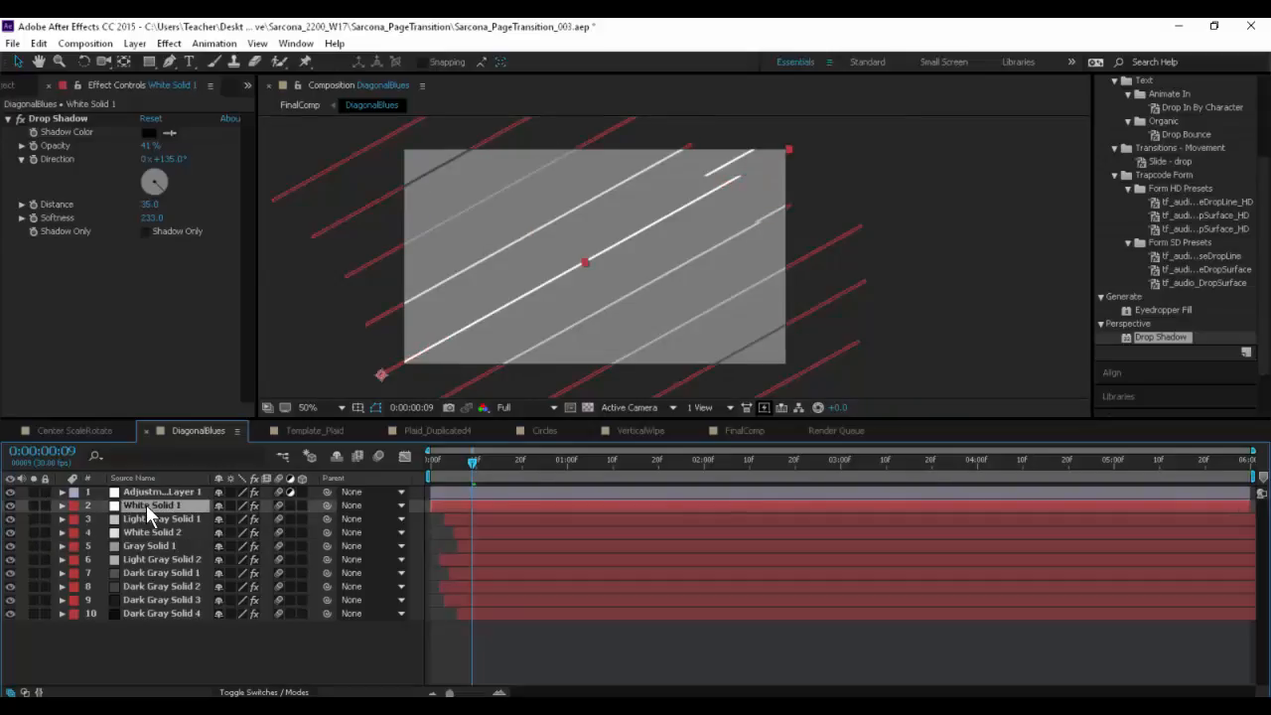
key("u")
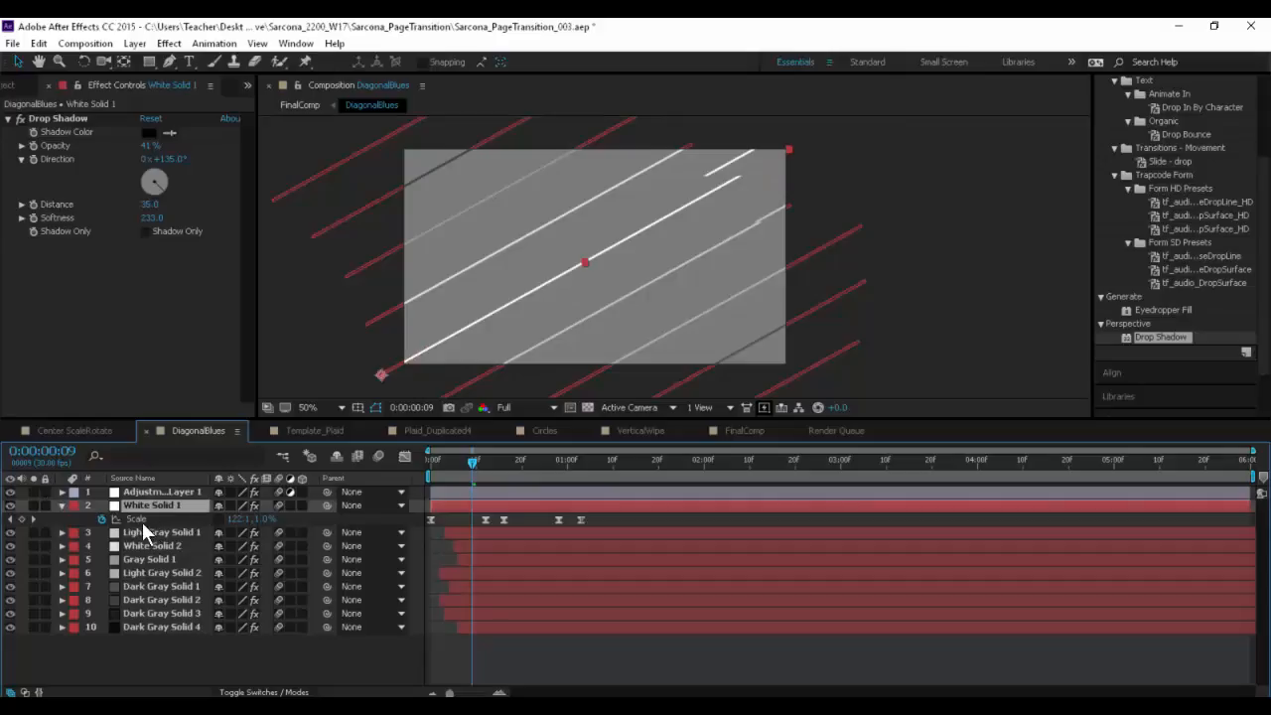
key("Return")
mouse_move(475, 463)
left_mouse_down()
mouse_move(448, 468)
mouse_move(464, 470)
left_mouse_up()
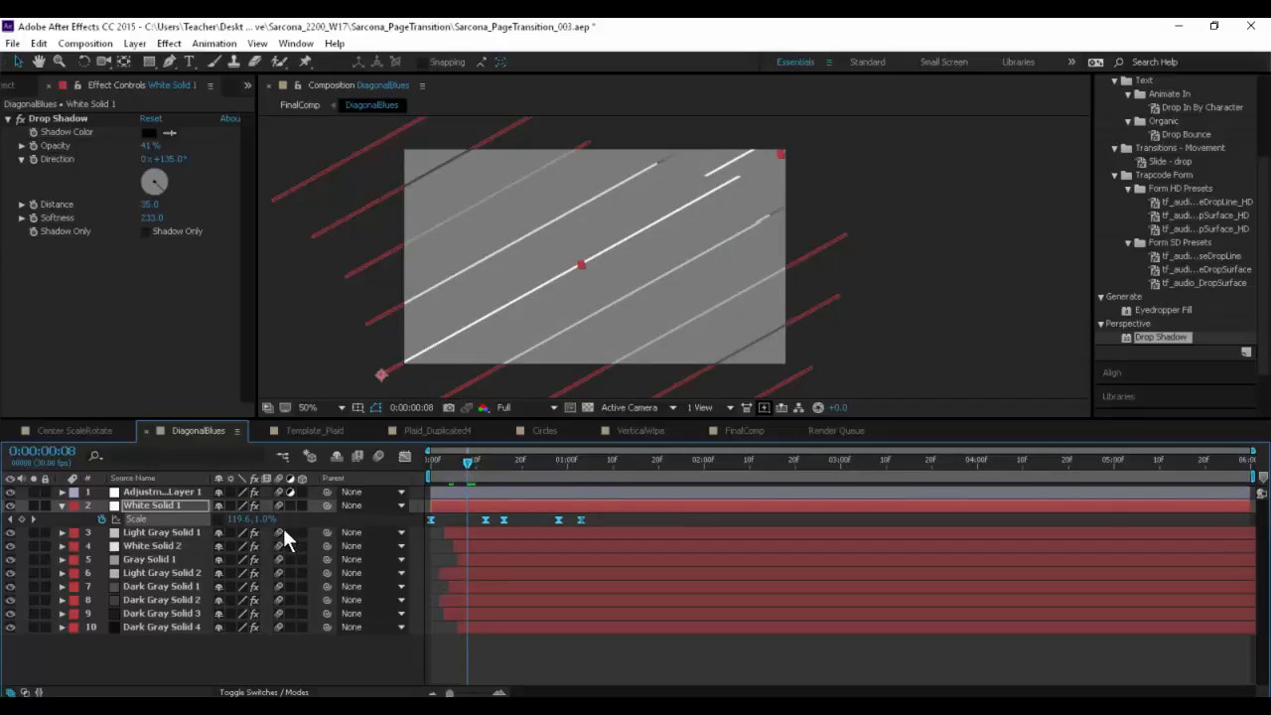
- Select solid layers 2 through 10, open the Graph Editor, and reveal all their keyframed Scale properties
right_click(152, 520)
left_click(162, 493)
left_click(173, 624, "shift")
left_click(404, 459)
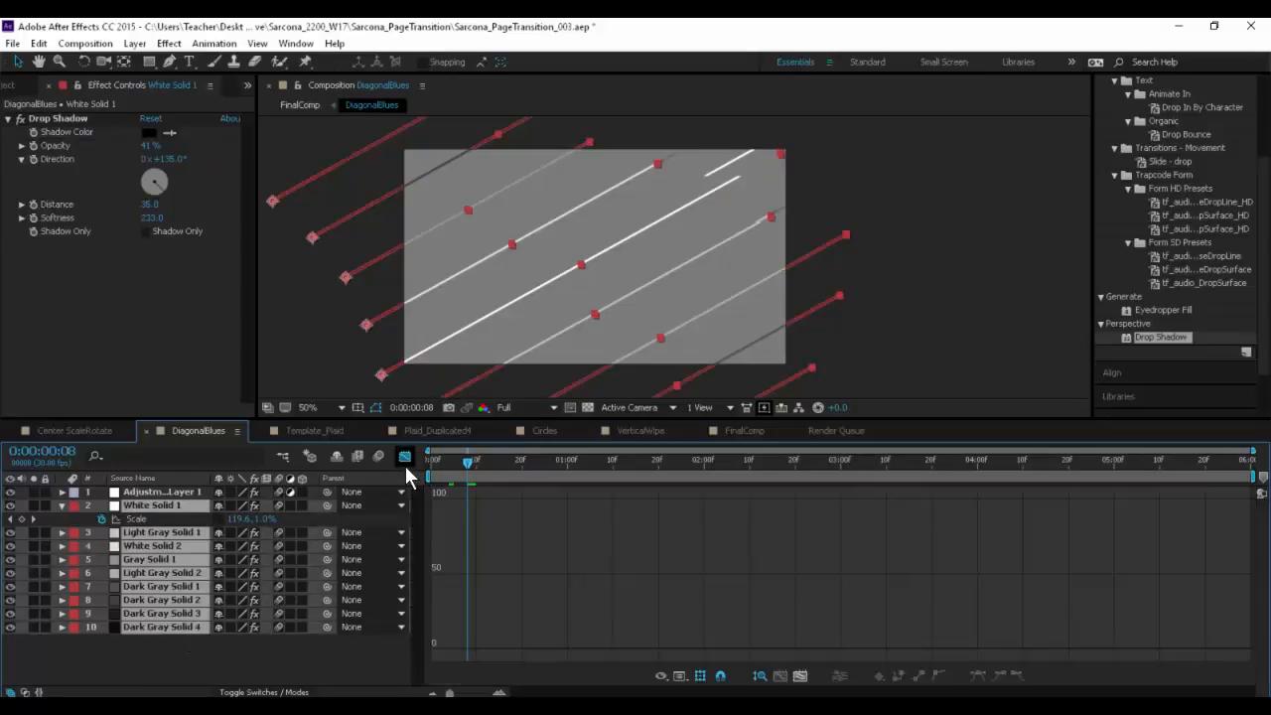
key("u")
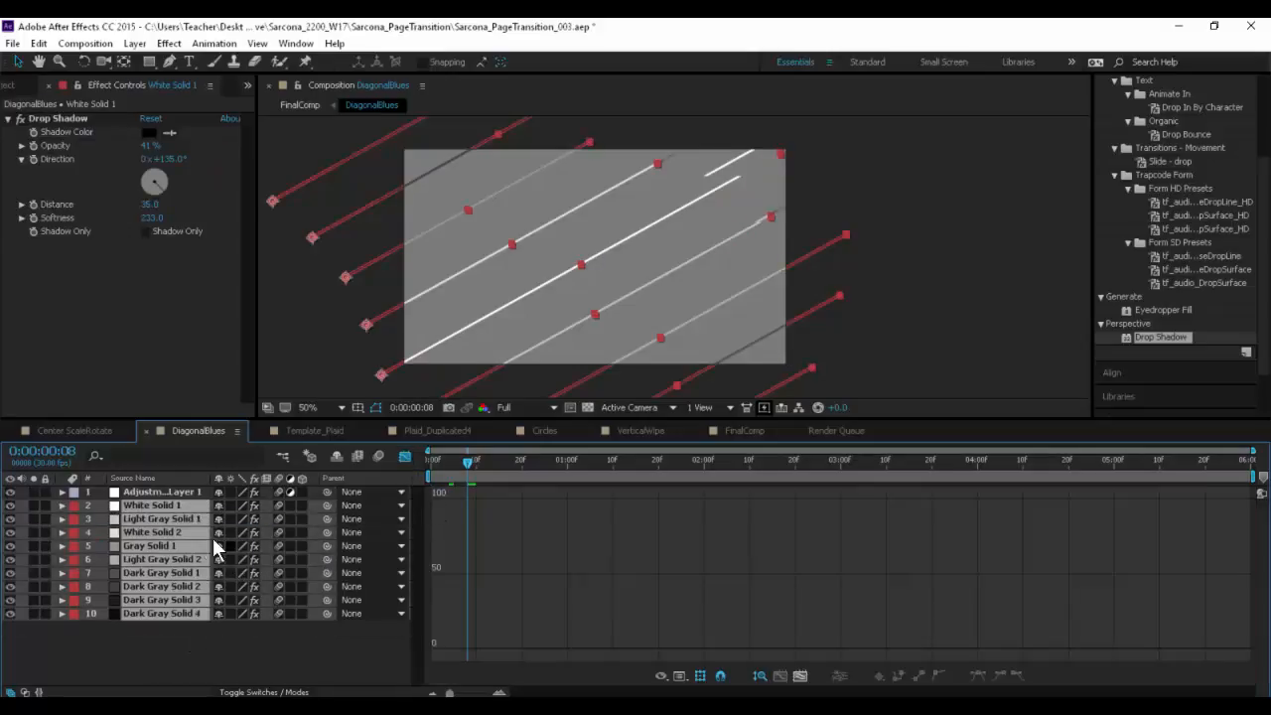
key("u")
- Select the Scale property of all nine solid layers and display their curves as a value graph
left_click(167, 522)
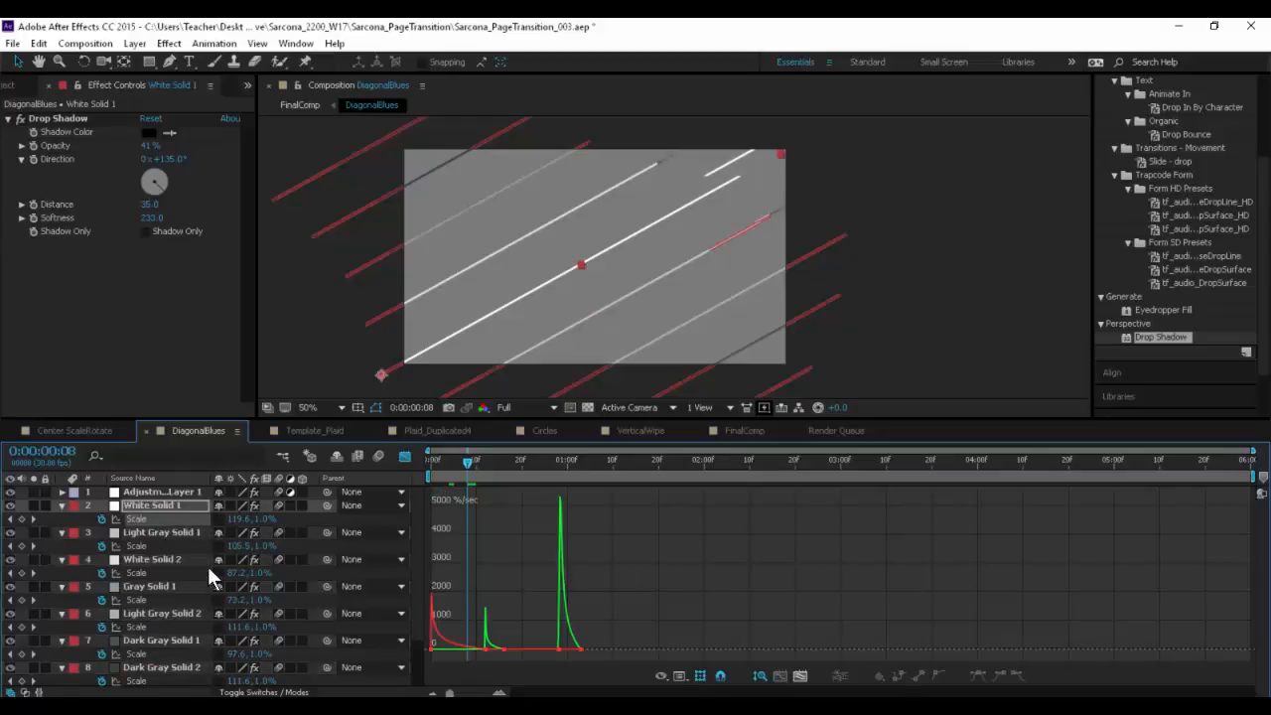
scroll(207, 568, "down", 3)
left_click(165, 677)
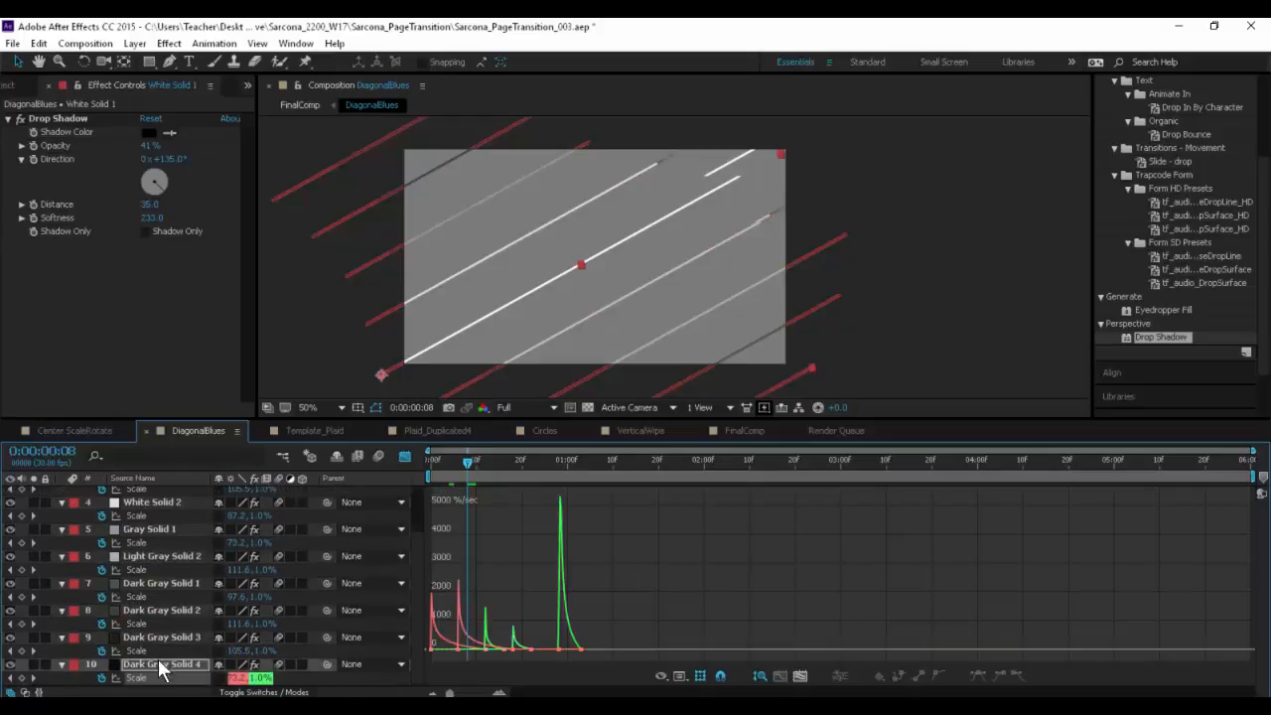
left_click(146, 648, "shift")
left_click(143, 622, "shift")
left_click(143, 595, "shift")
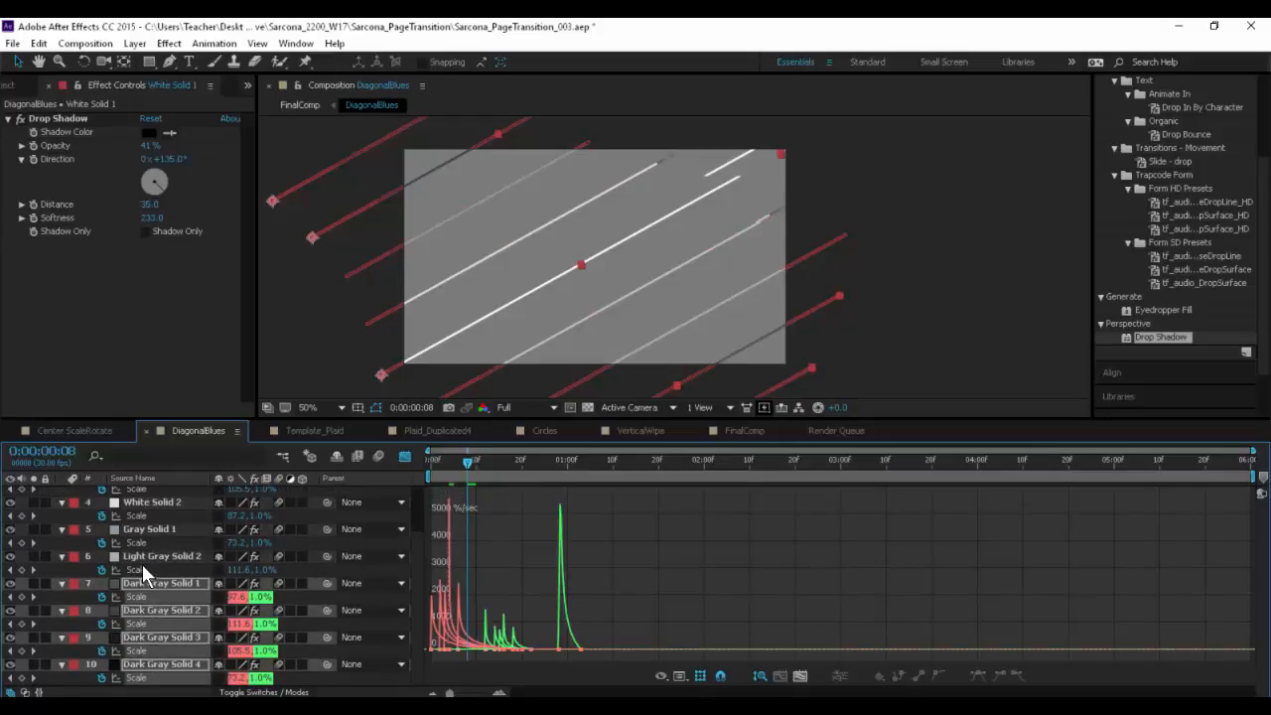
left_click(143, 567, "shift")
left_click(143, 543, "shift")
left_click(139, 516, "shift")
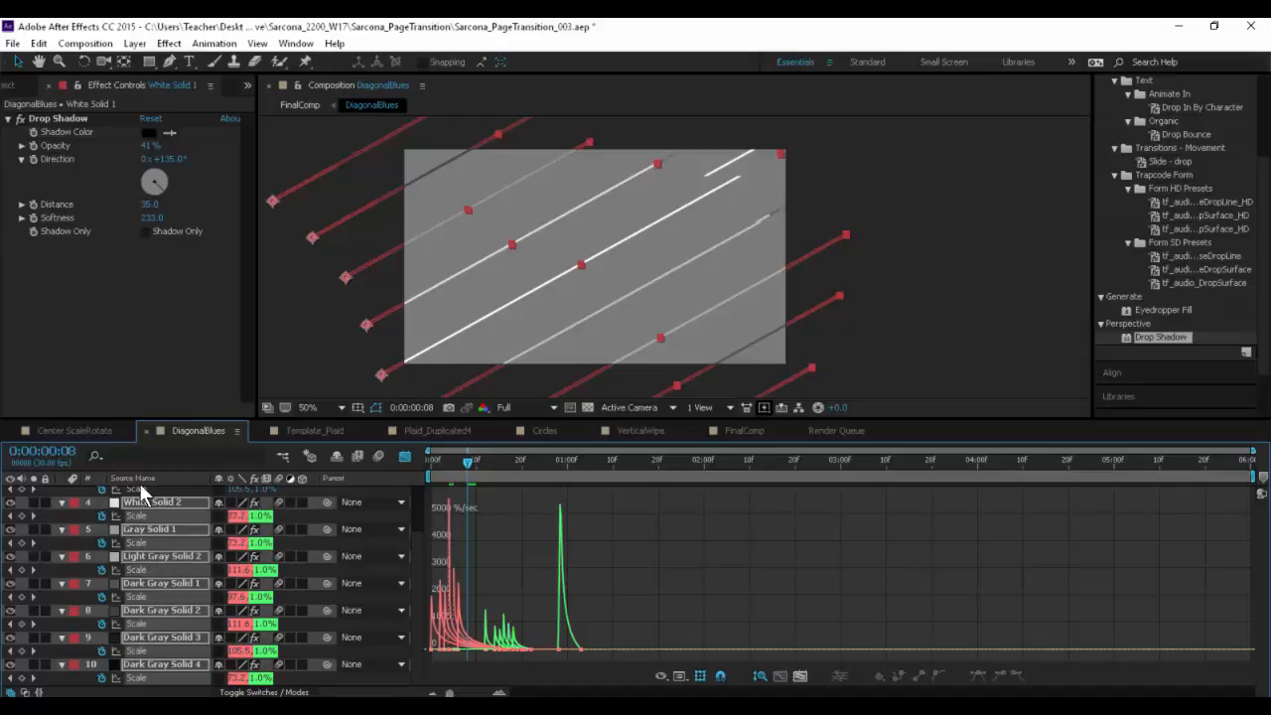
left_click(136, 479)
scroll(167, 538, "up", 3)
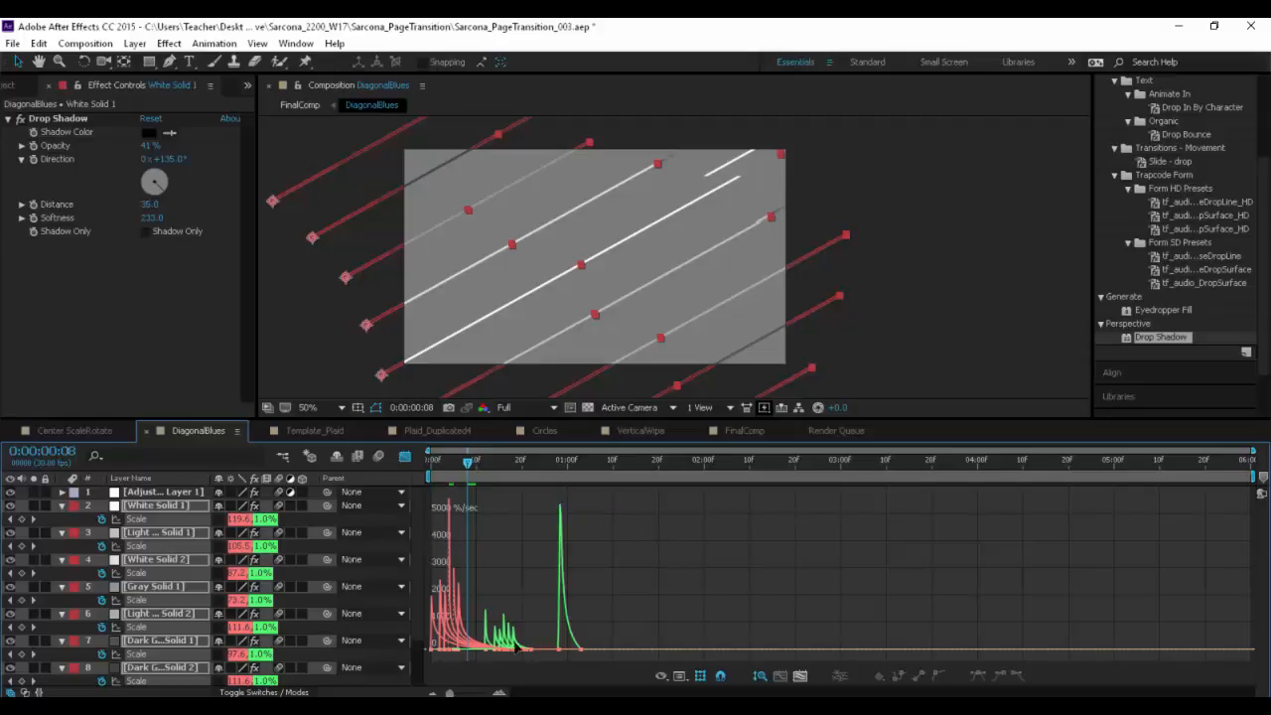
right_click(581, 515)
left_click(641, 358)
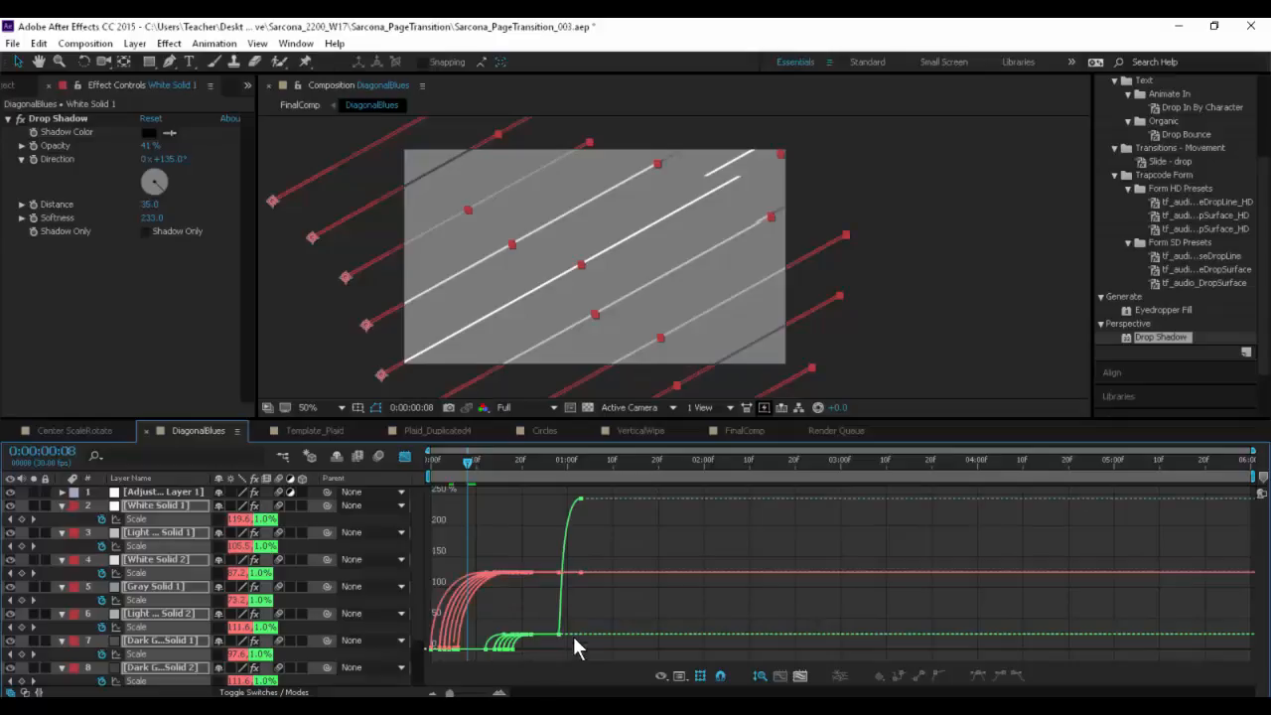
- Try raising the solids' middle vertical Scale keyframes to about 90% on the value graph, and undo the change
left_click_drag(485, 623, 587, 652)
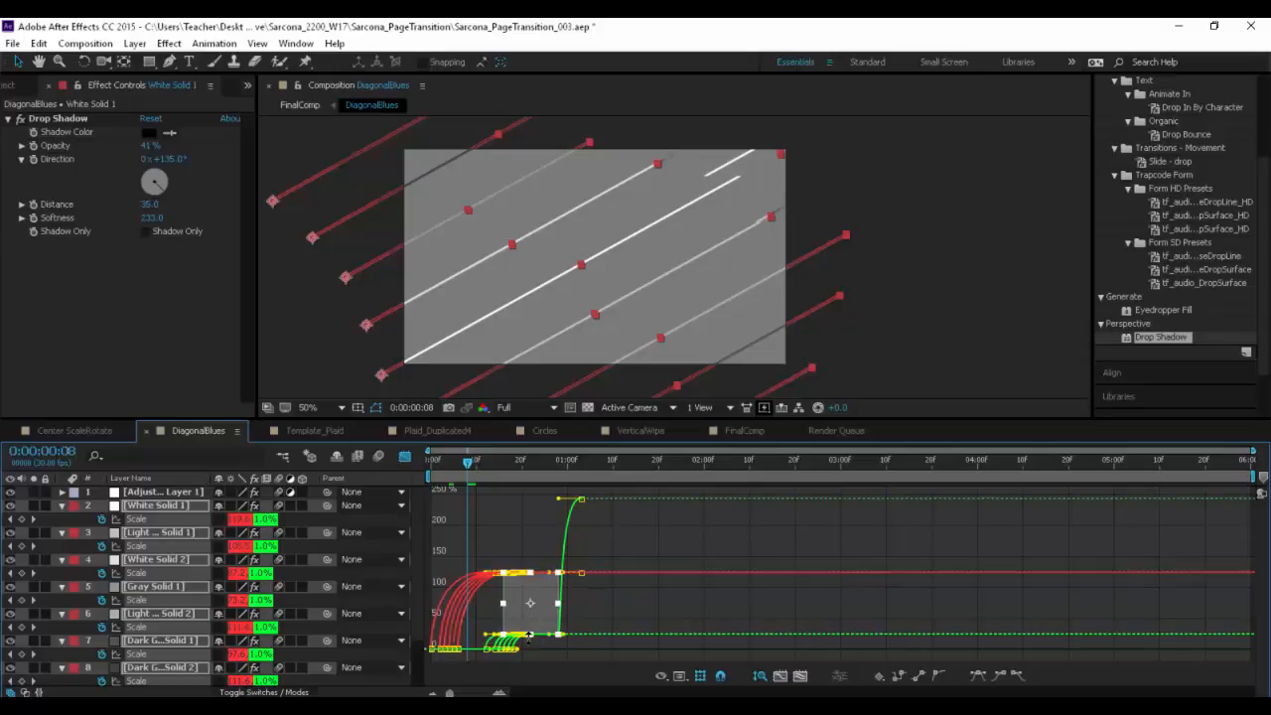
left_click_drag(532, 636, 539, 593)
left_click(499, 463)
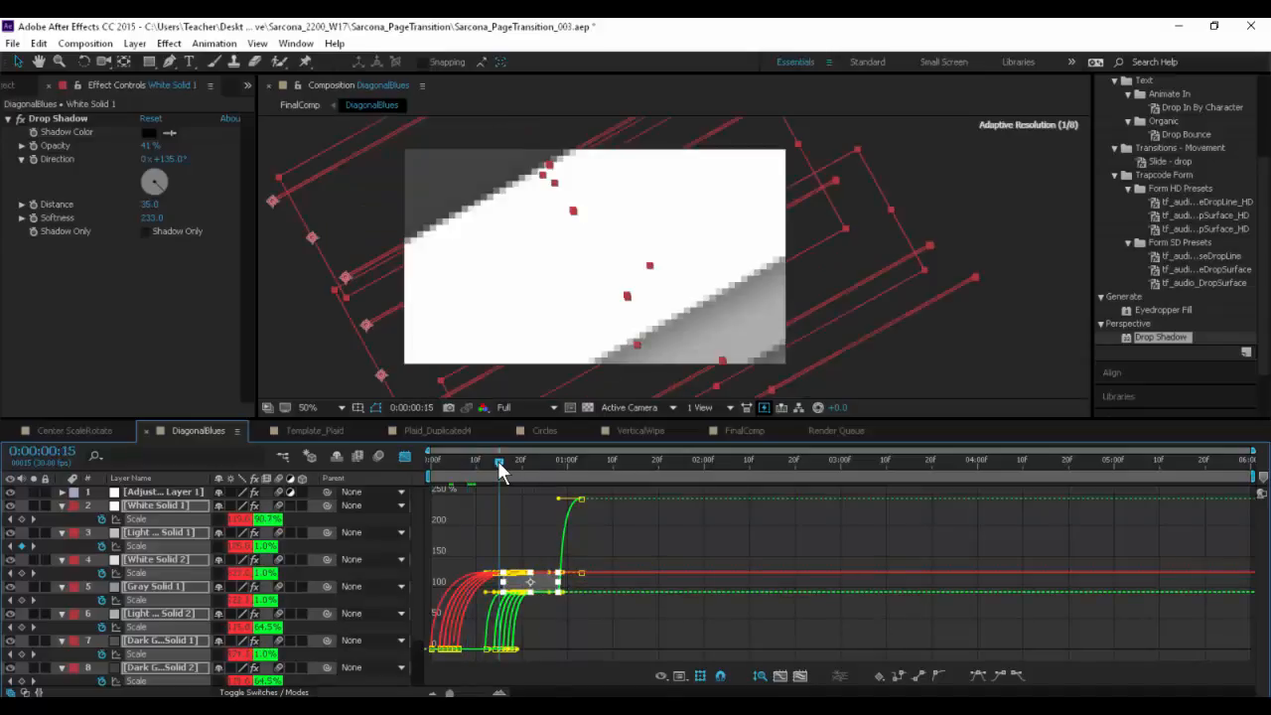
left_click_drag(500, 464, 495, 463)
key("ctrl+z")
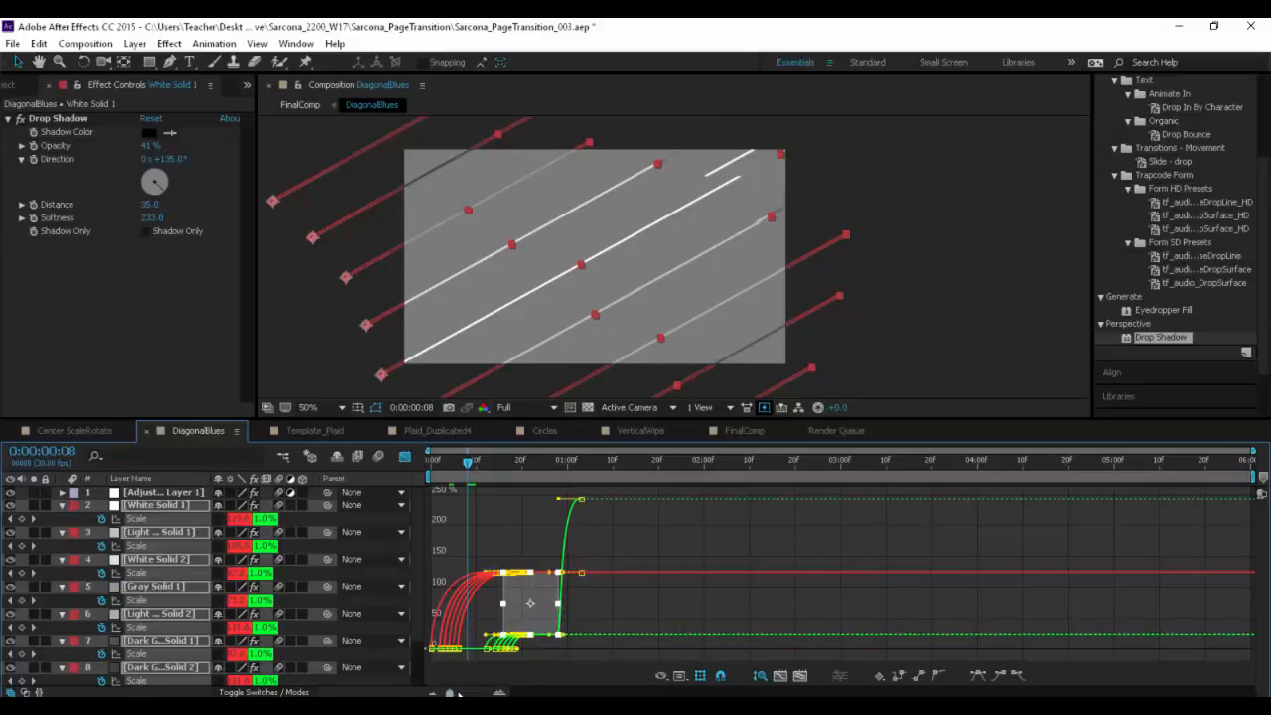
- Select the solids' early 1% vertical Scale keyframes on the value graph and raise them slightly to thicken the lines to about 4%
left_click_drag(451, 693, 480, 694)
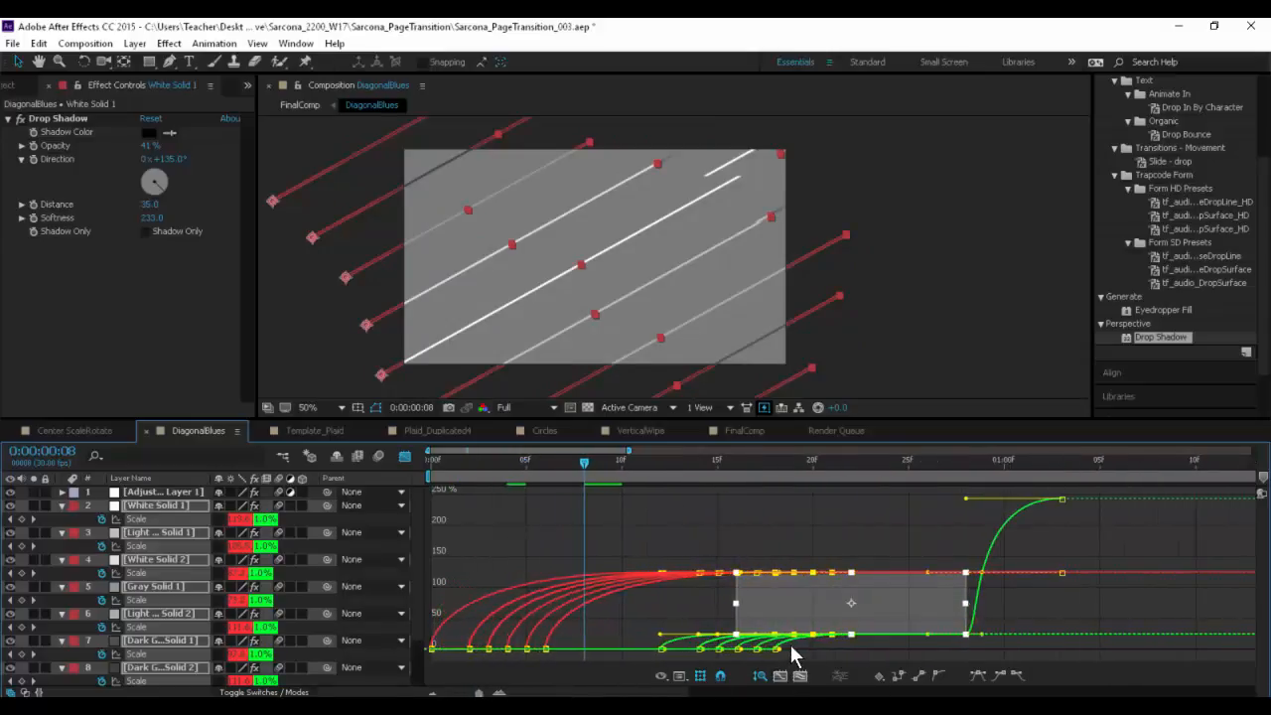
left_click_drag(800, 646, 417, 659)
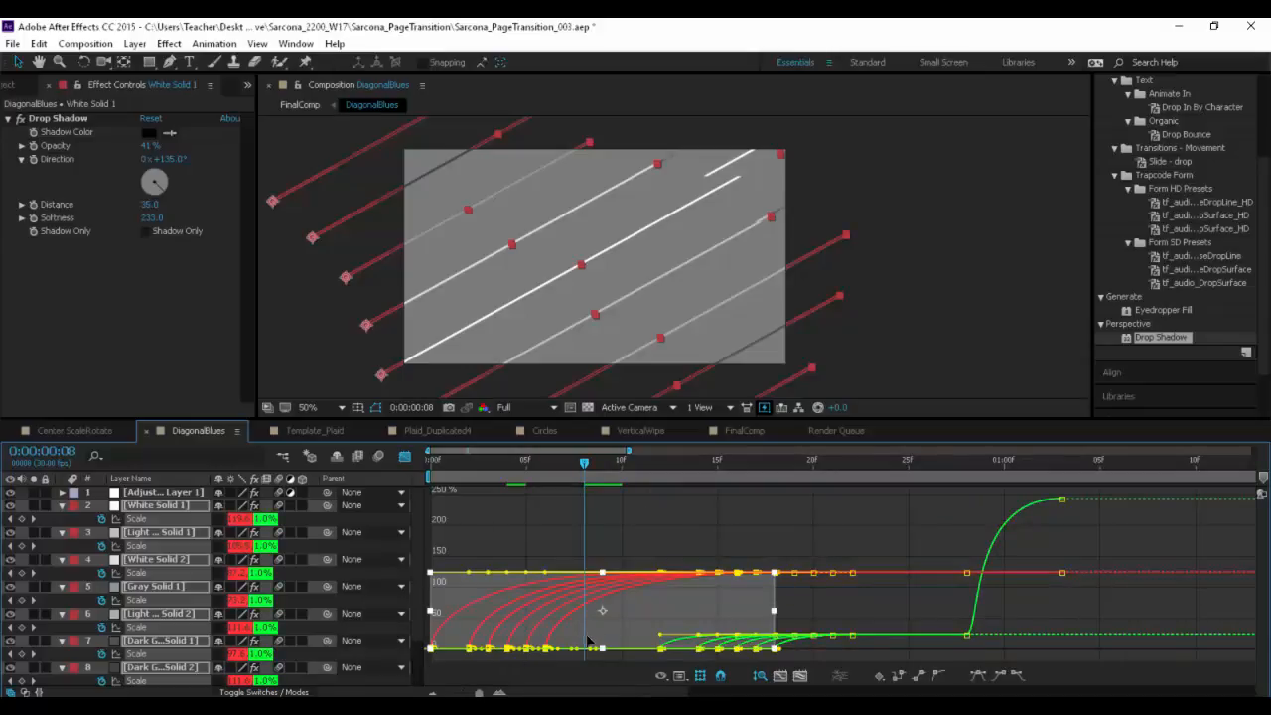
left_click_drag(579, 652, 588, 645)
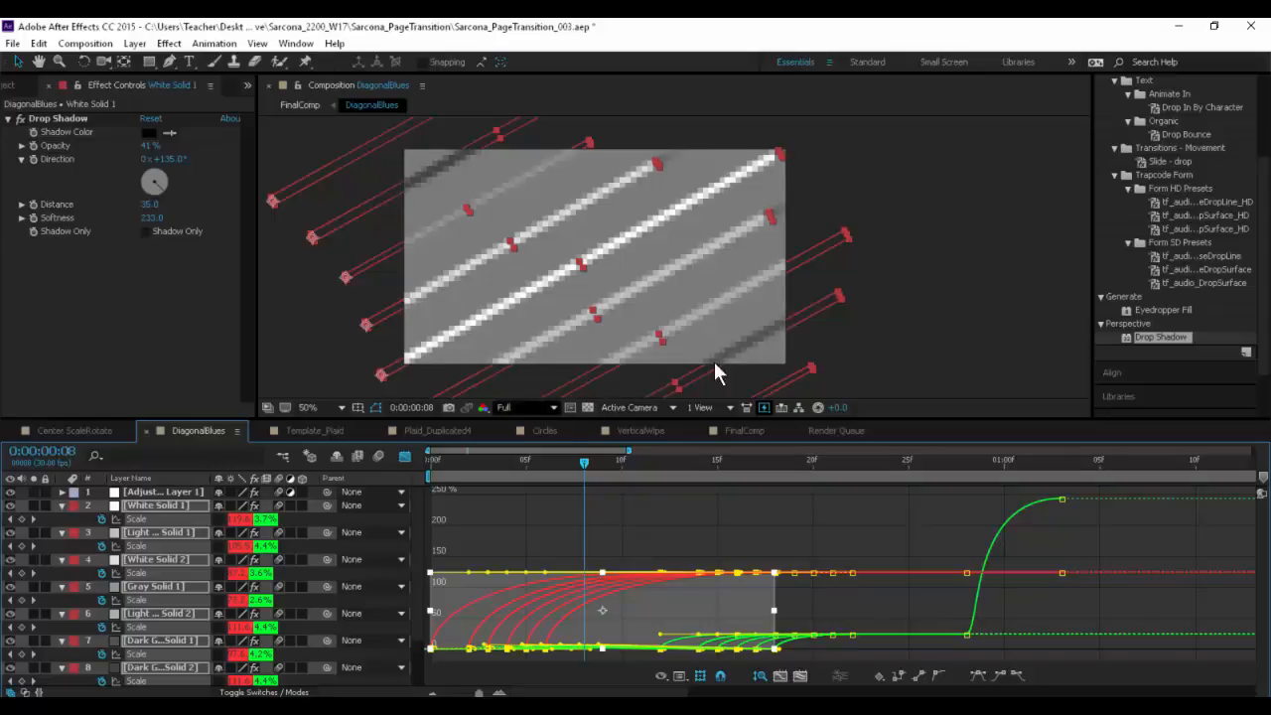
left_click(916, 282)
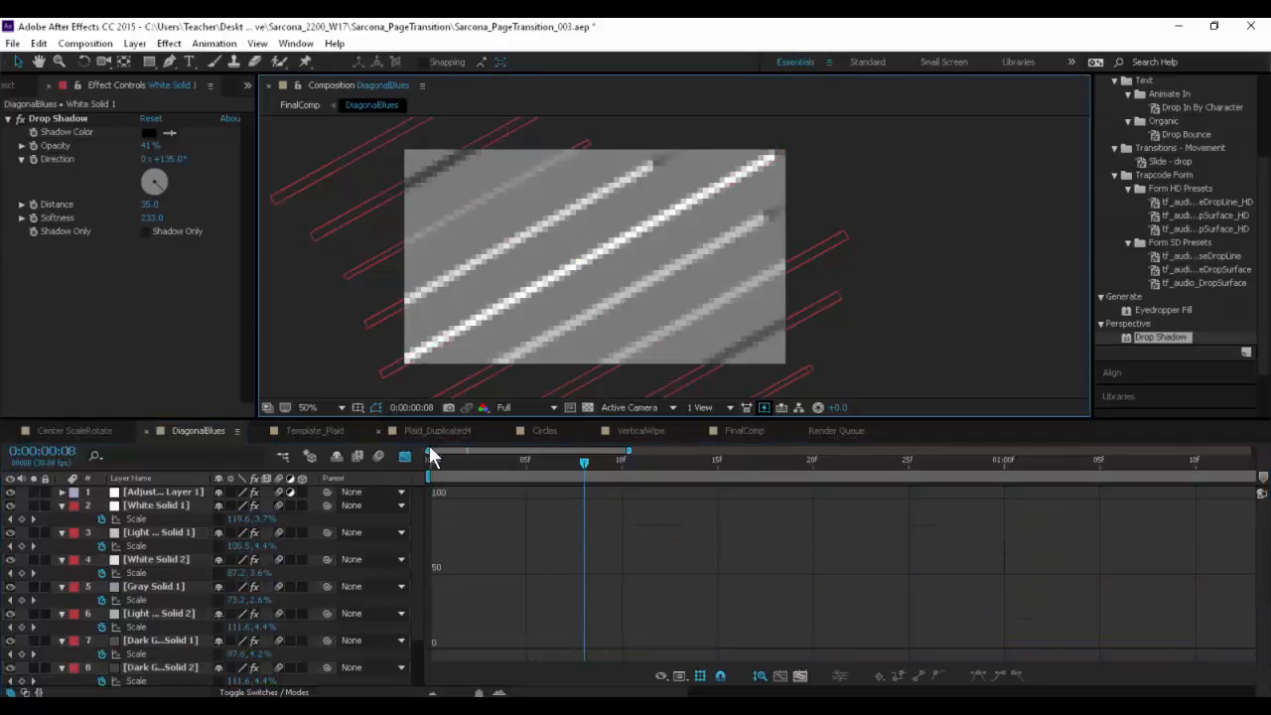
- Collapse the revealed properties of all layers and switch the timeline from the Graph Editor back to layer bars
key("ctrl+a")
key("u")
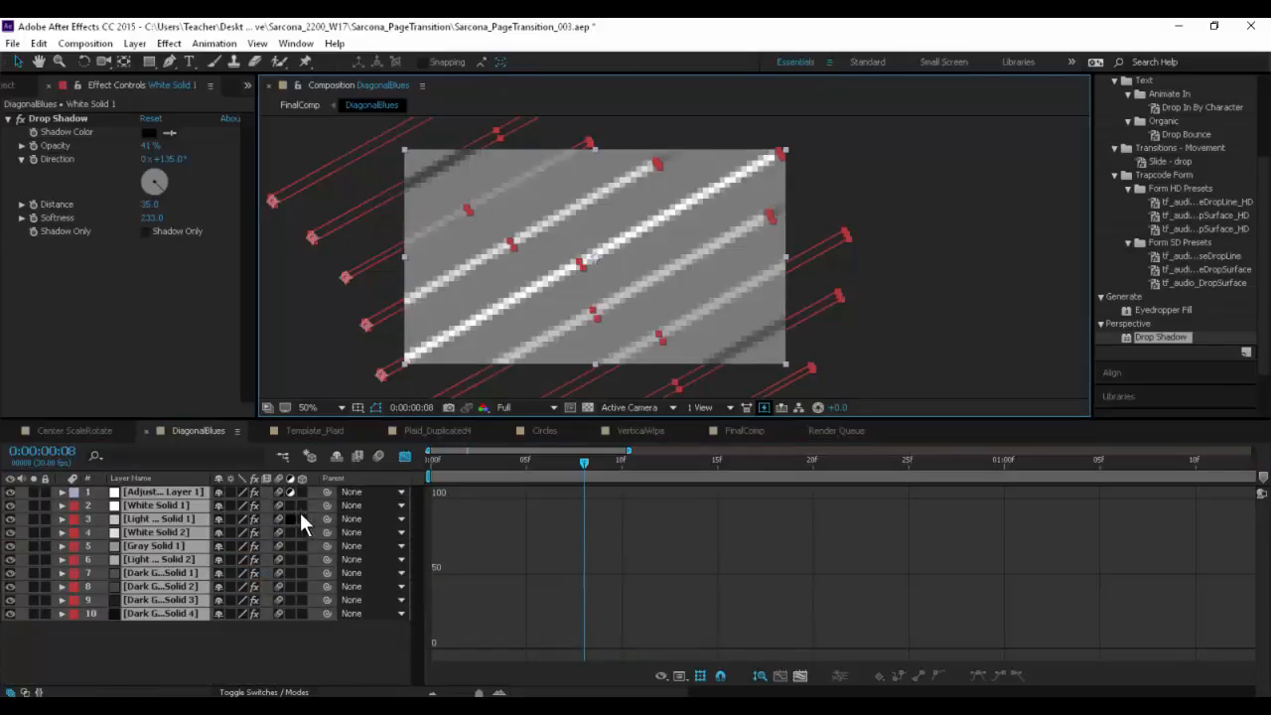
left_click(405, 457)
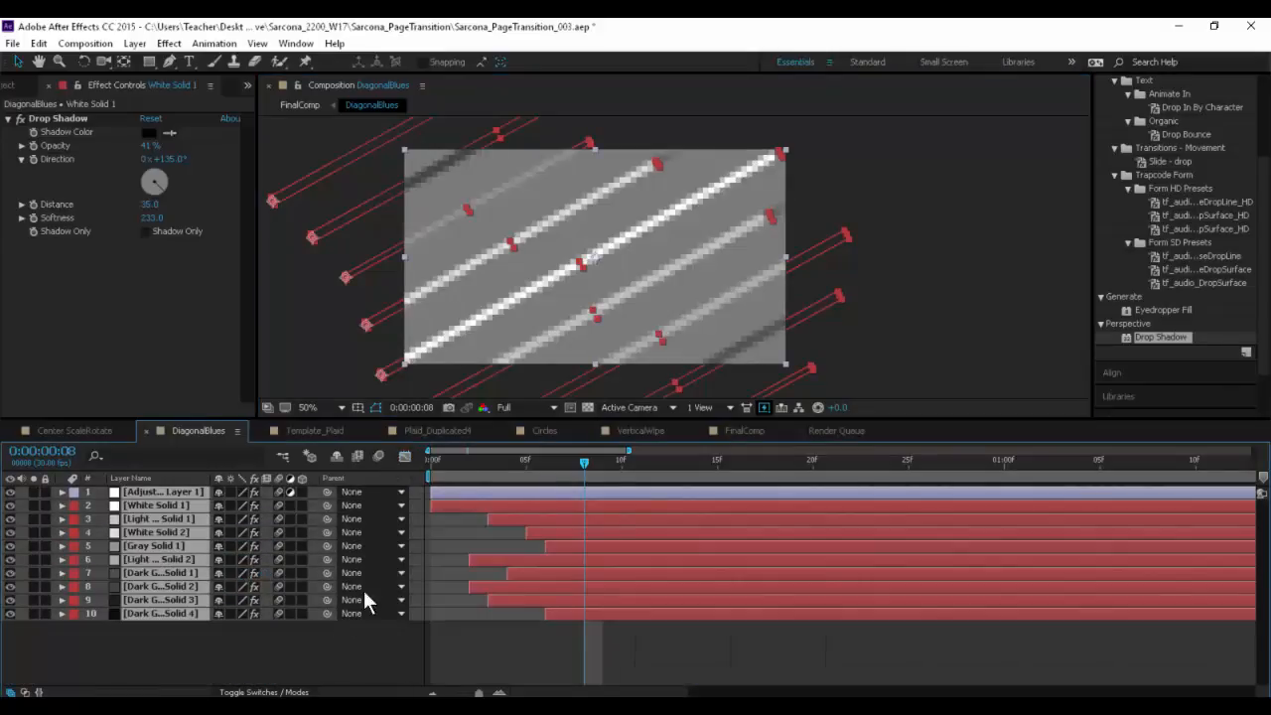
left_click(317, 645)
- Turn the composition's motion blur back on and compare frame 0:00:00:06 at Half and Full resolution, ending on Full
left_click(373, 454)
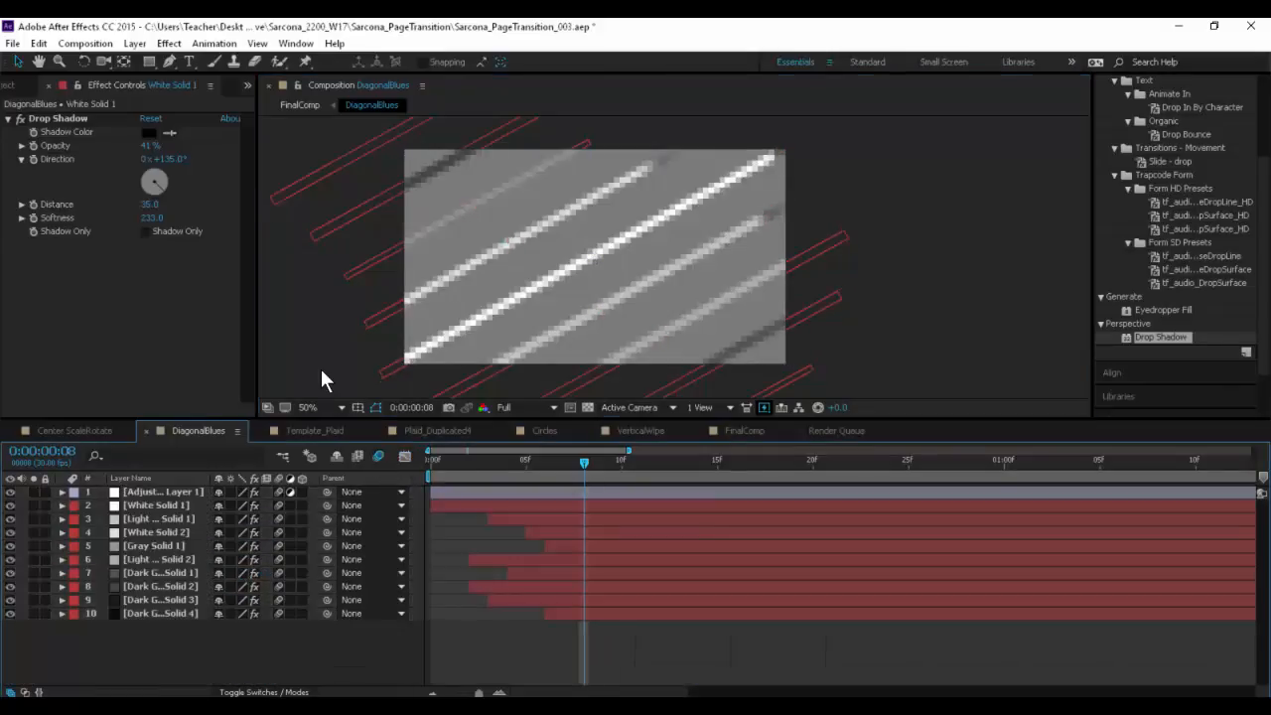
mouse_move(526, 463)
left_mouse_down()
mouse_move(430, 464)
mouse_move(546, 462)
left_mouse_up()
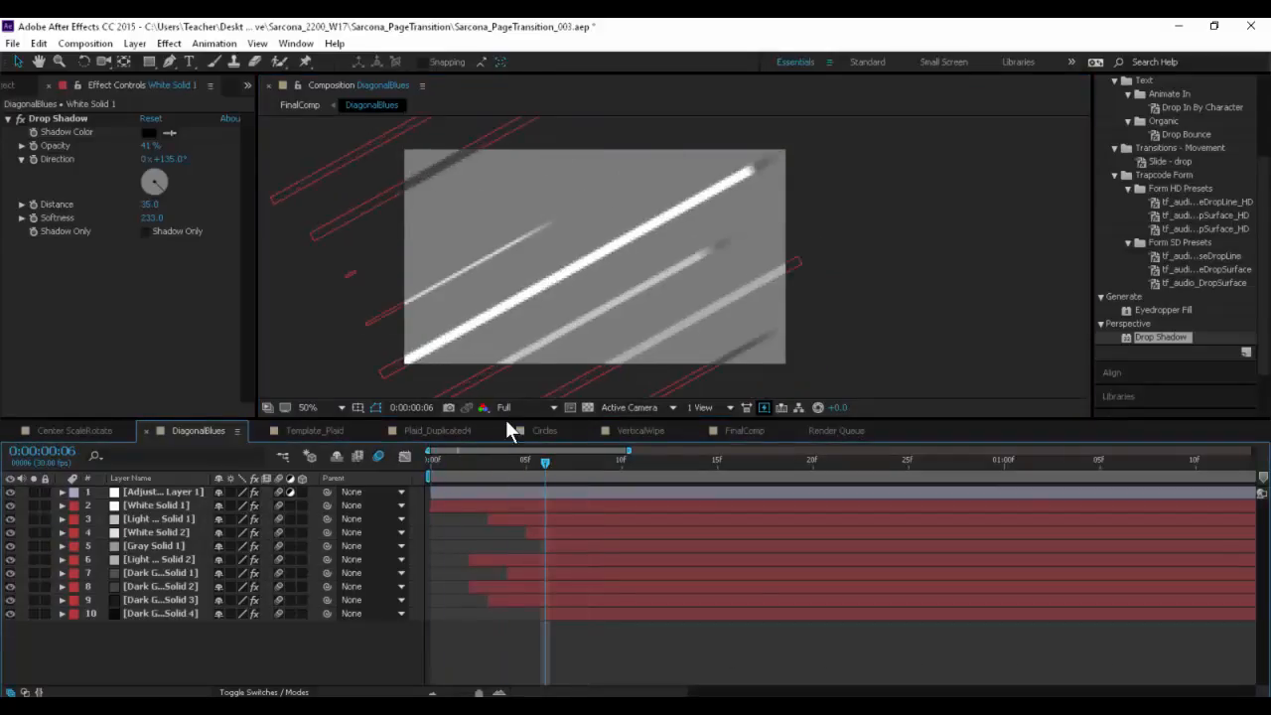
left_click(522, 407)
left_click(529, 466)
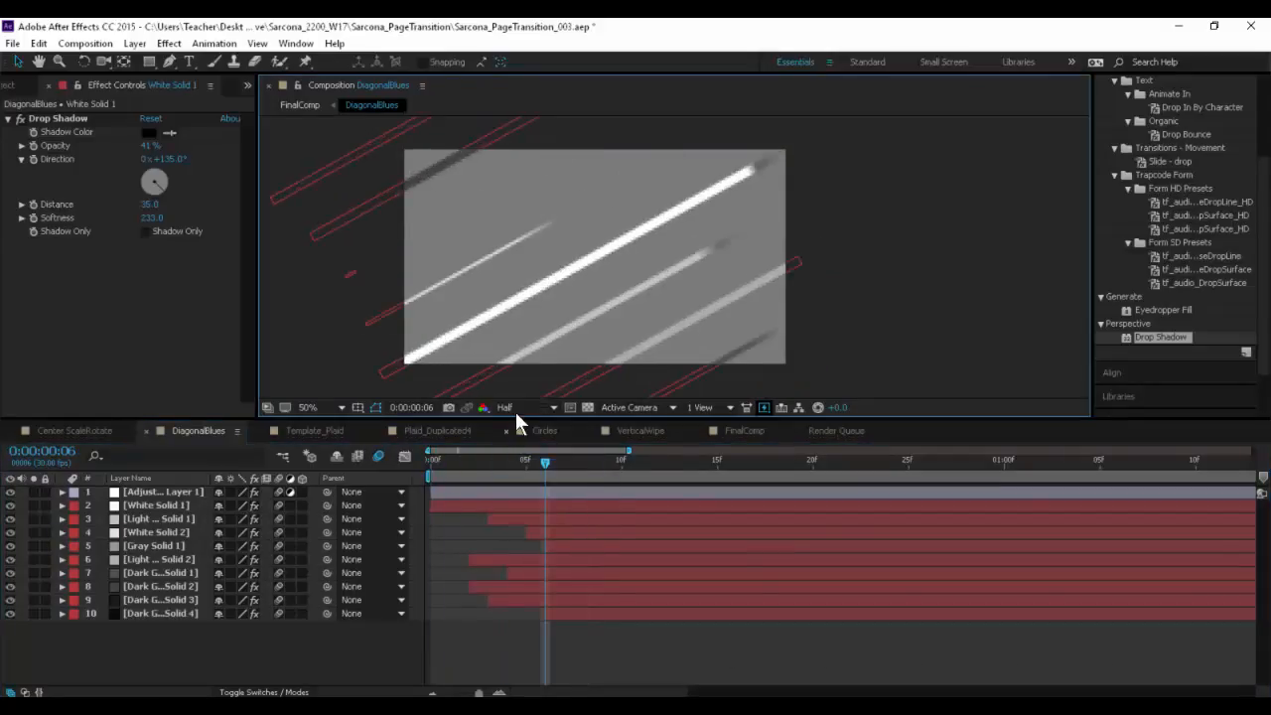
left_click(517, 408)
left_click(527, 448)
key("comma")
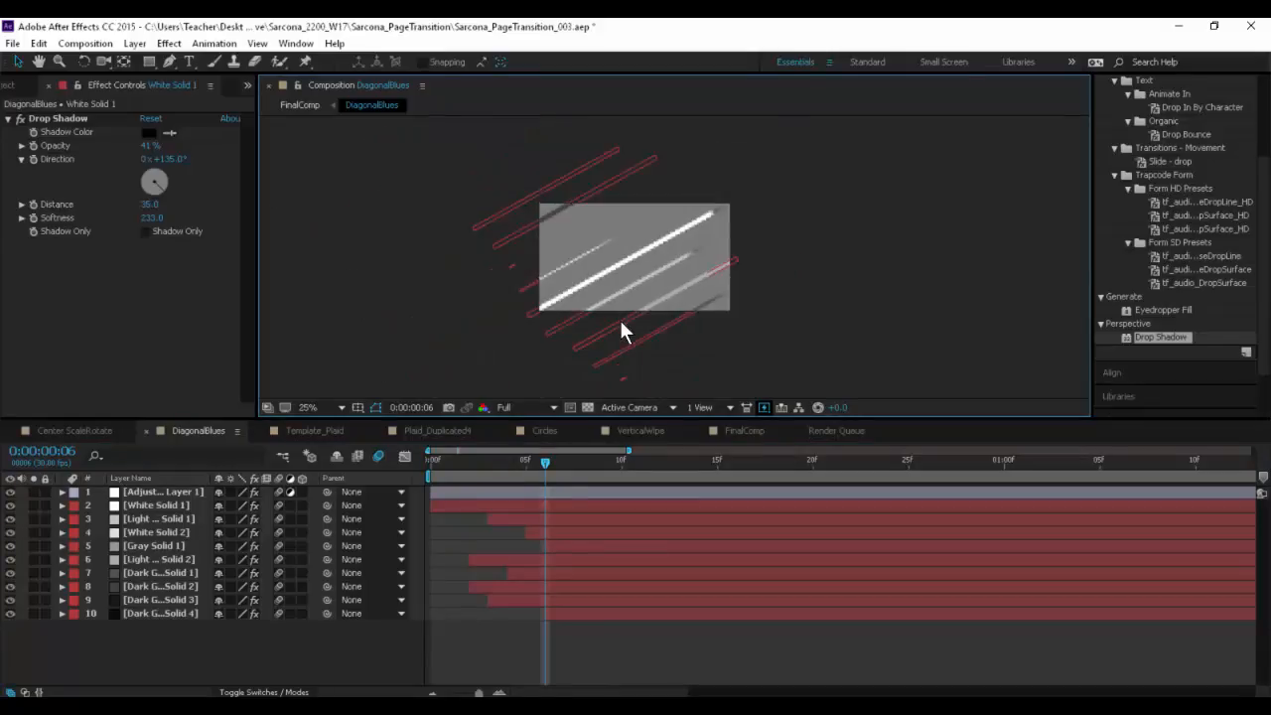
key("period")
- Preview the DiagonalBlues animation from its start to check the thickened stripes with motion blur
key("space")
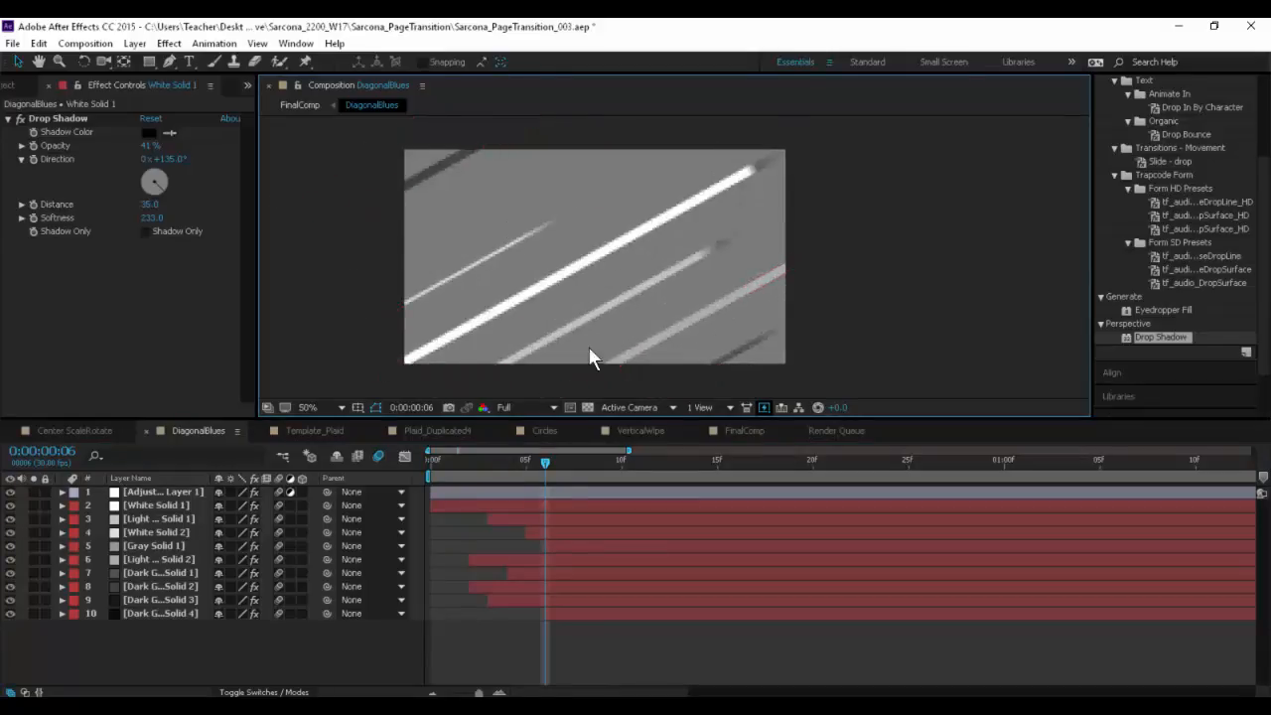
key("space")
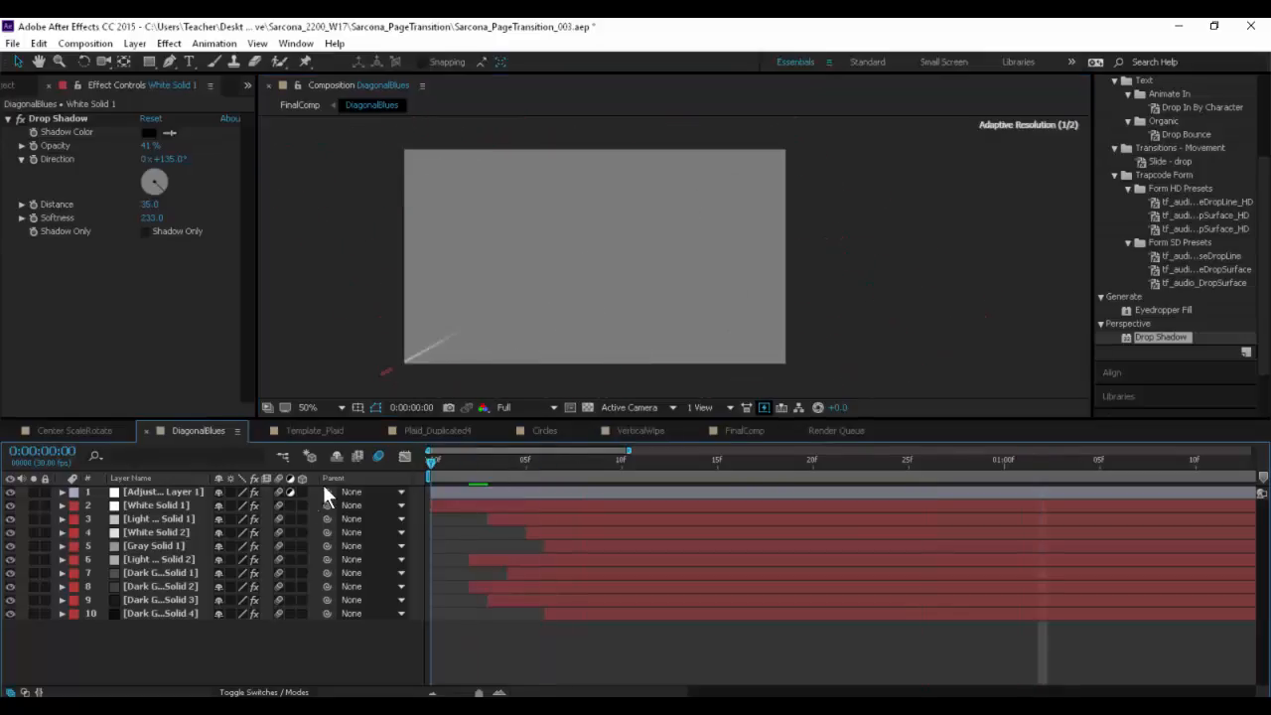
left_click(289, 494)
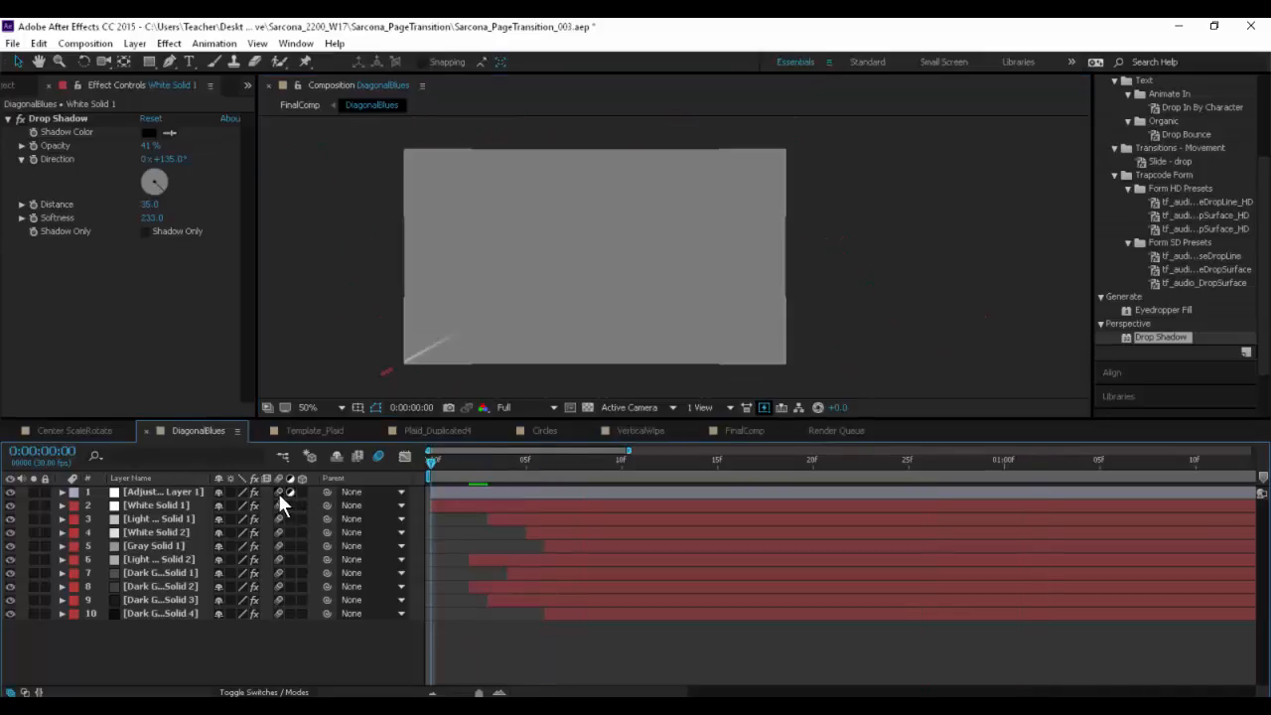
left_click(161, 492)
left_click(159, 505)
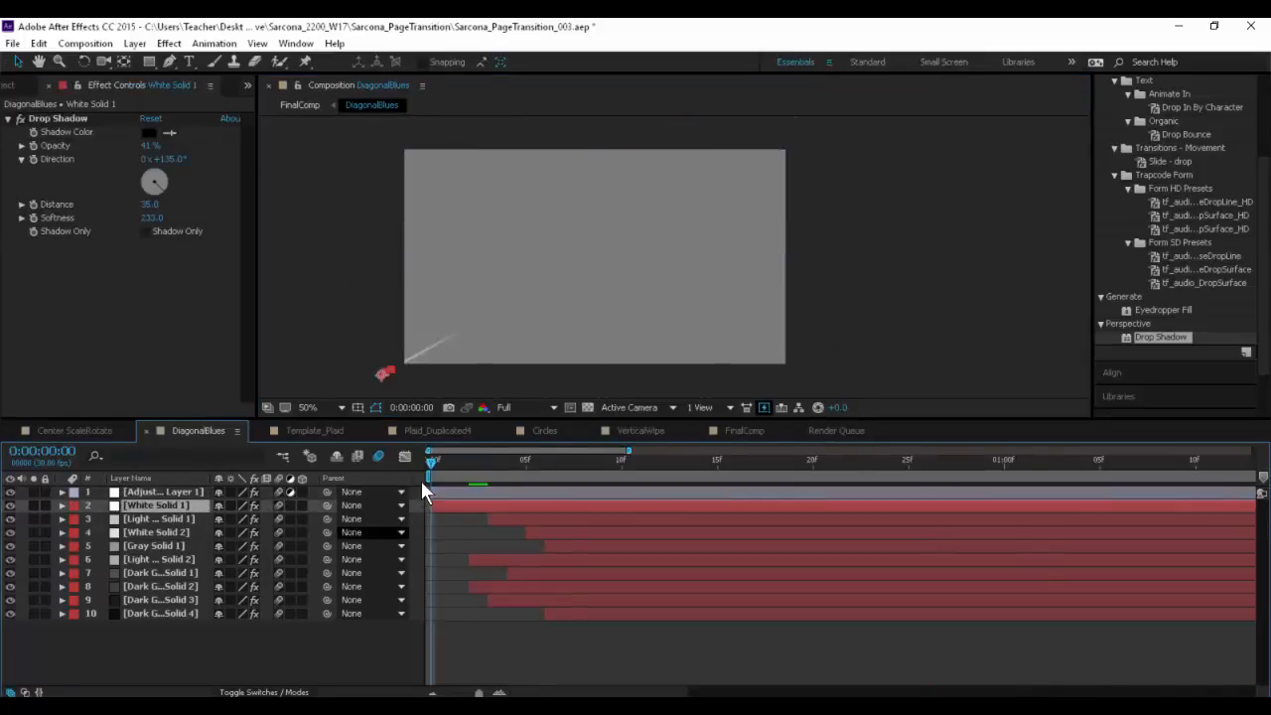
key("space")
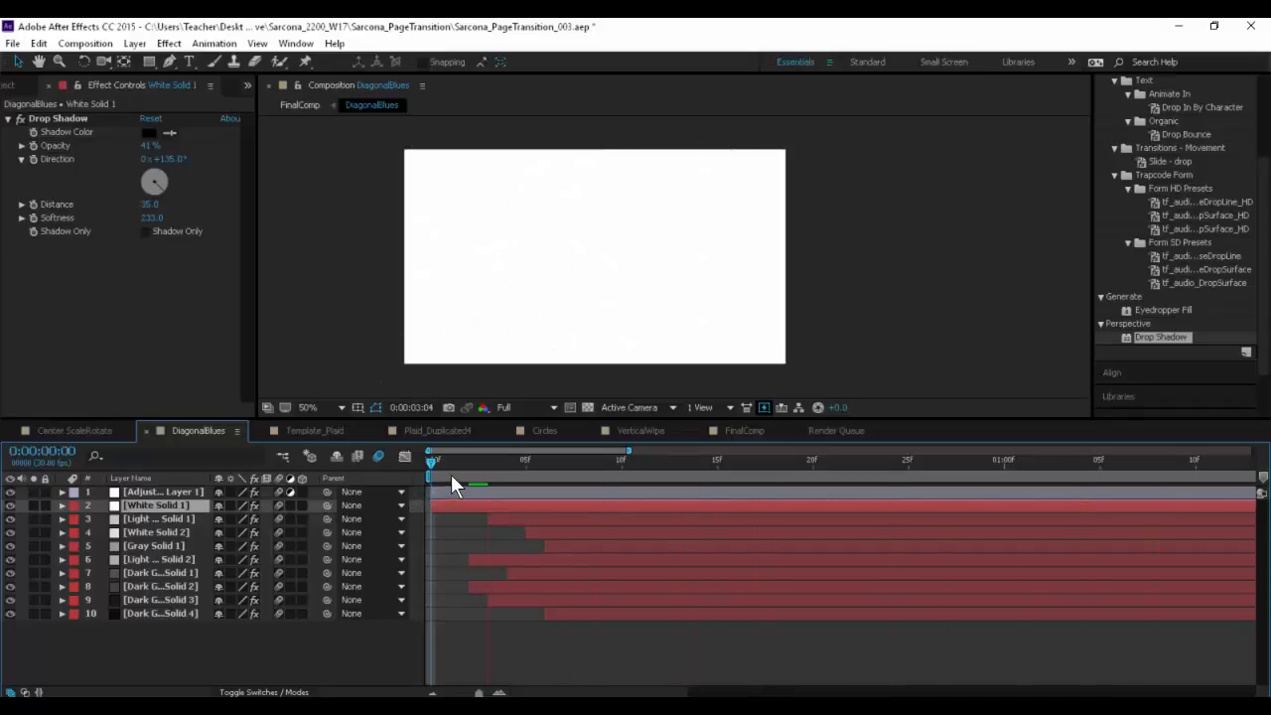
key("space")
- Inspect the stripe edges up close at 0:00:00:10 in DiagonalBlues and check the same animation in FinalComp up to 0:00:03:03
left_click_drag(449, 465, 599, 463)
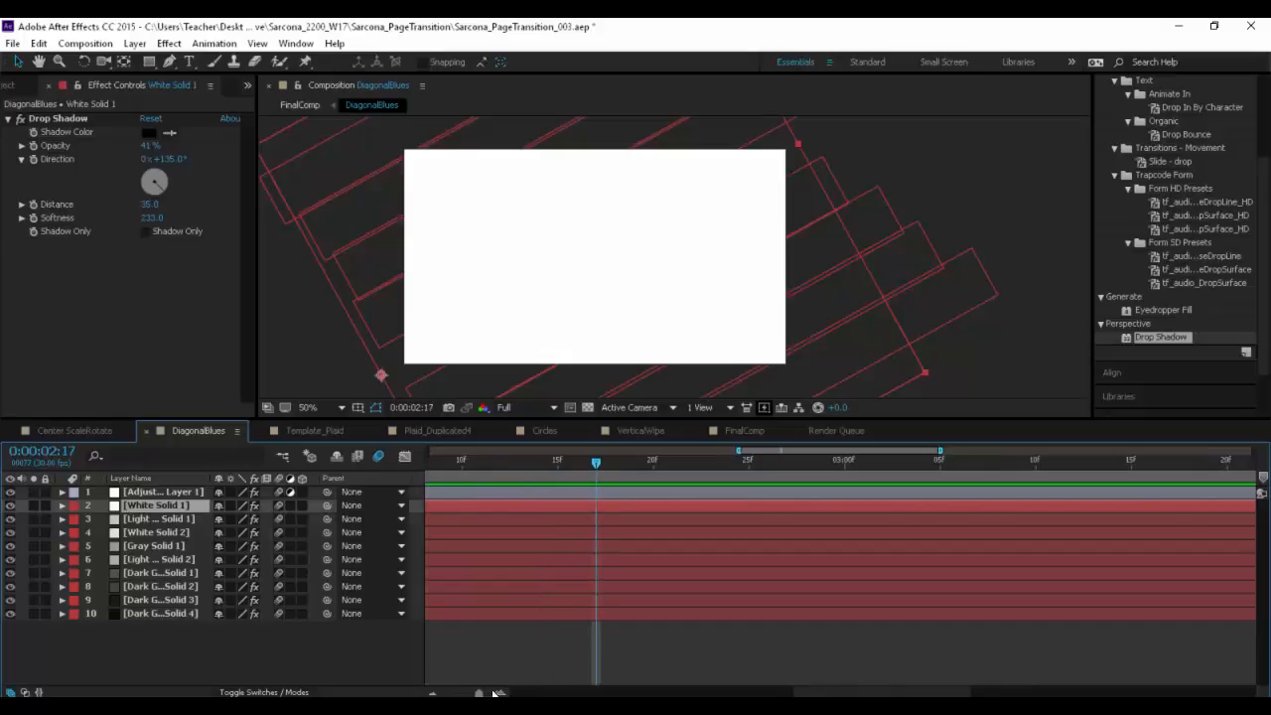
left_click_drag(480, 694, 445, 694)
left_click_drag(442, 462, 476, 462)
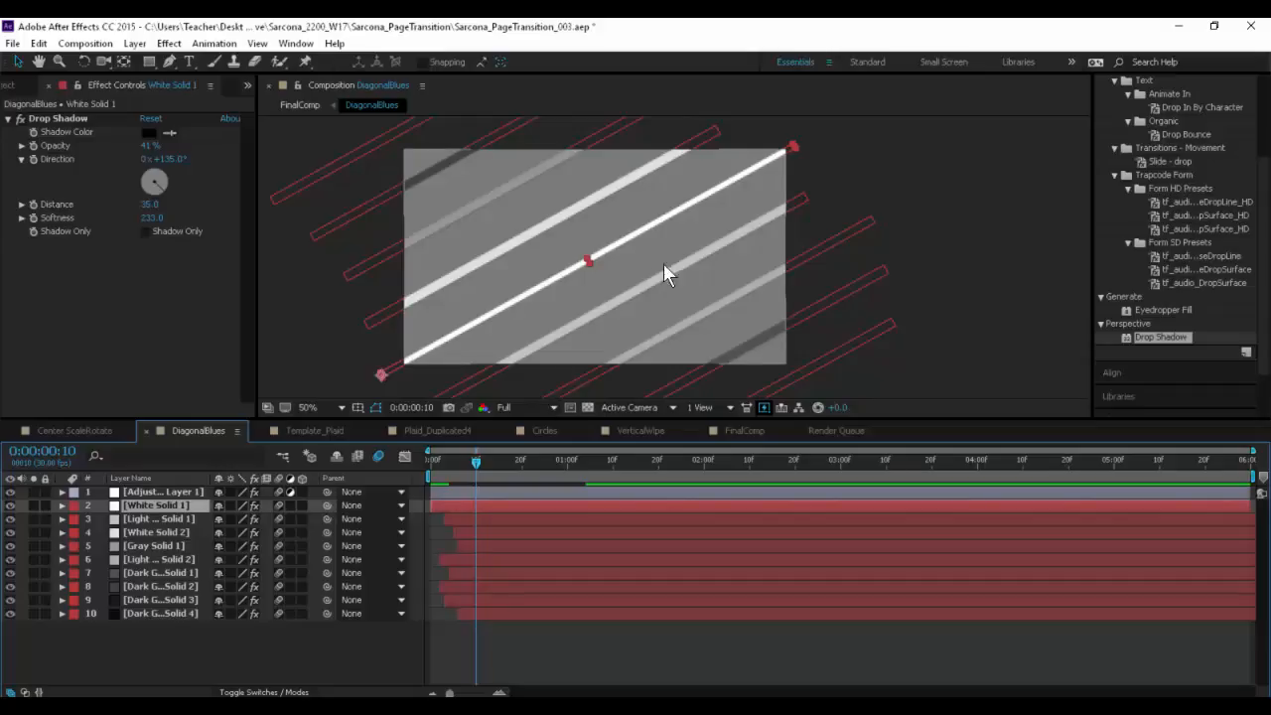
scroll(586, 223, "up", 4)
scroll(583, 222, "up", 3)
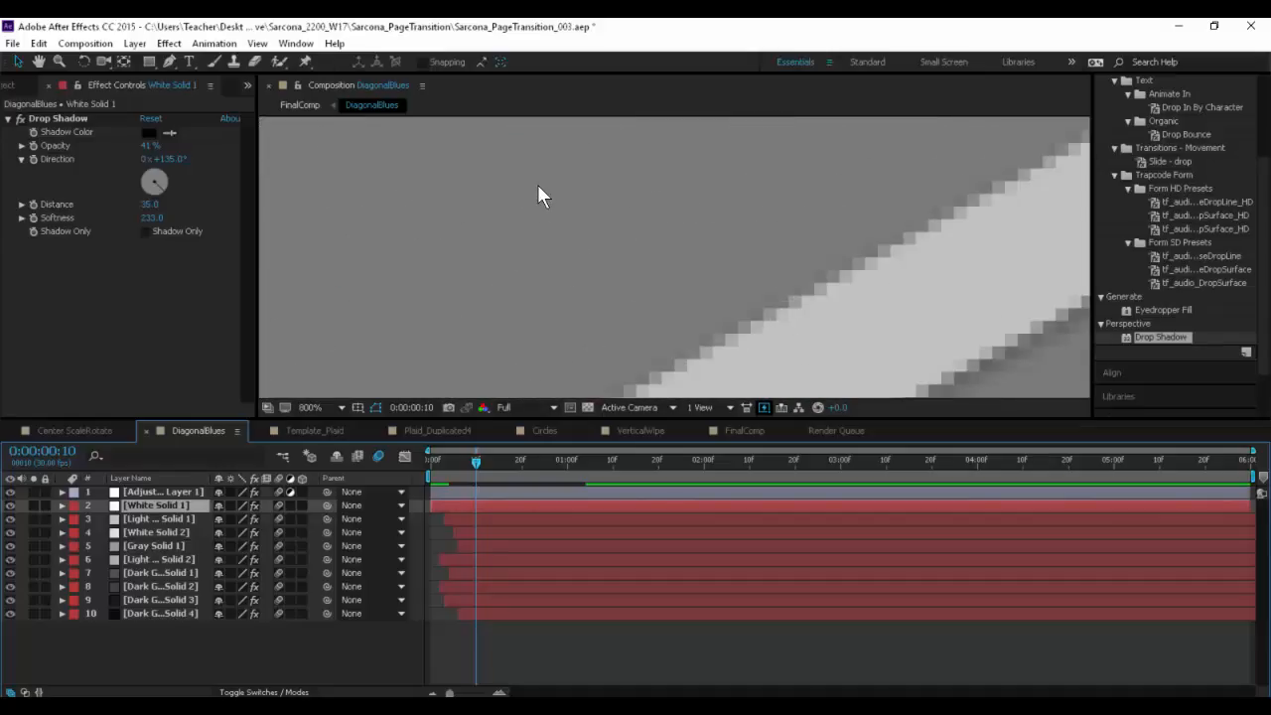
scroll(533, 199, "down", 7)
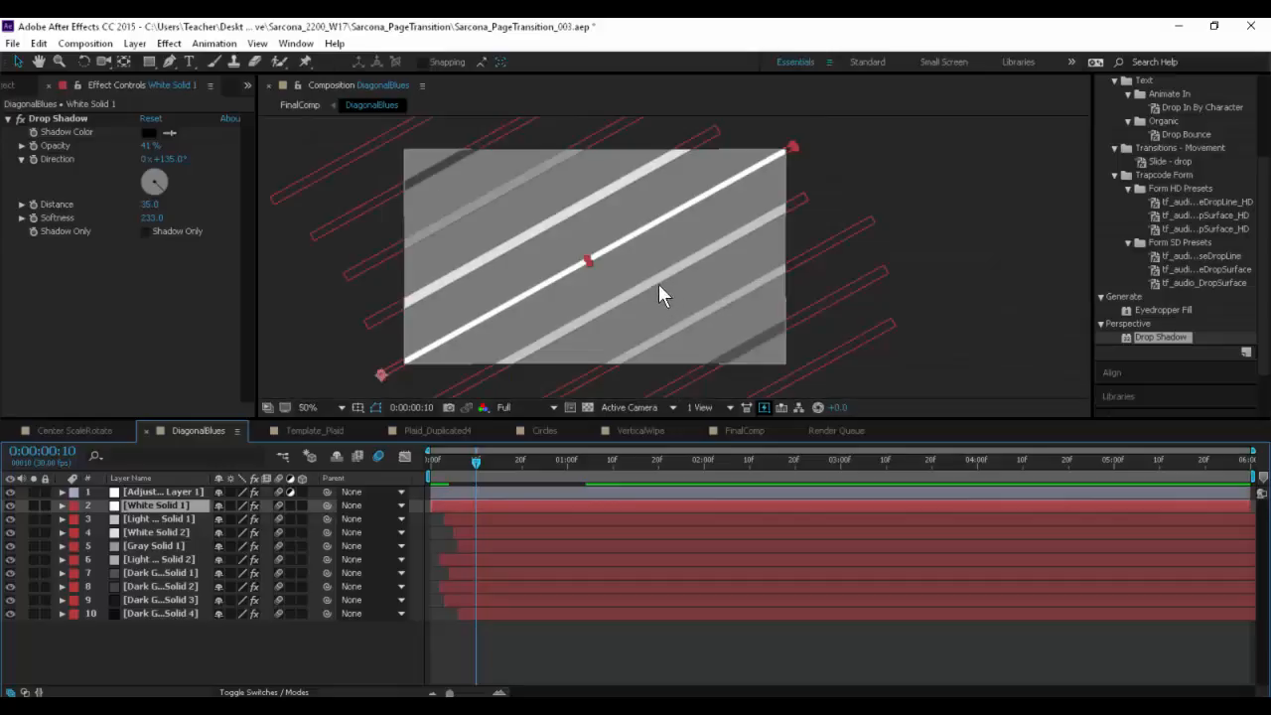
left_click(759, 438)
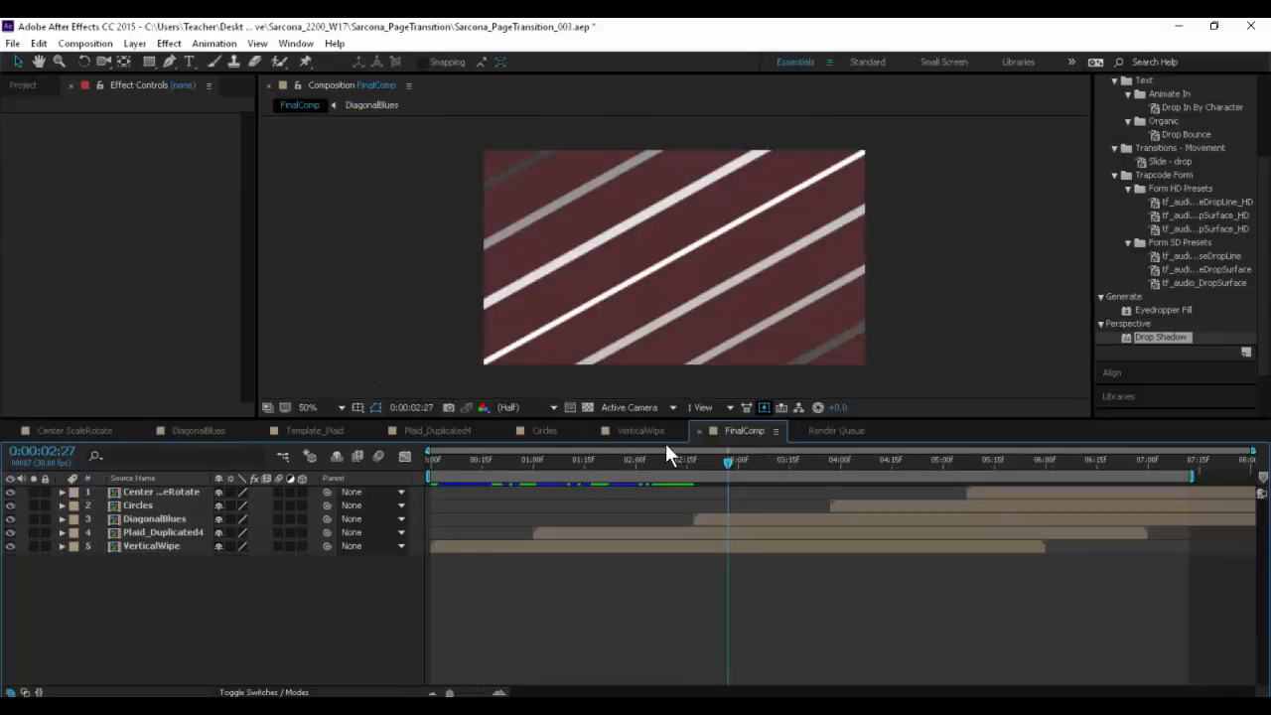
left_click_drag(727, 459, 749, 461)
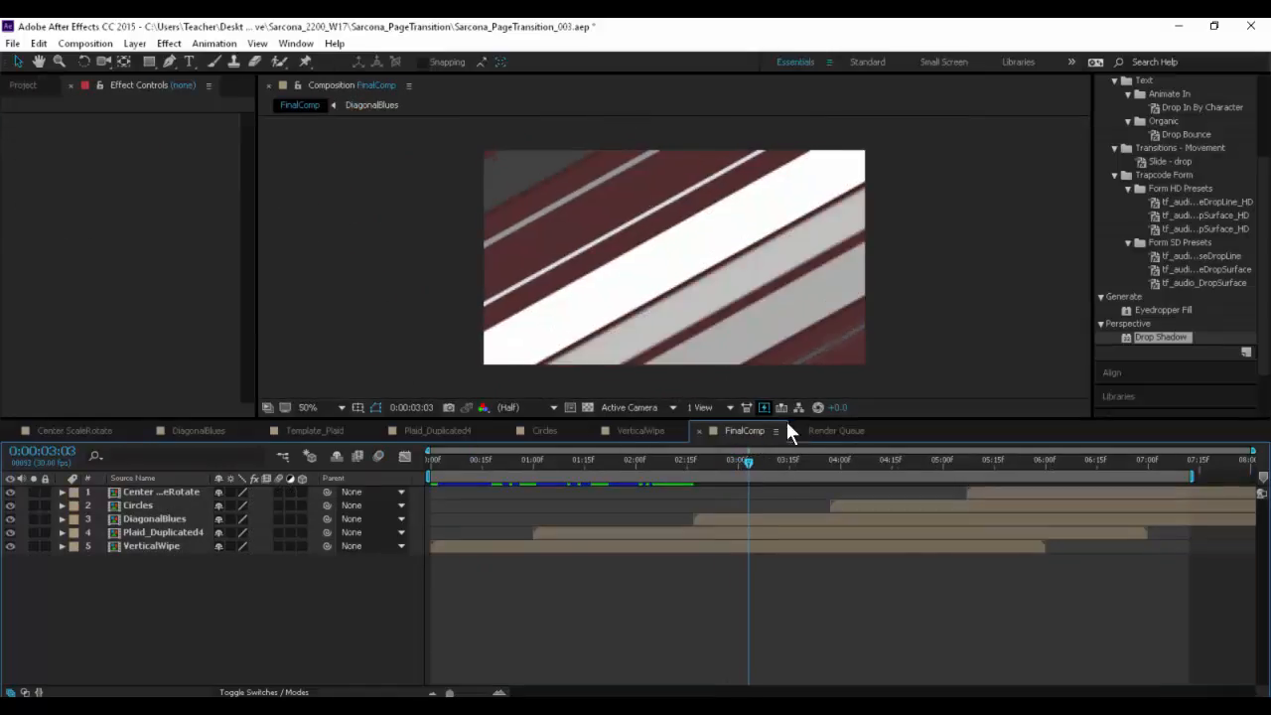
- Re-enable the Hue/Saturation and Curves effects on the DiagonalBlues adjustment layer
left_click(204, 433)
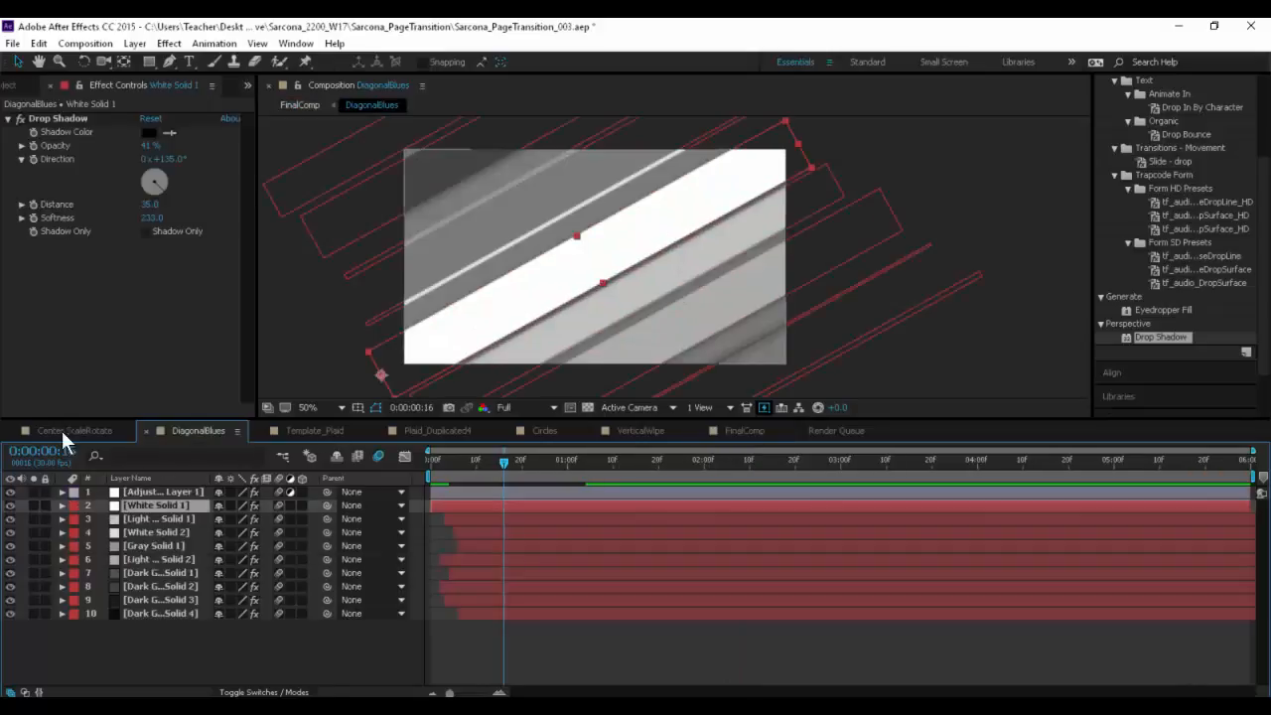
left_click(145, 491)
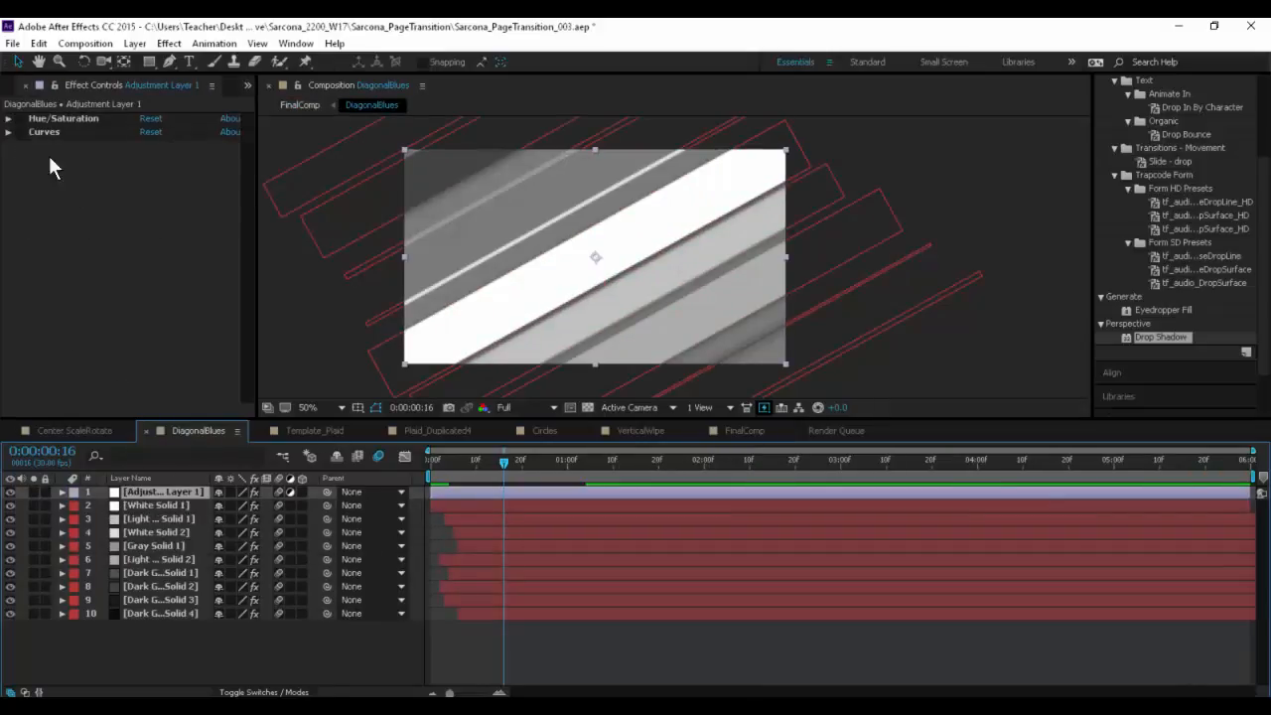
left_click(20, 118)
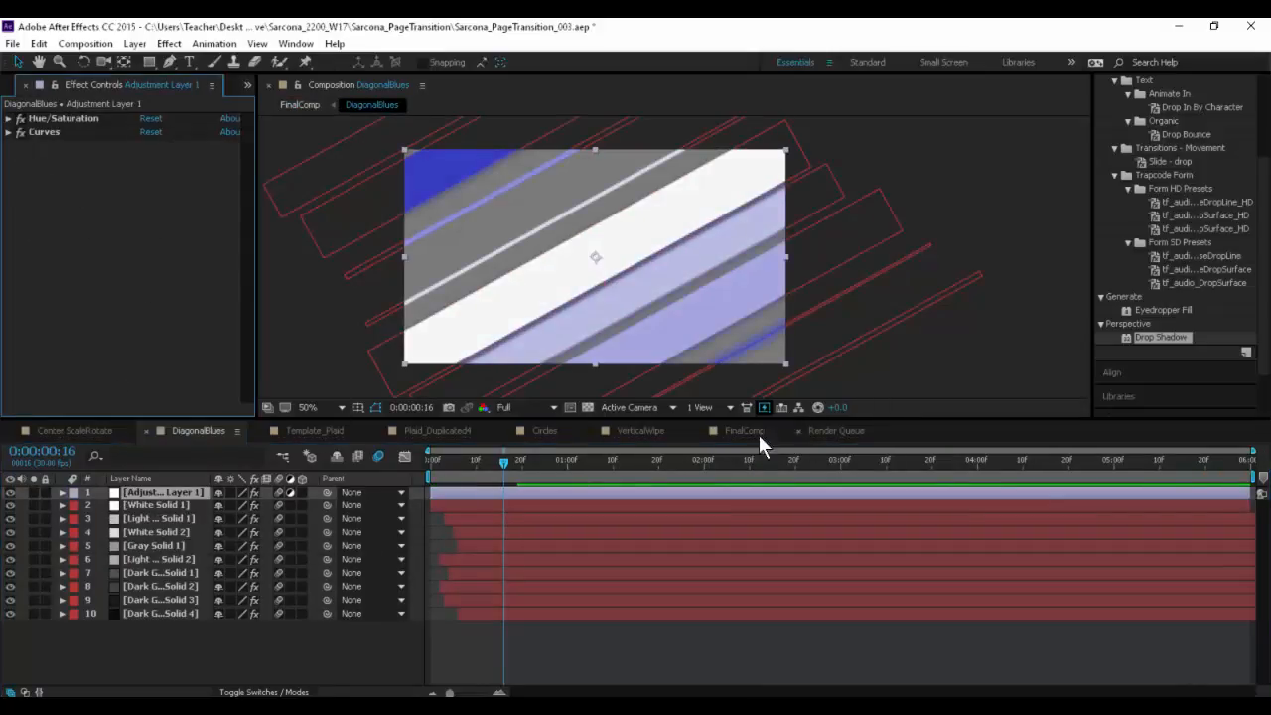
- Scrub through FinalComp to 0:00:07:12 and add the composition to the Render Queue
left_click(740, 434)
left_click_drag(746, 467, 1191, 462)
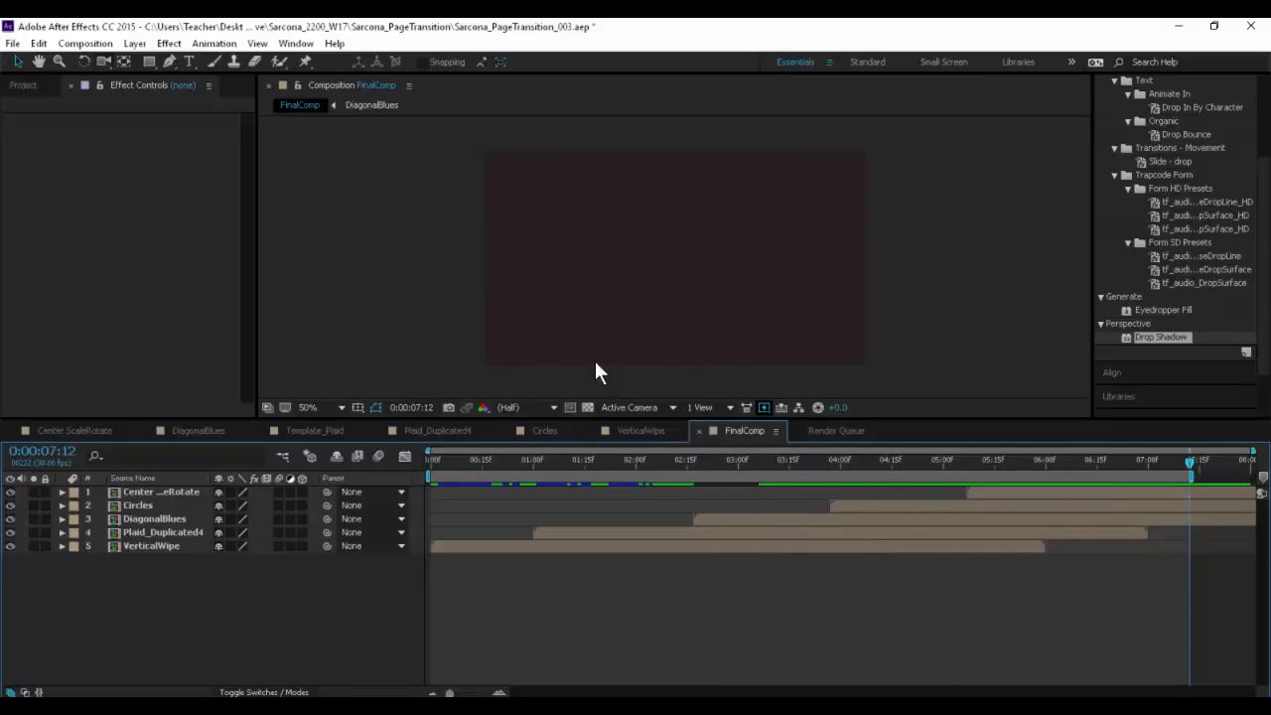
left_click(12, 44)
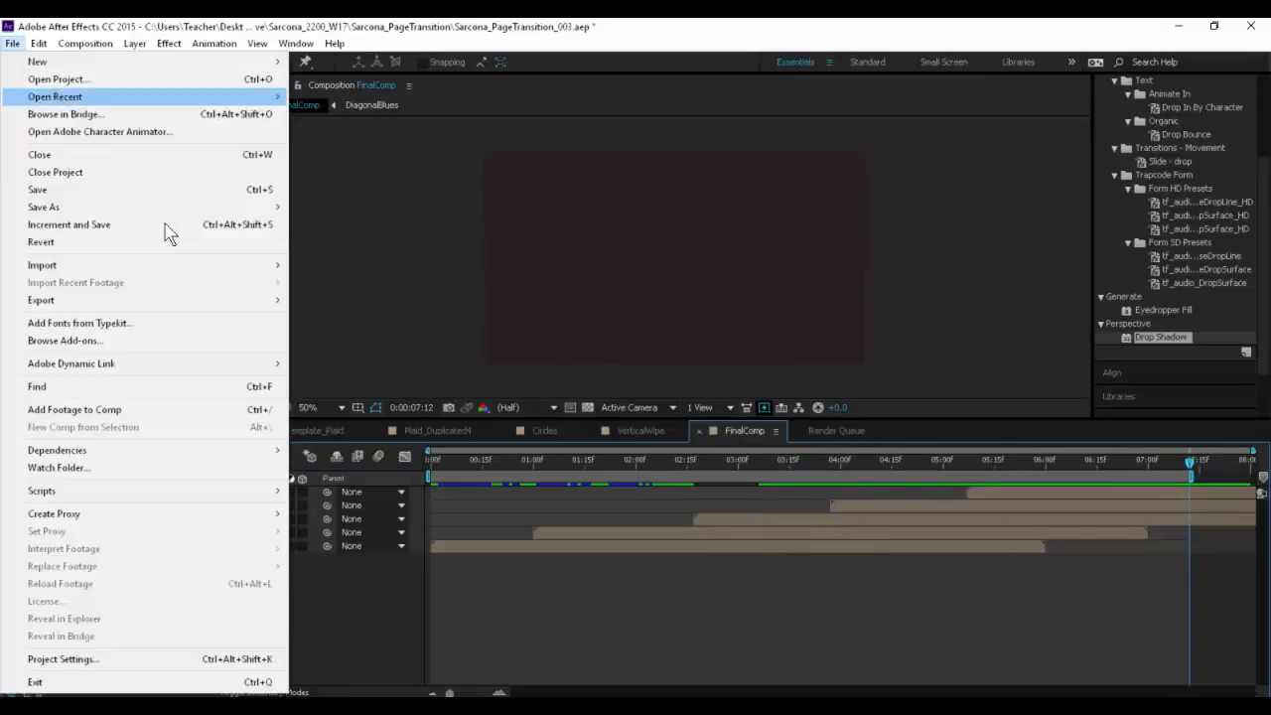
mouse_move(216, 300)
left_click(401, 320)
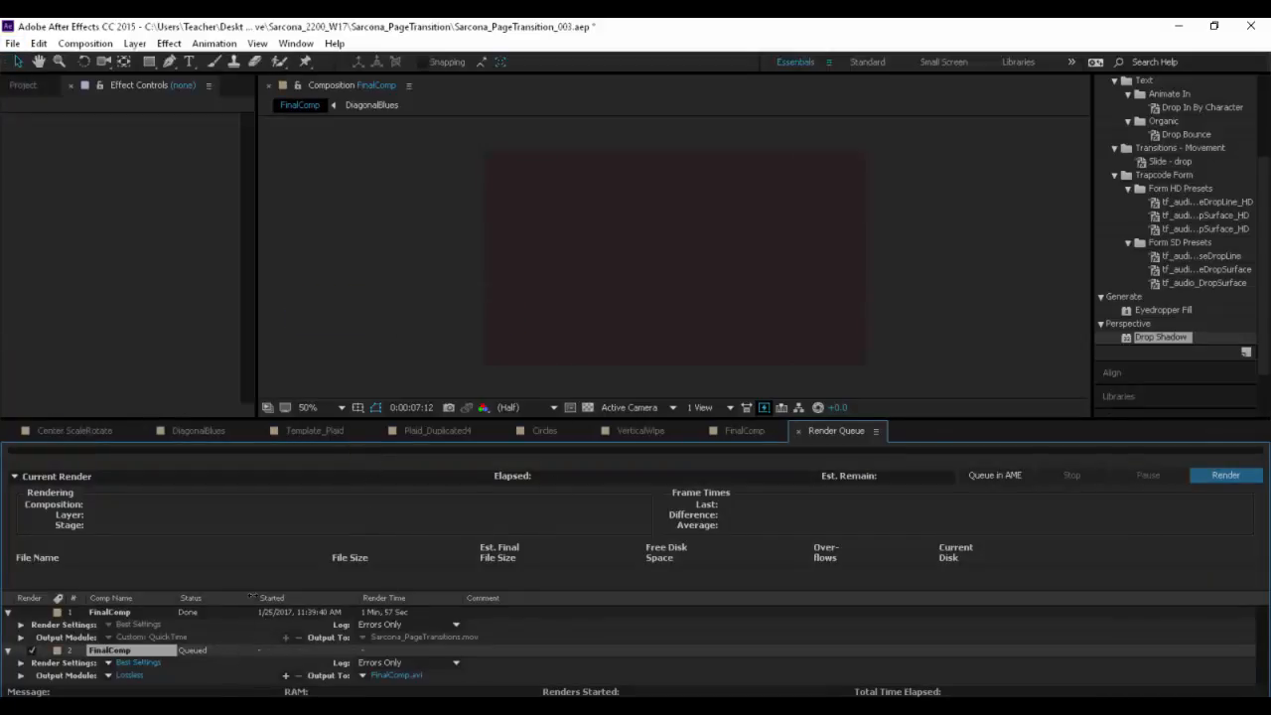
left_click_drag(443, 419, 445, 120)
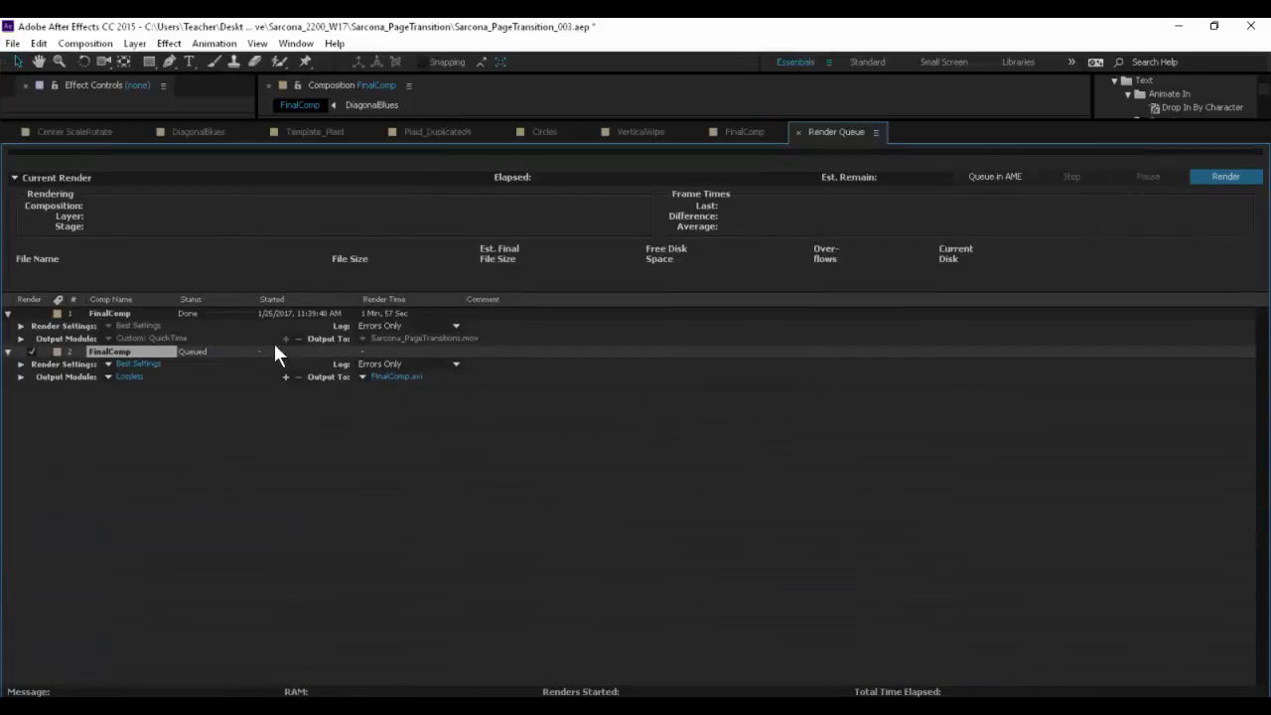
- Configure the queued FinalComp's output module as QuickTime with the H.264 codec and audio output off
left_click(128, 376)
left_click(427, 111)
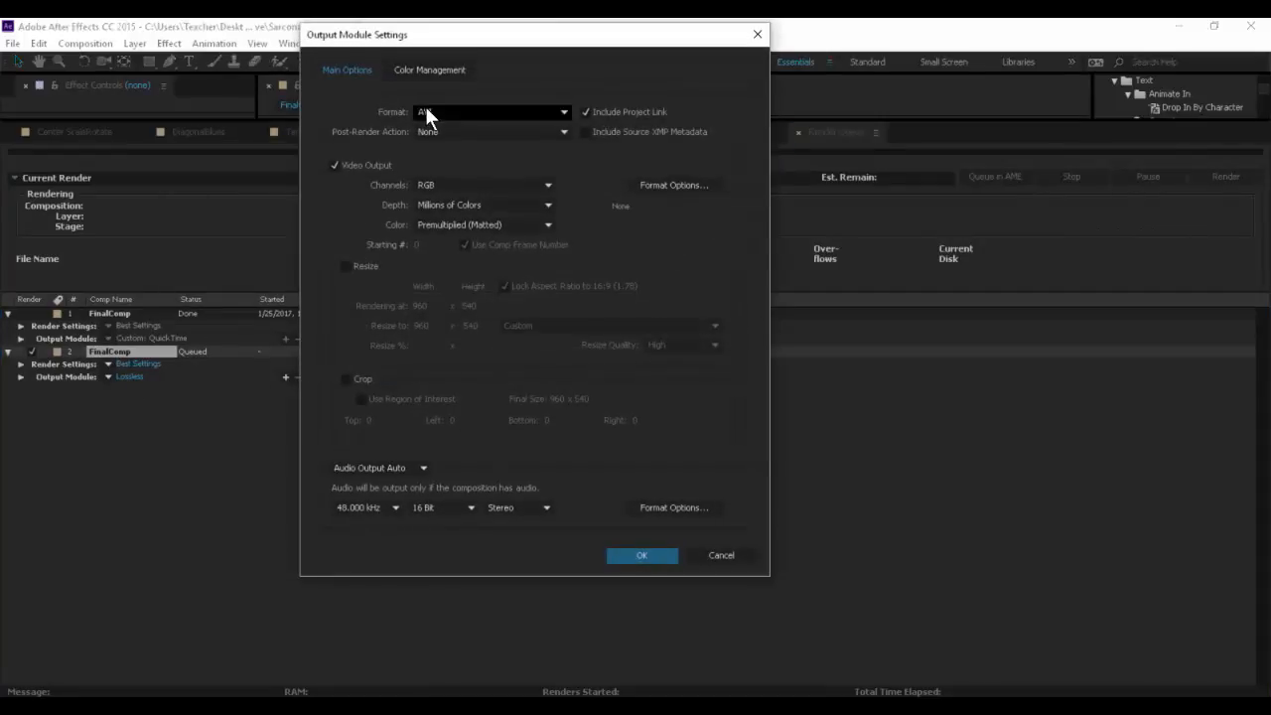
left_click(465, 288)
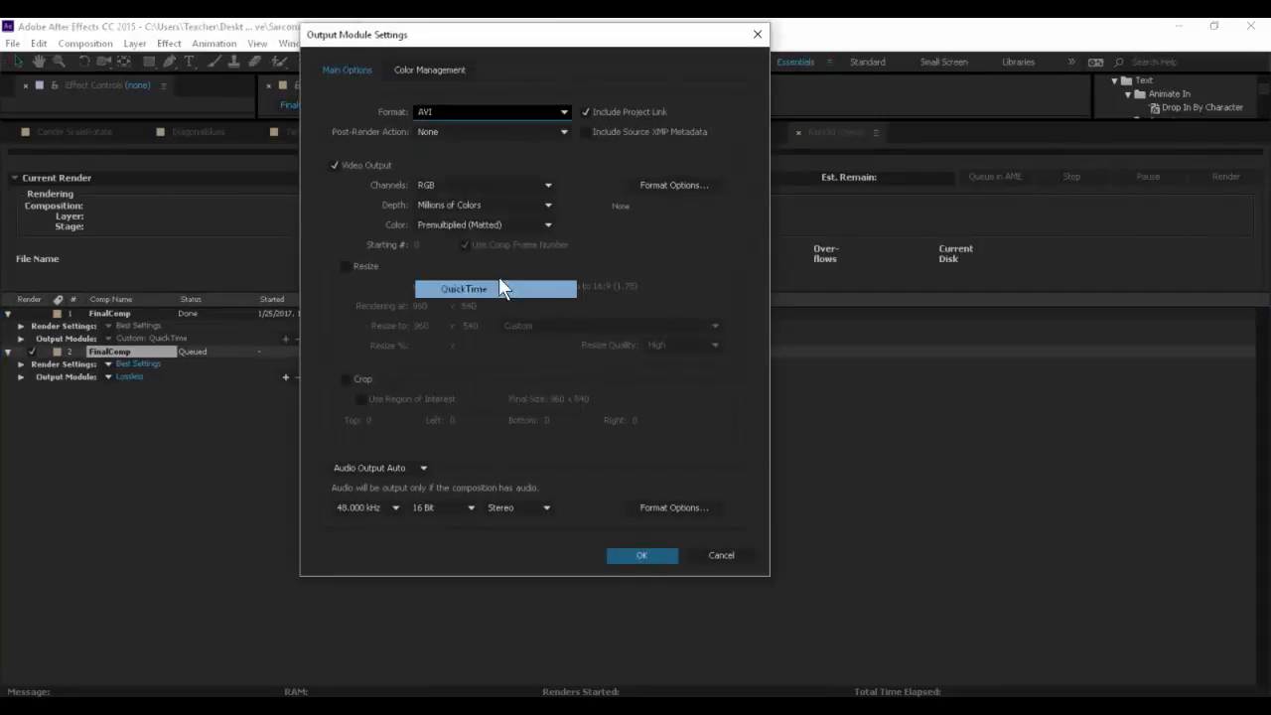
left_click(652, 183)
left_click(518, 188)
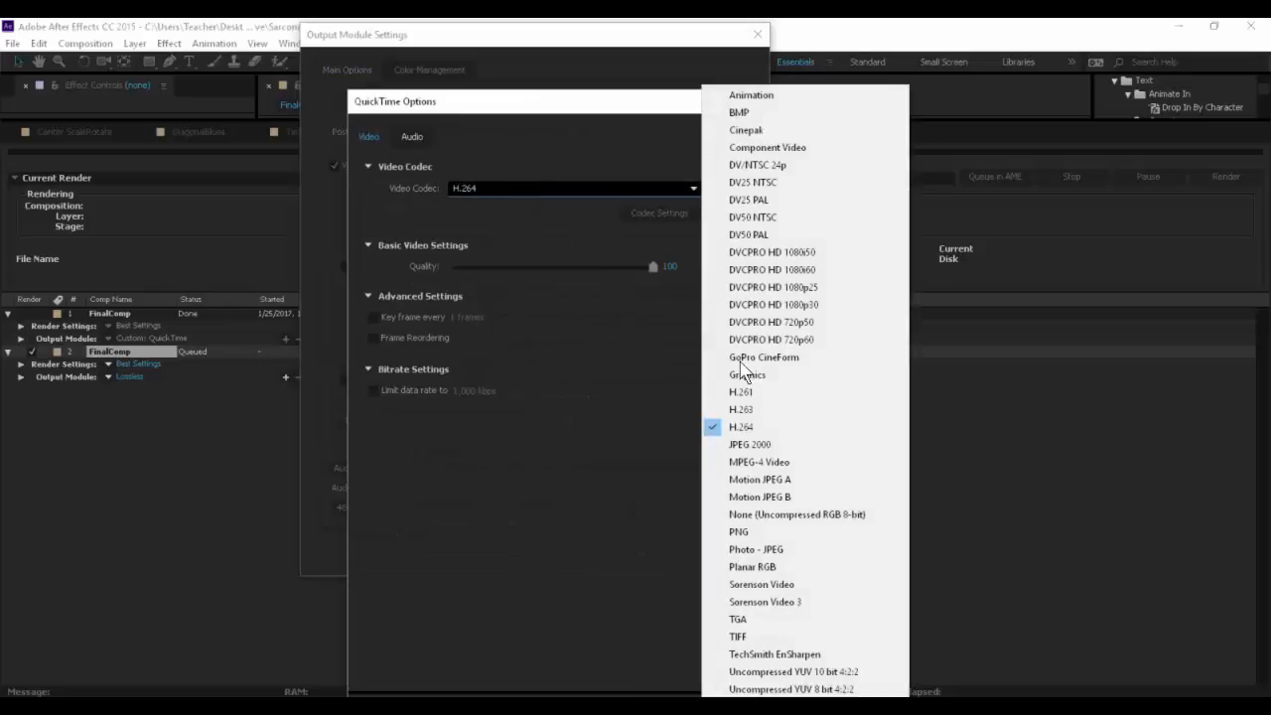
left_click(755, 427)
key("Return")
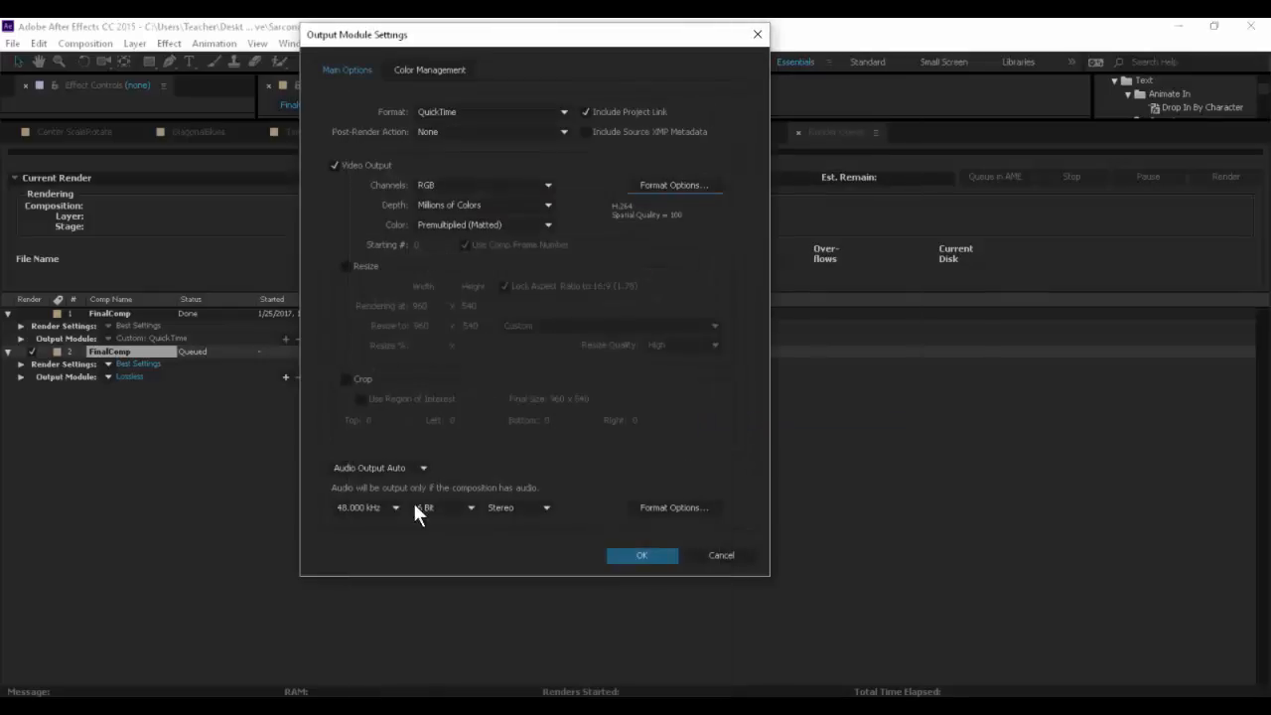
left_click(388, 462)
left_click(370, 524)
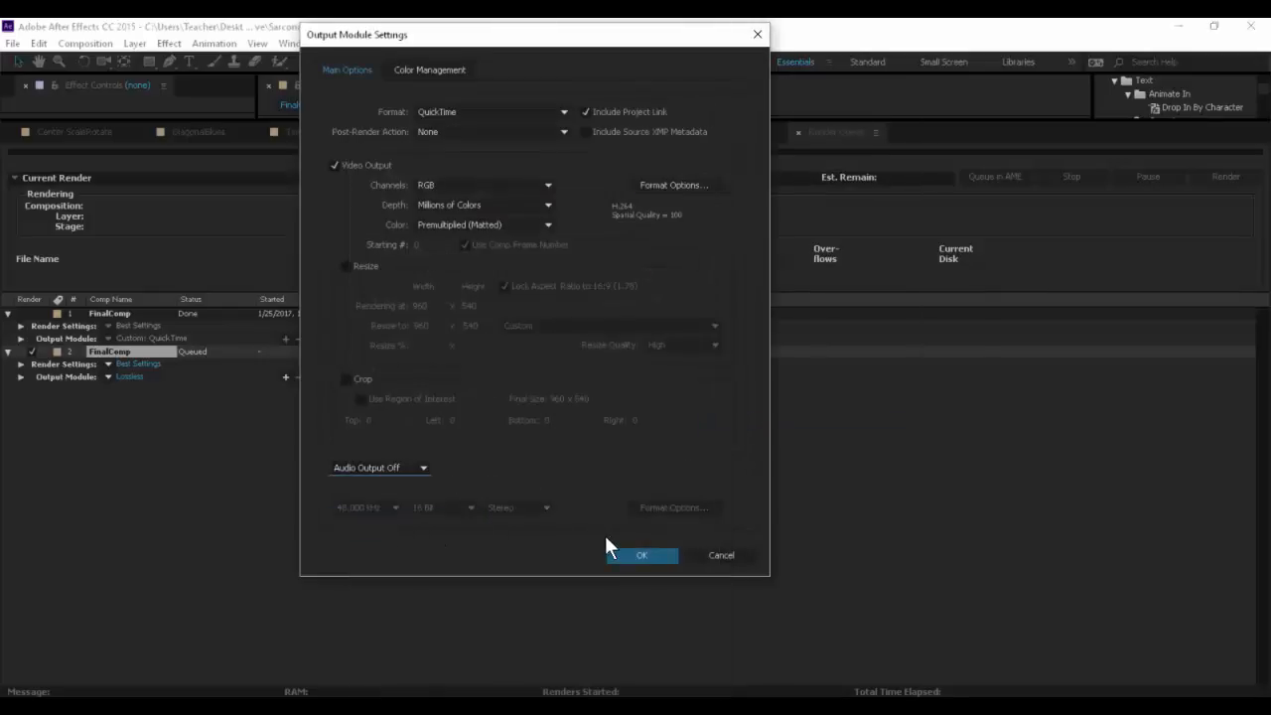
left_click(642, 555)
- Set the queued render to overwrite the existing page transitions .mov file in the Output folder
left_click(407, 377)
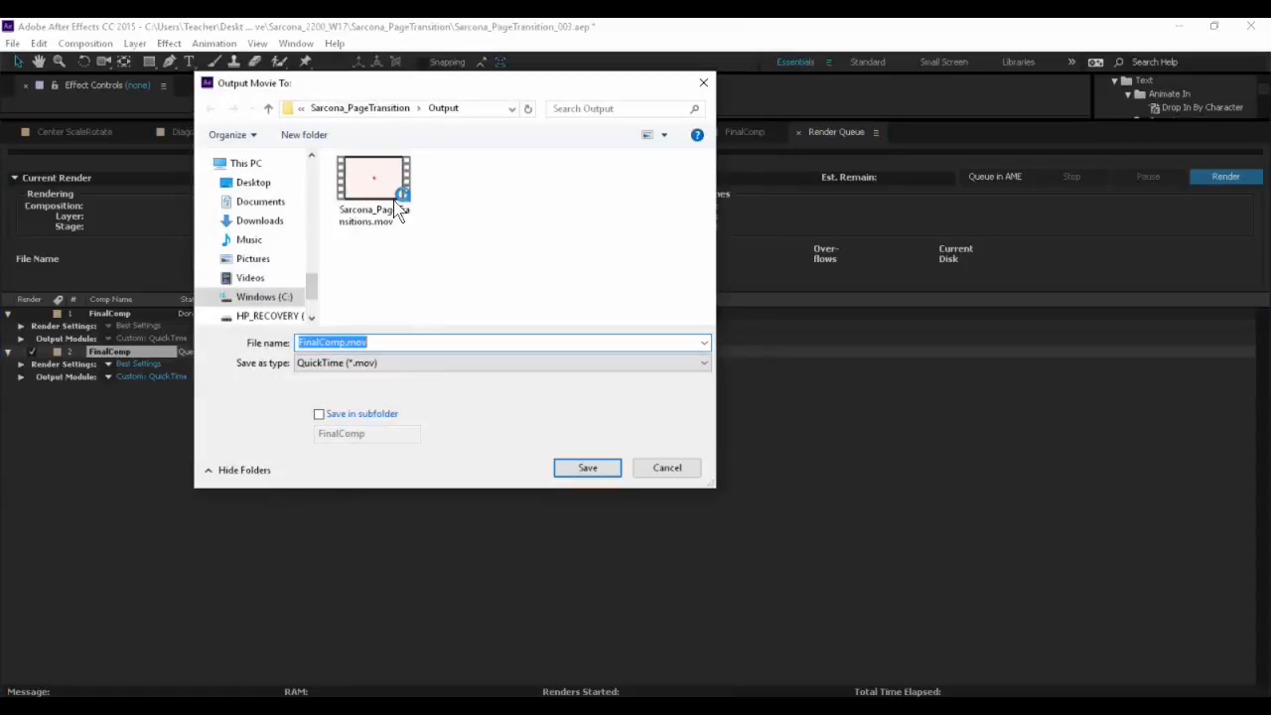
key("alt+Tab")
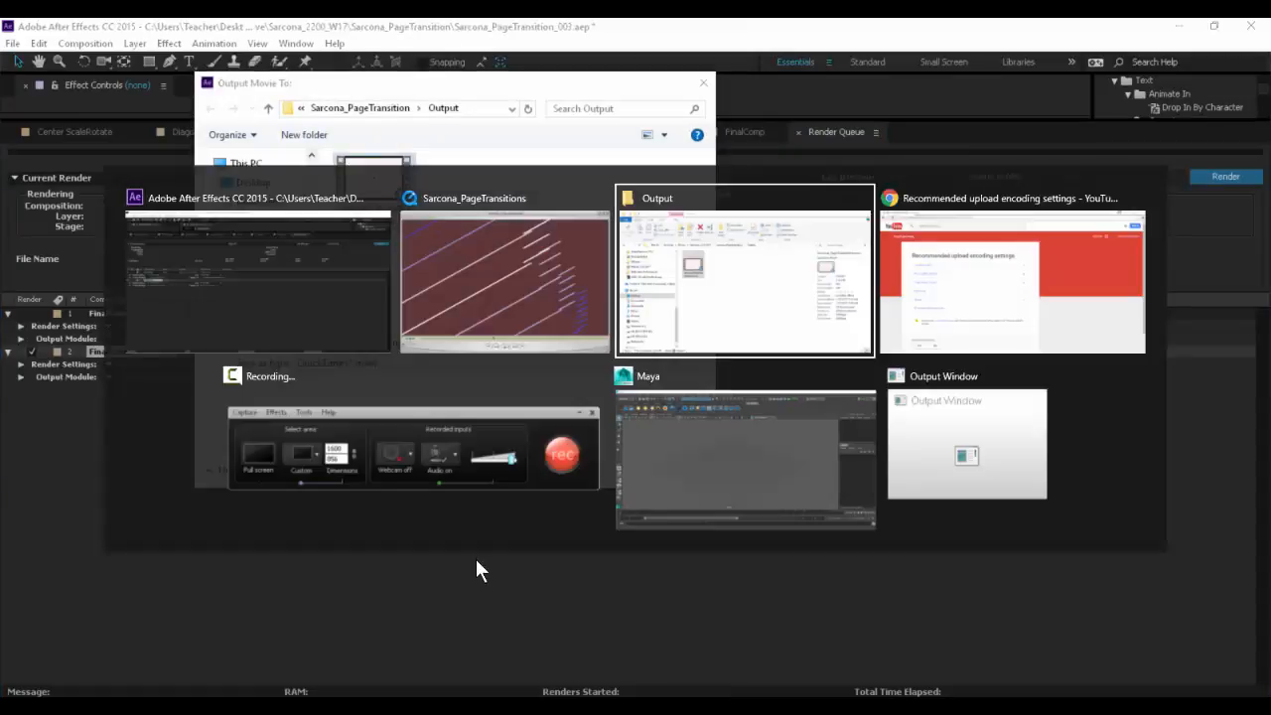
key("alt+Tab")
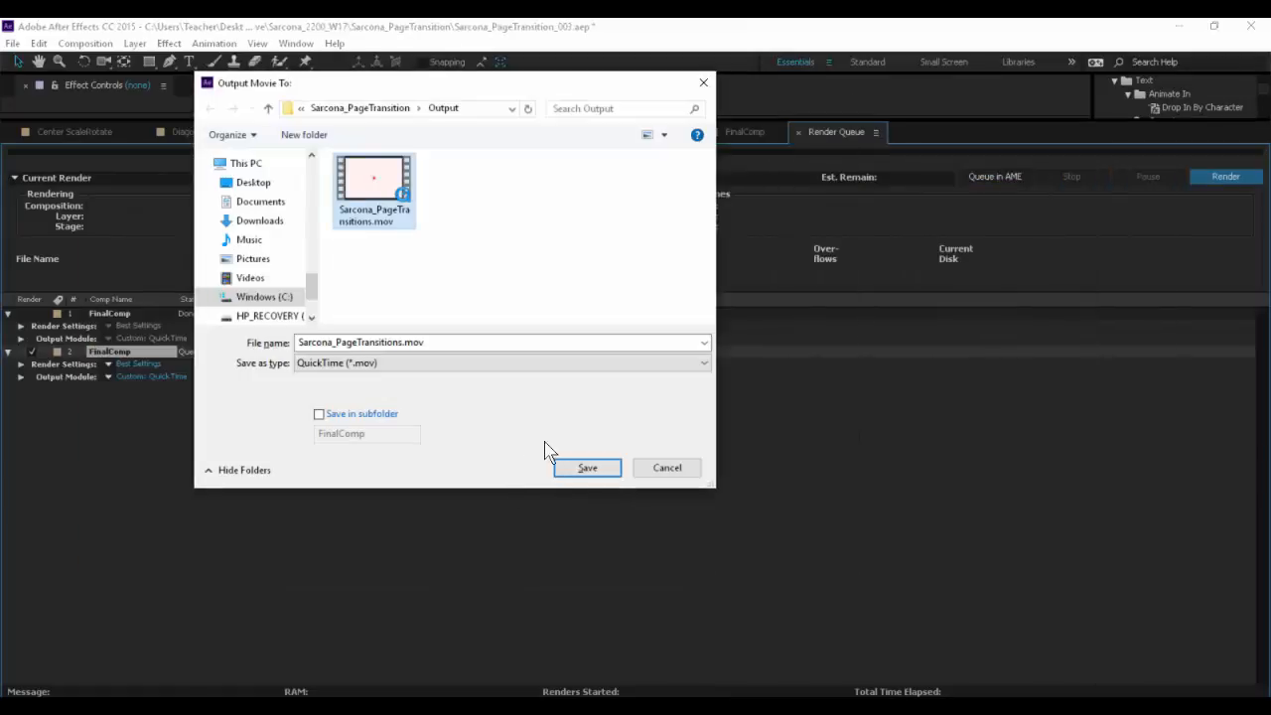
left_click(587, 471)
left_click(707, 391)
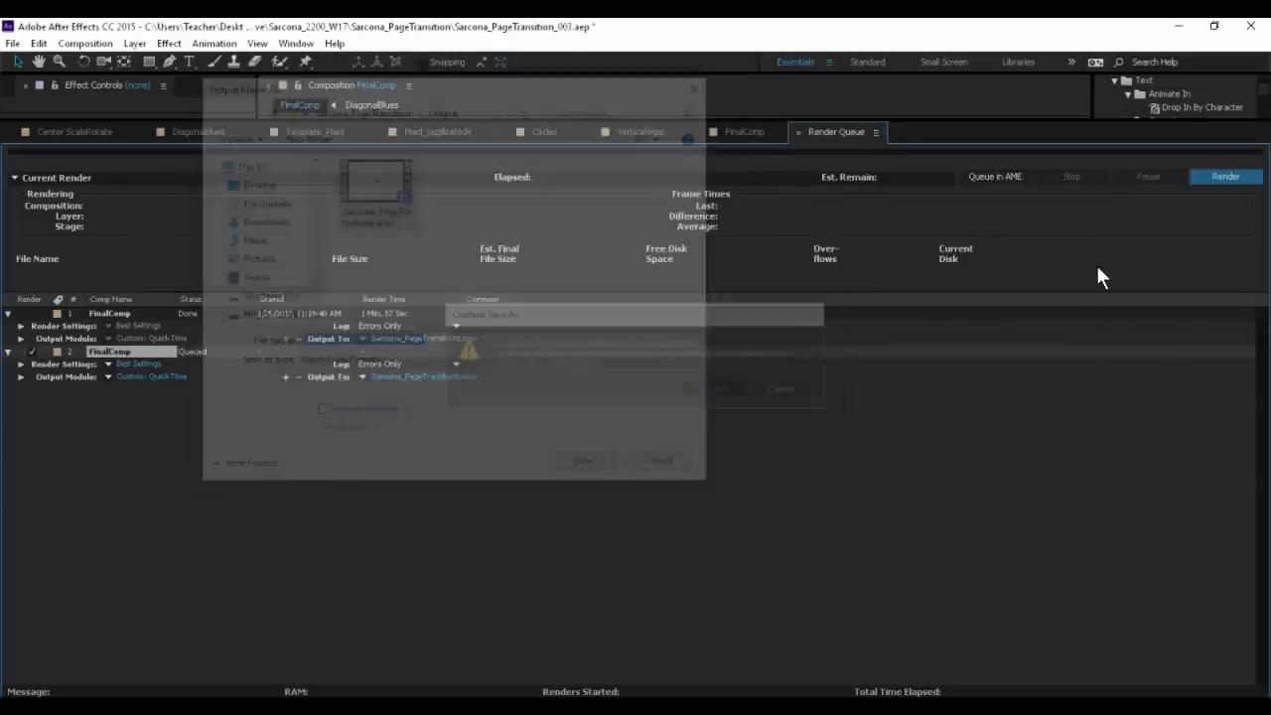
- Render the queued FinalComp and play the resulting movie from the Output folder in File Explorer
left_click(1225, 177)
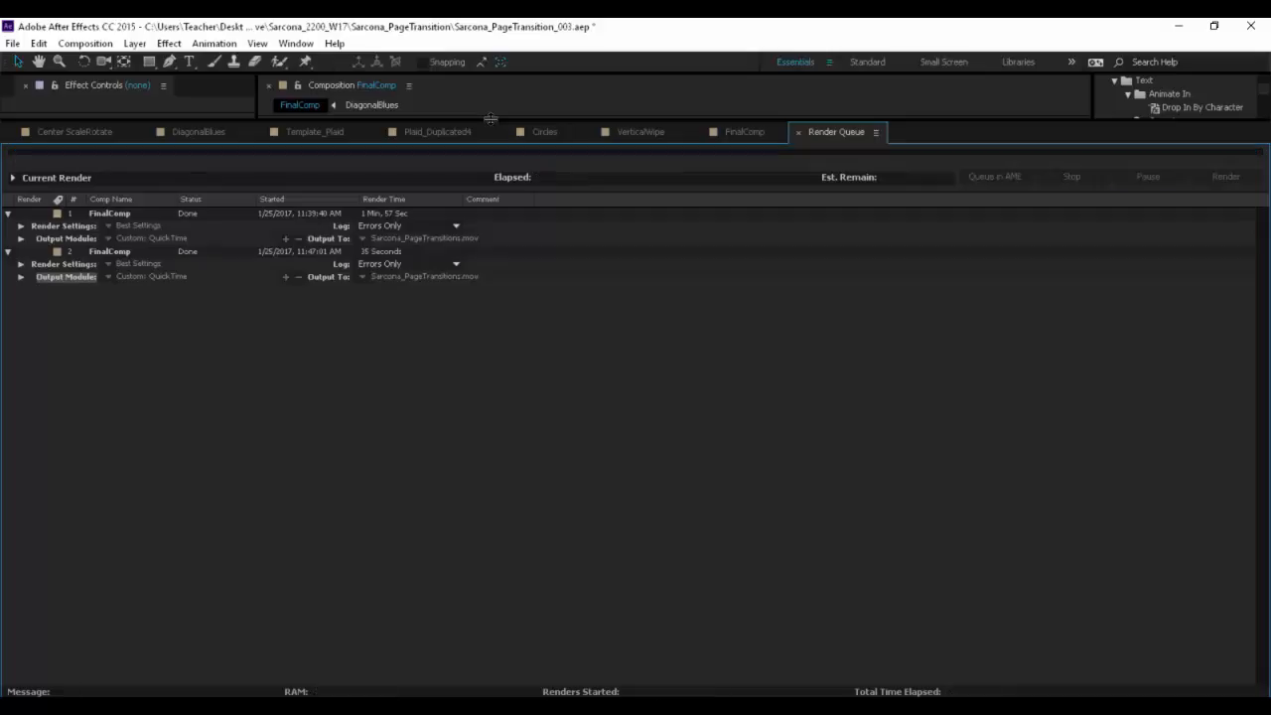
key("alt+Tab")
double_click(576, 238)
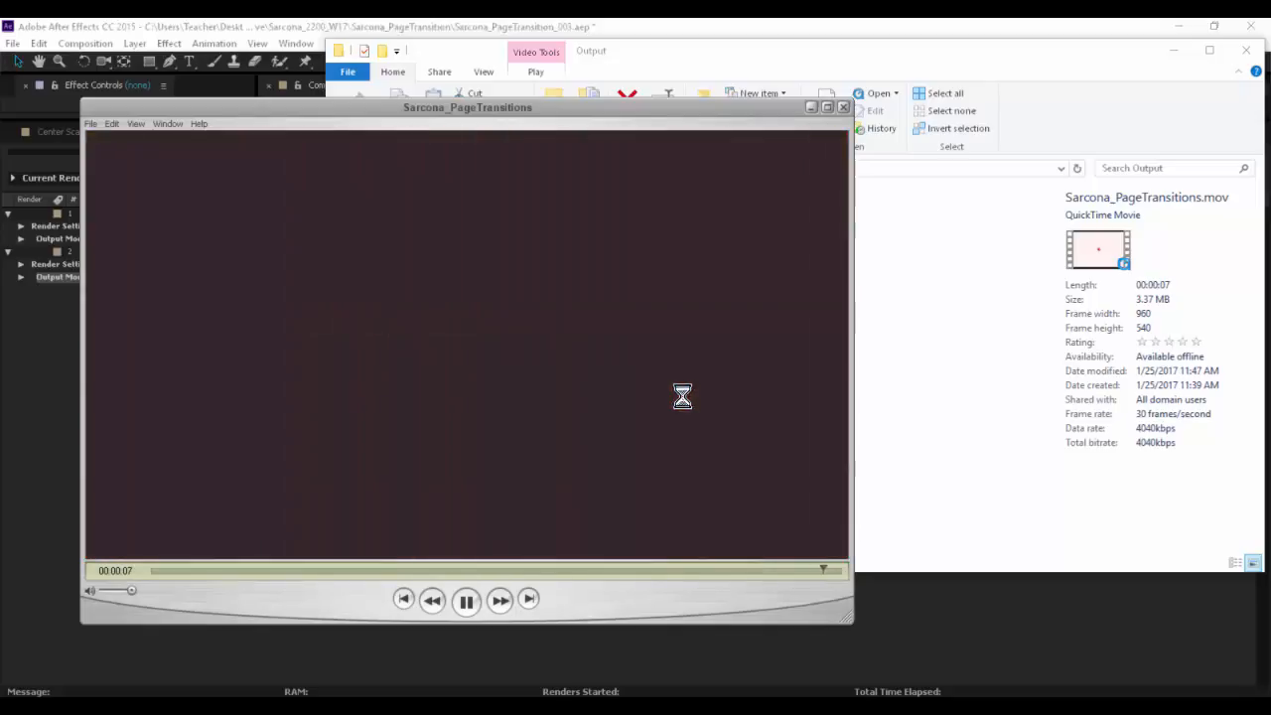
- Close the played movie, go up from the Output folder to the course folder, and close File Explorer
left_click(843, 107)
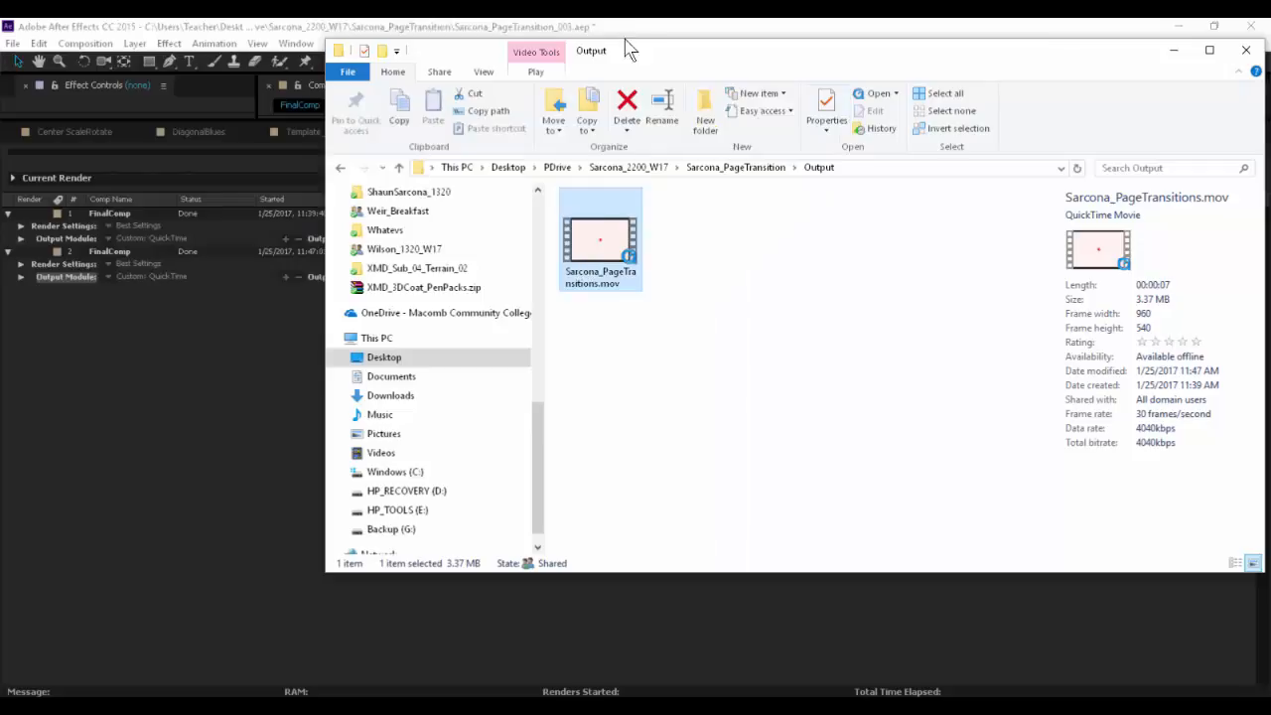
left_click_drag(635, 61, 455, 140)
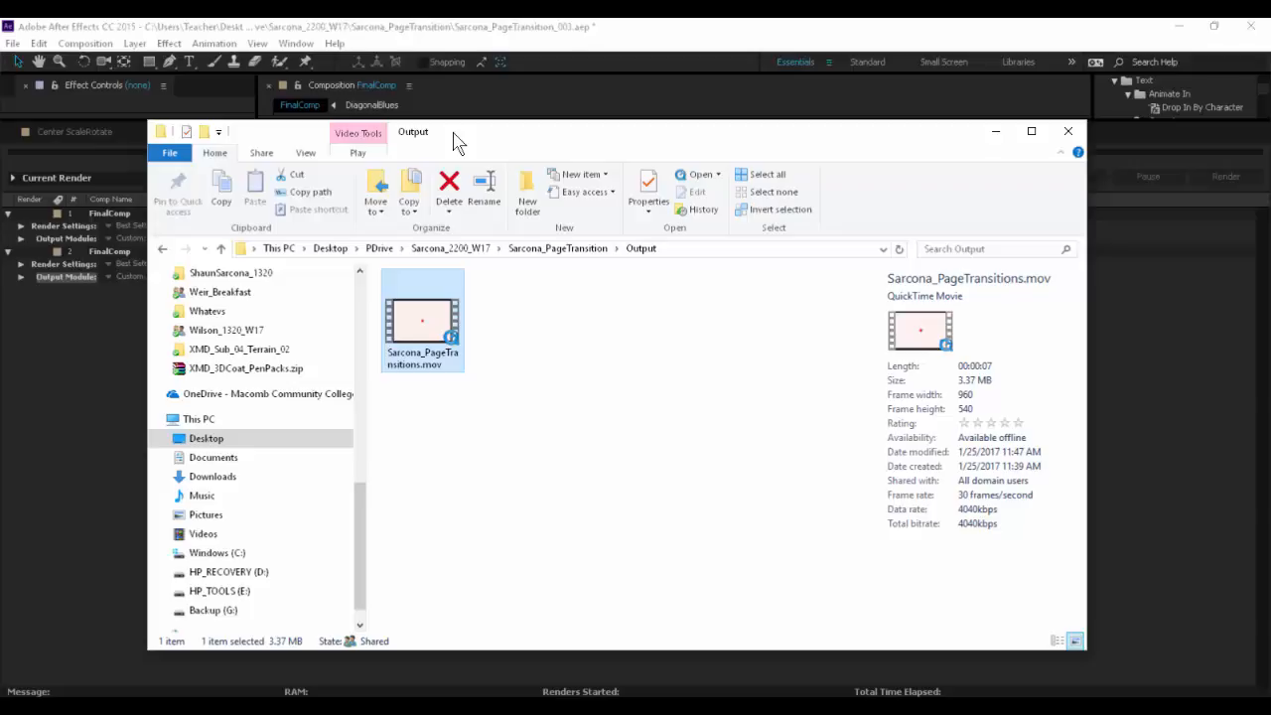
left_click(520, 422)
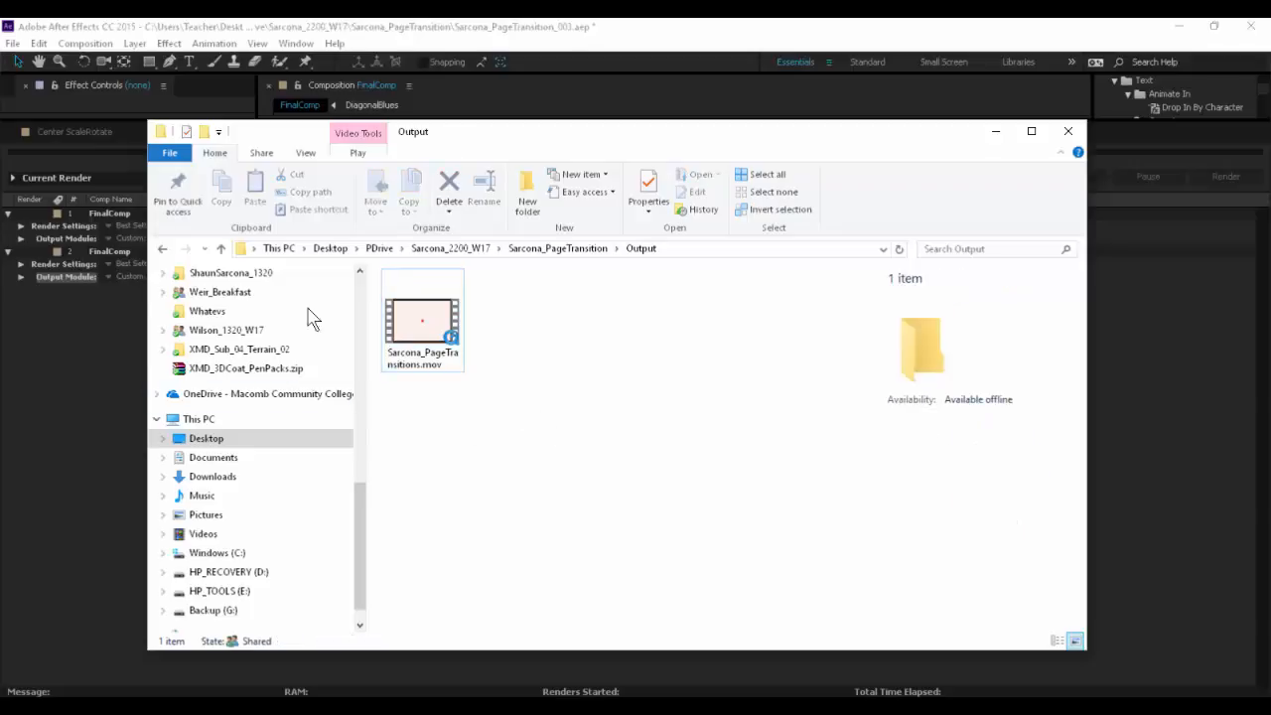
left_click(469, 249)
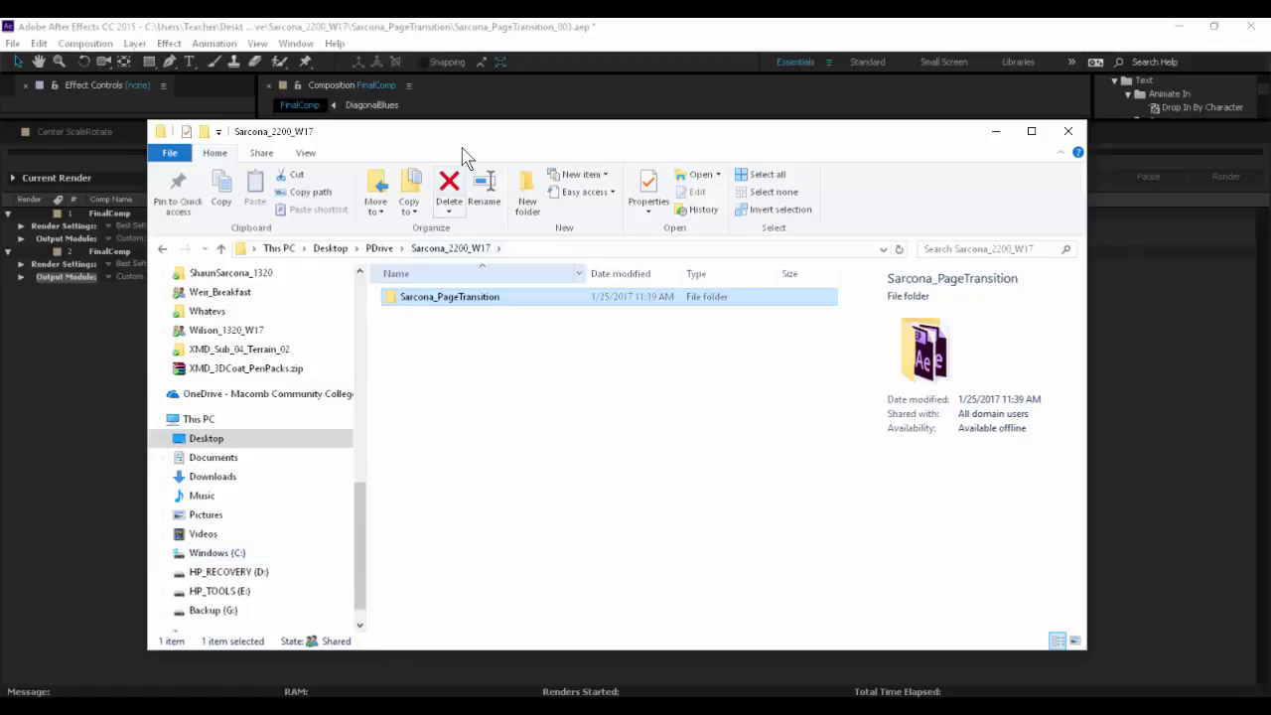
left_click_drag(426, 133, 358, 83)
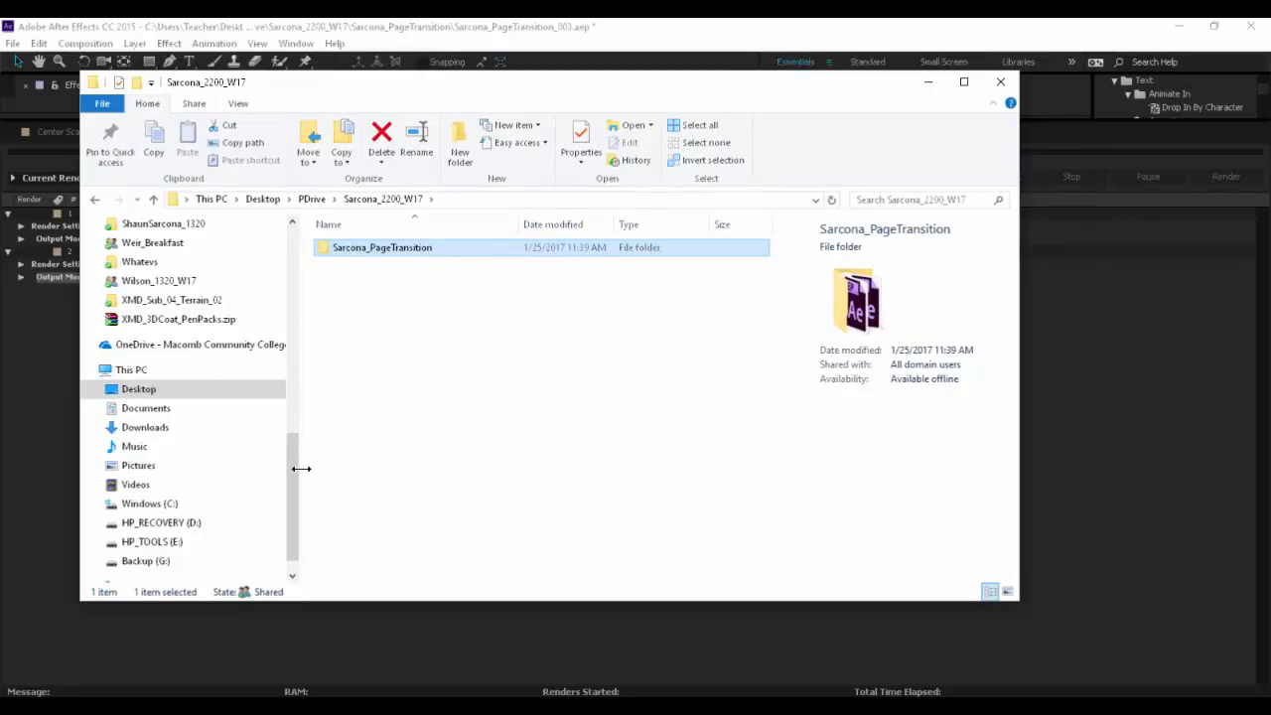
scroll(300, 487, "down", 1)
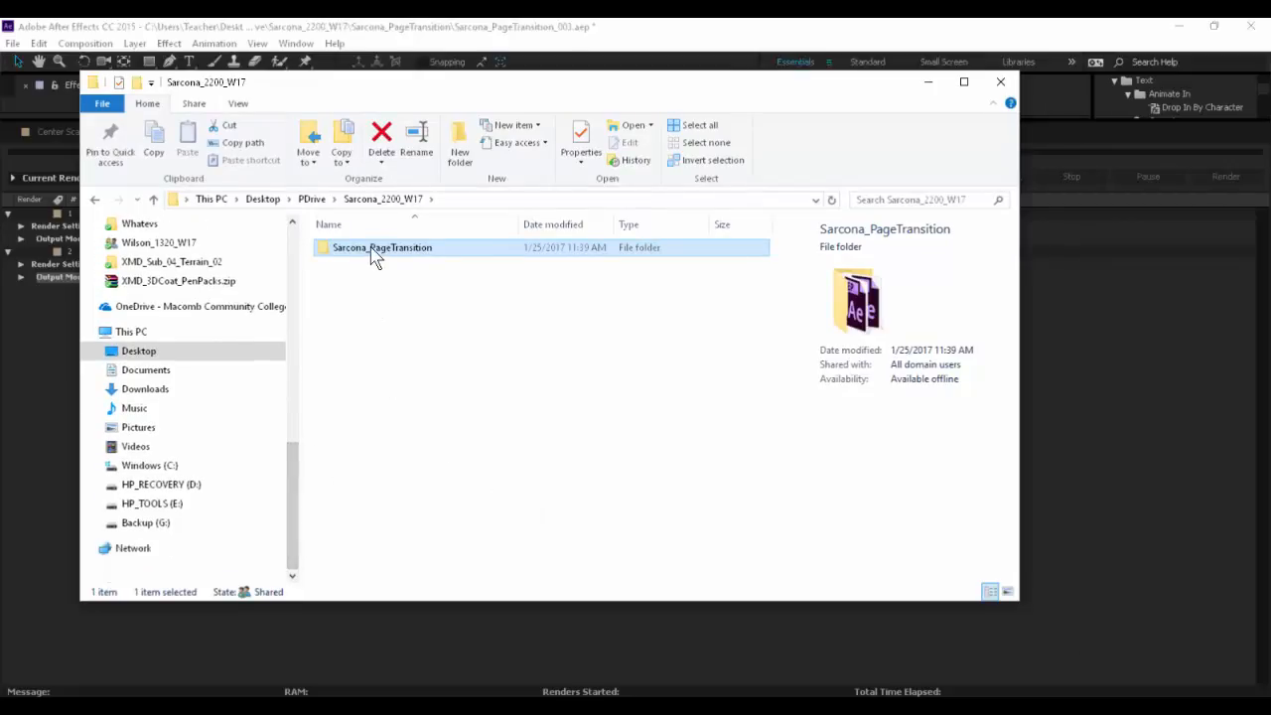
left_click_drag(375, 257, 310, 494)
left_click(1001, 81)
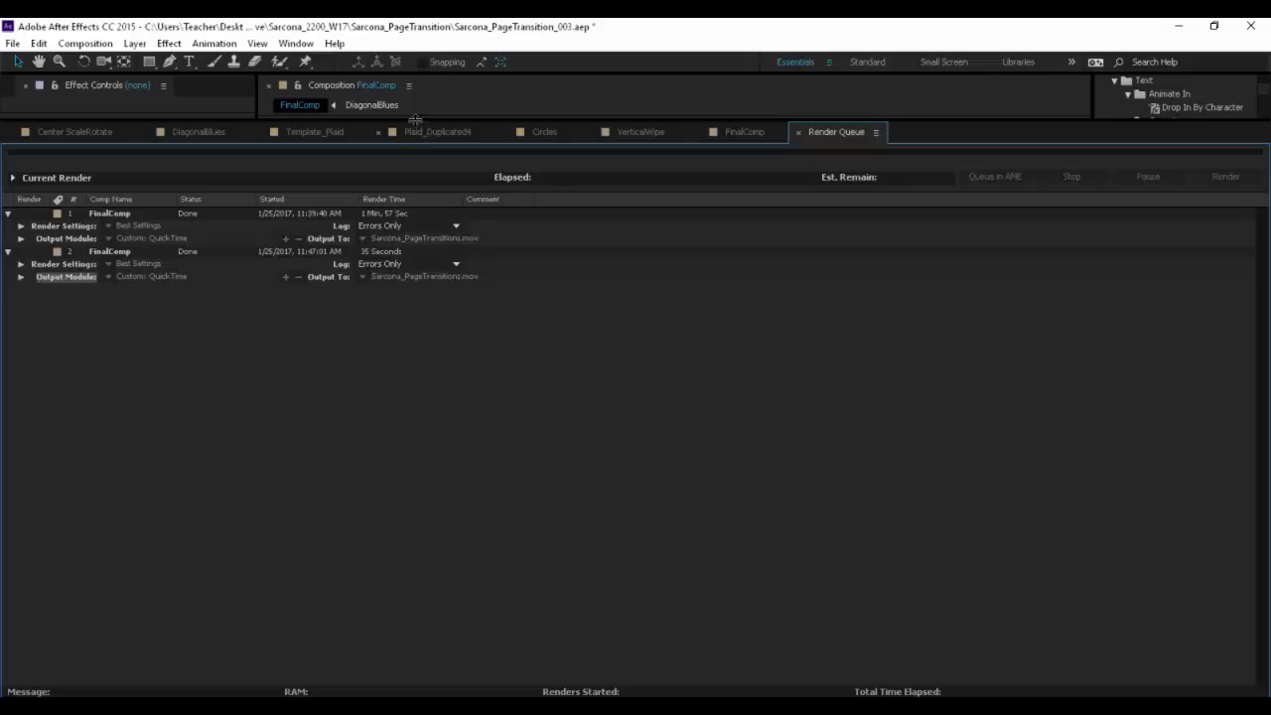
- Enlarge the composition viewer above the Render Queue and remove both finished FinalComp renders from the queue
left_click_drag(416, 119, 427, 412)
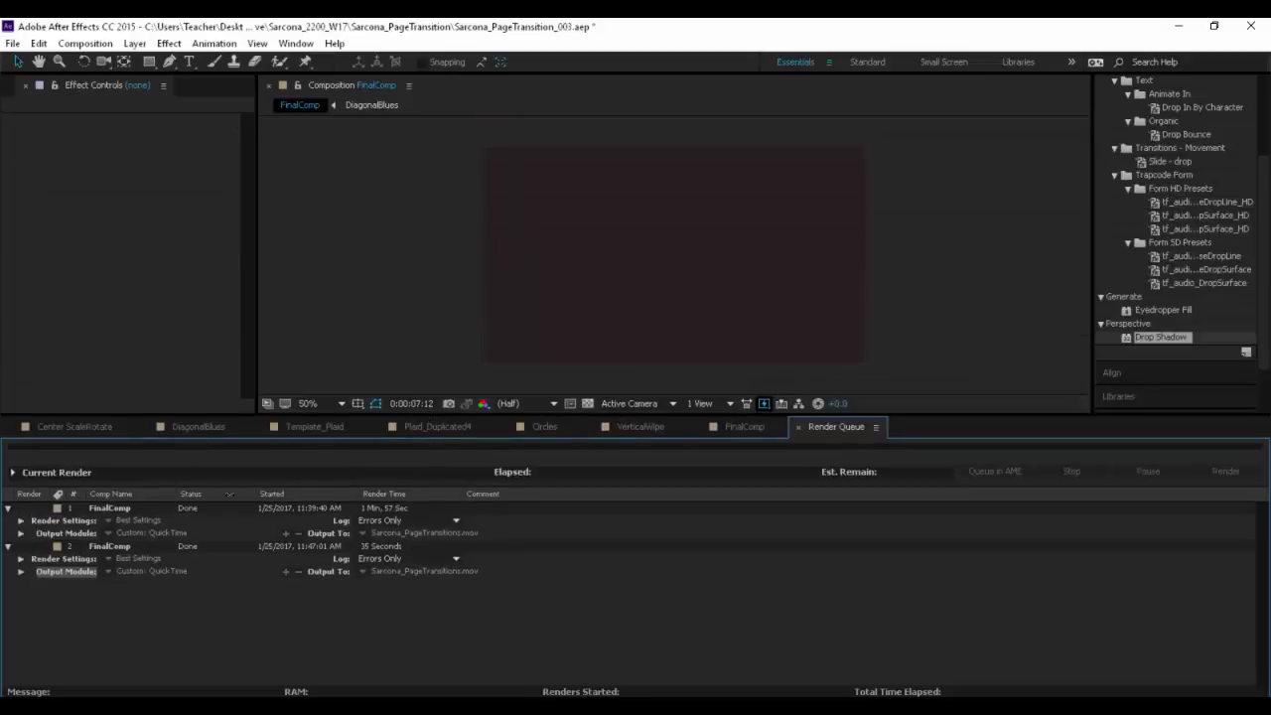
left_click(116, 511)
left_click(118, 547, "shift")
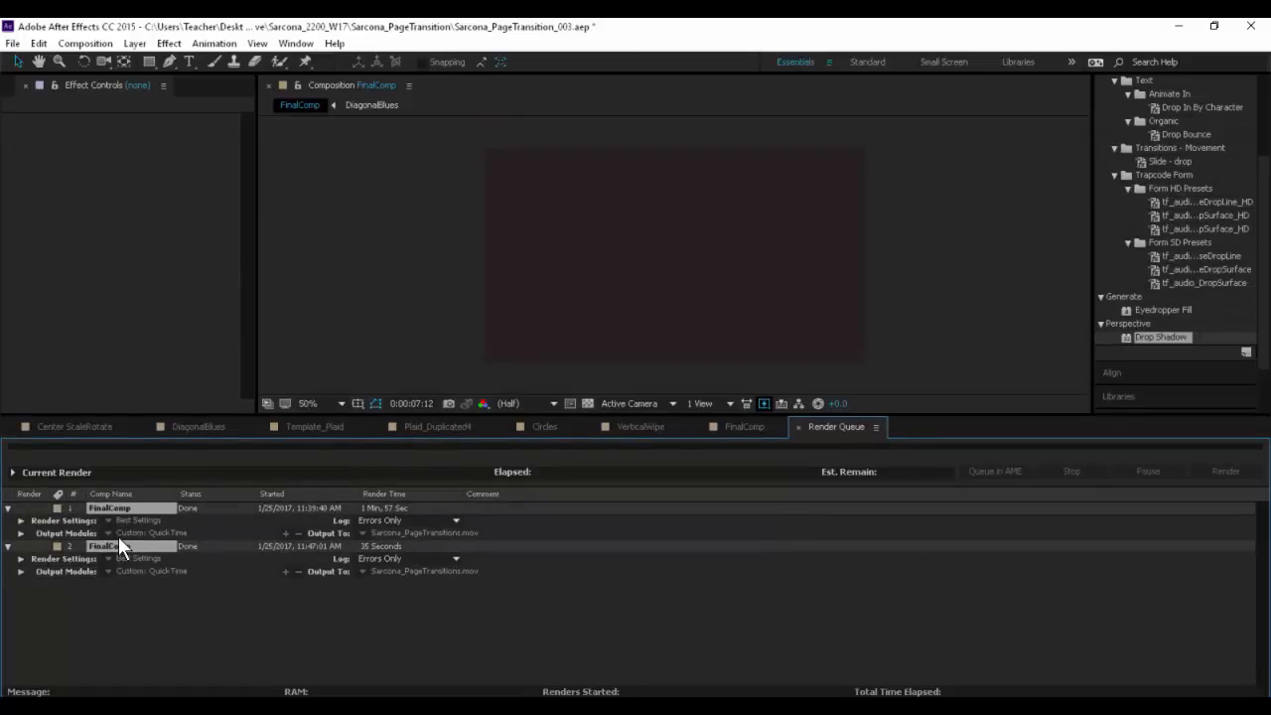
key("Delete")
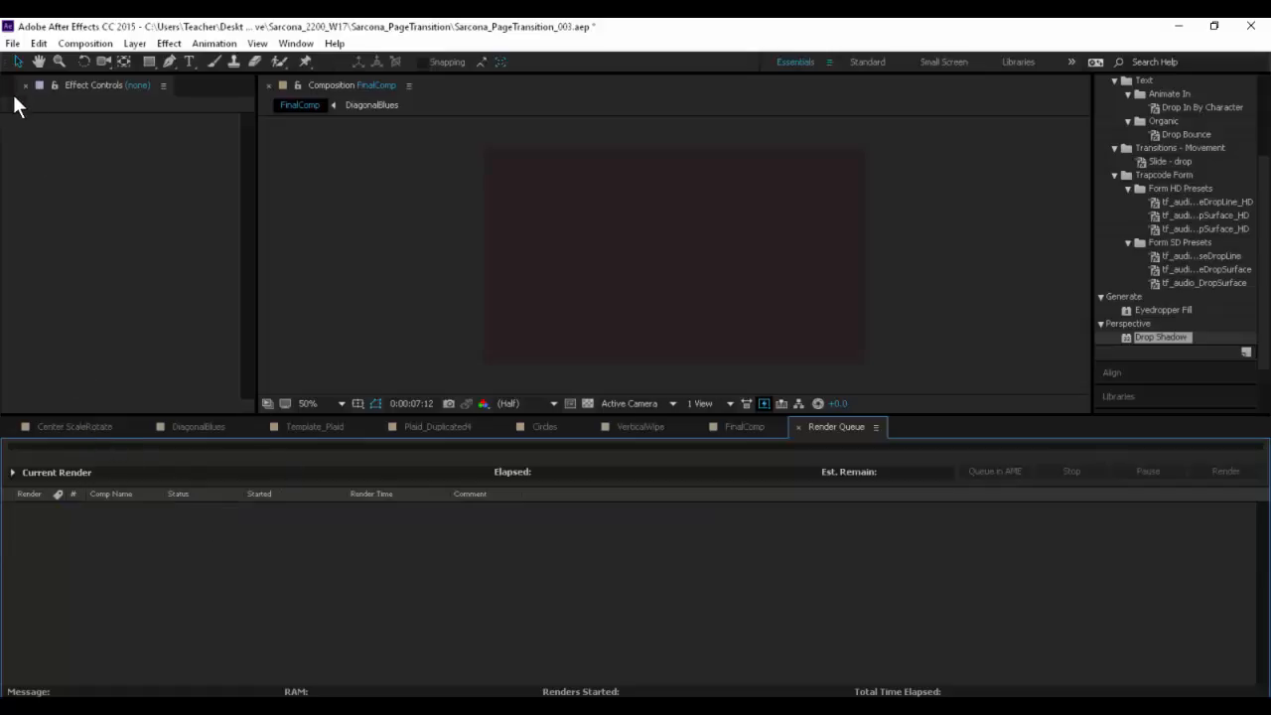
- Bring up the project's item list and add the FinalComp composition to the Render Queue
left_click(721, 426)
left_click(14, 87)
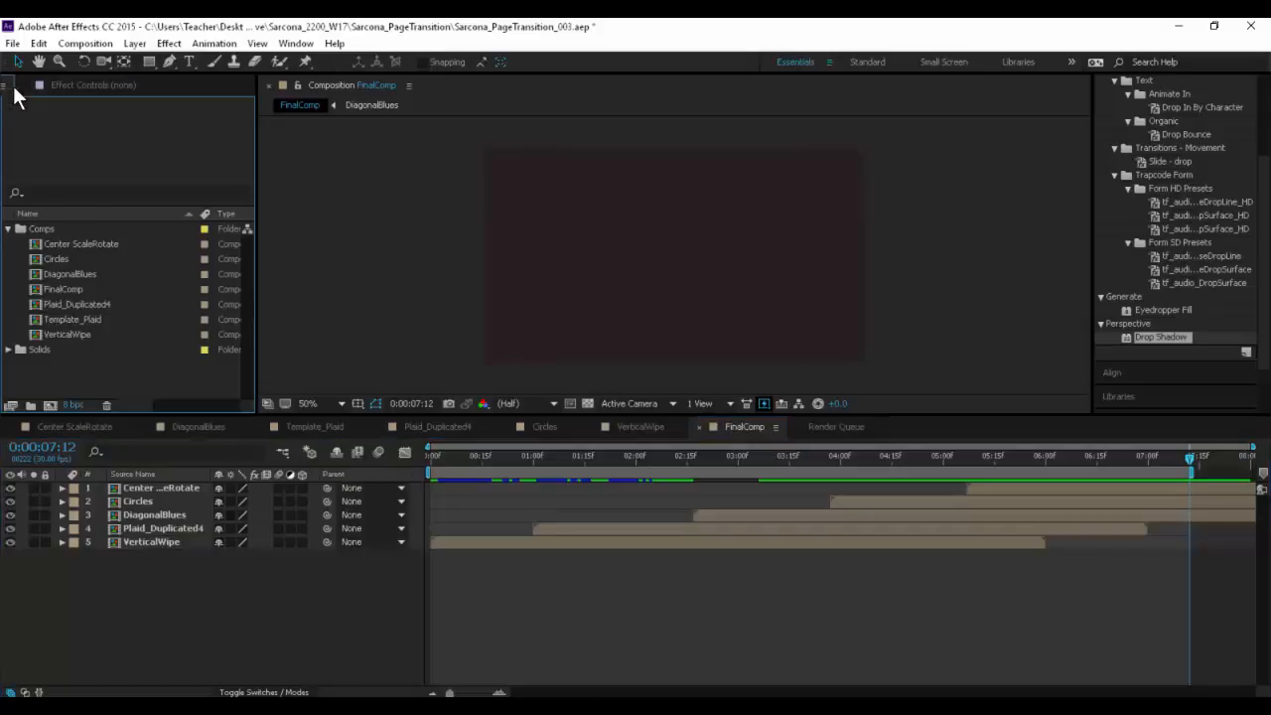
left_click(12, 44)
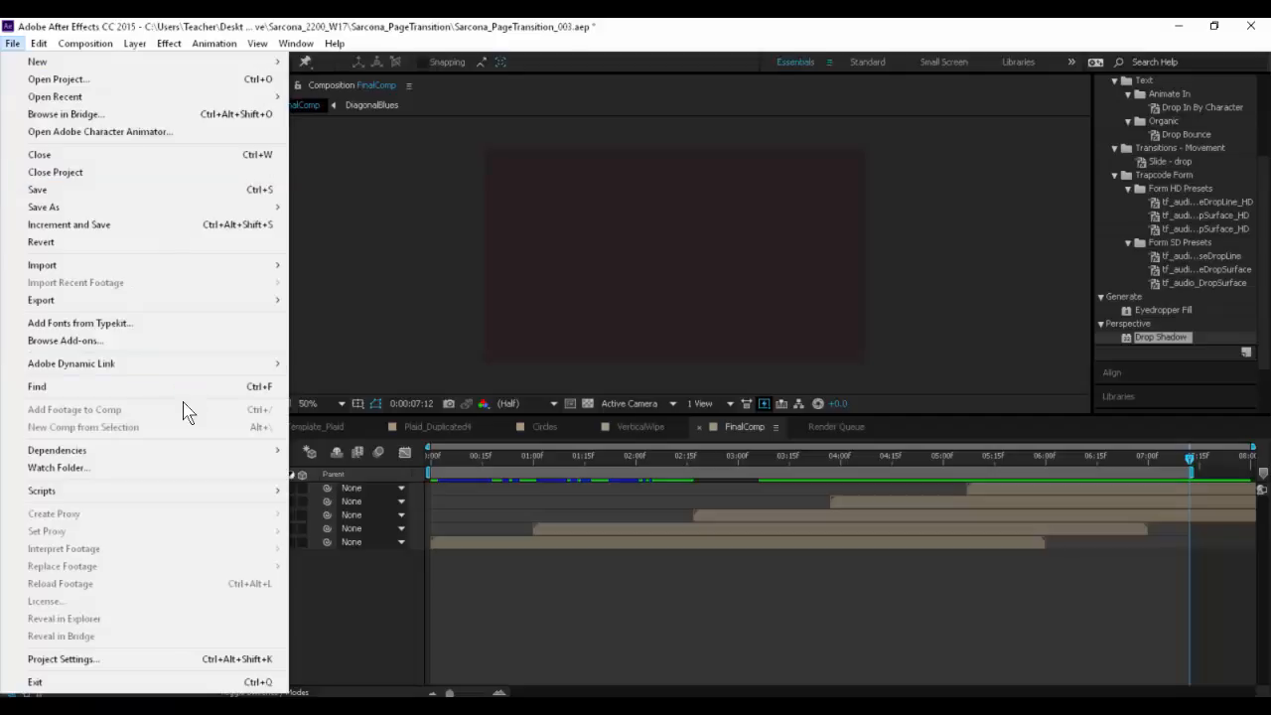
mouse_move(244, 303)
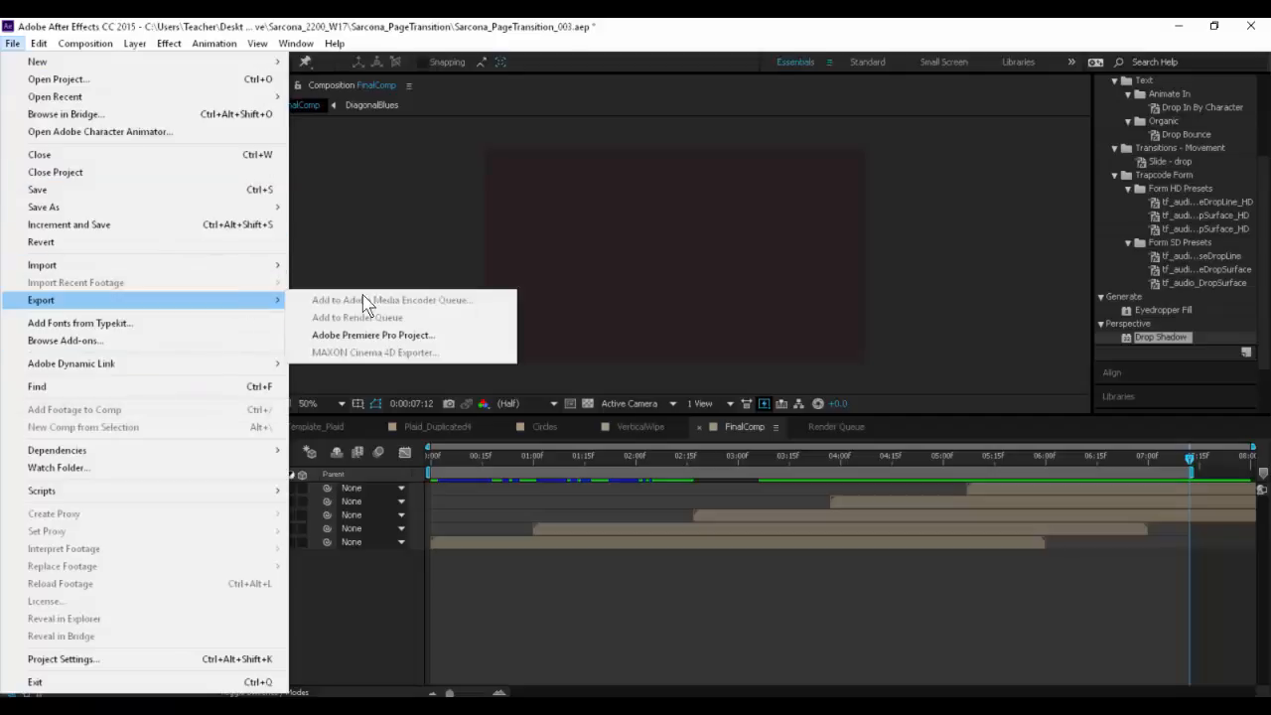
left_click(737, 422)
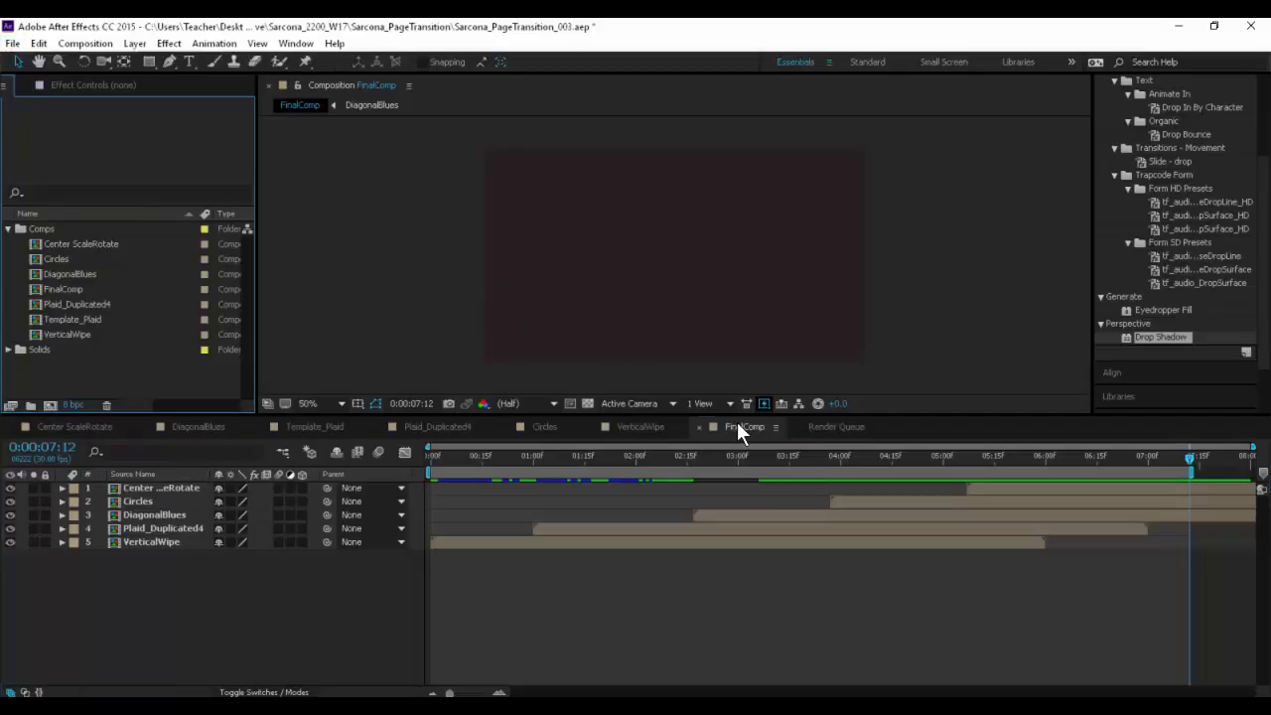
left_click(12, 44)
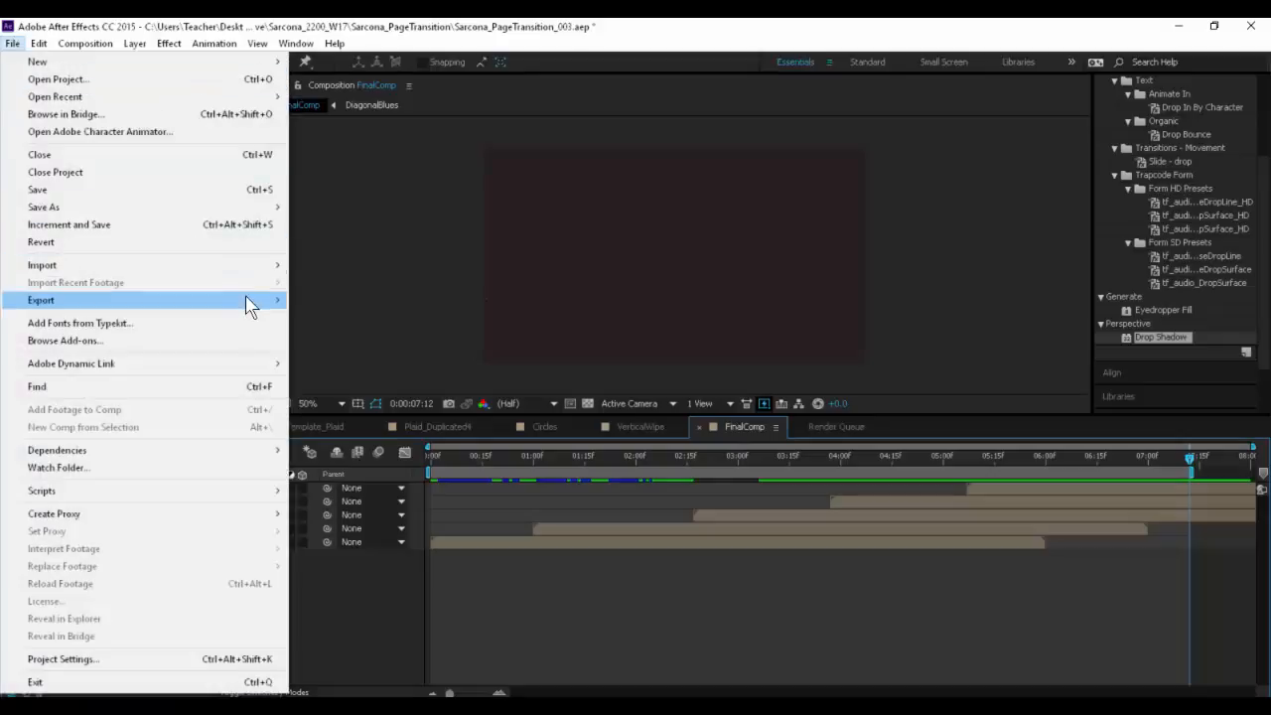
mouse_move(248, 302)
left_click(365, 318)
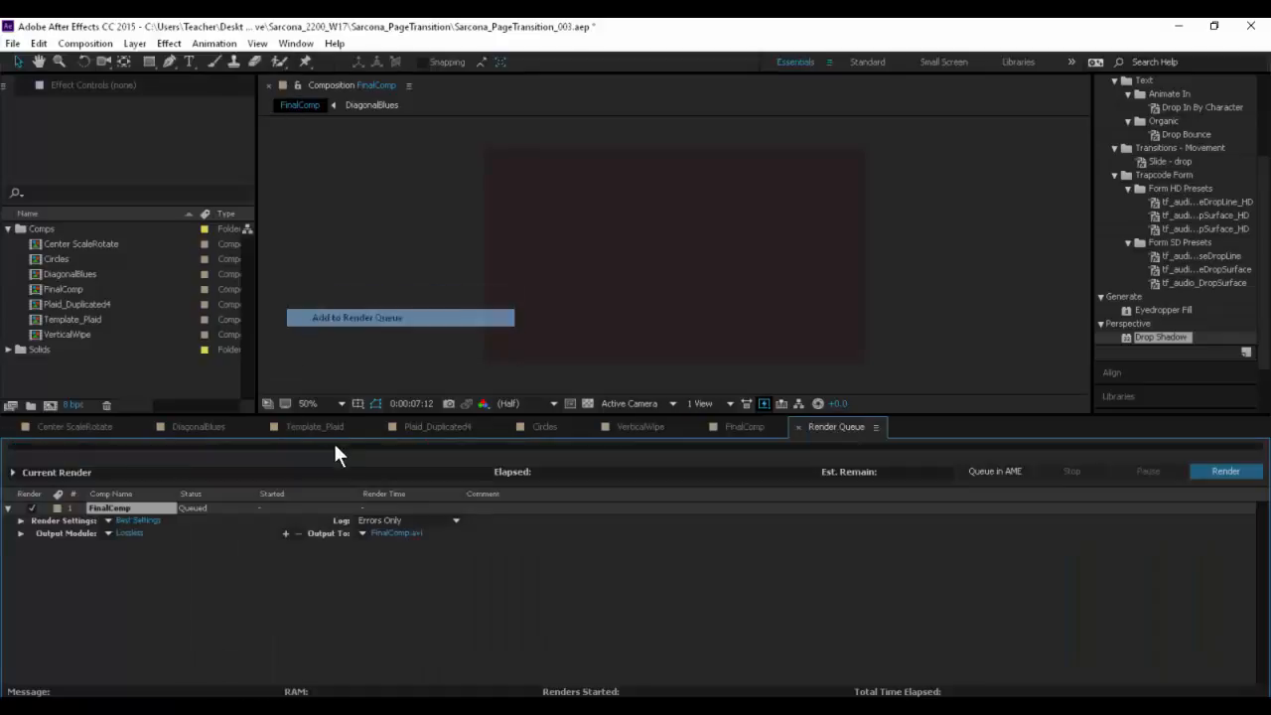
- Configure the queued FinalComp's output module as a PNG Sequence with compression None and RGB + Alpha channels
left_click(130, 535)
left_click(457, 113)
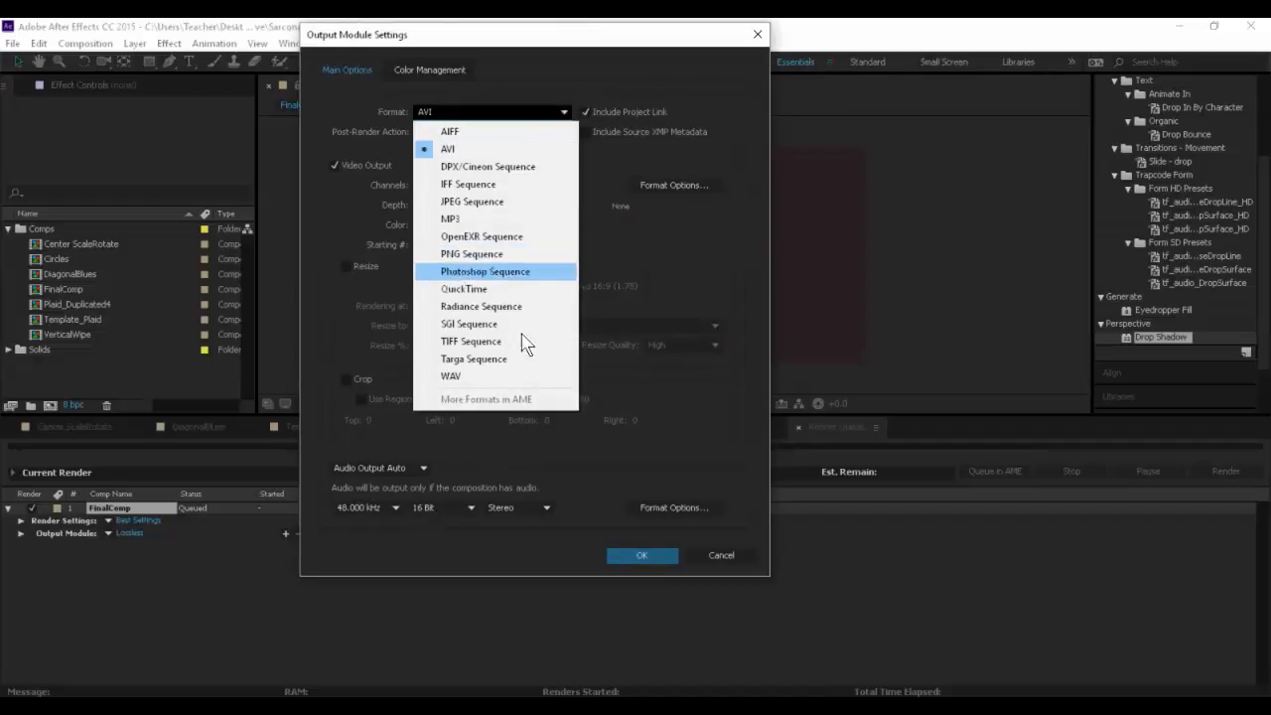
left_click(487, 254)
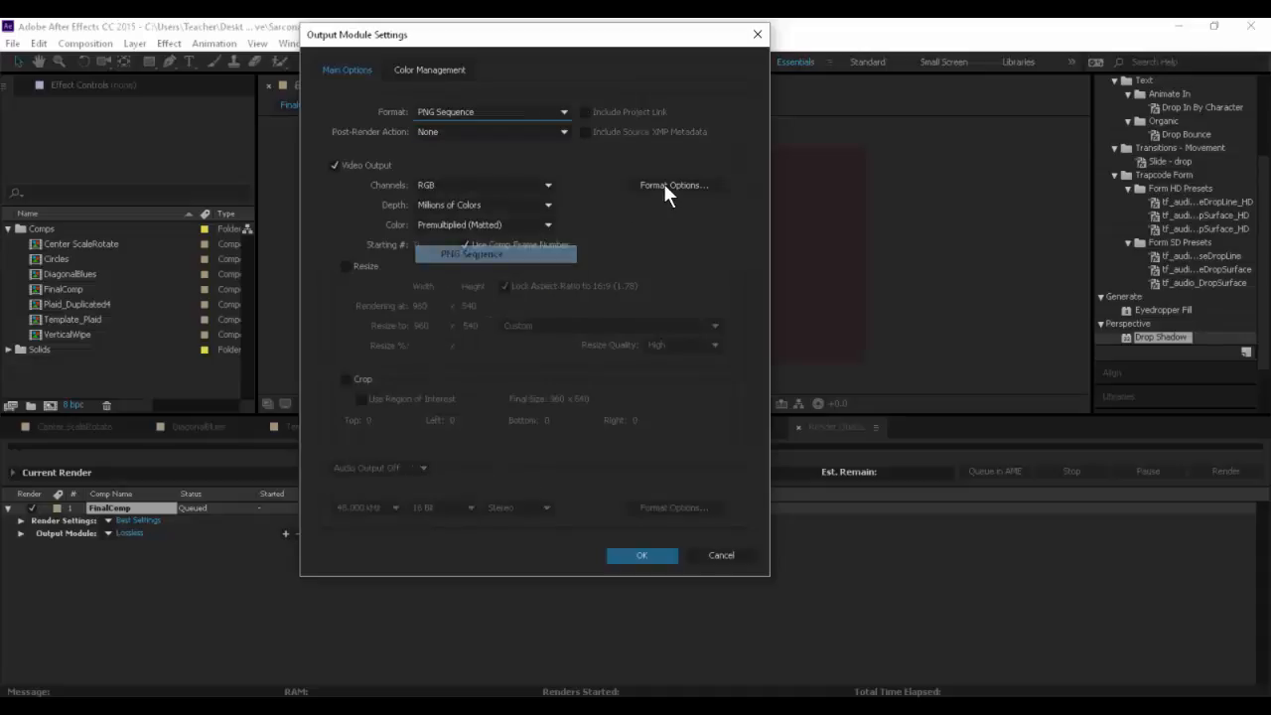
left_click(654, 183)
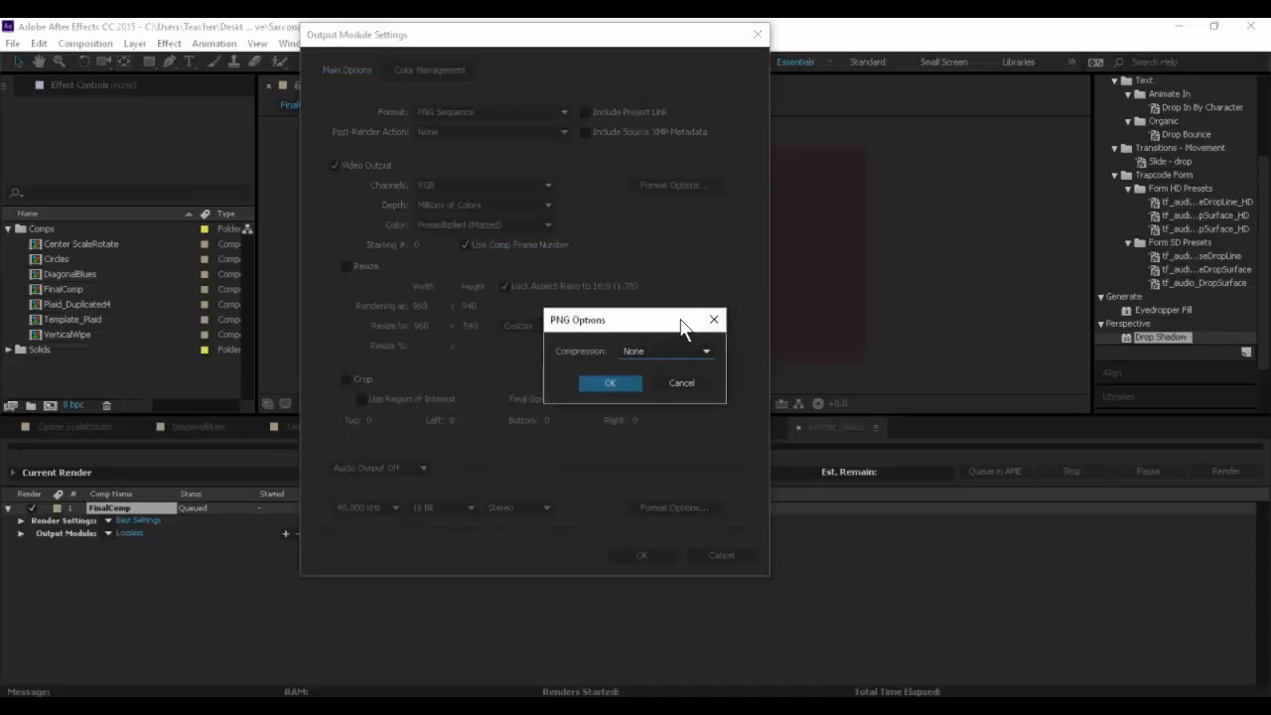
left_click(658, 352)
left_click(656, 369)
left_click(609, 384)
left_click(482, 188)
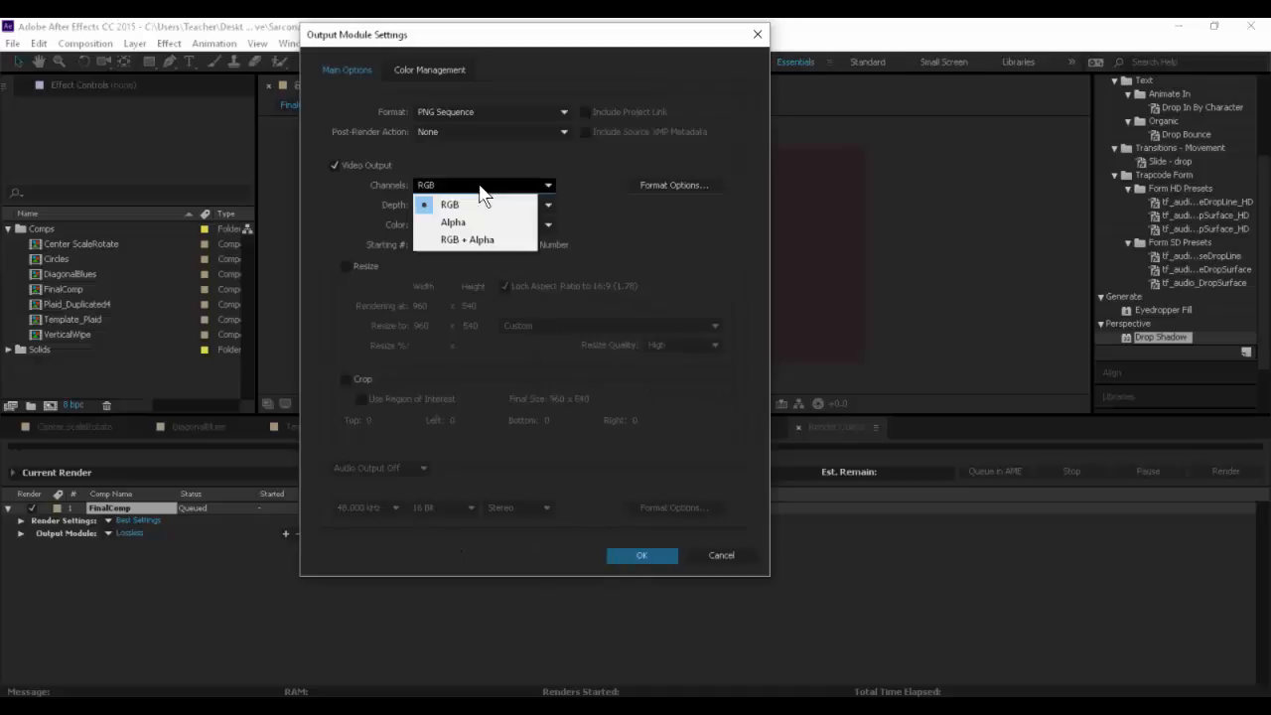
left_click(477, 234)
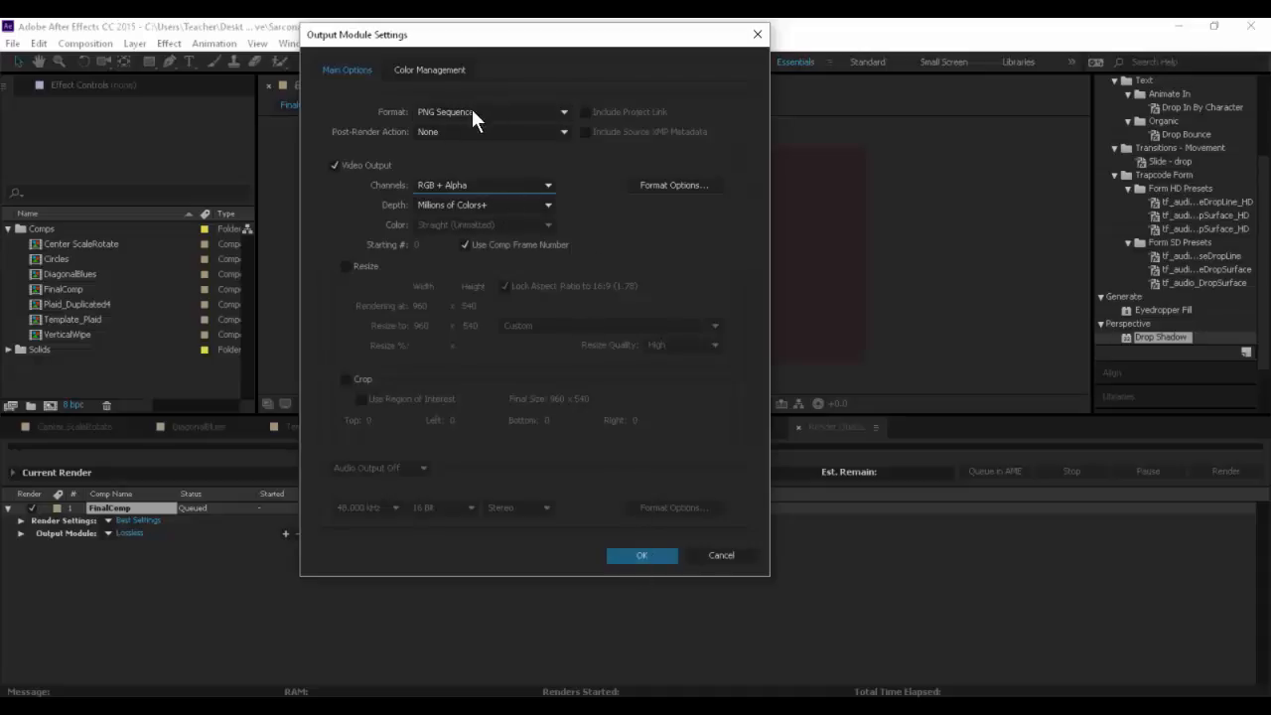
left_click(641, 556)
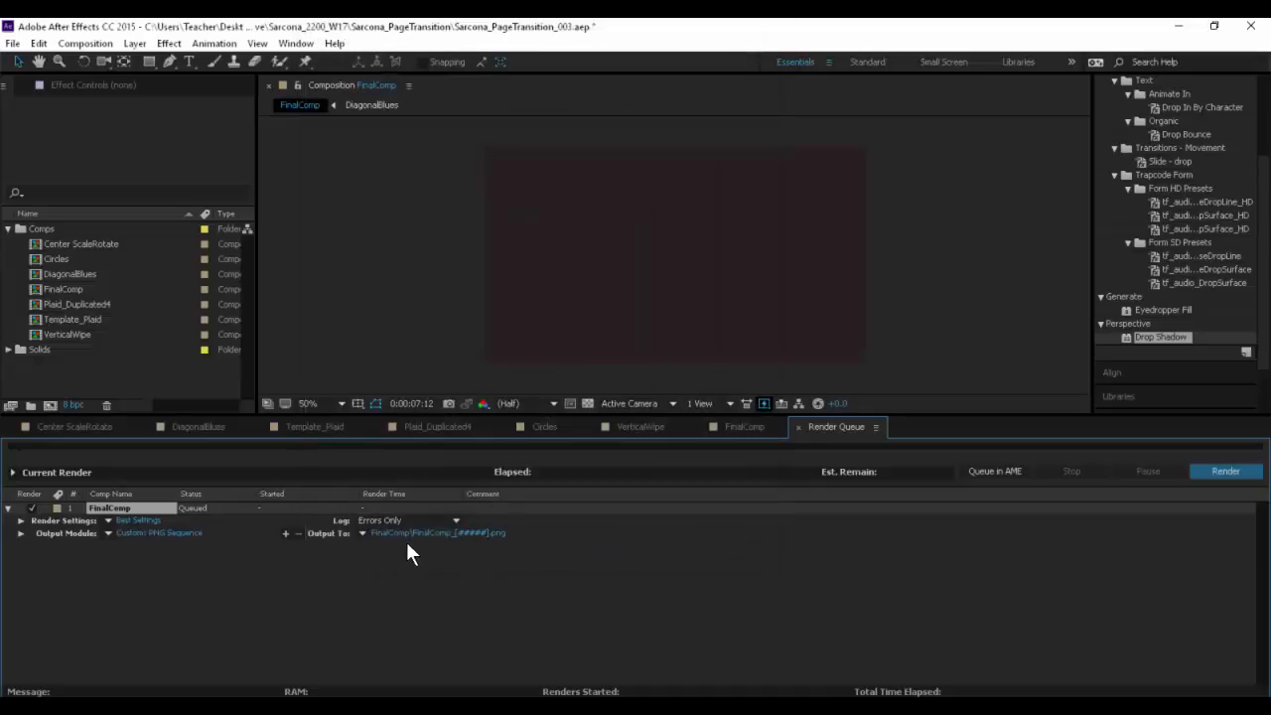
- Name the output FinalComp.[#####].png in a FinalComp subfolder of the Output folder, and render the sequence
left_click(428, 533)
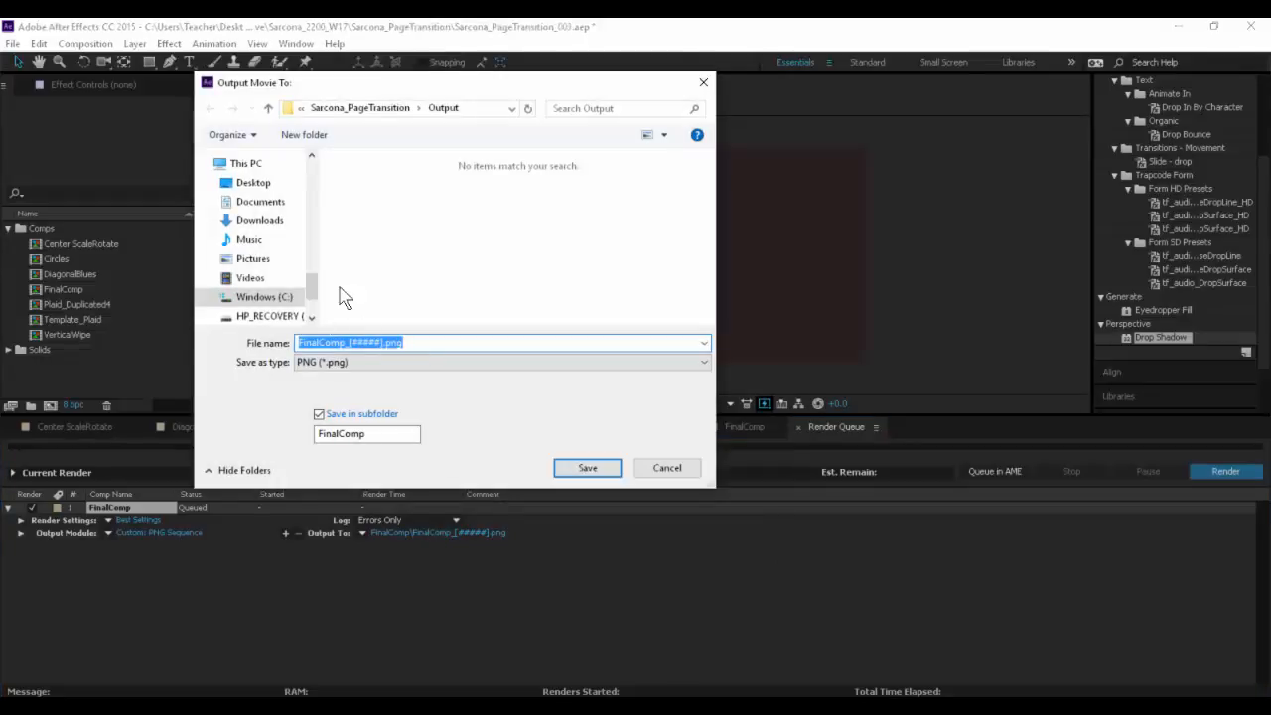
left_click_drag(389, 89, 509, 36)
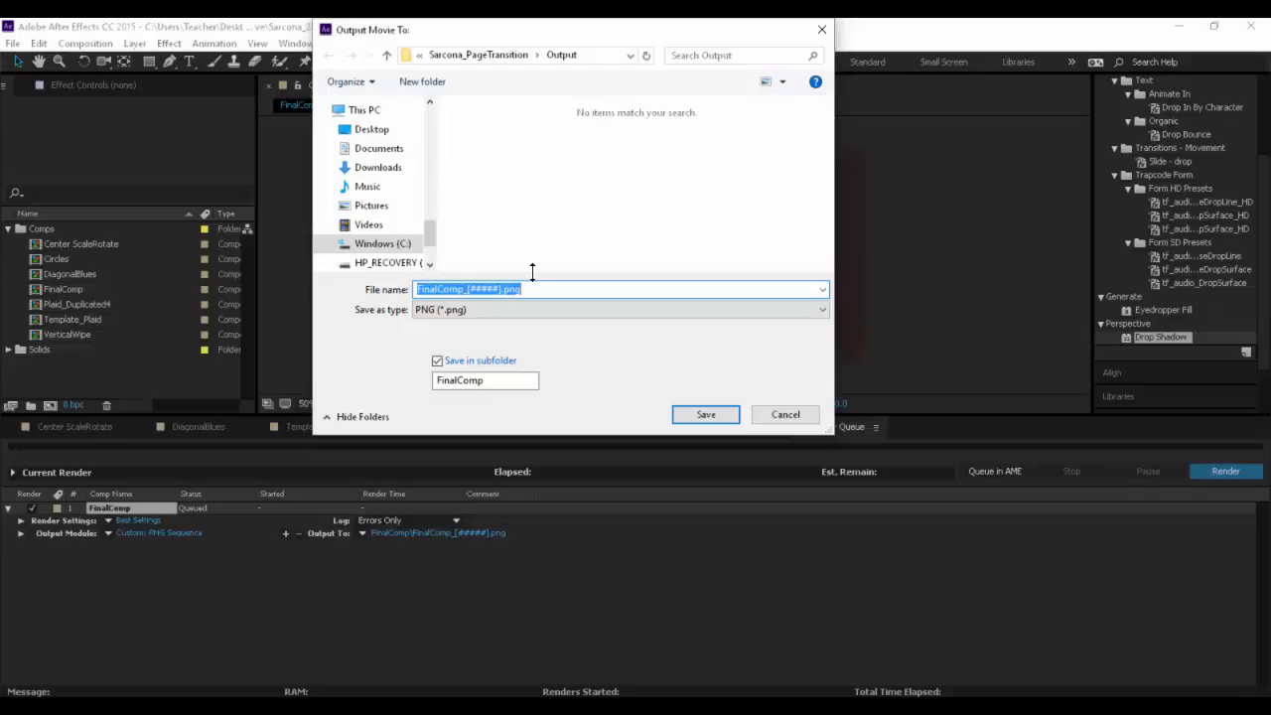
left_click(469, 288)
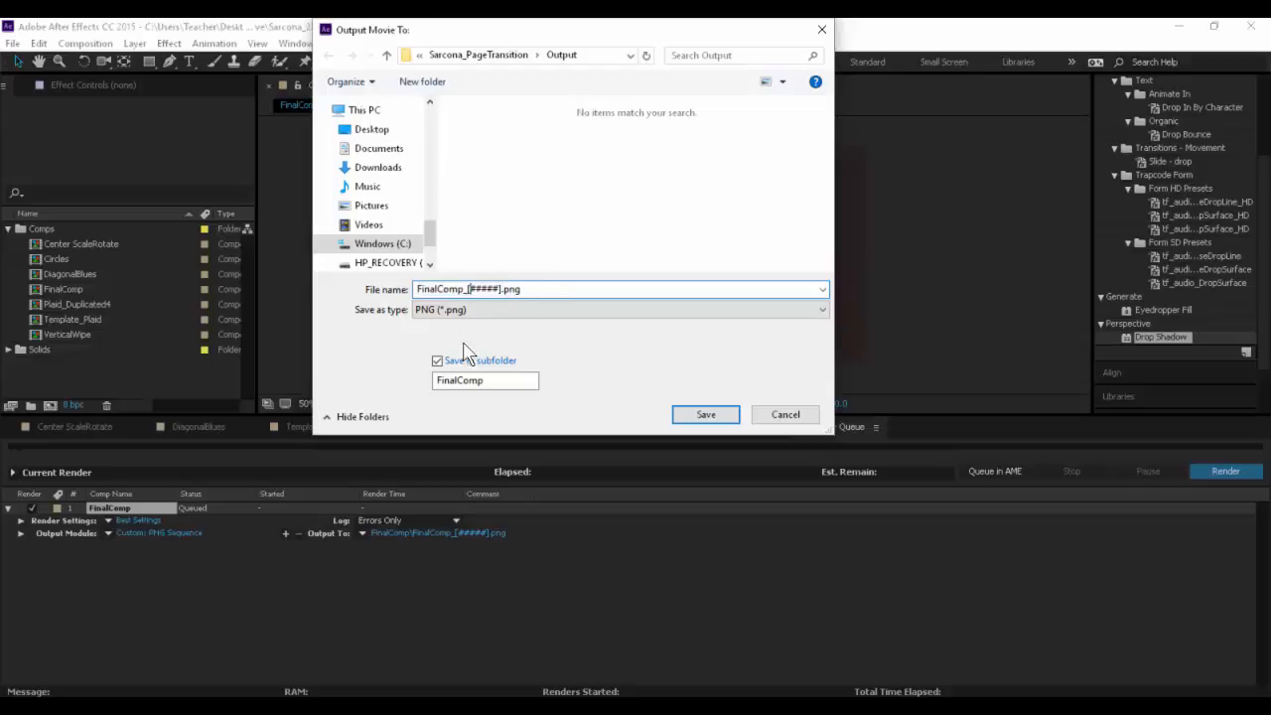
key("BackSpace")
type(".")
left_click(703, 415)
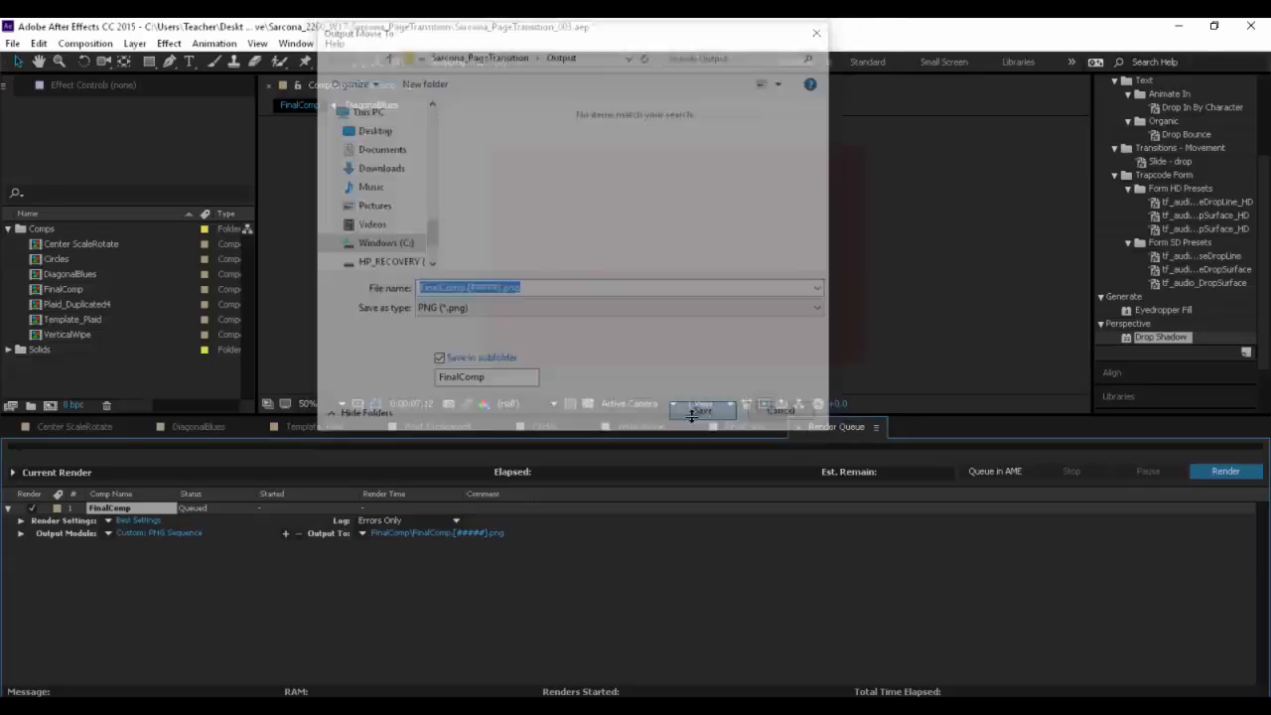
left_click(1219, 470)
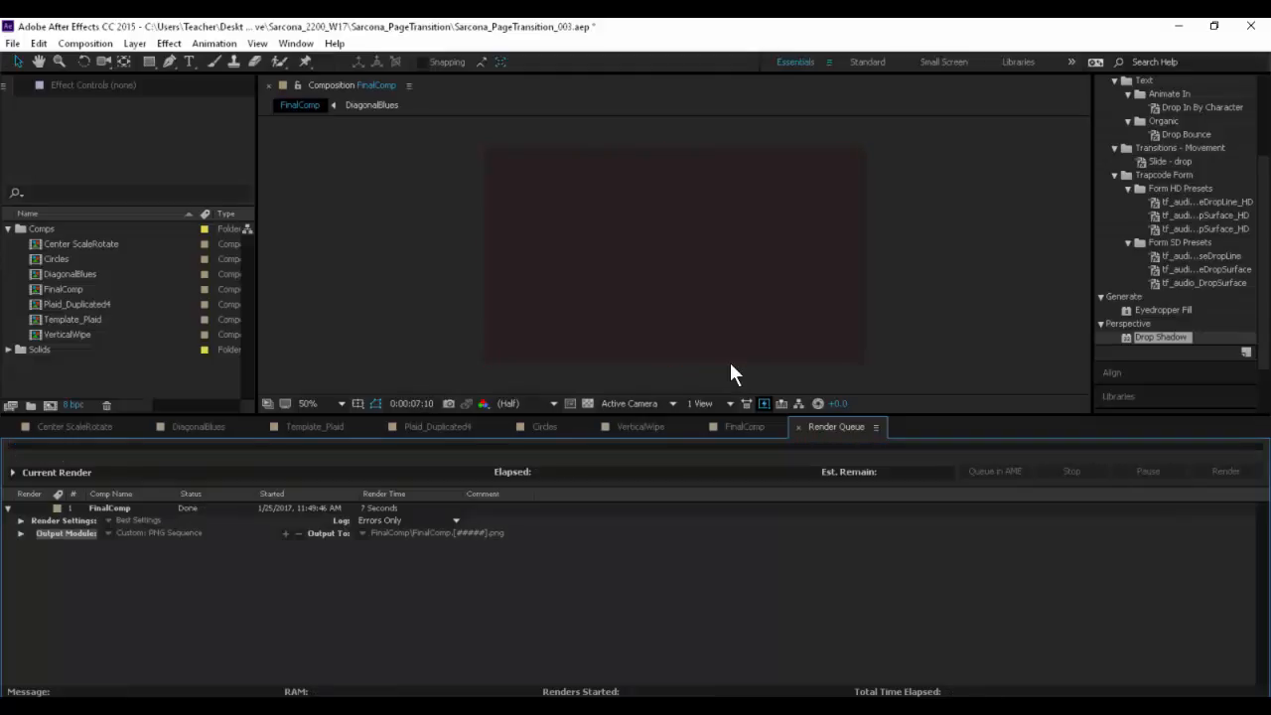
- Switch to File Explorer and open the FinalComp subfolder in the page transition project's Output folder on PDrive
key("alt+Tab")
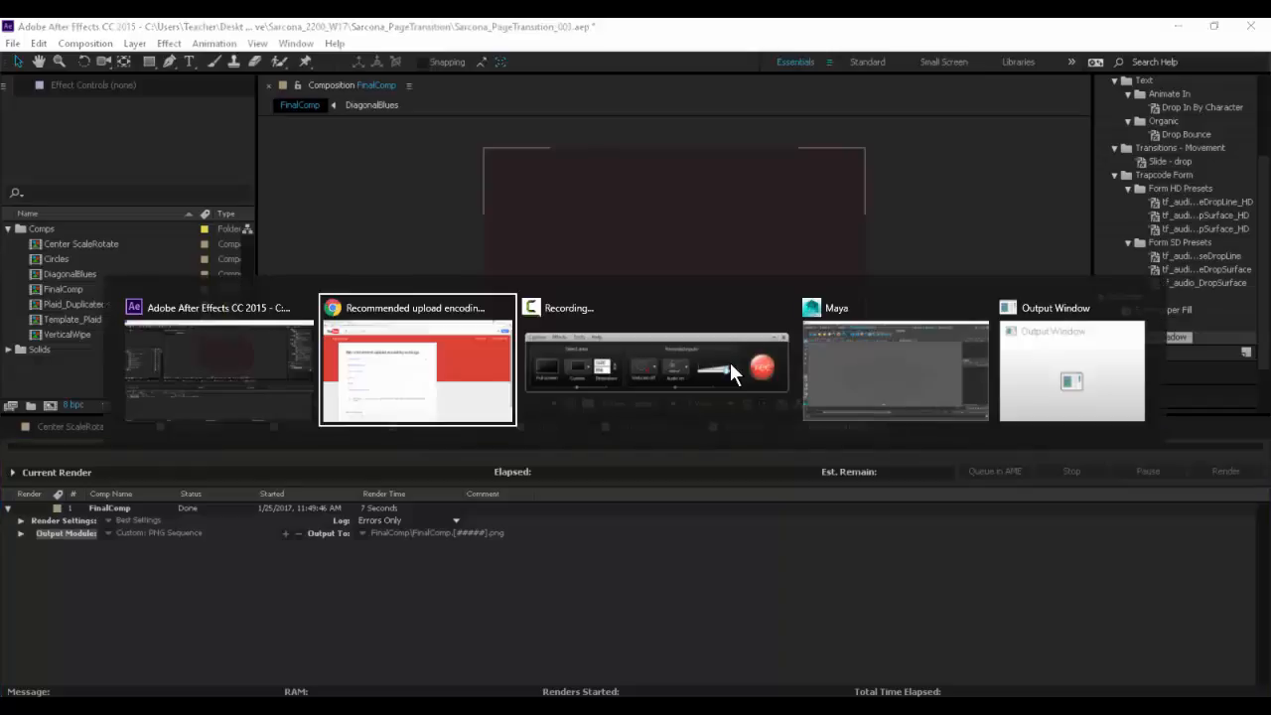
key("Escape")
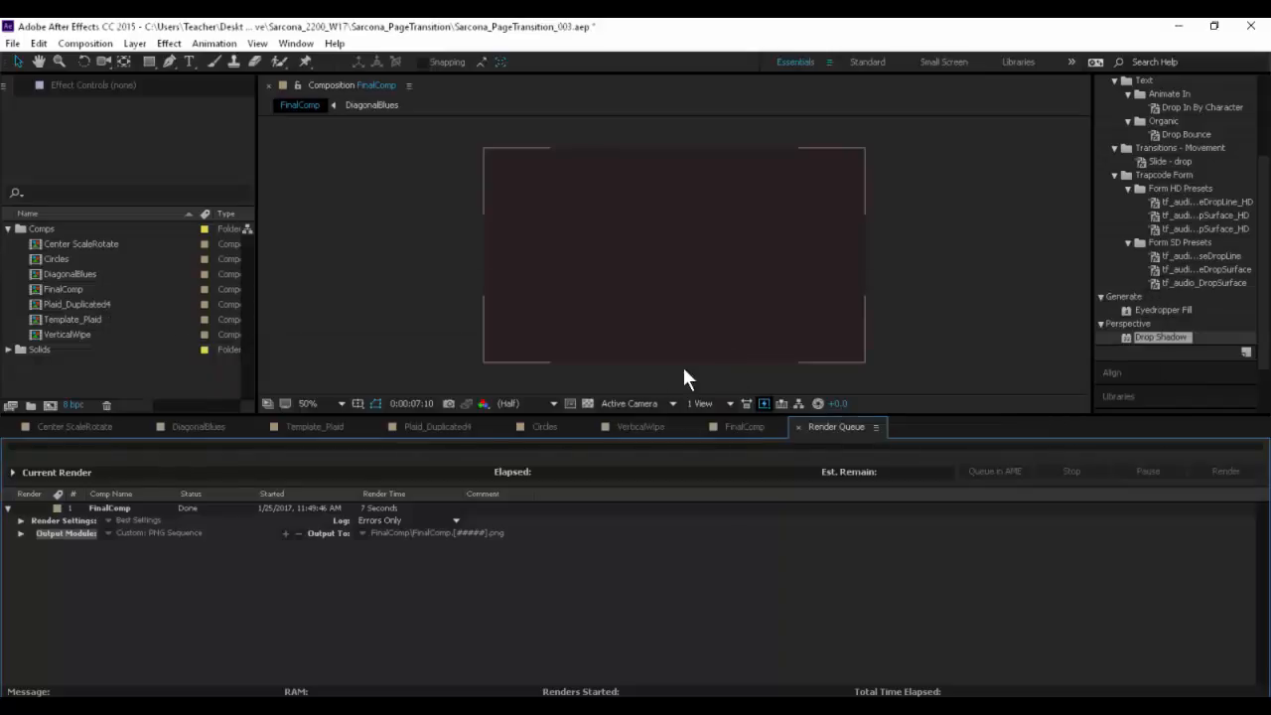
key("super+e")
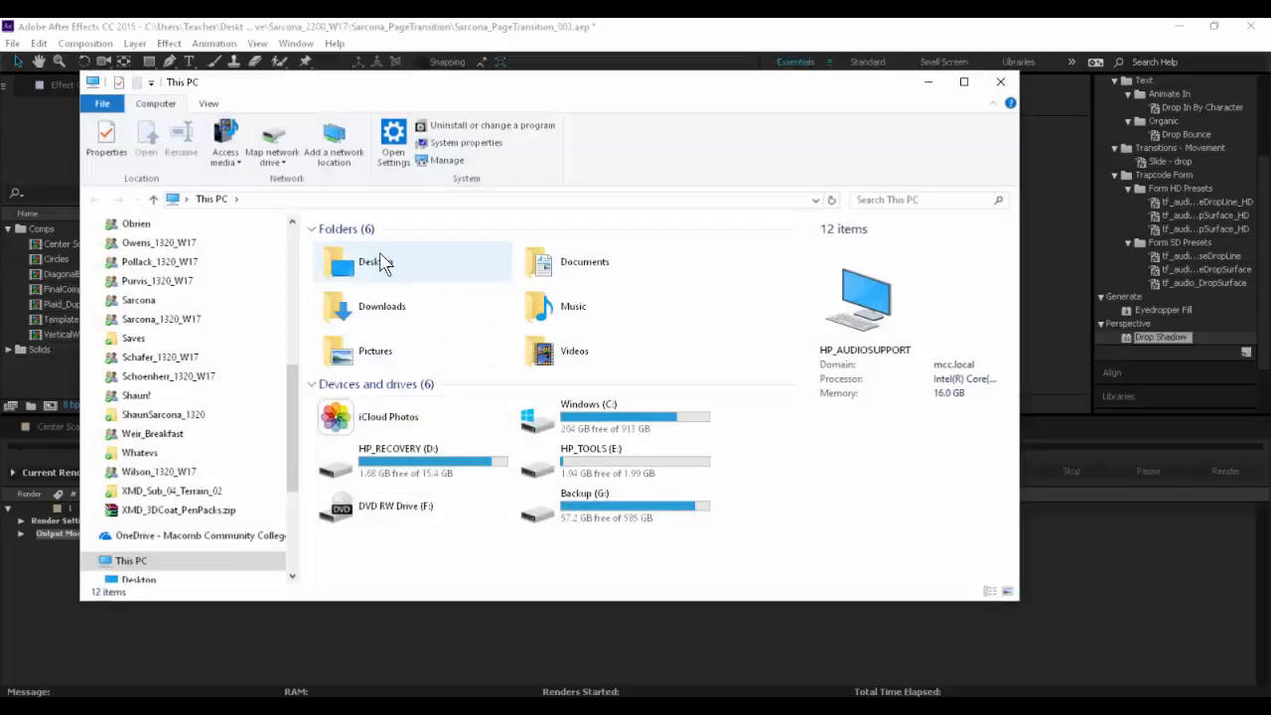
double_click(381, 256)
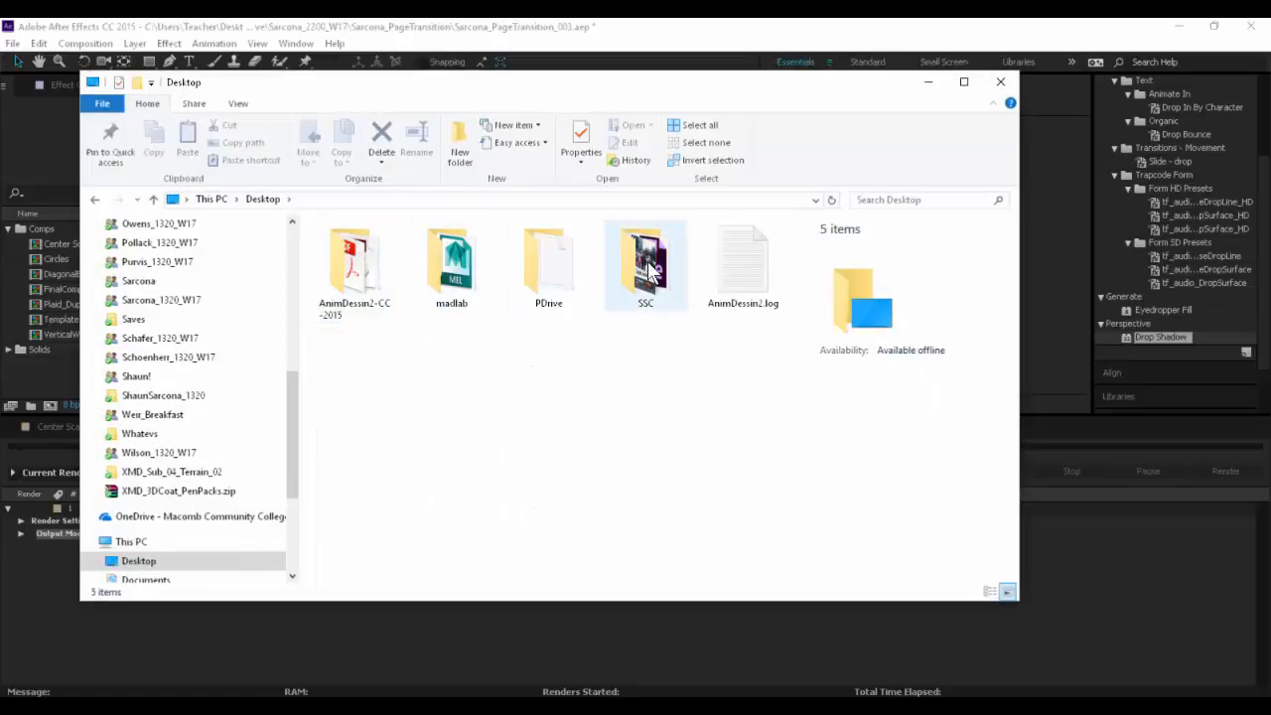
double_click(553, 266)
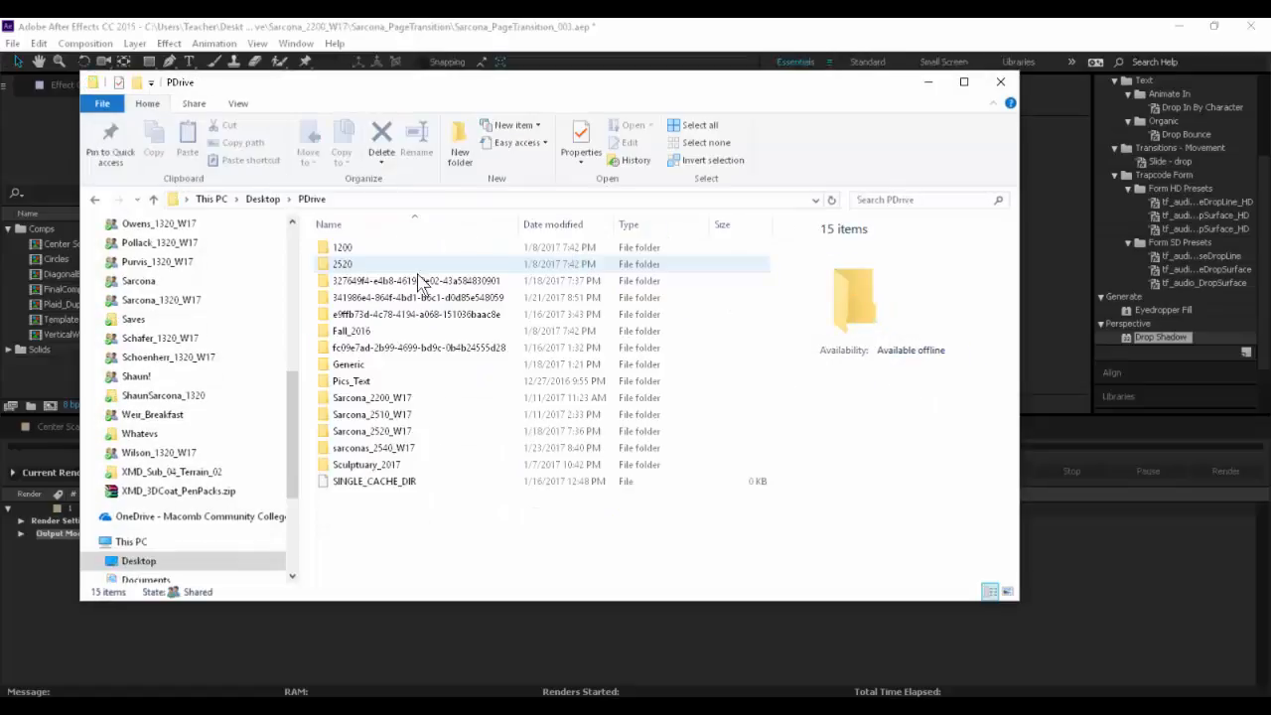
double_click(397, 398)
double_click(370, 251)
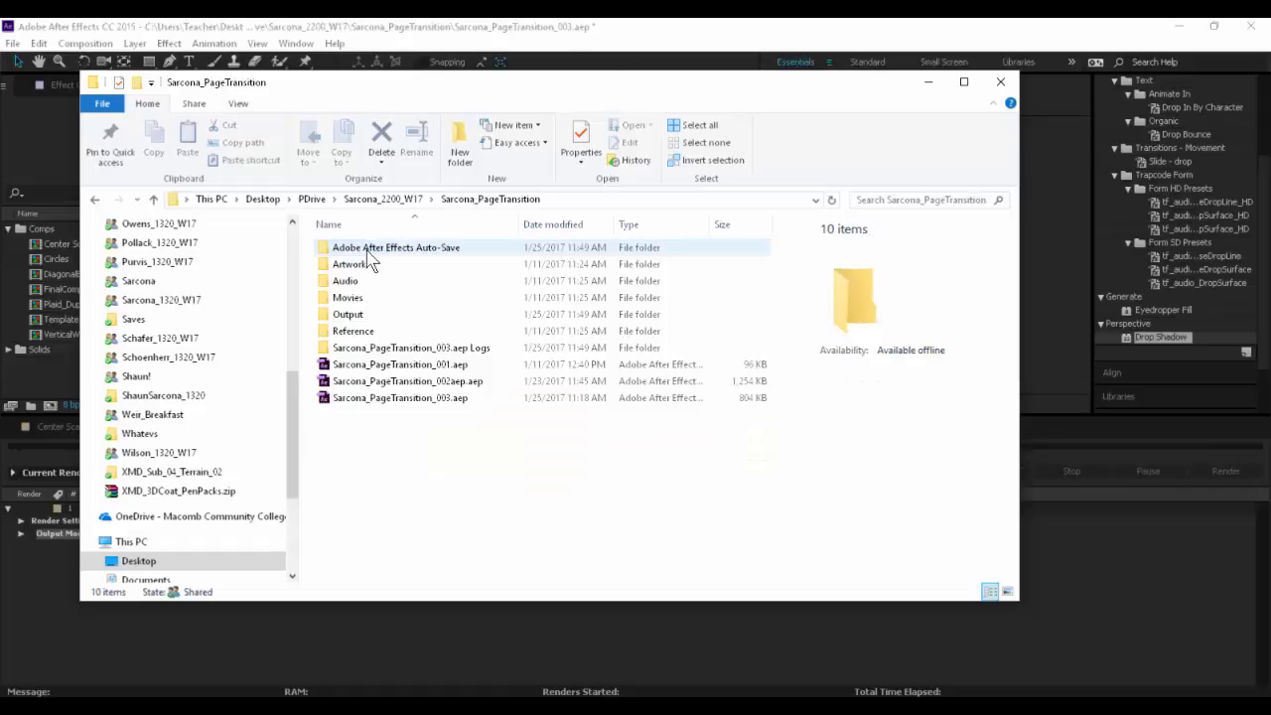
double_click(369, 314)
left_click(427, 278)
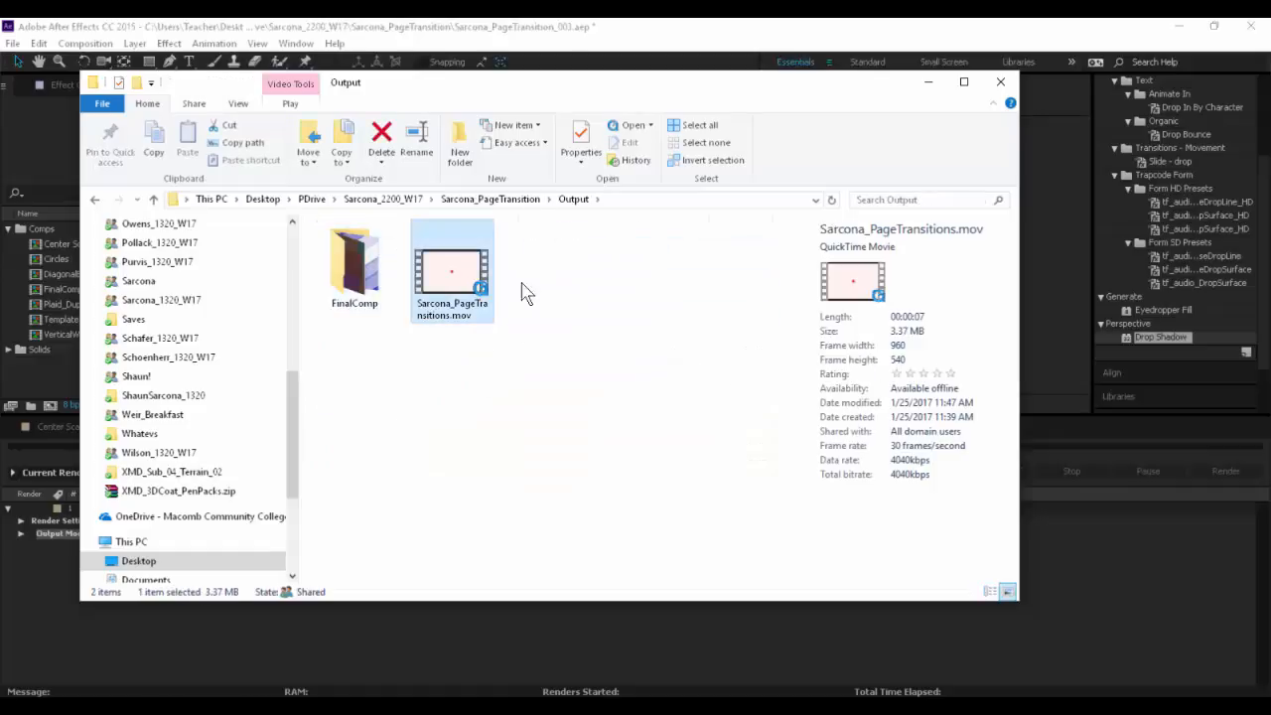
double_click(351, 266)
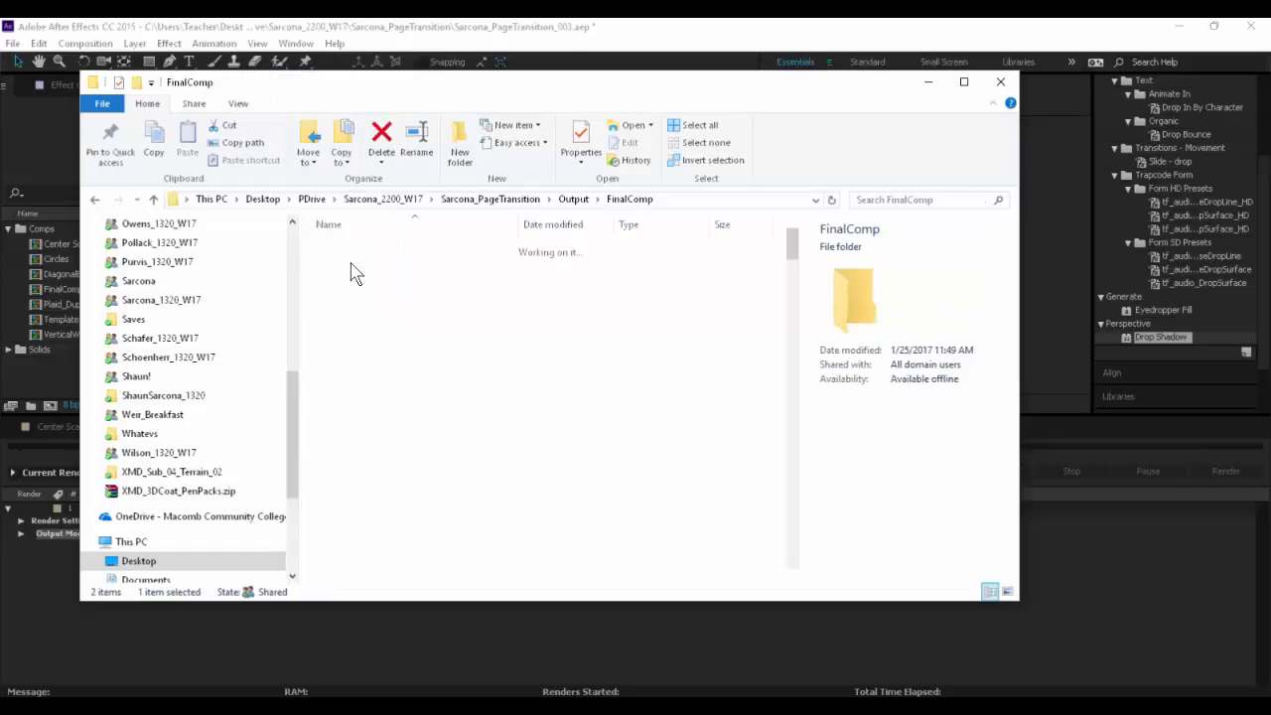
- Look through the rendered FinalComp PNG frames in the folder, from the first frame towards the end of the sequence
left_click(392, 314)
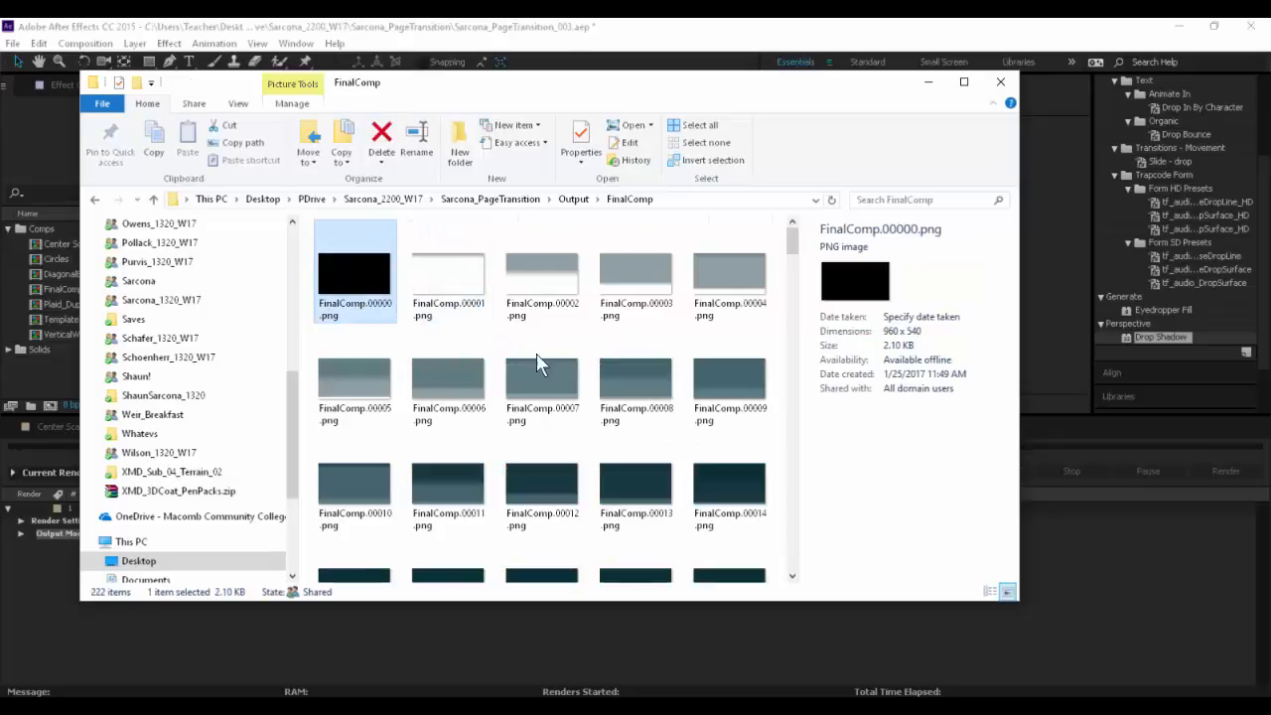
key("Right")
key("Right")
key("Right")
key("Right")
key("Right")
key("Right")
key("Right")
key("Right")
key("Right")
key("Right")
key("Right")
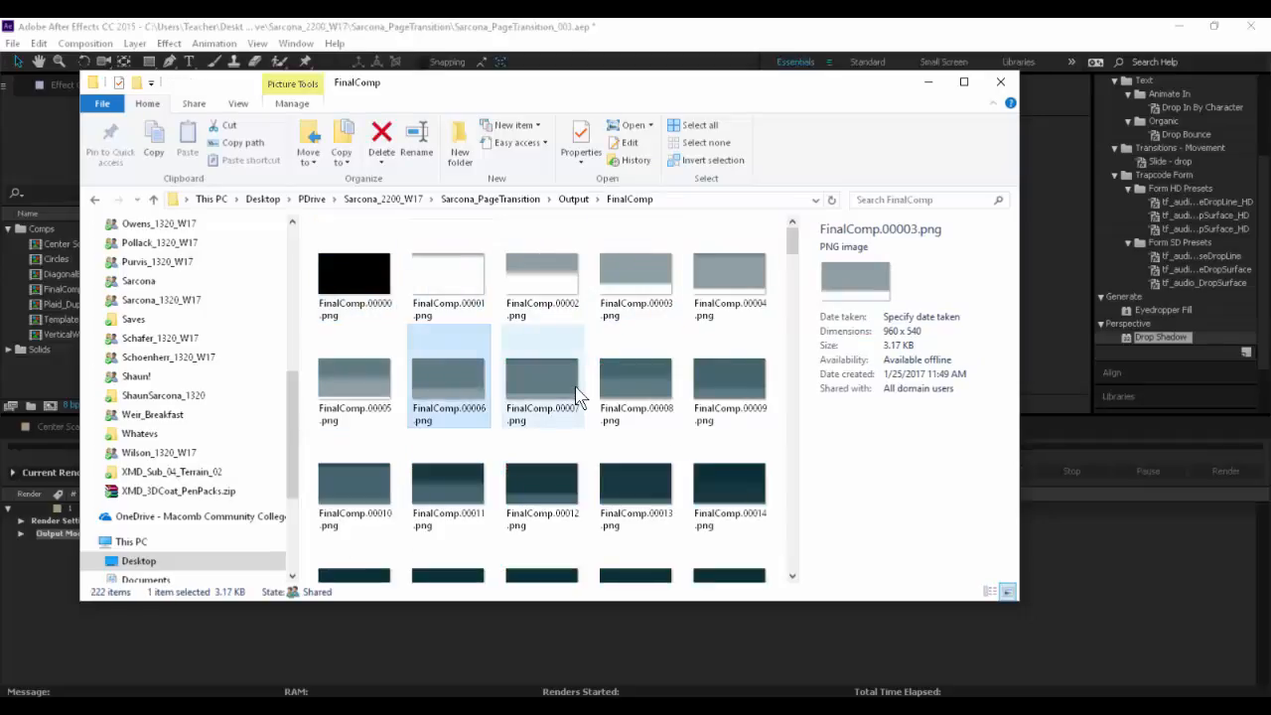
key("Right")
key("Right")
key("Right")
key("Right")
key("Right")
key("Right")
key("Right")
key("Right")
key("Right")
key("Right")
key("Right")
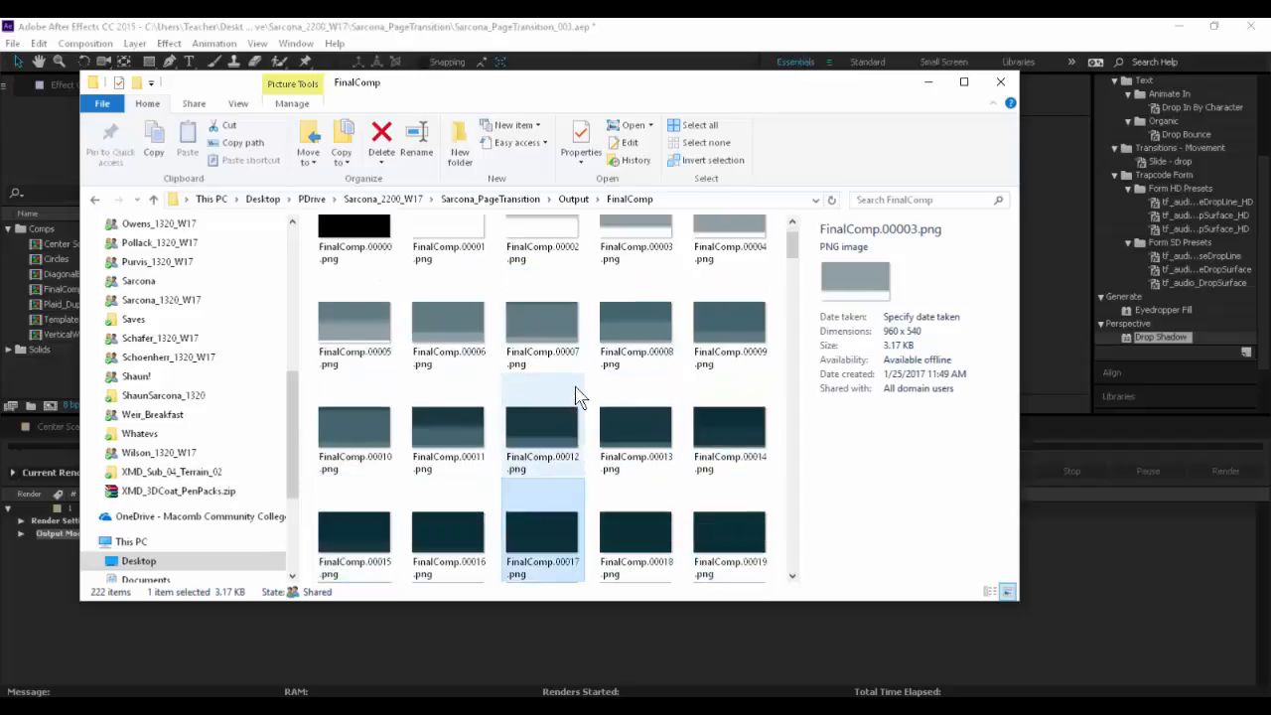
key("Right")
key("Right")
key("Right")
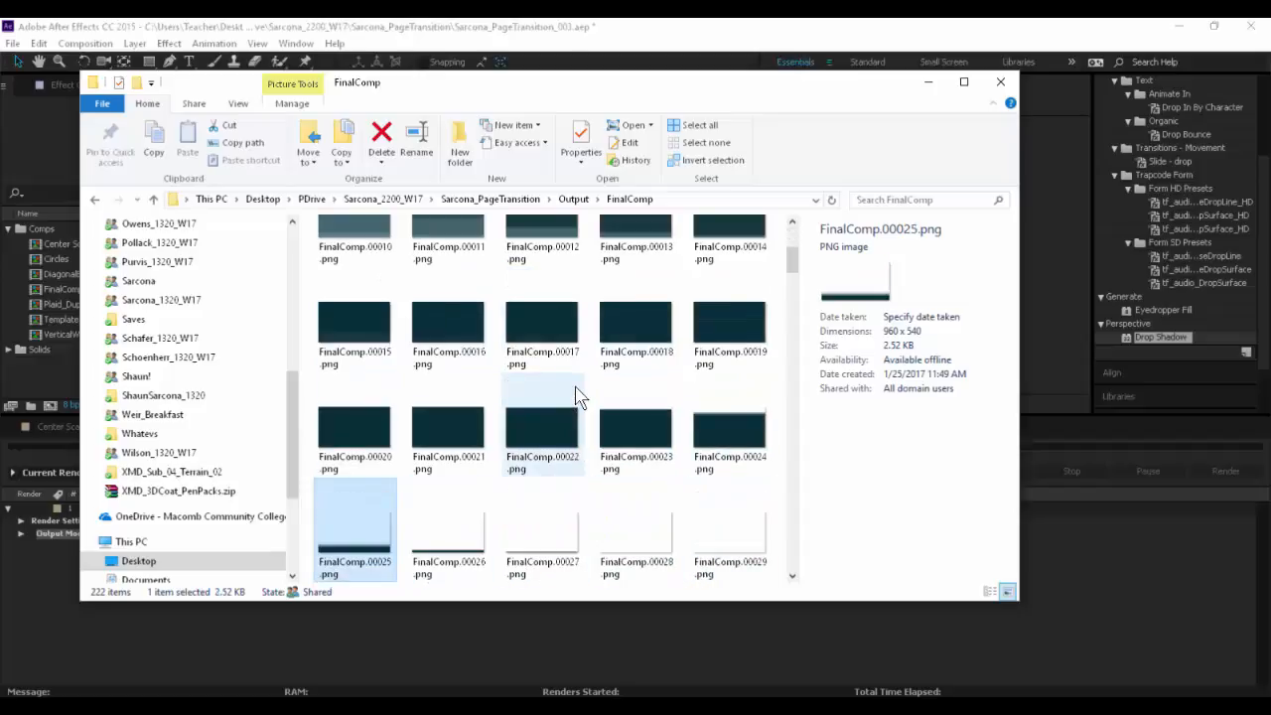
left_click_drag(792, 260, 786, 559)
- Switch back to After Effects and remove the finished FinalComp render item from the Render Queue
key("alt+Tab")
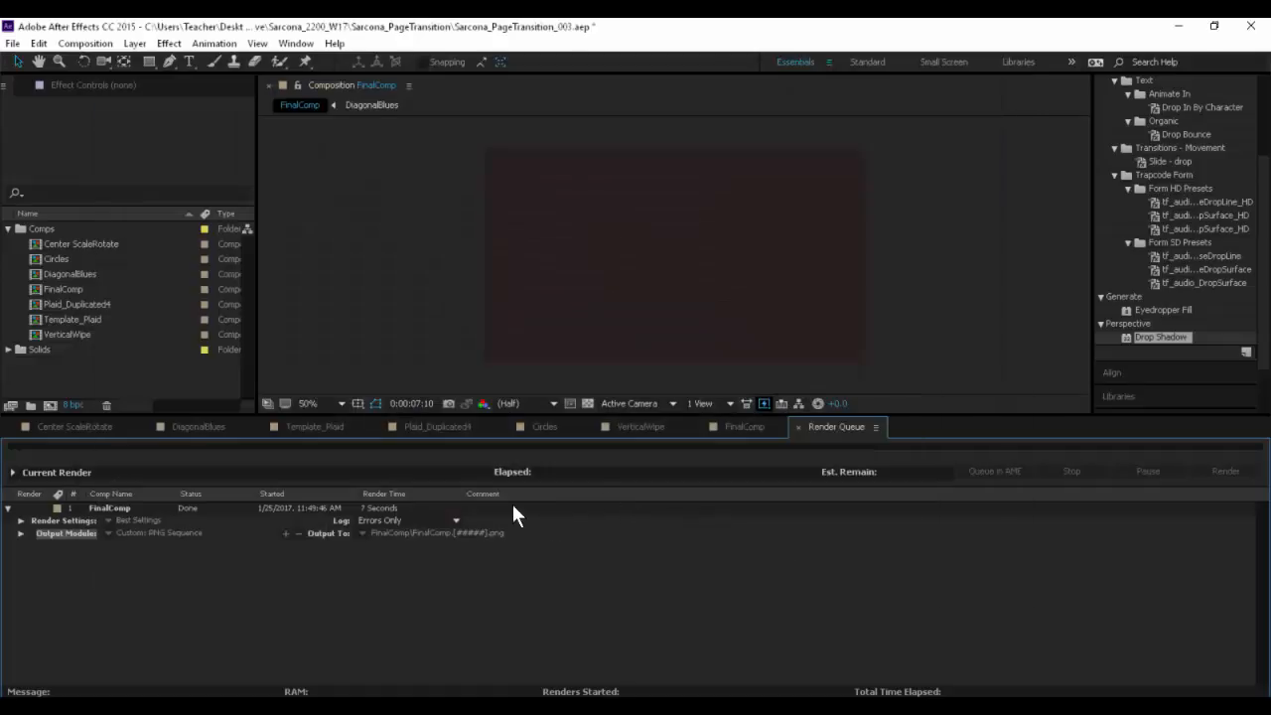
left_click(112, 506)
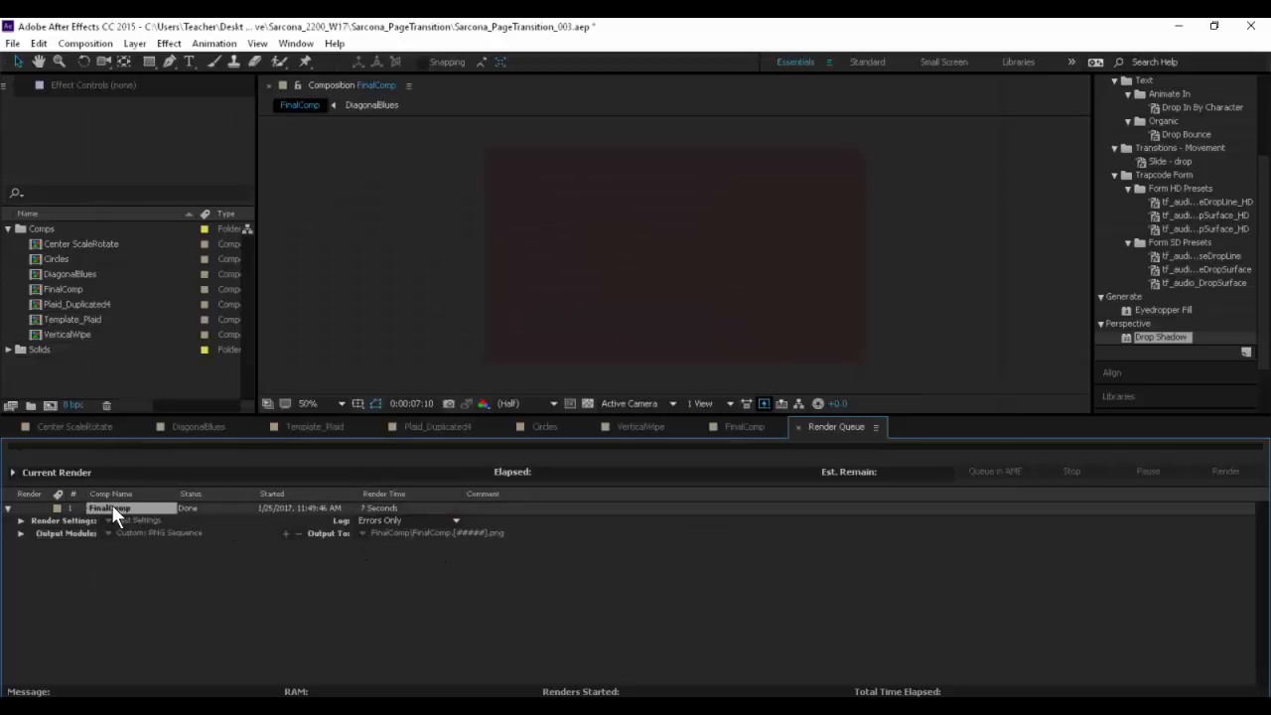
key("Delete")
- Switch to a new File Explorer window and open the page transition project's Output folder on the desktop's PDrive
key("alt+Tab")
key("alt+Tab")
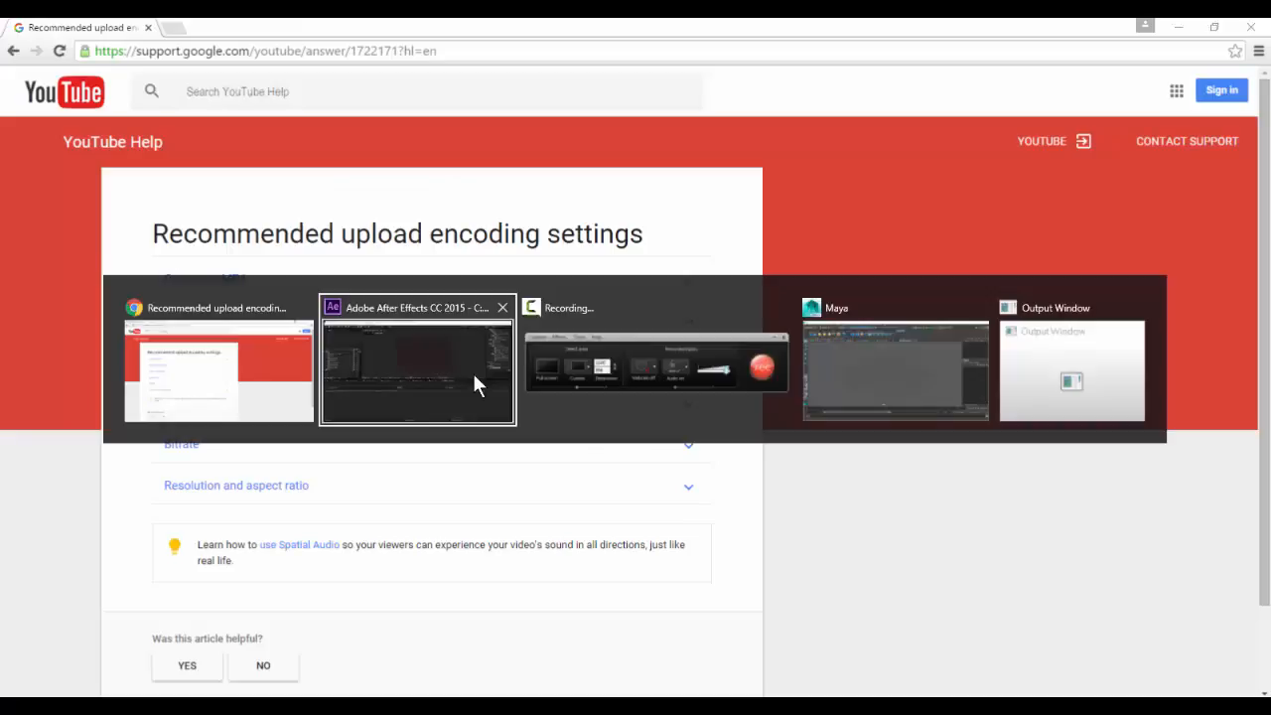
key("super+e")
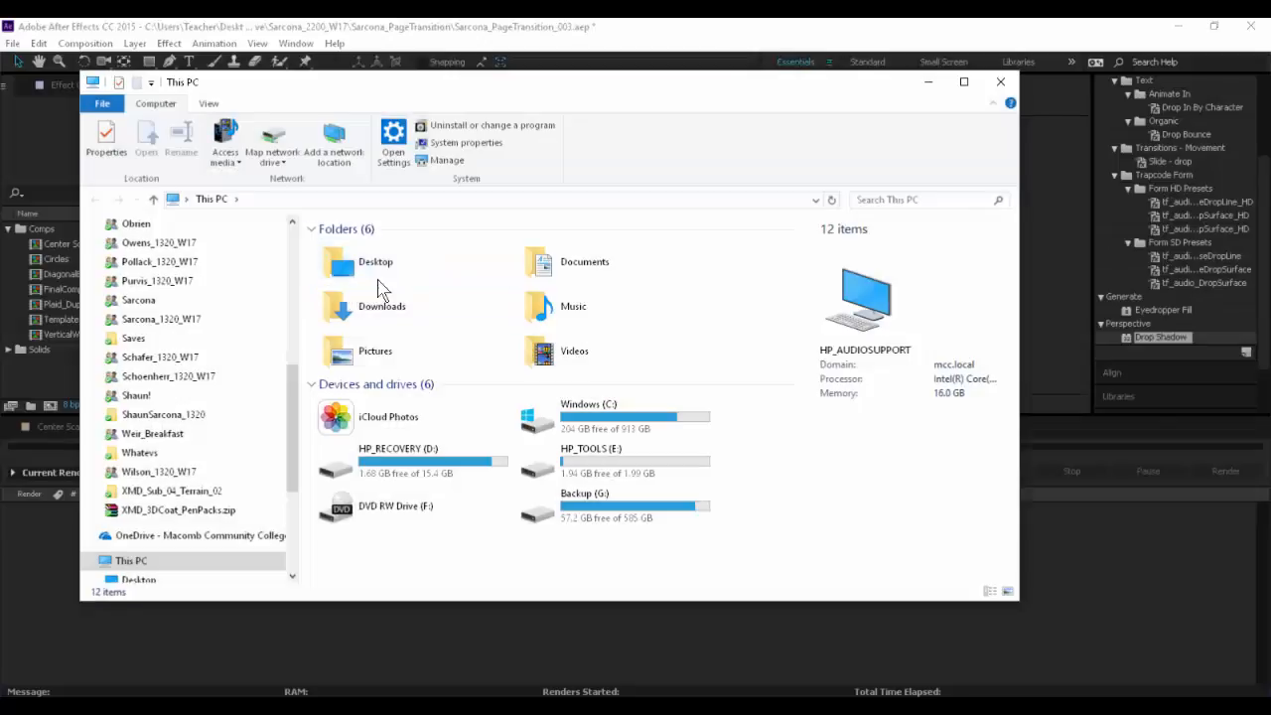
double_click(318, 283)
left_click(652, 288)
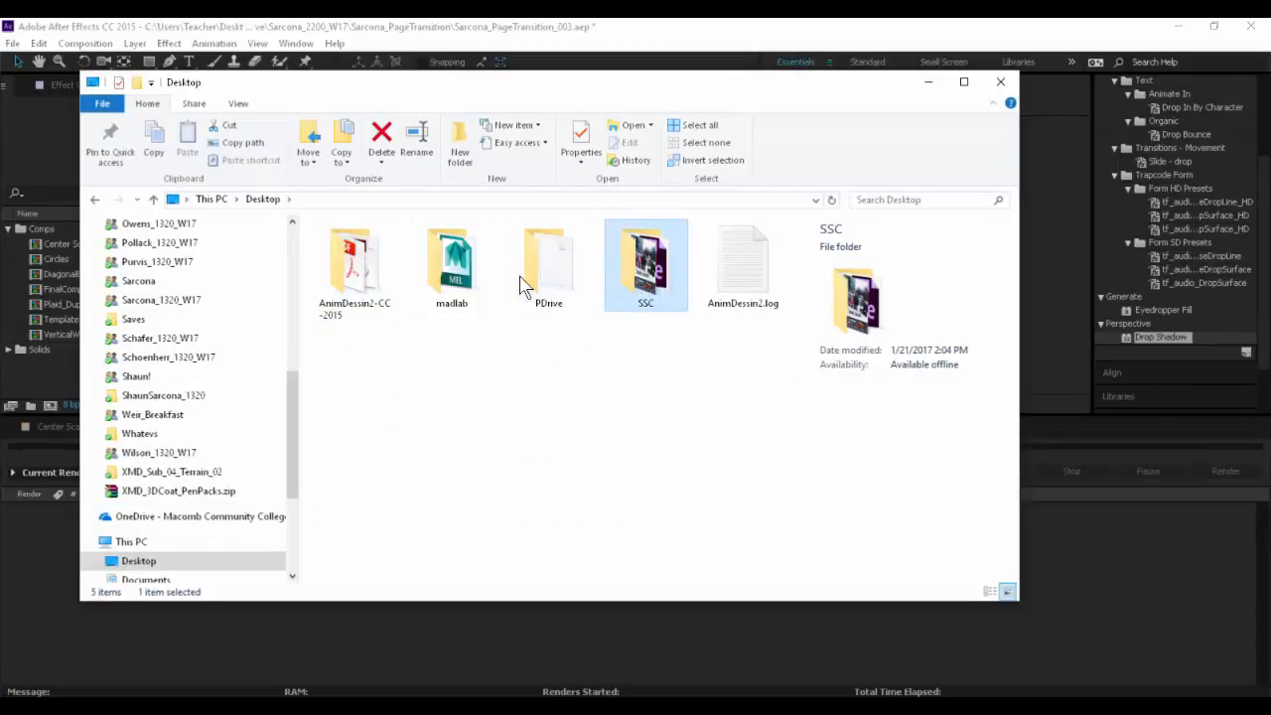
double_click(540, 283)
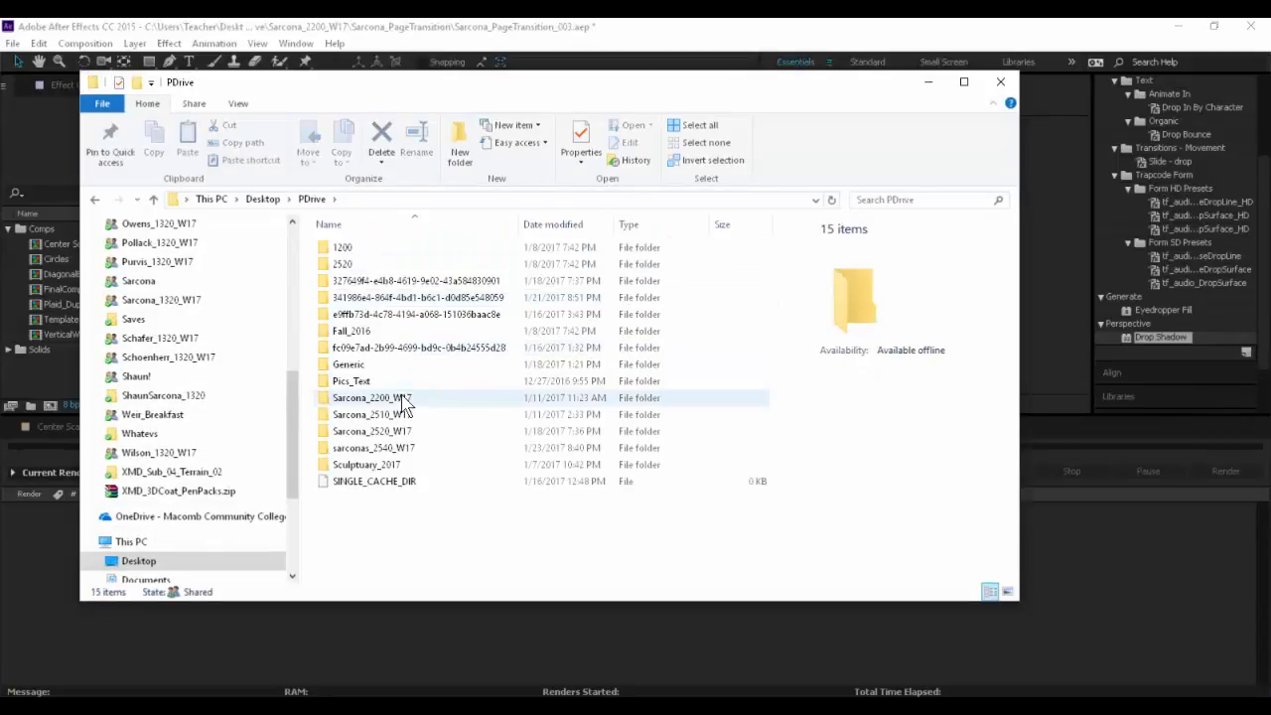
double_click(393, 399)
double_click(361, 251)
double_click(358, 316)
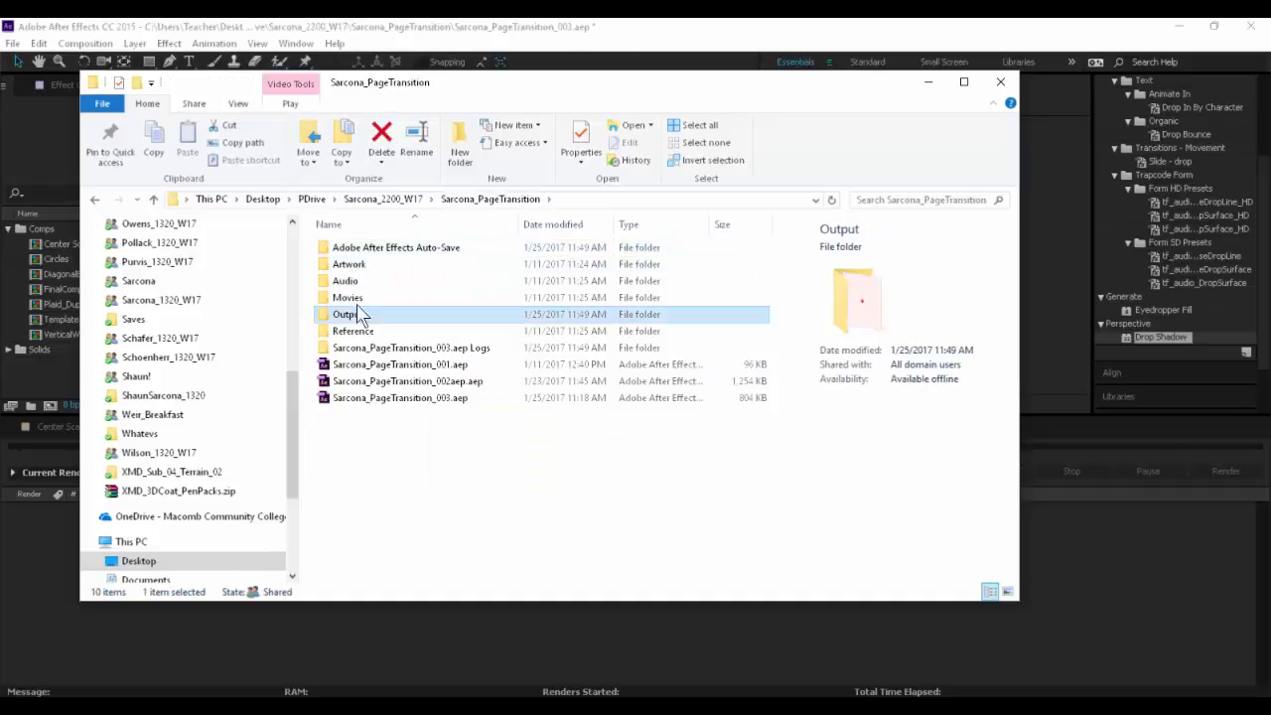
left_click(360, 303)
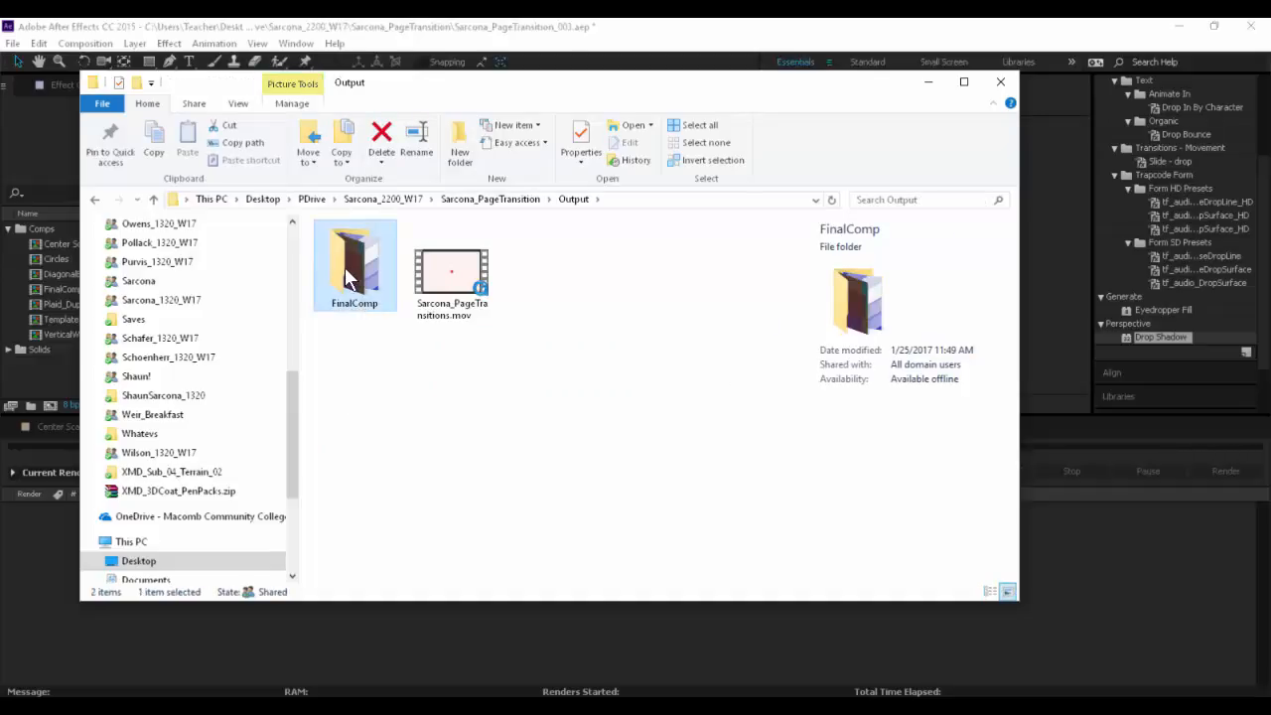
- Check the total size of the FinalComp folder in its properties, then dismiss them
right_click(344, 268)
left_click(456, 689)
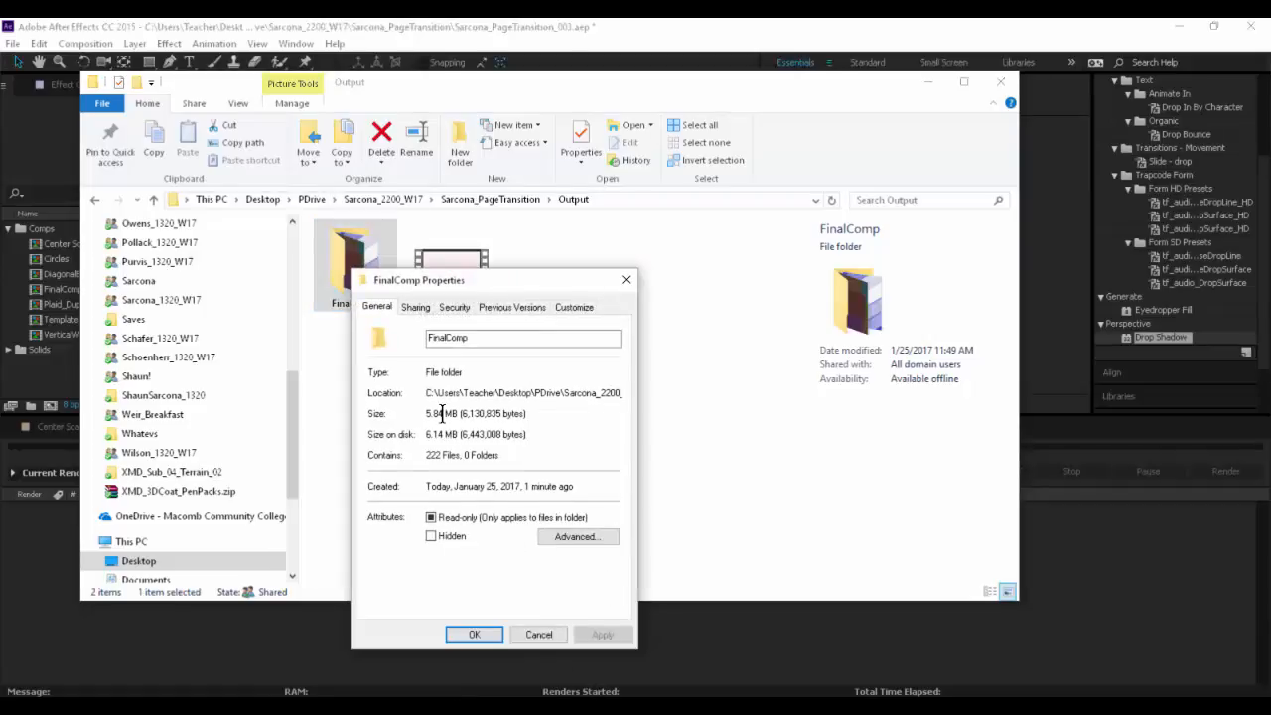
double_click(442, 413)
left_click(538, 633)
- Delete the FinalComp folder from the Output folder and close the File Explorer window
left_click_drag(375, 352, 313, 261)
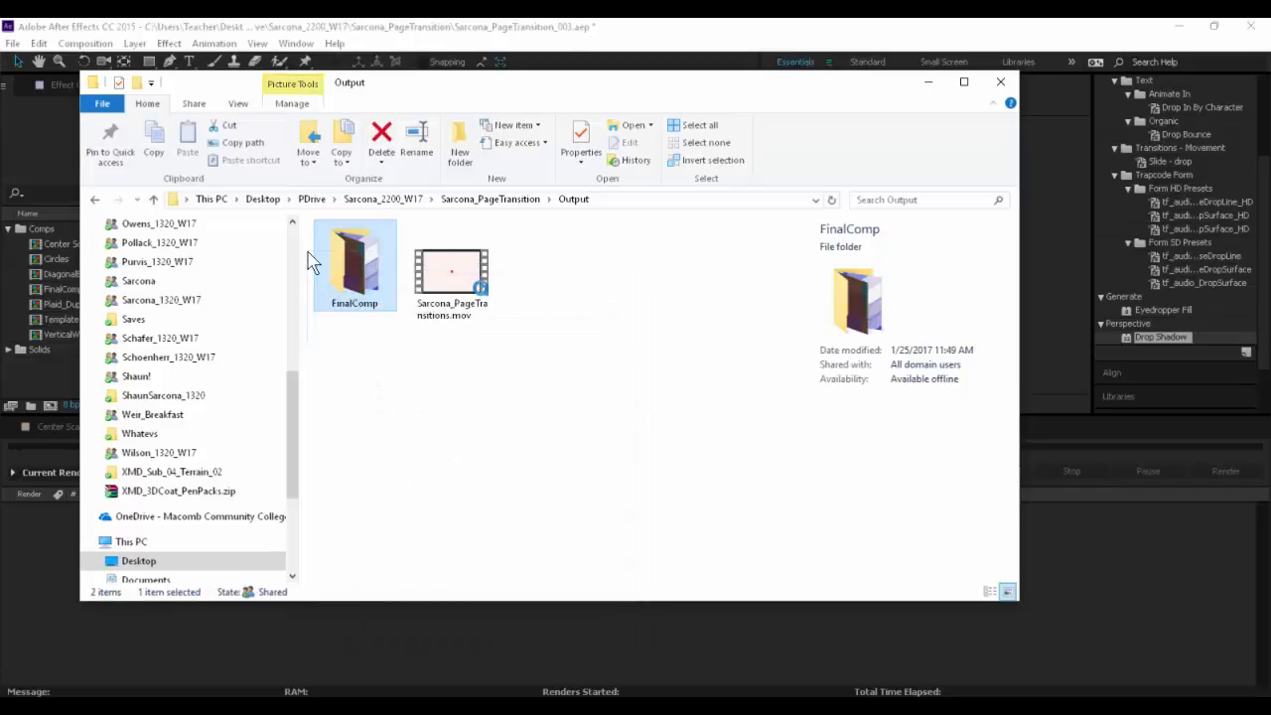
key("Delete")
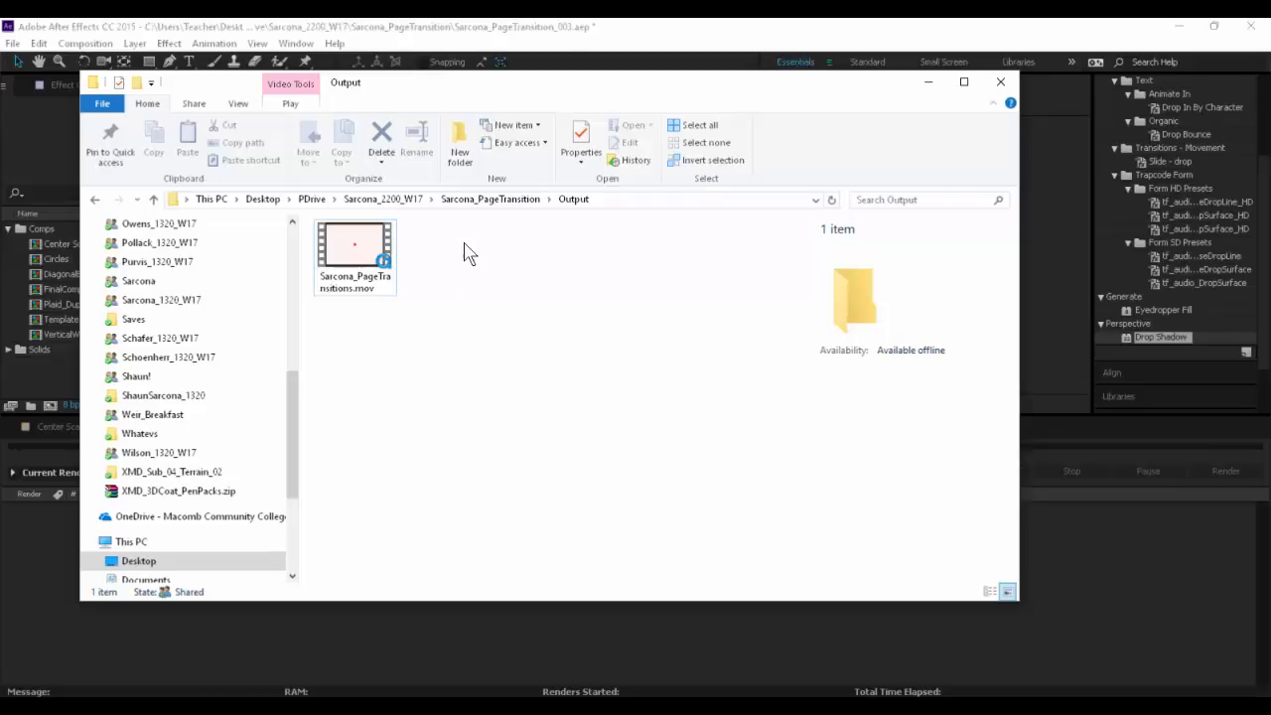
left_click(1001, 82)
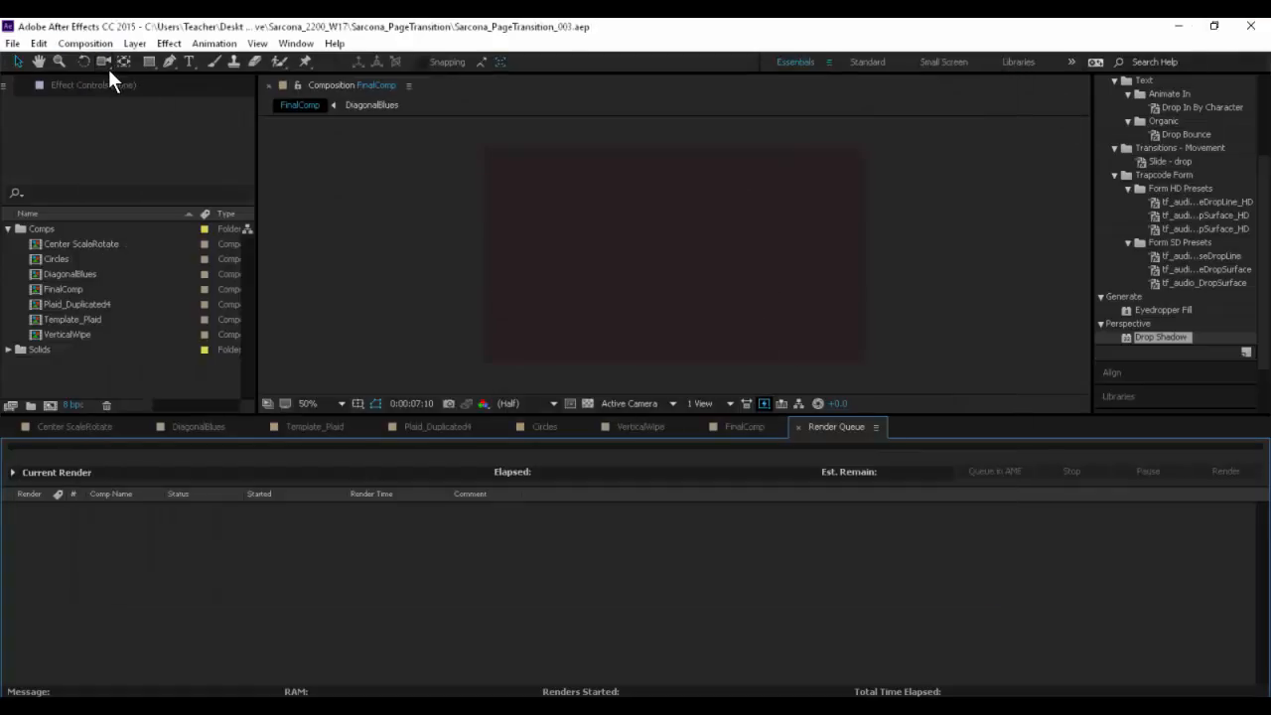
- Bring up the After Effects options for creating a new project
left_click(12, 44)
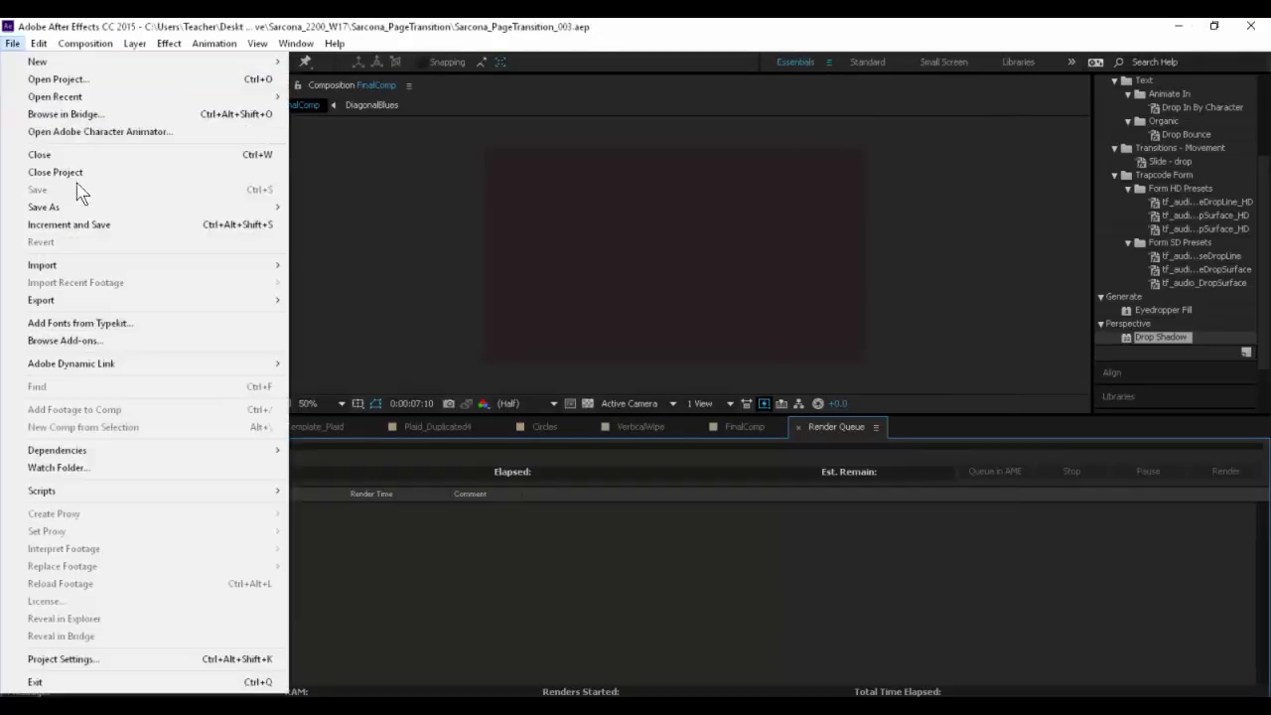
mouse_move(45, 62)
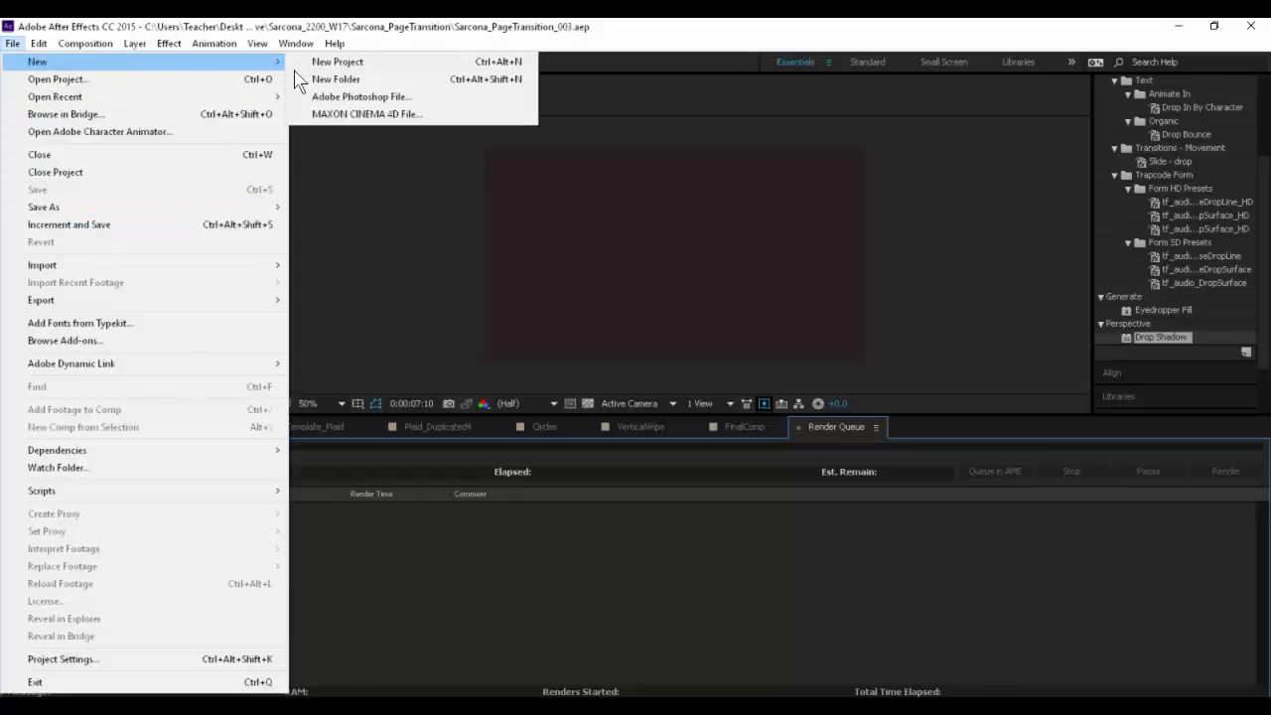